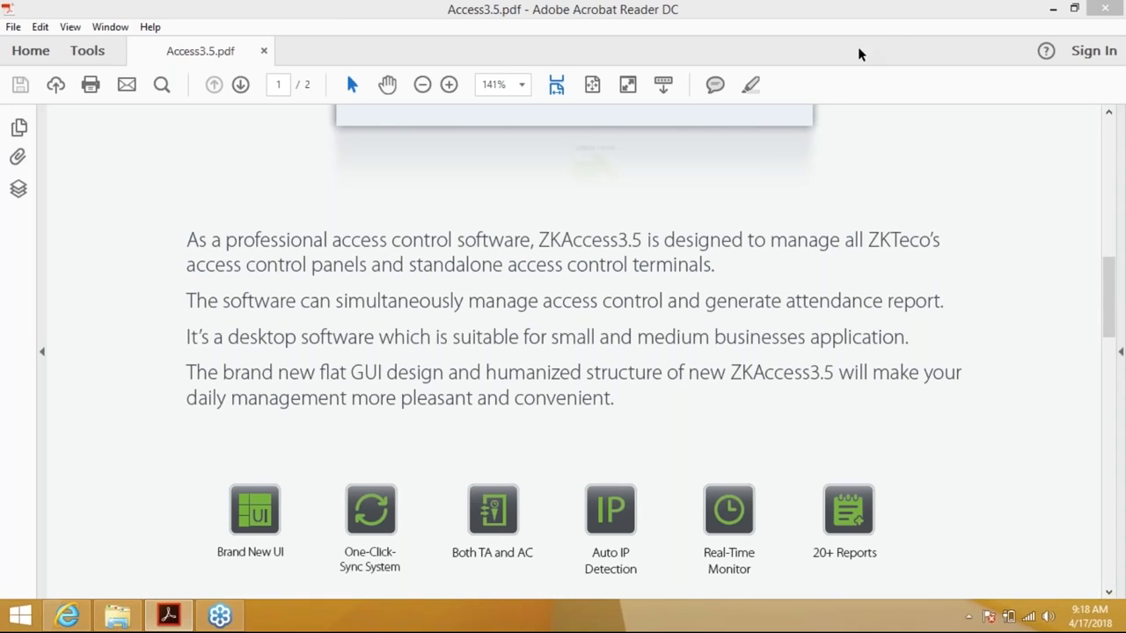
# Scroll the Access3.5.pdf brochure past the feature icons to the Software Specification section
pyautogui.click(880, 29)
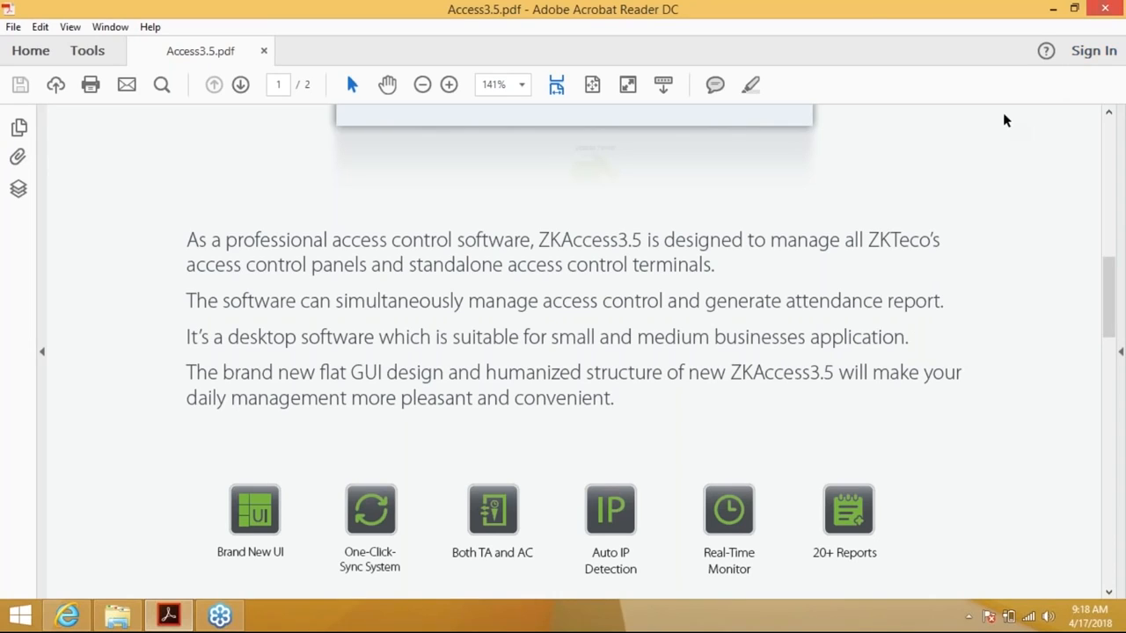
pyautogui.click(1108, 594)
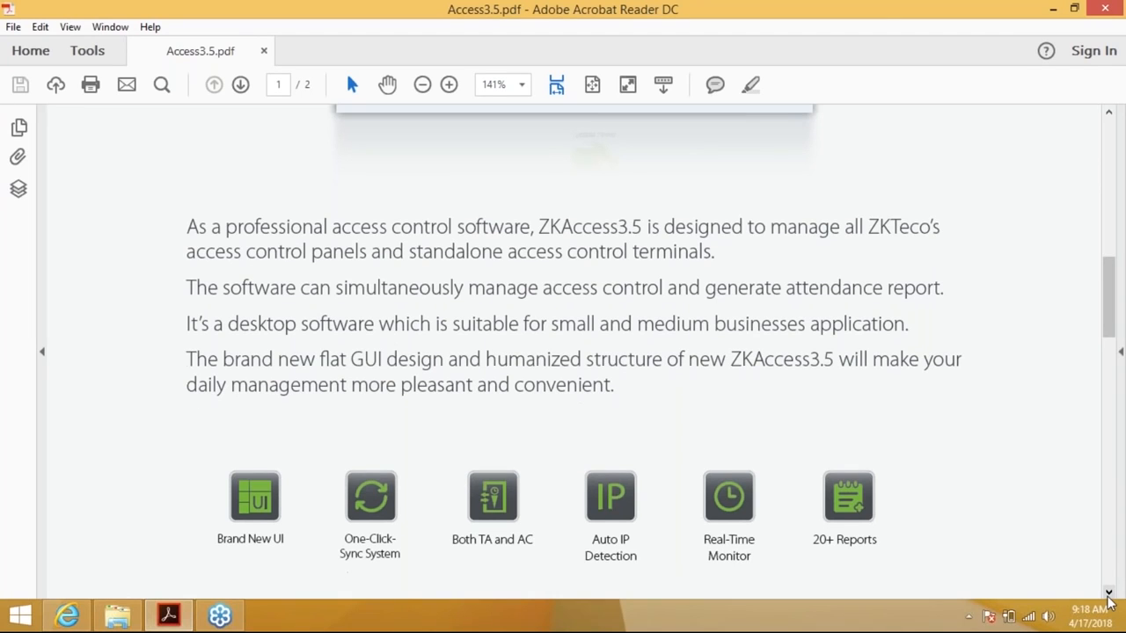
pyautogui.click(1108, 593)
pyautogui.click(1108, 593)
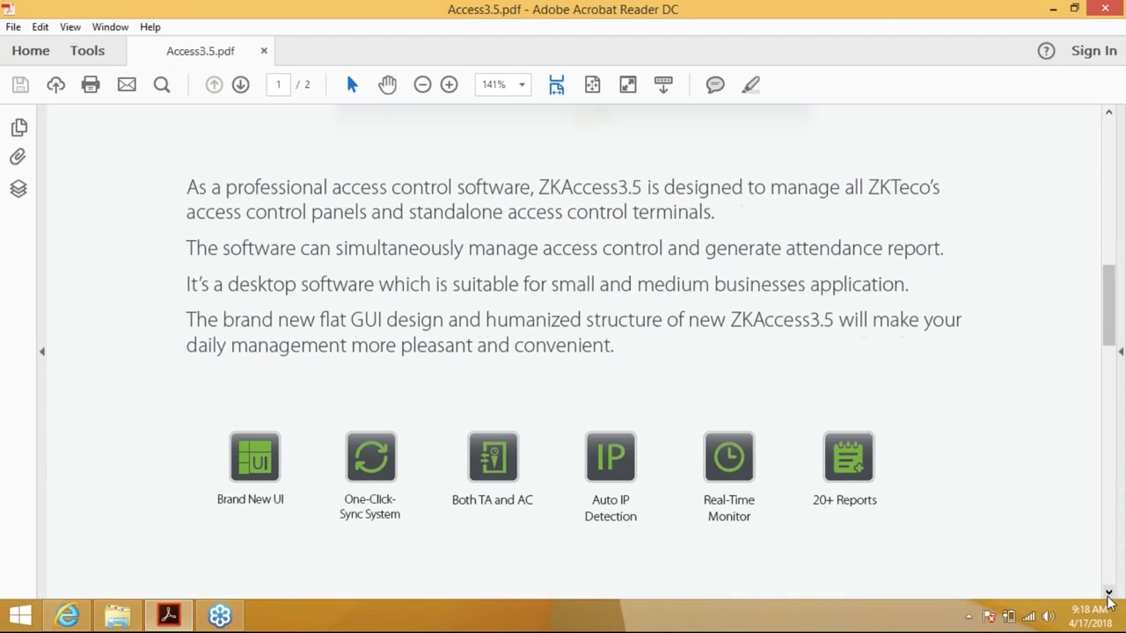
pyautogui.click(1108, 593)
pyautogui.click(1108, 593)
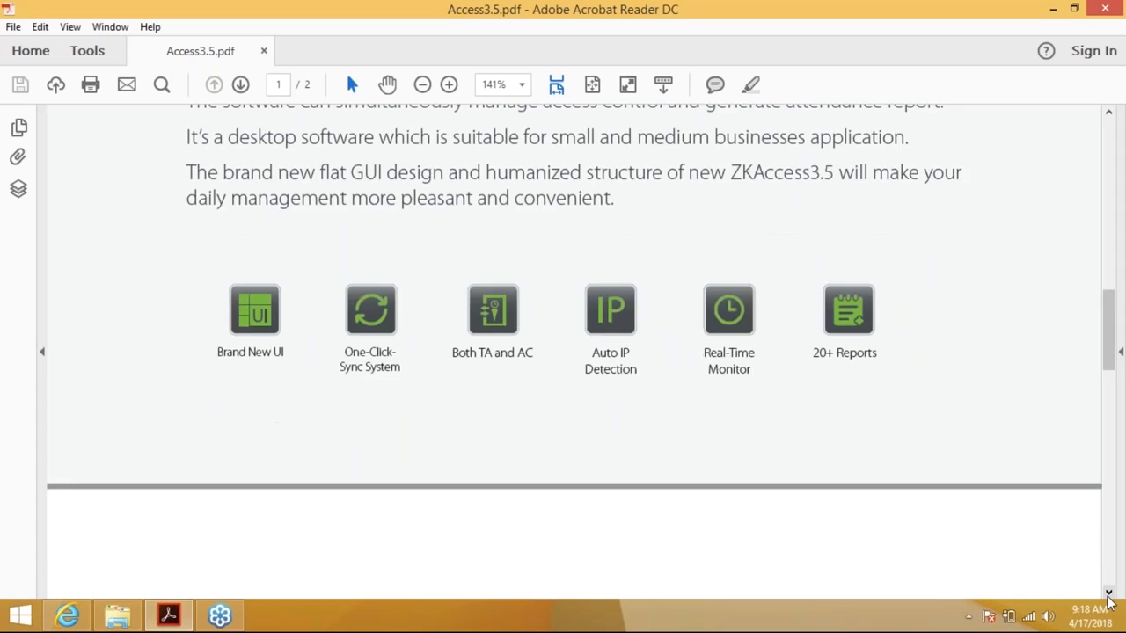
pyautogui.click(1108, 593)
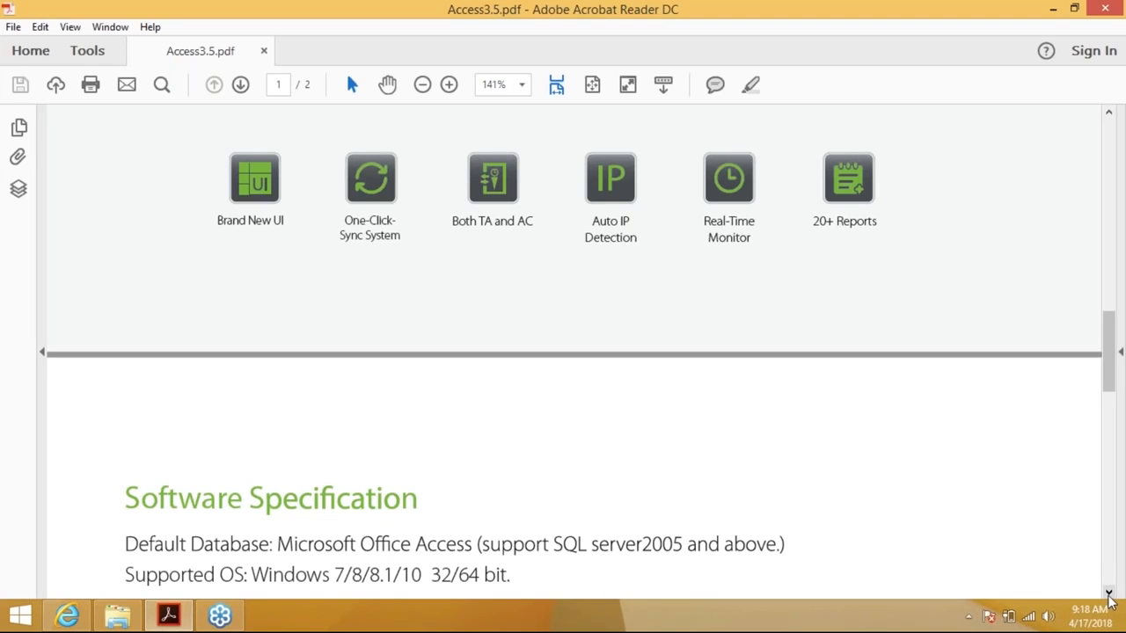
# Advance the brochure onto page 2 to show the Software Features screenshots
pyautogui.click(1109, 595)
pyautogui.click(1109, 594)
pyautogui.click(1108, 595)
pyautogui.click(1109, 594)
pyautogui.click(1109, 594)
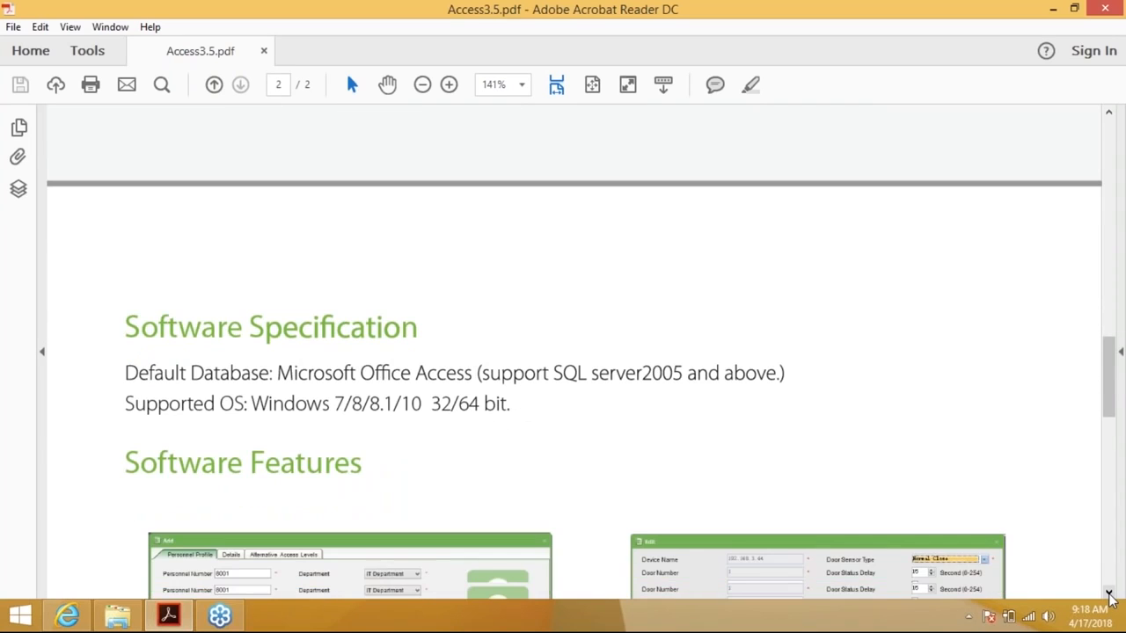
pyautogui.click(1109, 594)
pyautogui.click(1108, 594)
pyautogui.click(1108, 595)
pyautogui.click(1108, 595)
pyautogui.click(1109, 594)
pyautogui.click(1109, 594)
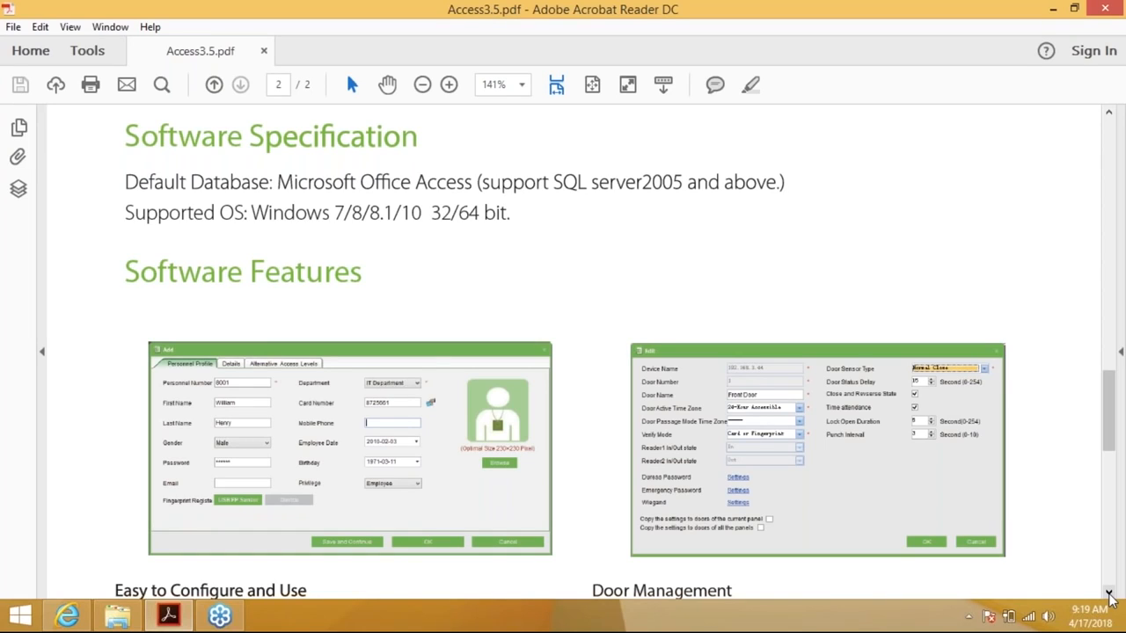
# Reveal the Easy to Configure and Use and Door Management bullet lists
pyautogui.click(1108, 594)
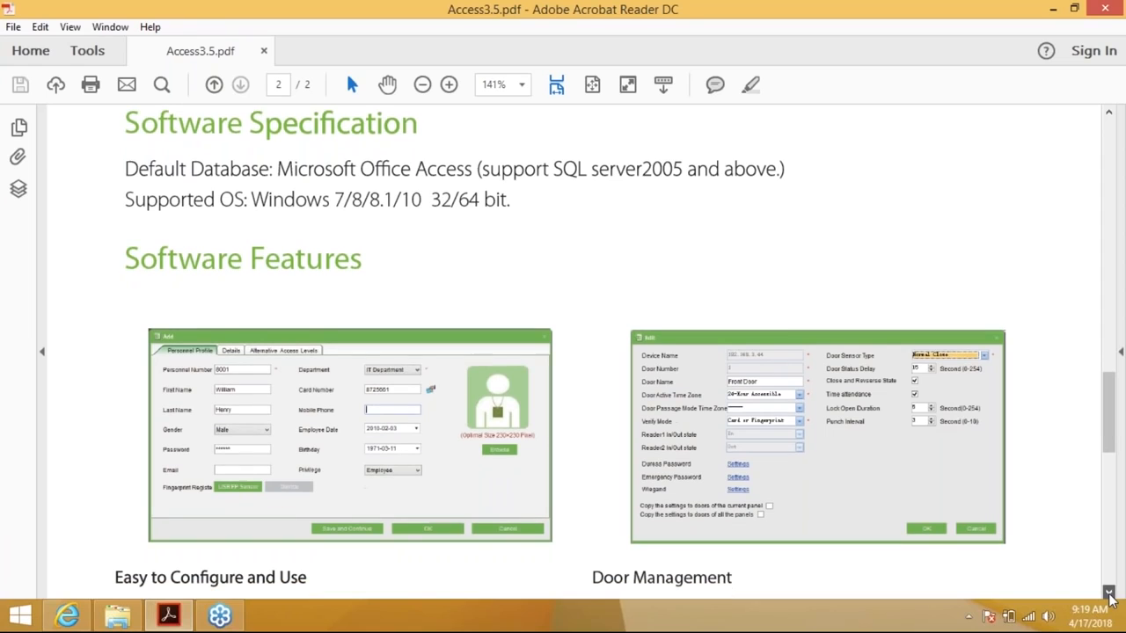
pyautogui.click(1107, 593)
pyautogui.click(1107, 593)
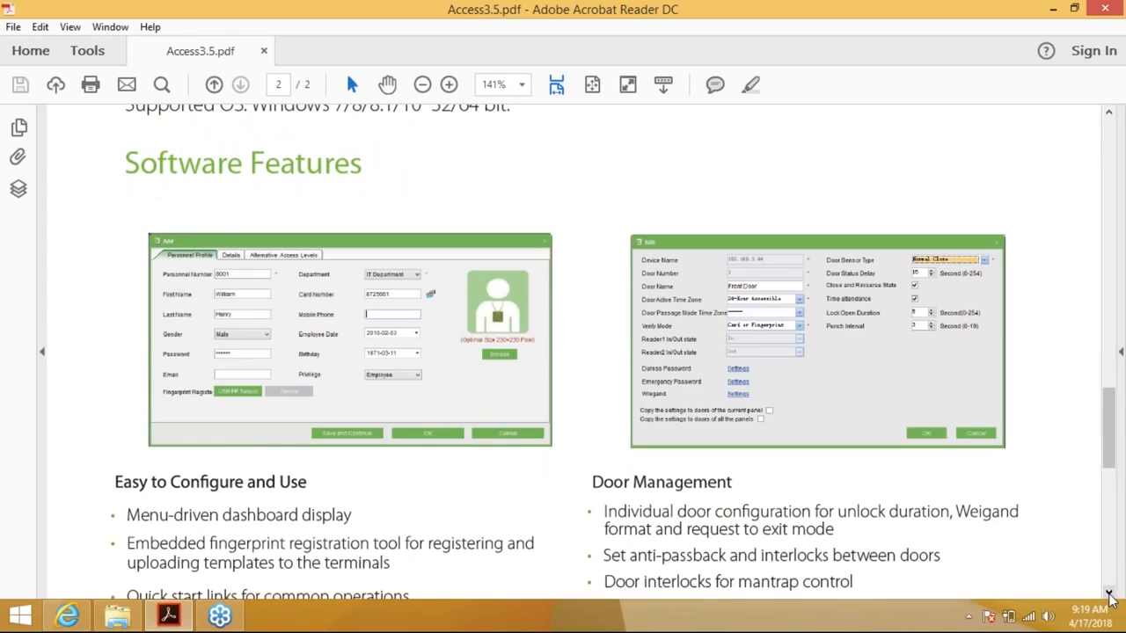
pyautogui.click(1108, 594)
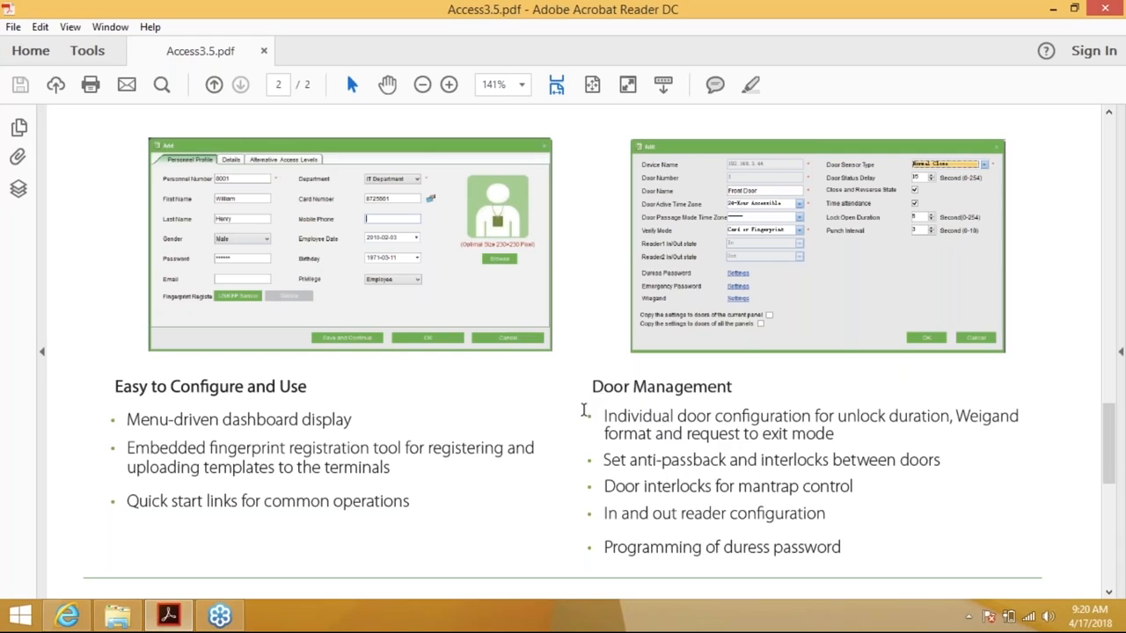
# Scroll through the Real-Time Monitoring and Maps, Reports and Maintenance lists to the footer
pyautogui.scroll(-1, 587, 425)
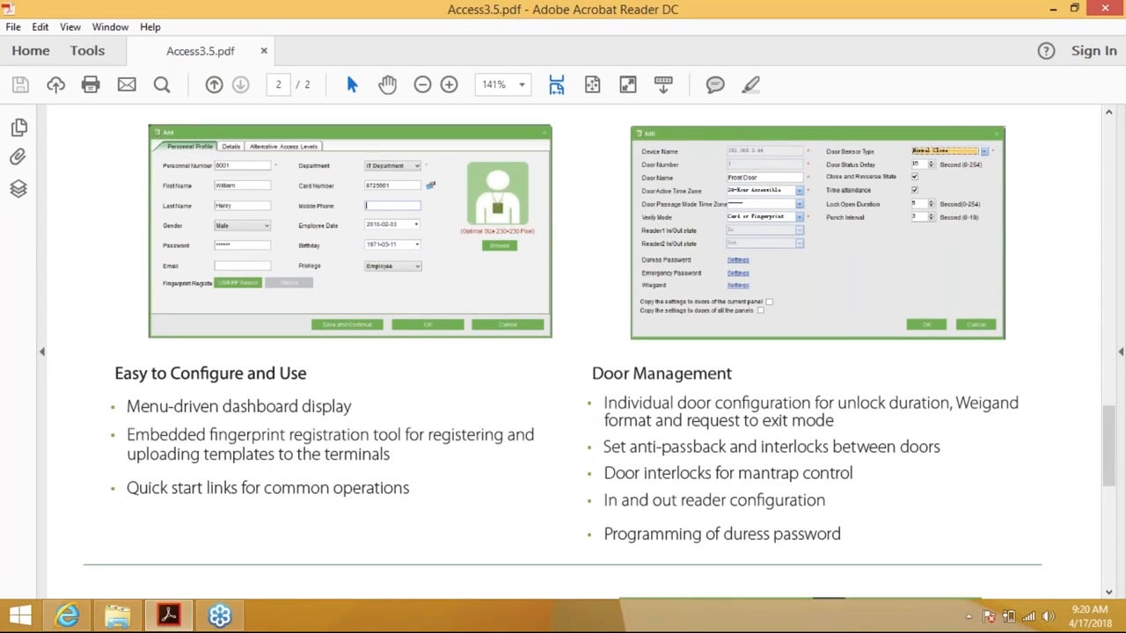
pyautogui.scroll(-1, 599, 355)
pyautogui.scroll(-3, 599, 352)
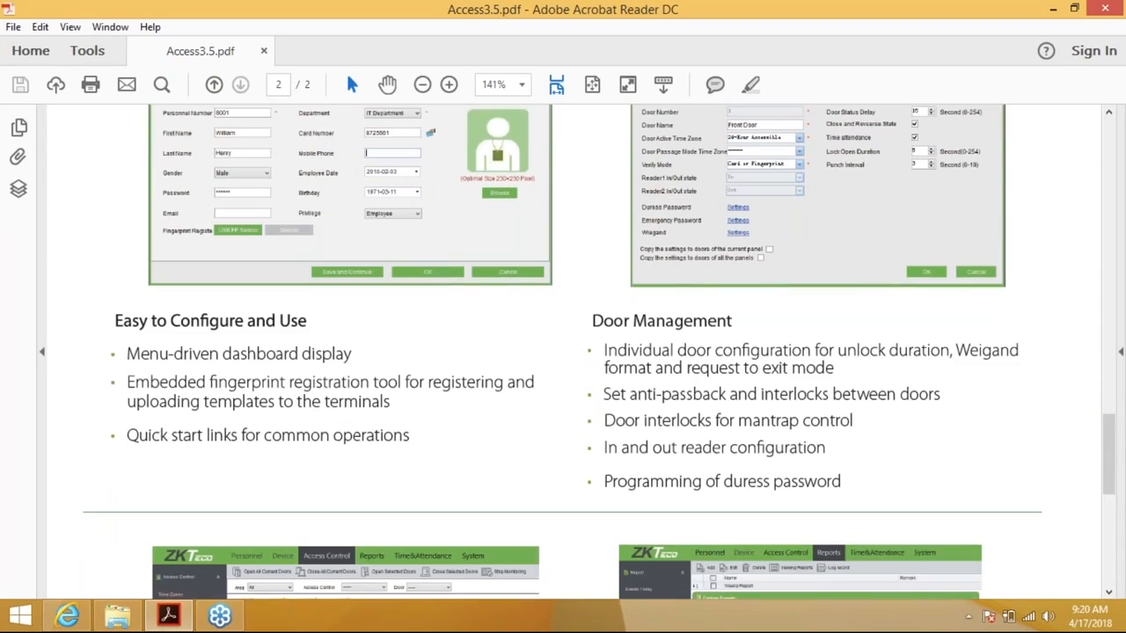
pyautogui.scroll(-5, 562, 352)
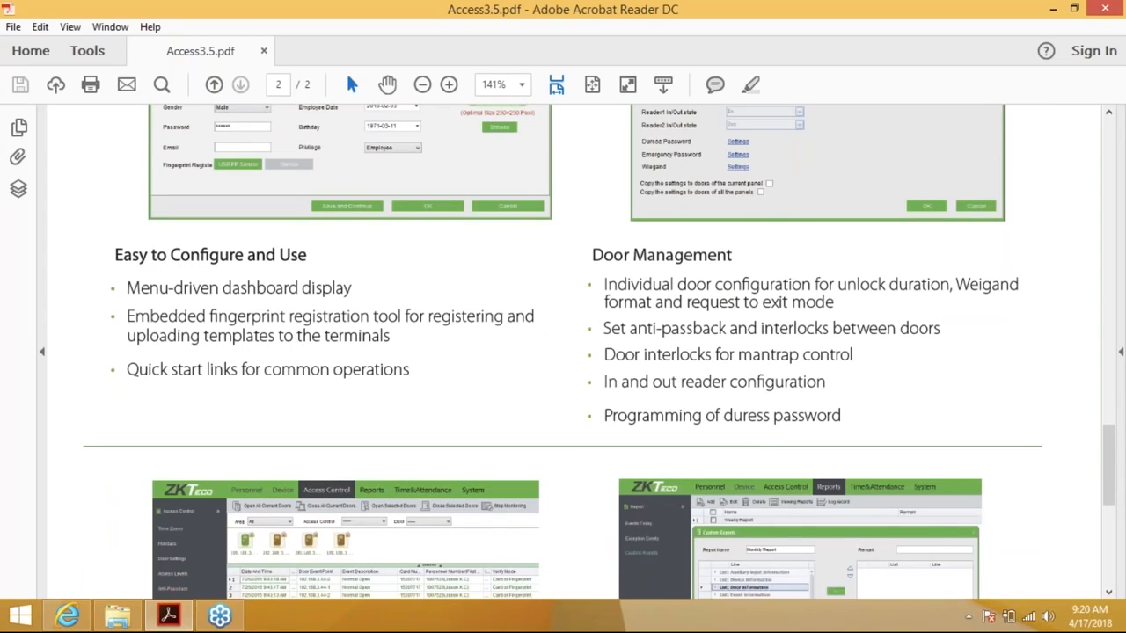
pyautogui.scroll(-5, 563, 352)
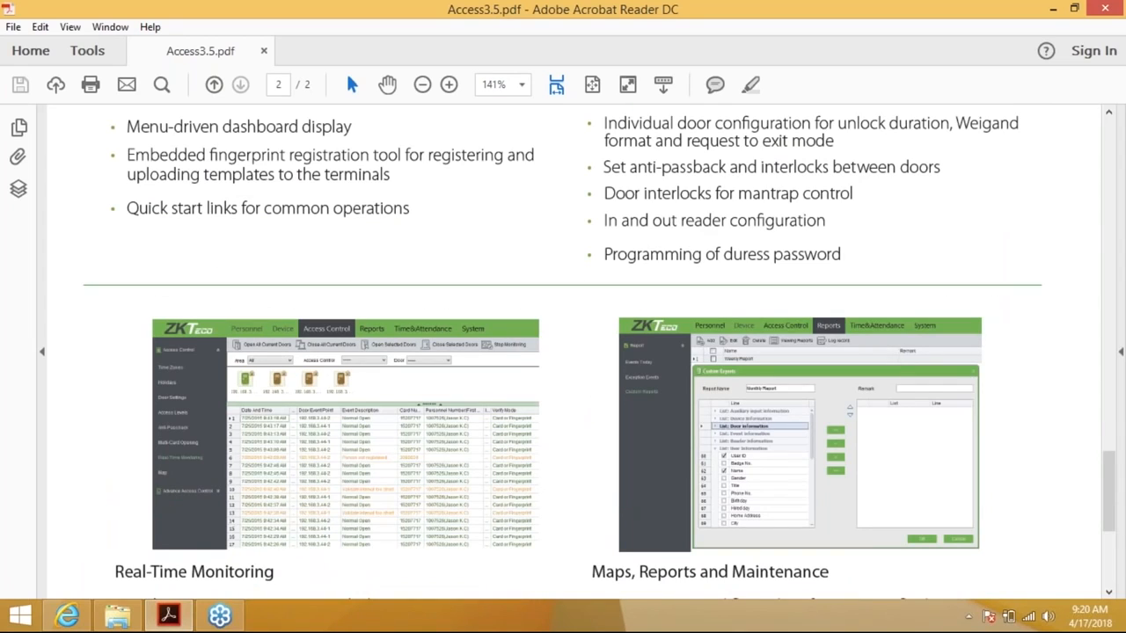
pyautogui.scroll(-5, 563, 352)
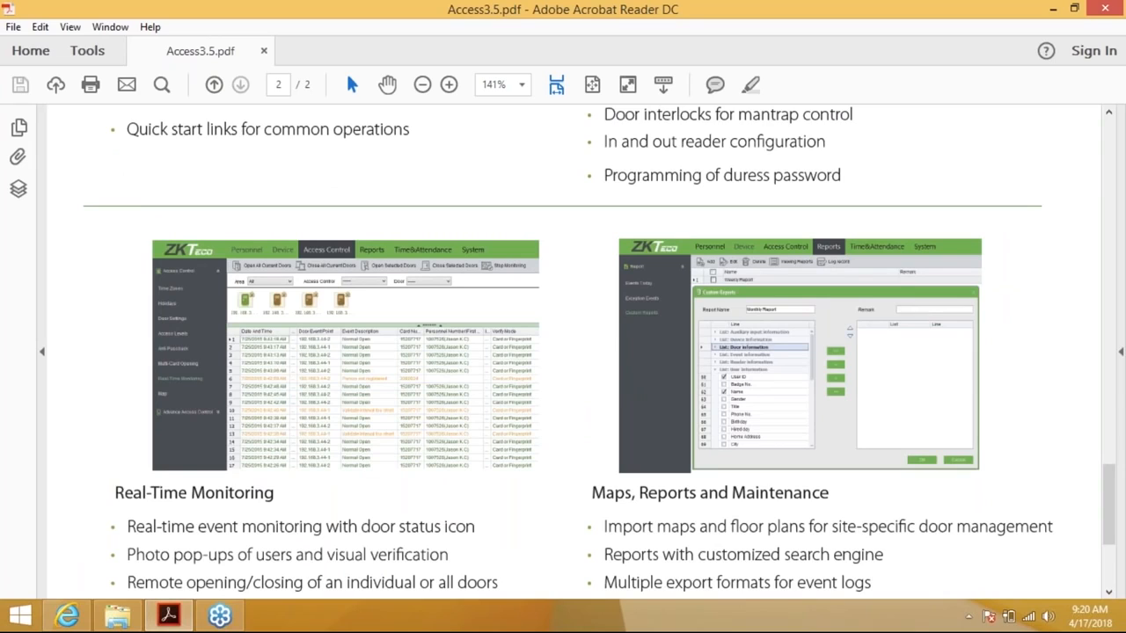
pyautogui.scroll(-3, 563, 352)
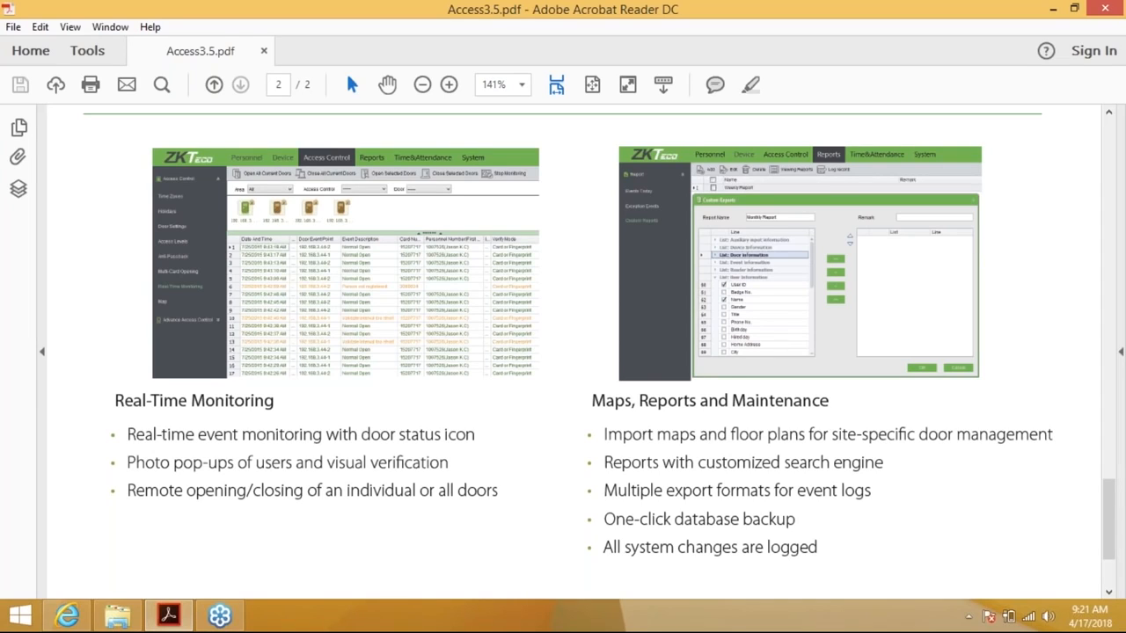
pyautogui.scroll(-1, 562, 334)
pyautogui.scroll(-1, 563, 334)
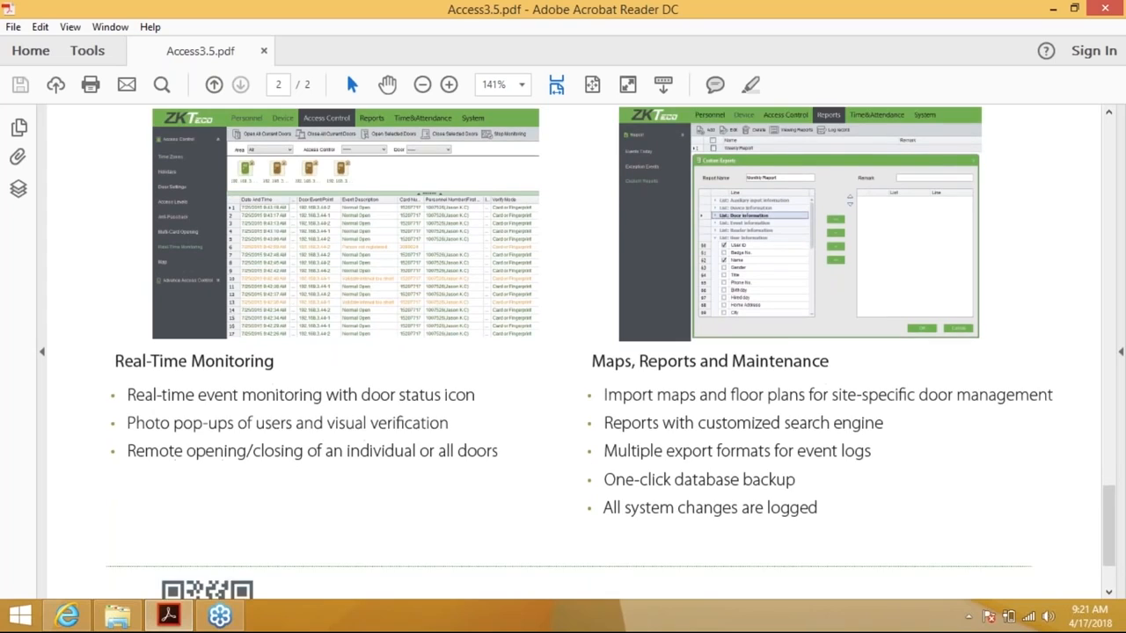
pyautogui.scroll(-3, 563, 334)
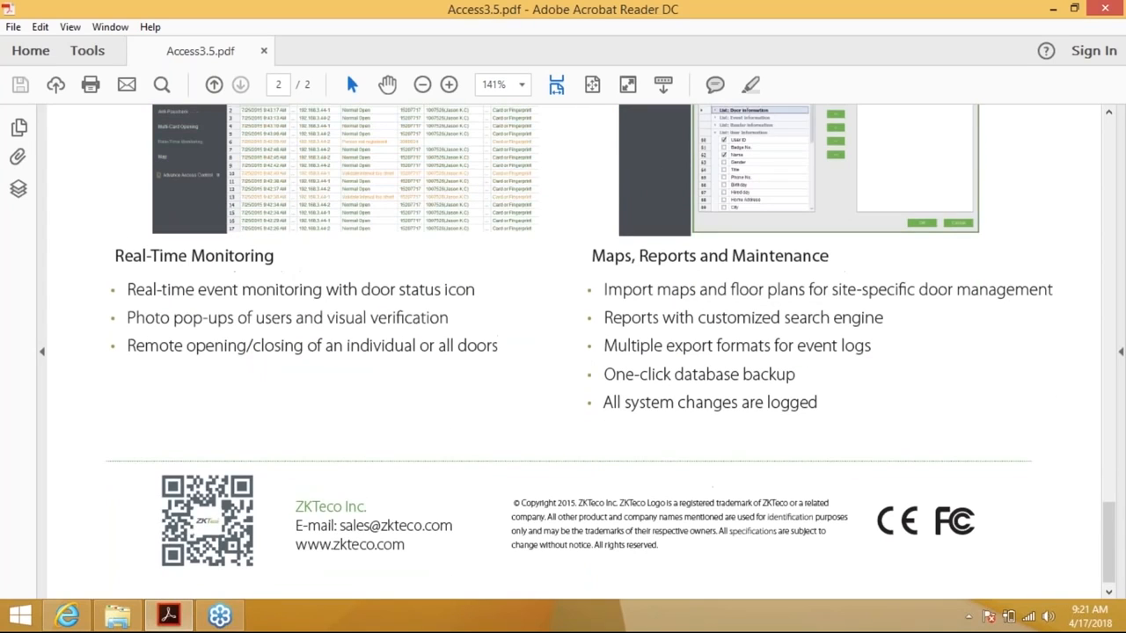
pyautogui.scroll(3, 563, 334)
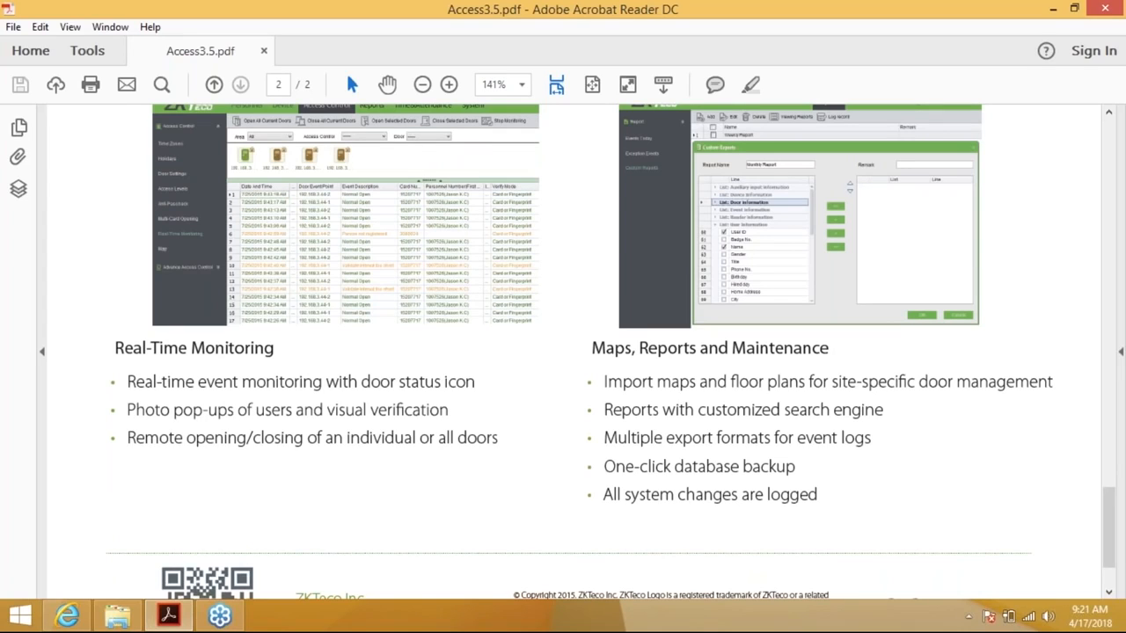
# Minimize the brochure window to reveal the installer folder
pyautogui.click(1113, 35)
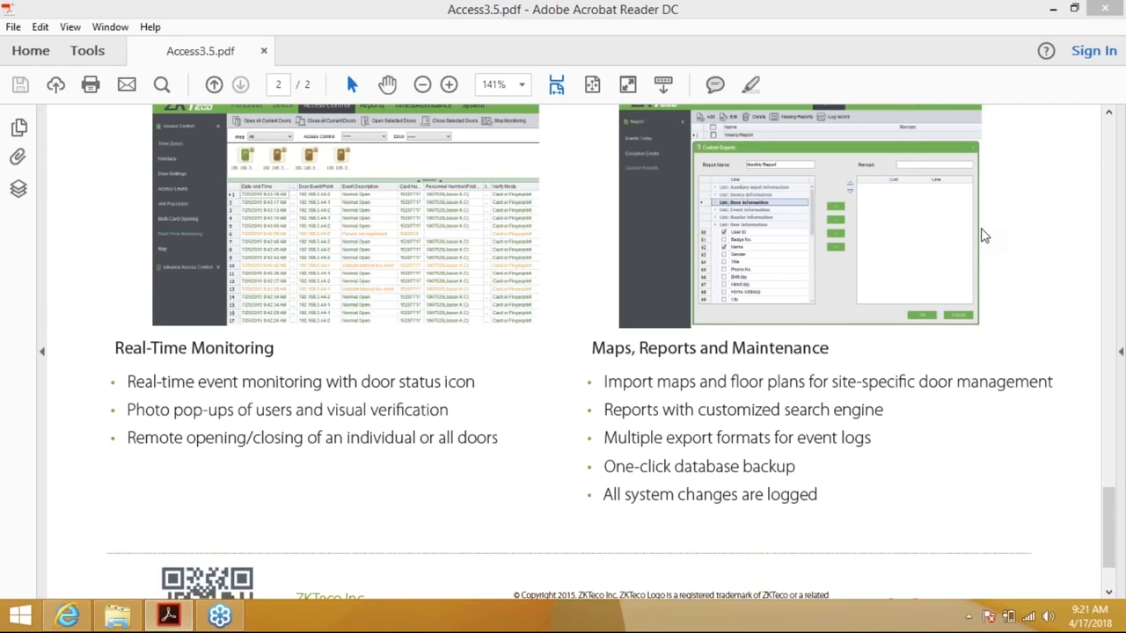
pyautogui.click(783, 26)
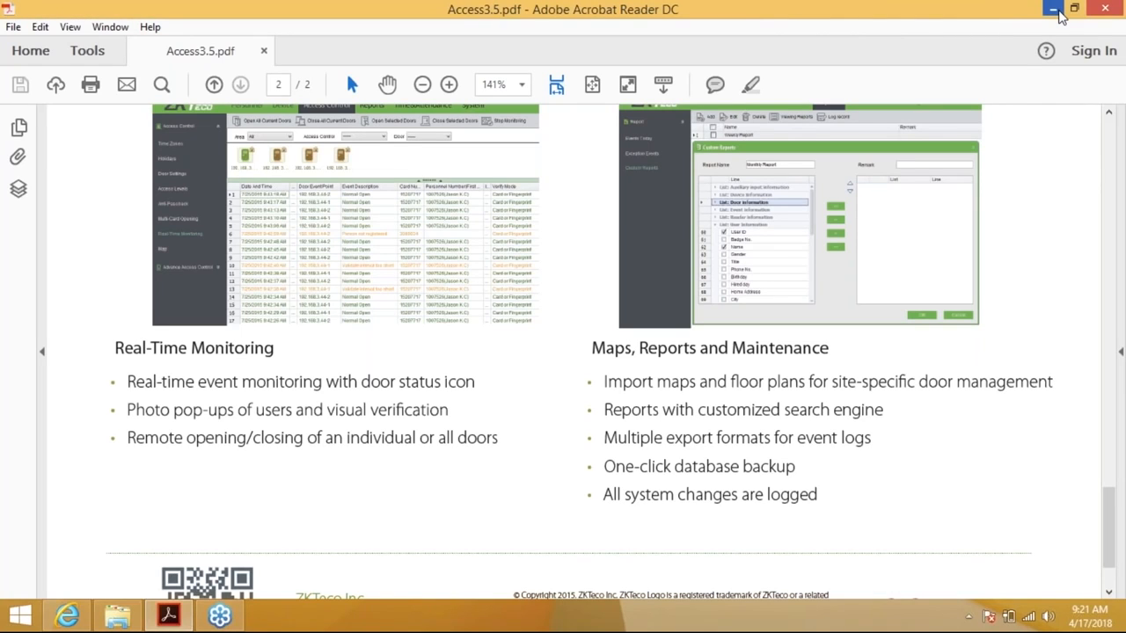
pyautogui.click(1060, 16)
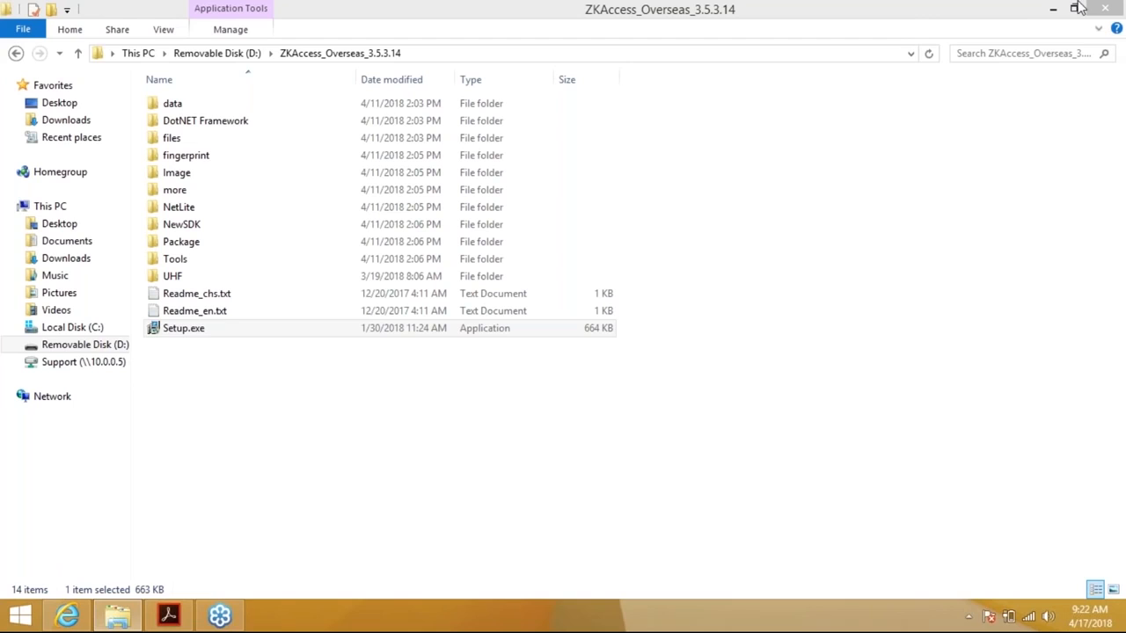
# Run Setup.exe from the ZKAccess_Overseas_3.5.3.14 folder on Removable Disk (D:)
pyautogui.click(217, 334)
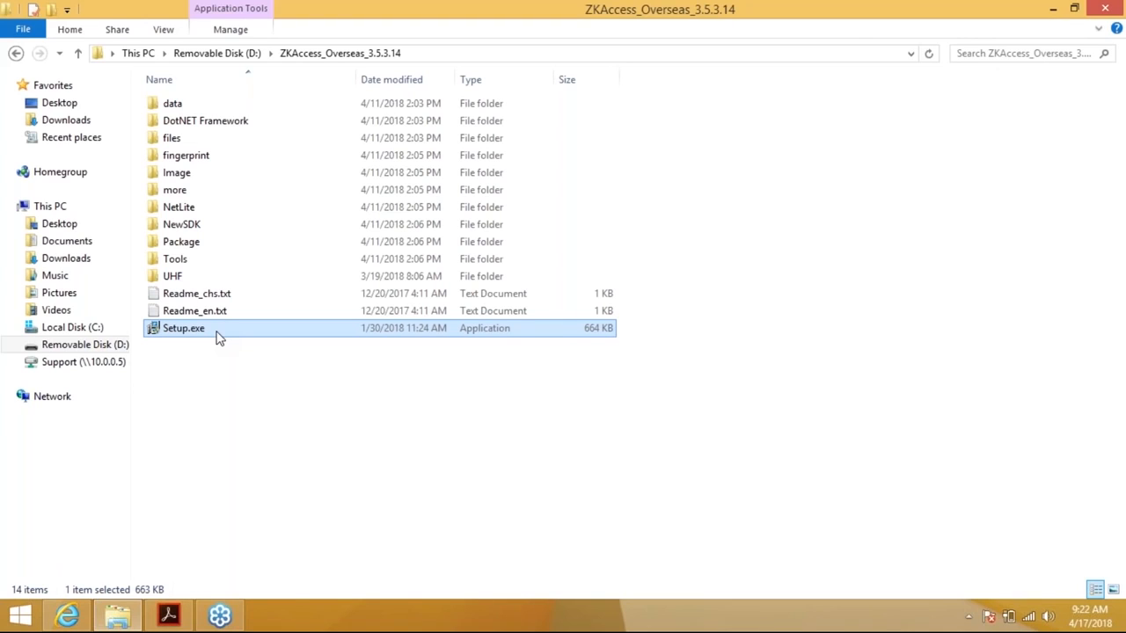
pyautogui.doubleClick(218, 335)
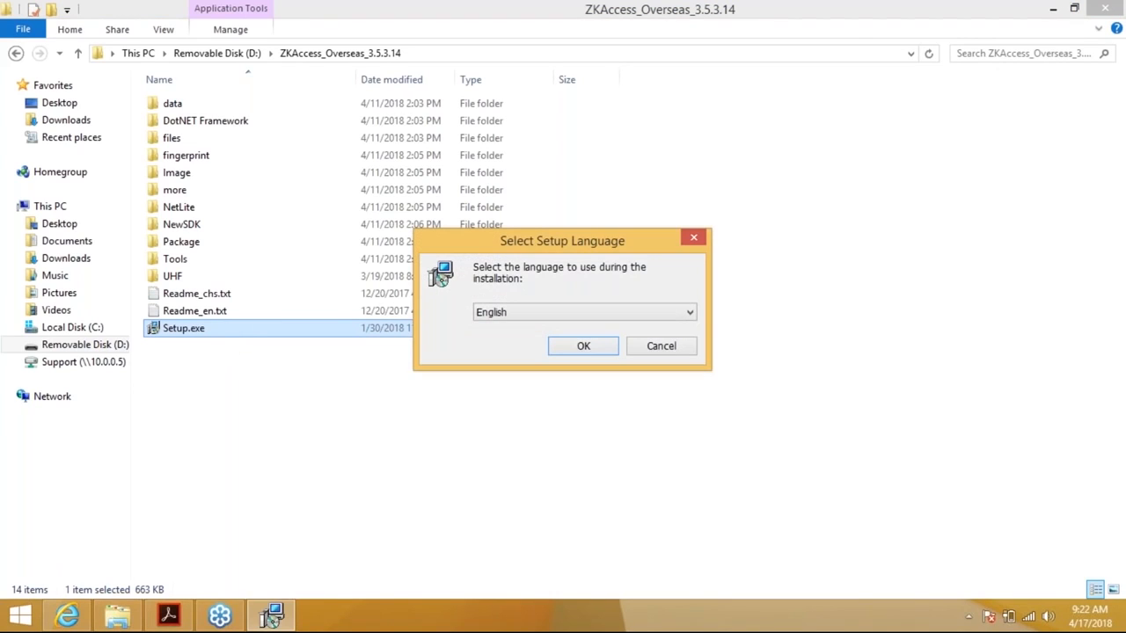
# Confirm English as the installer's setup language
pyautogui.click(578, 313)
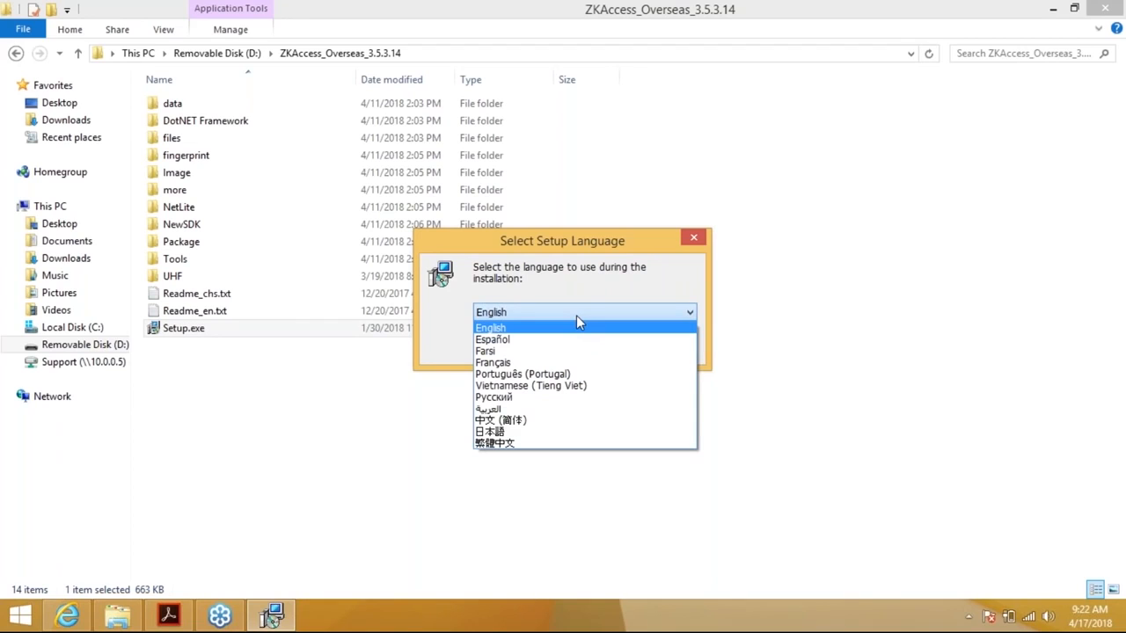
pyautogui.click(530, 314)
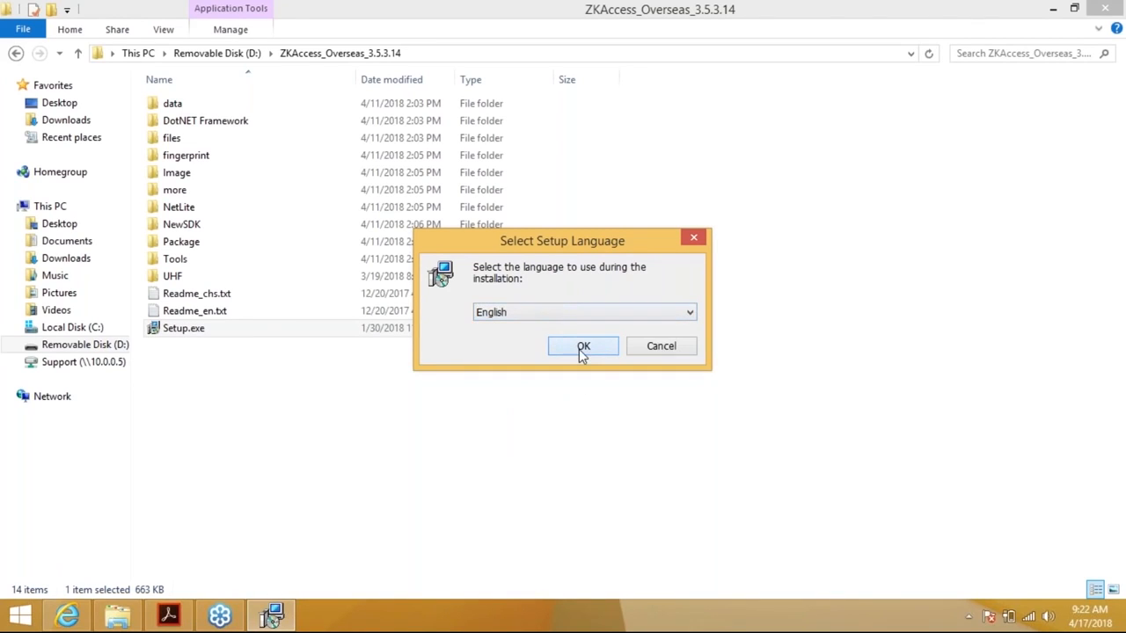
pyautogui.click(580, 349)
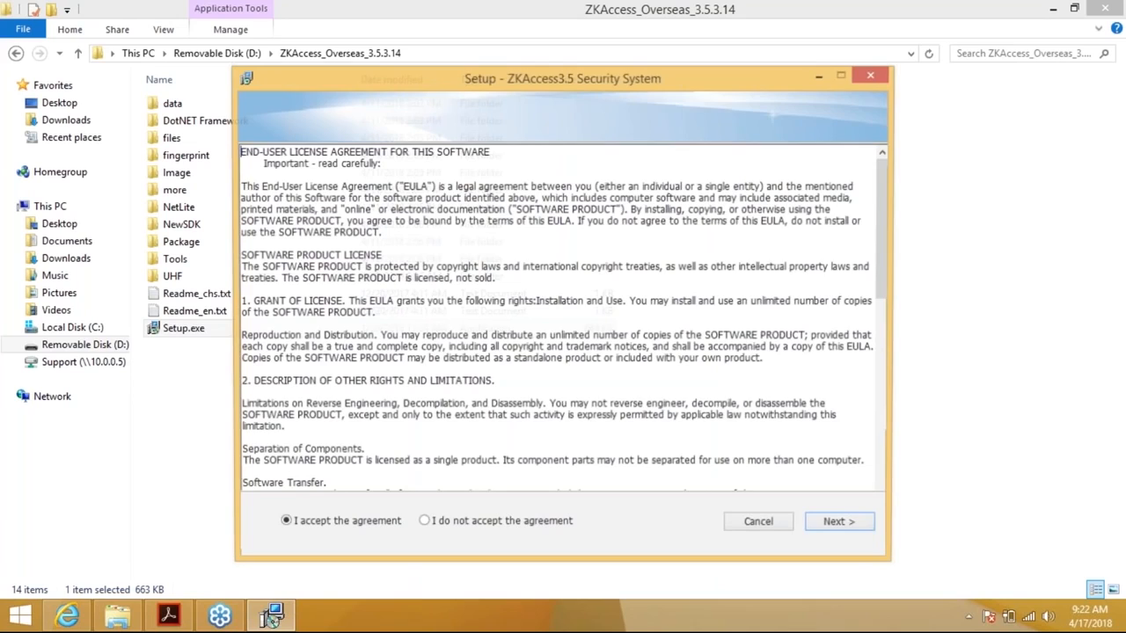
# Accept the licence, default install and Start Menu folders, and select Default Database
pyautogui.click(839, 524)
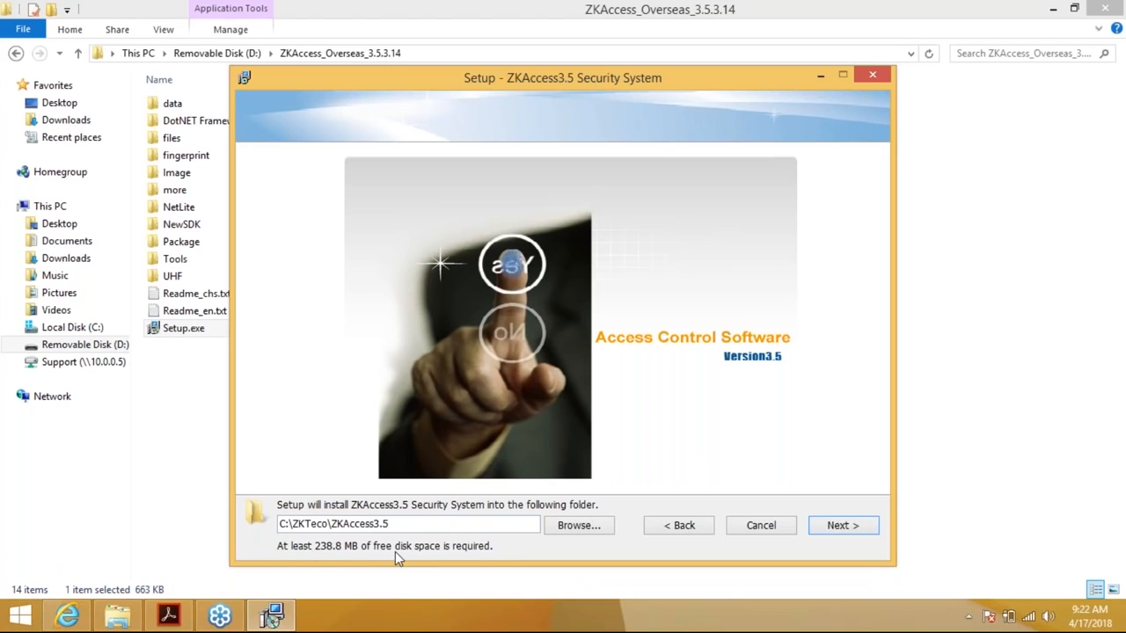
pyautogui.click(824, 525)
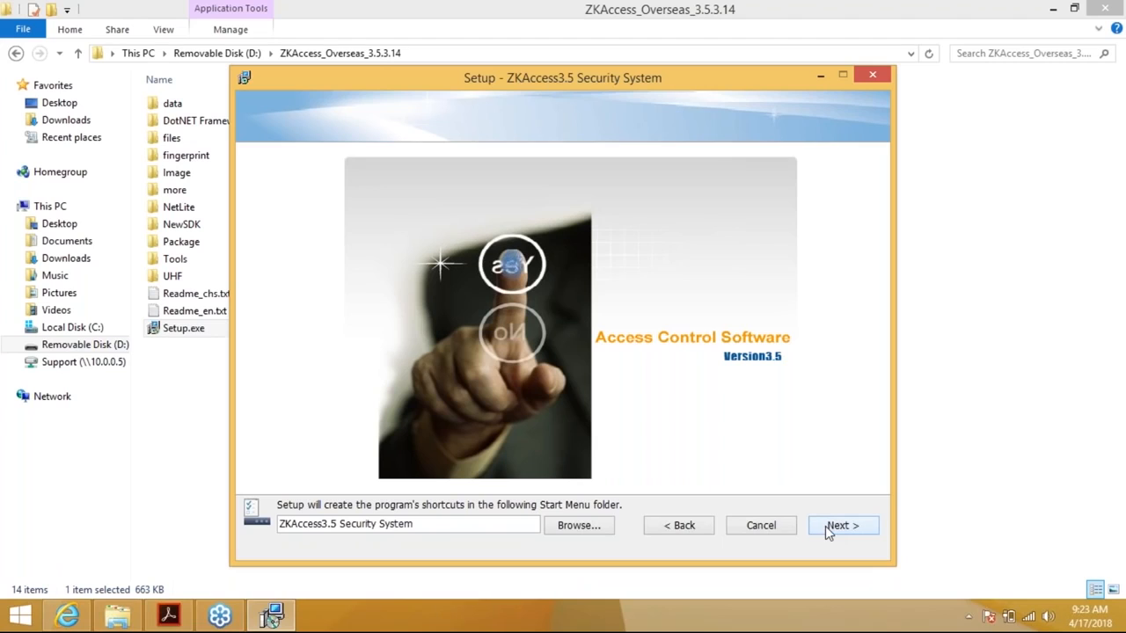
pyautogui.click(825, 526)
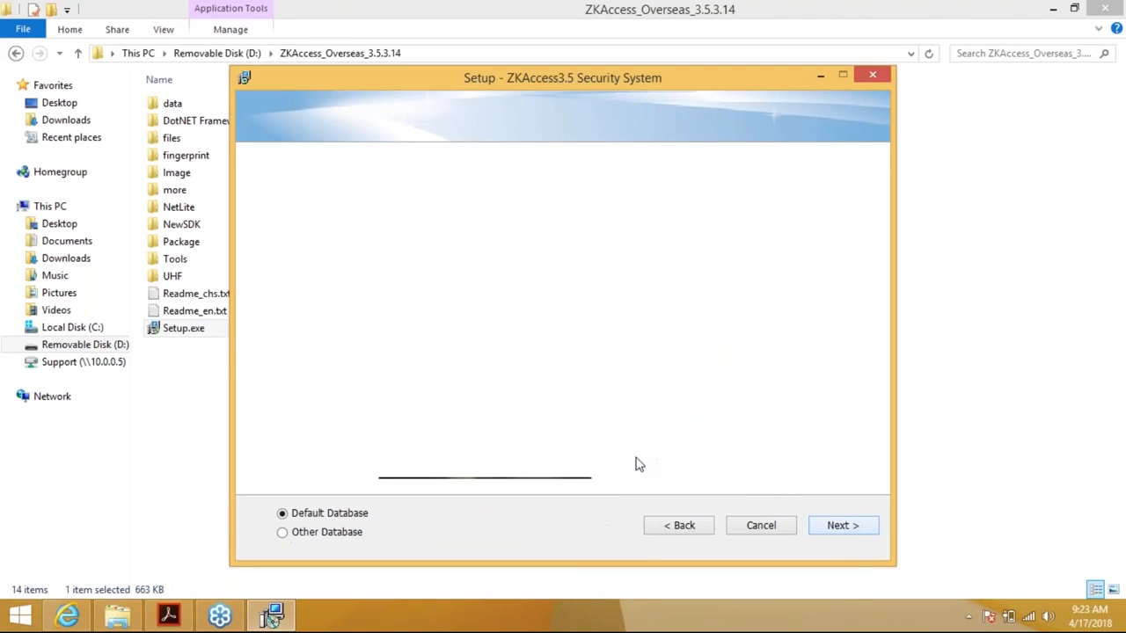
pyautogui.click(283, 532)
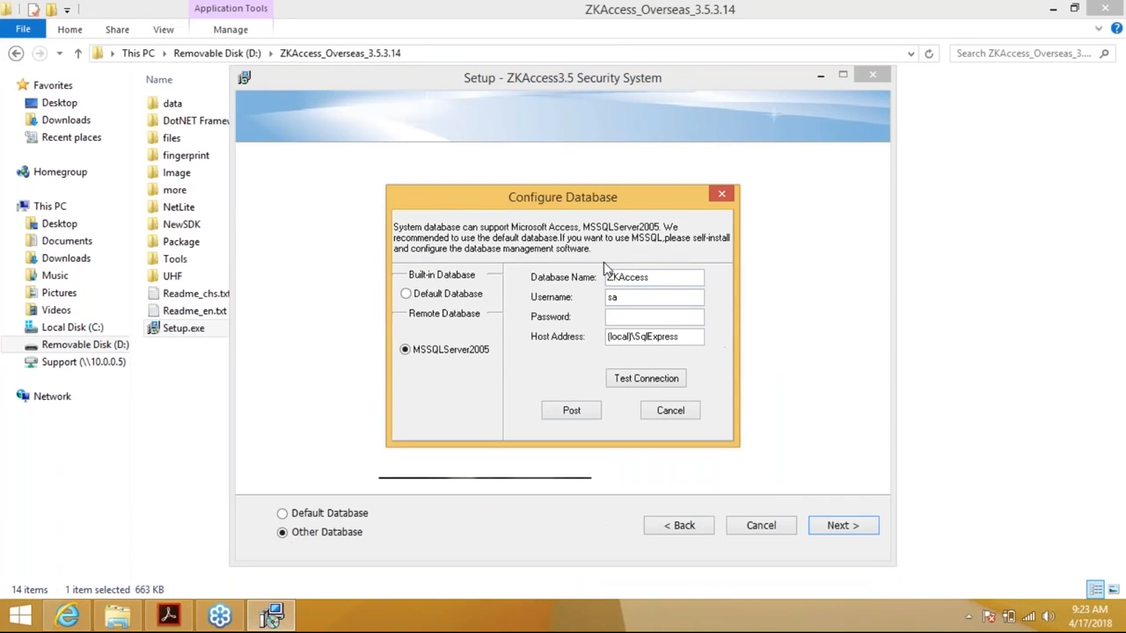
pyautogui.click(670, 411)
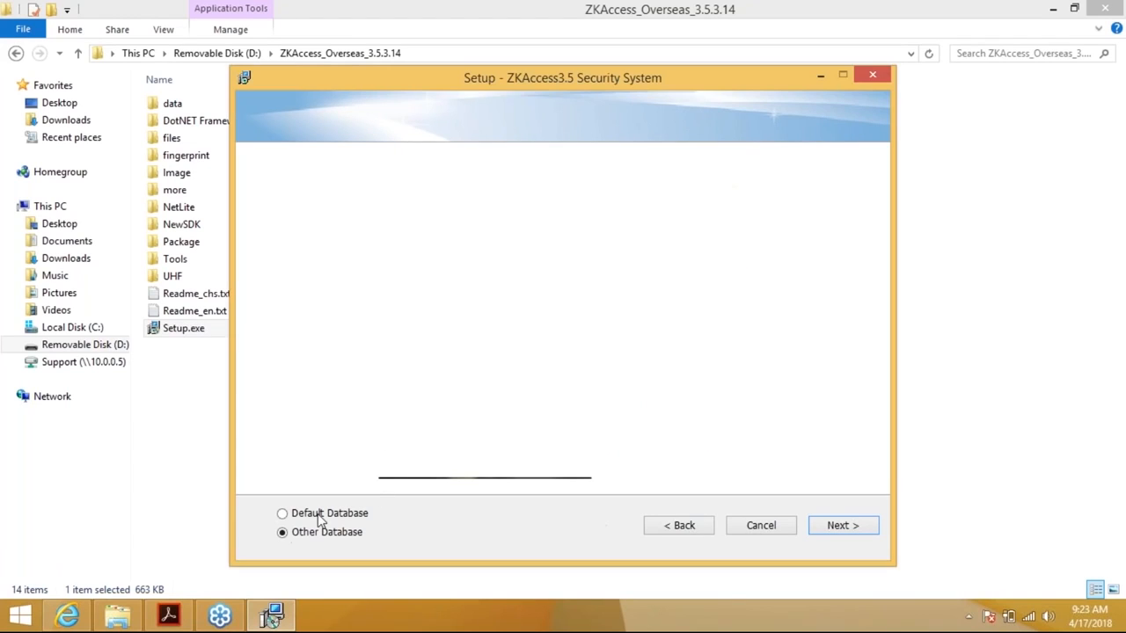
pyautogui.click(282, 515)
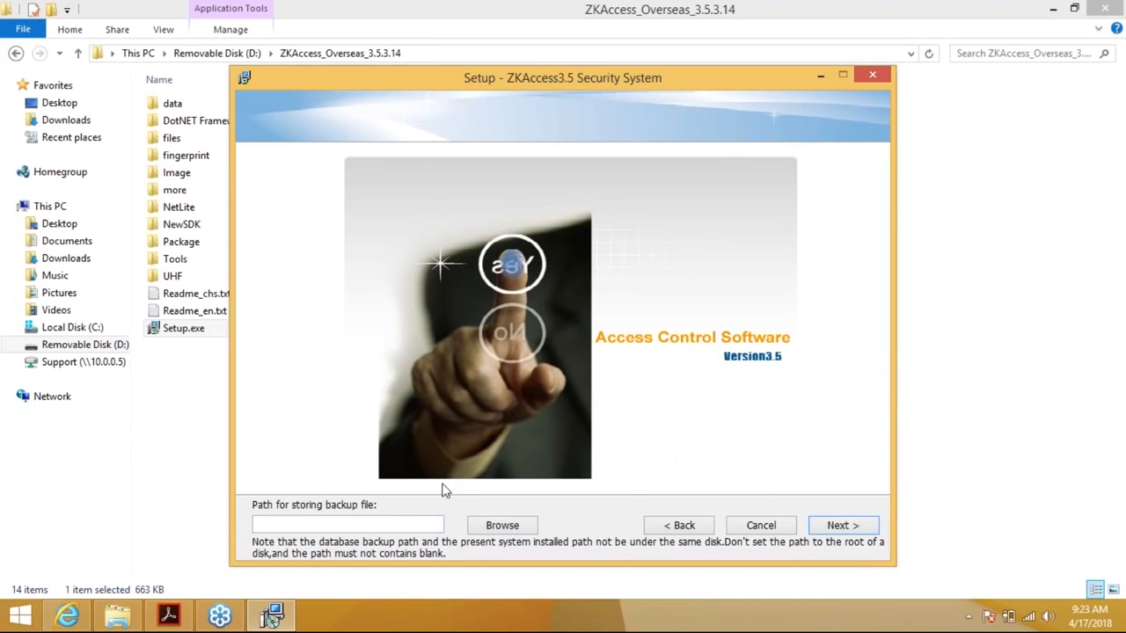
# Create an 'Access3.5 Backup' folder in the home folder as the backup path and continue
pyautogui.click(502, 526)
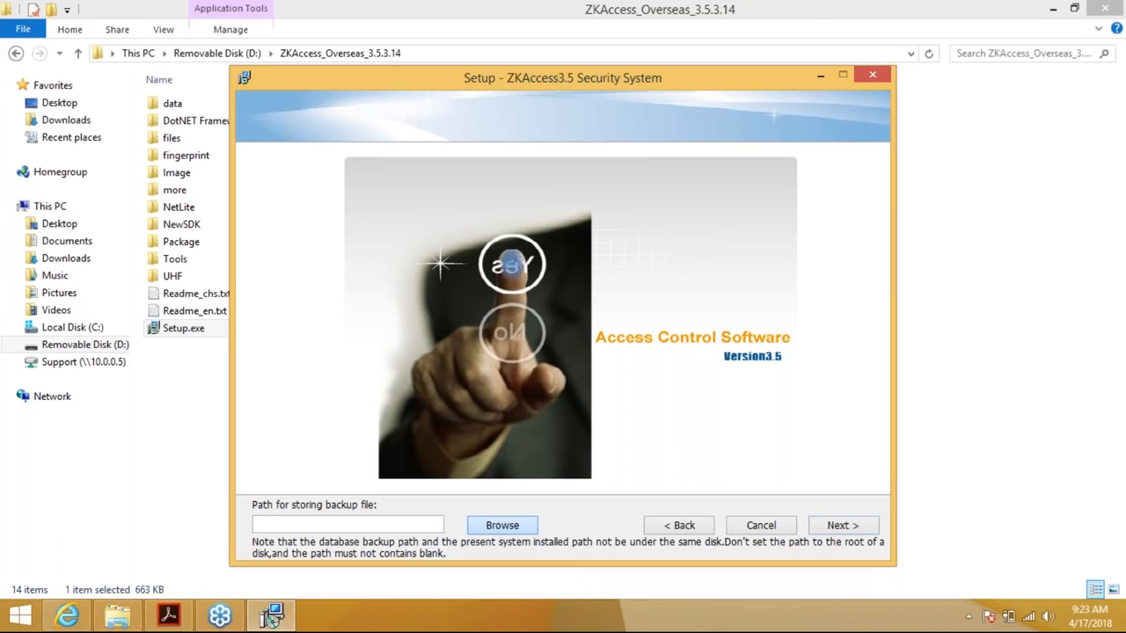
pyautogui.doubleClick(463, 282)
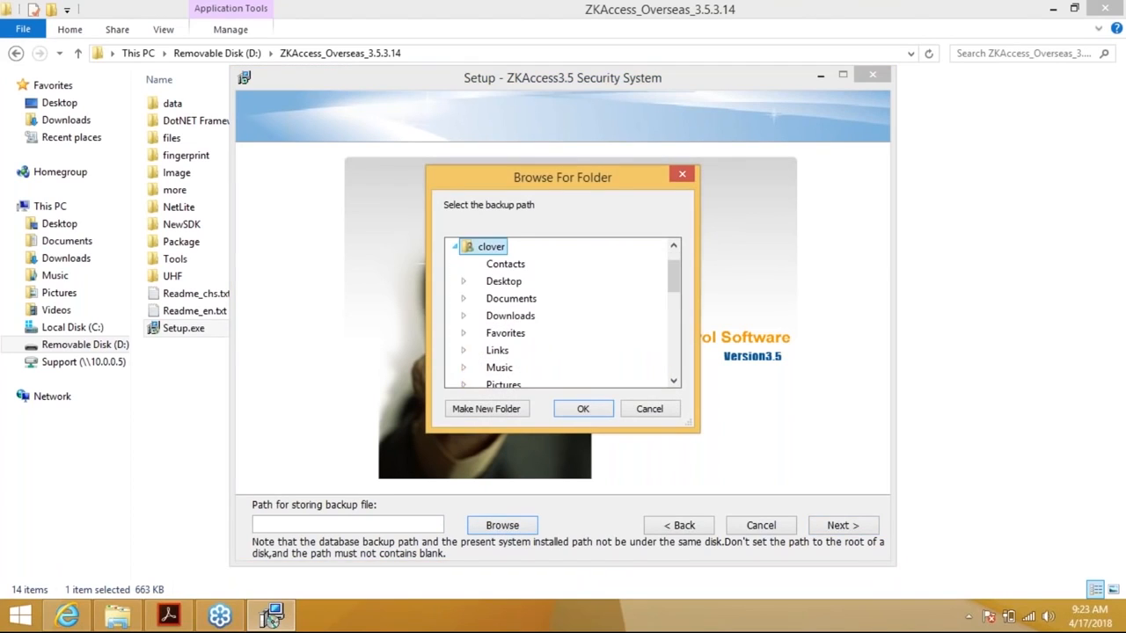
pyautogui.click(484, 410)
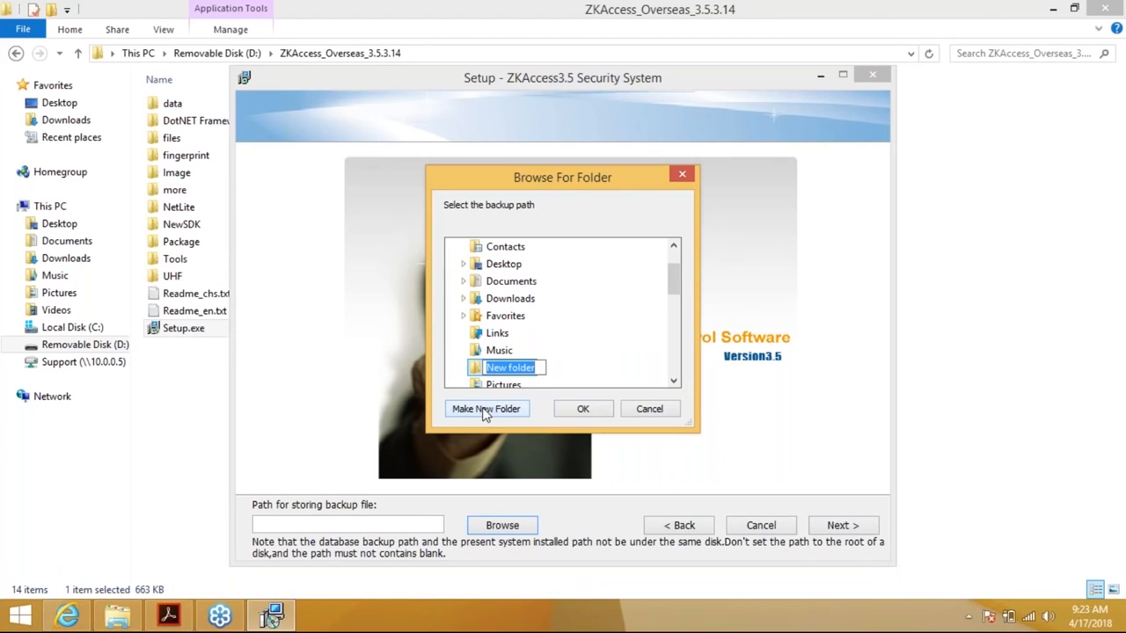
pyautogui.write('Acc')
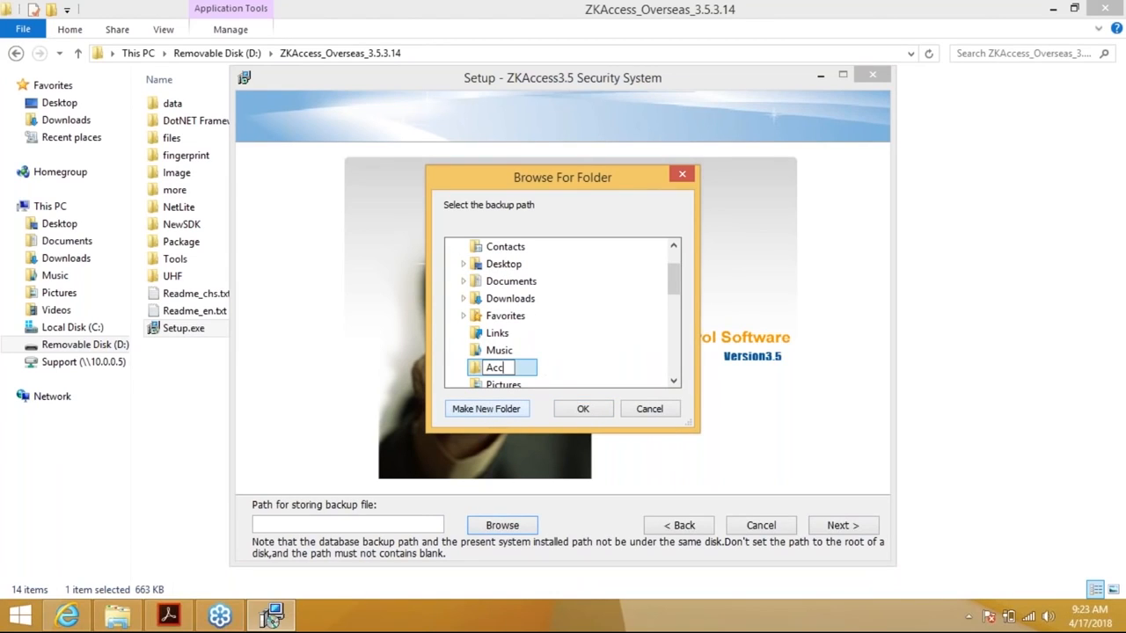
pyautogui.write('ess3.55')
pyautogui.press('BackSpace')
pyautogui.write('Backup')
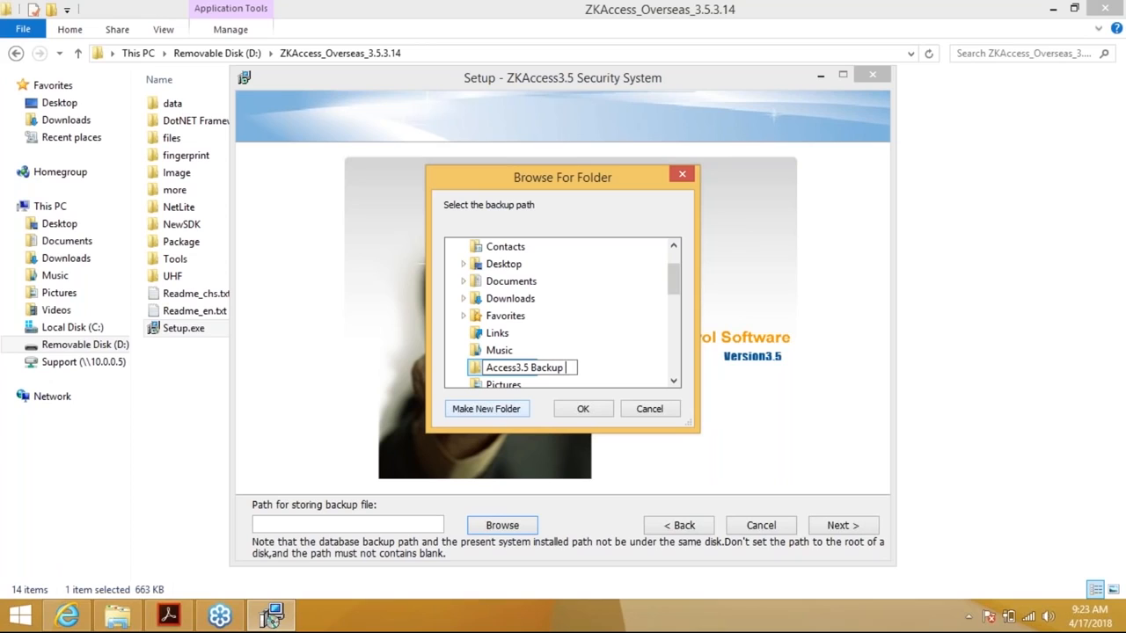
pyautogui.press('Return')
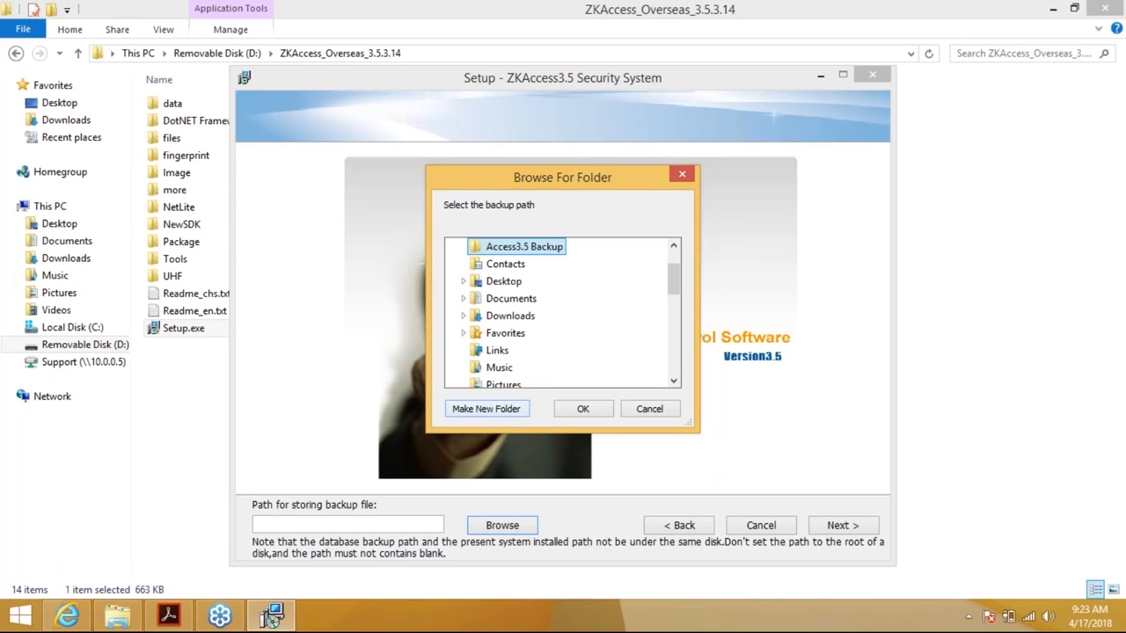
pyautogui.click(580, 409)
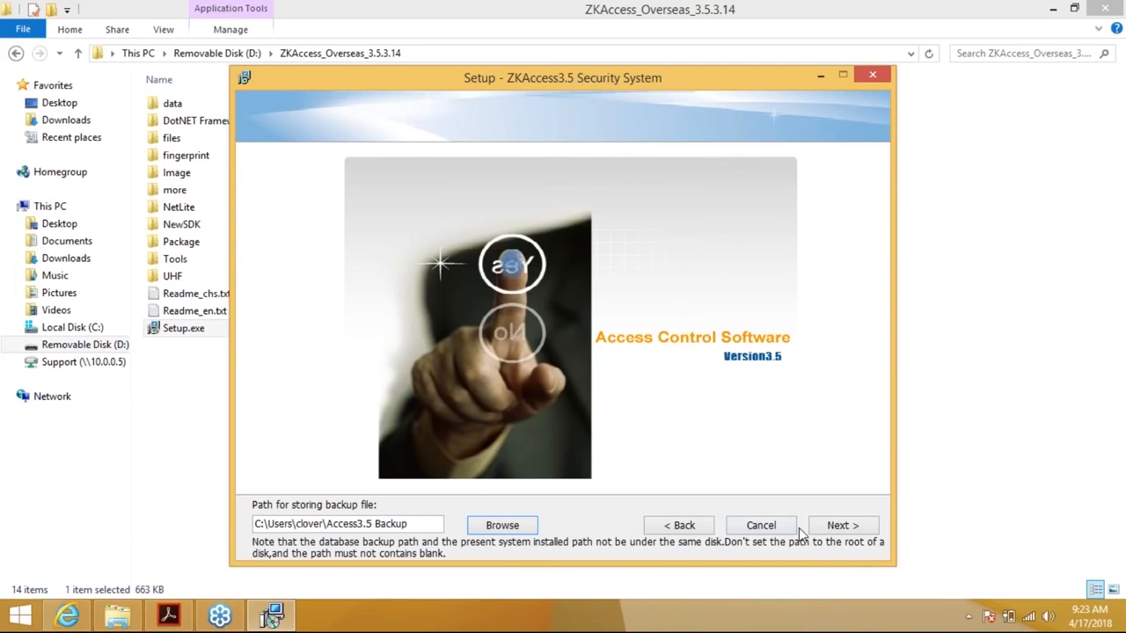
pyautogui.click(833, 533)
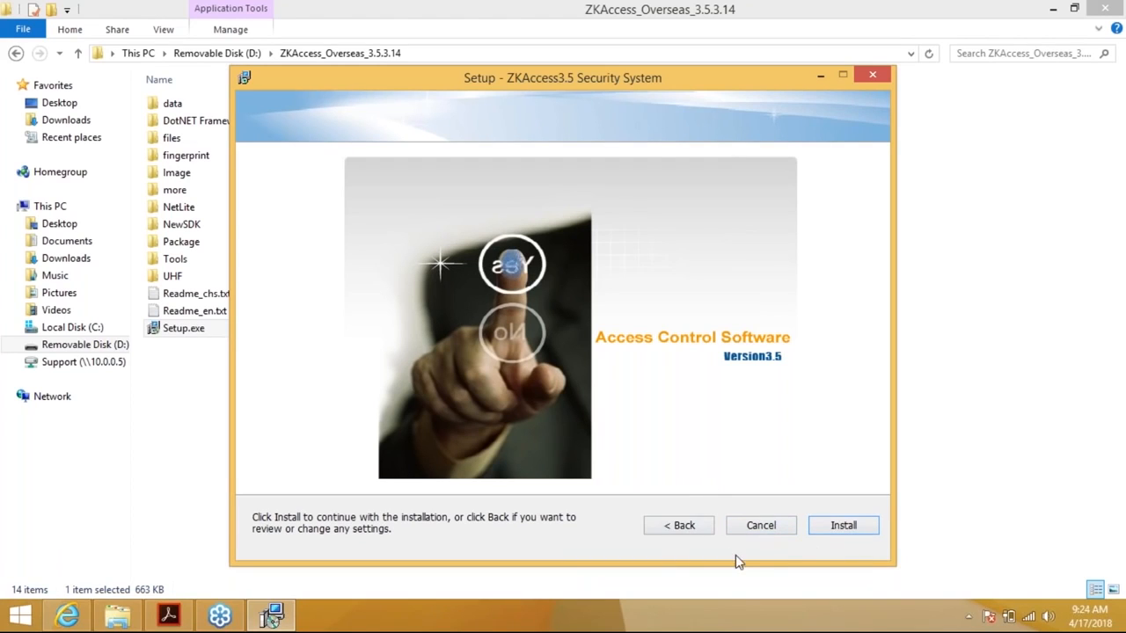
# Start the ZKAccess3.5 installation so it extracts files and launches the Fingerprint Driver SDK setup
pyautogui.click(840, 530)
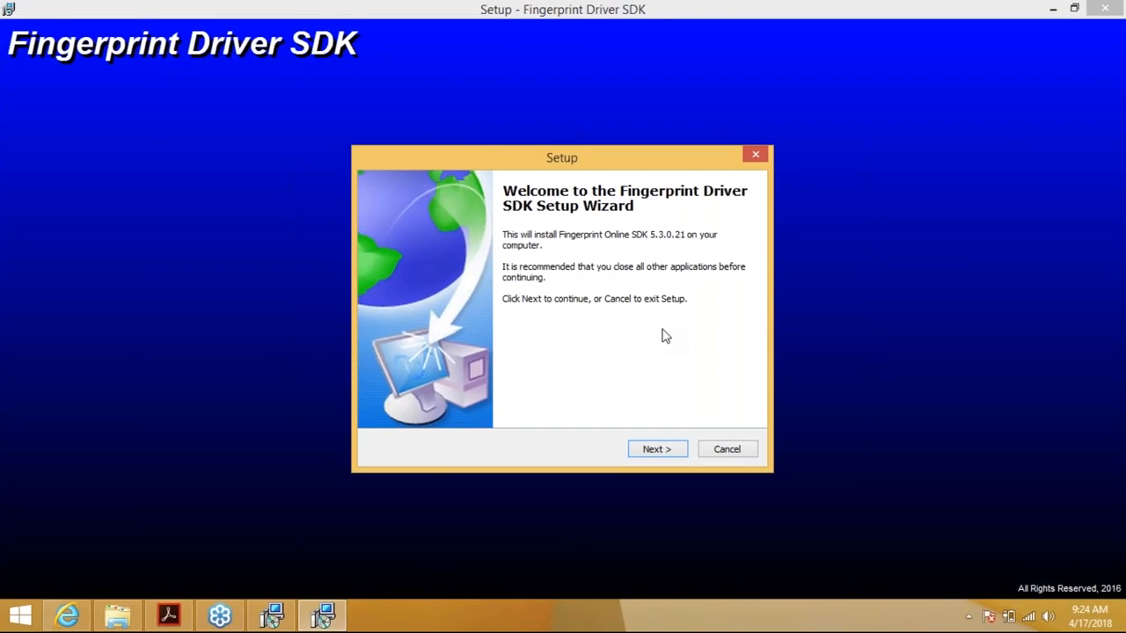
# Install Fingerprint Driver SDK 5.3.0.21 and close its wizard when finished
pyautogui.click(661, 450)
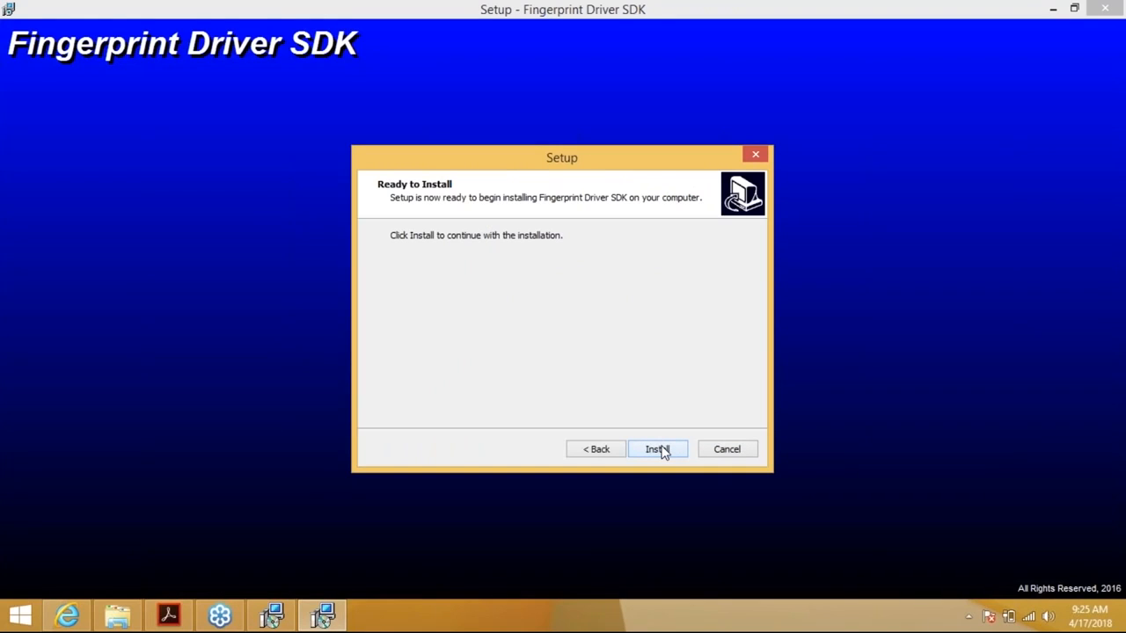
pyautogui.click(661, 450)
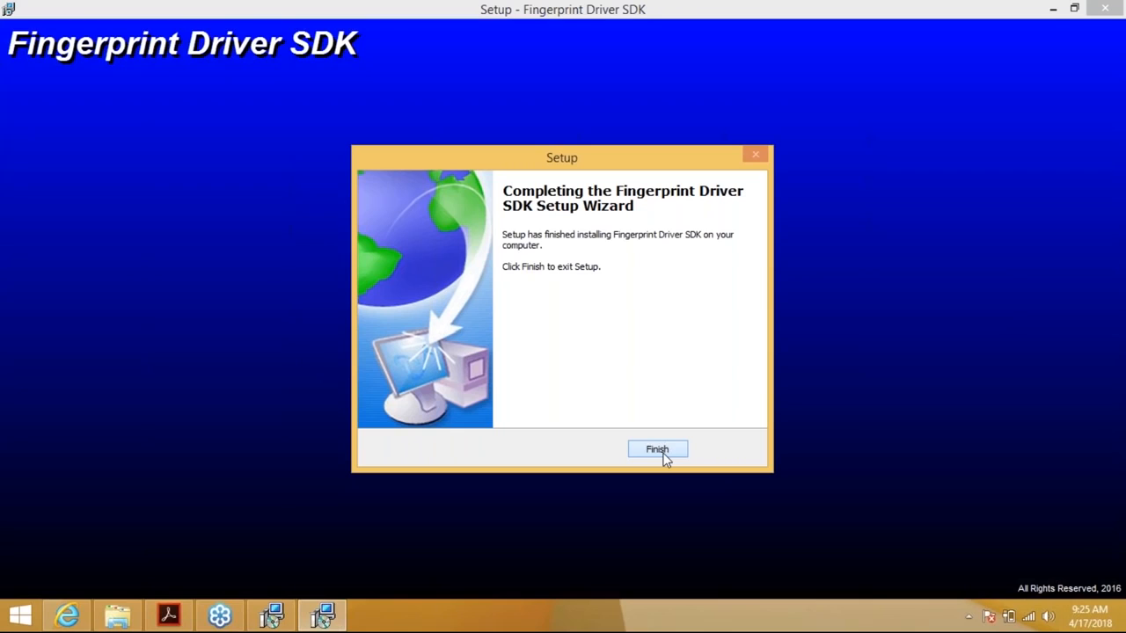
pyautogui.click(659, 453)
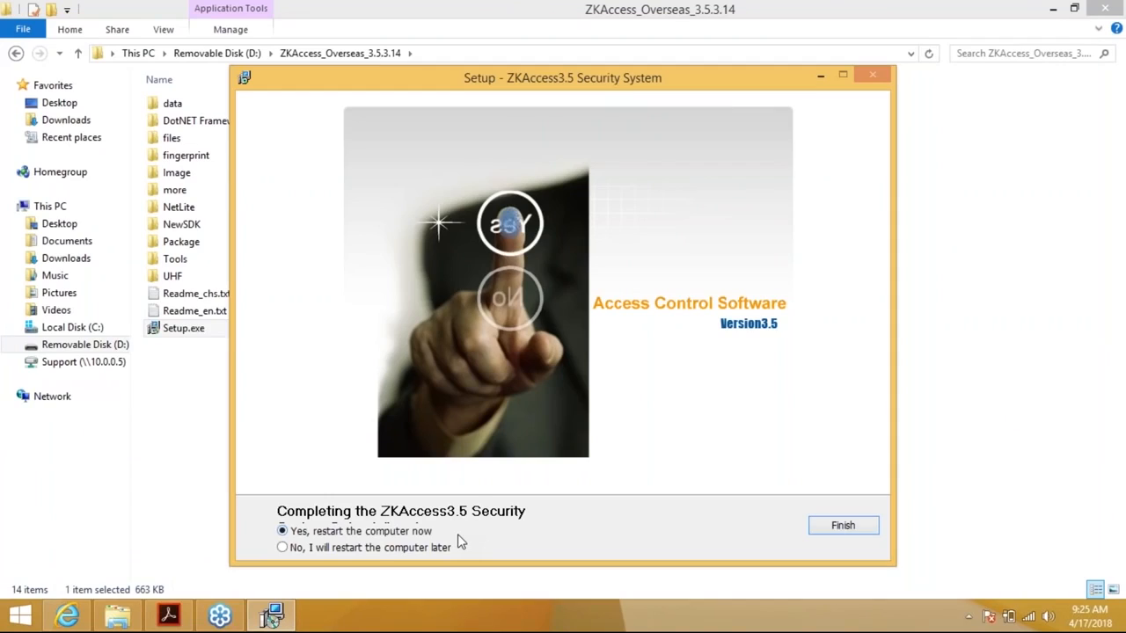
# Choose to restart later, finish ZKAccess3.5 setup, and close the installer folder
pyautogui.click(283, 549)
pyautogui.click(832, 536)
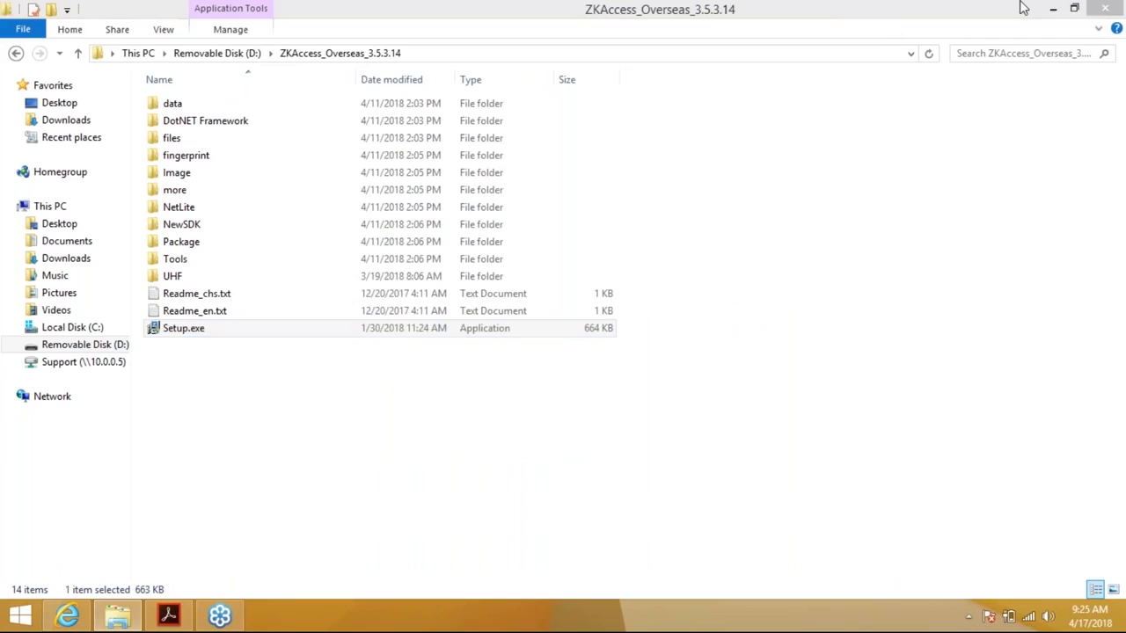
pyautogui.click(1099, 11)
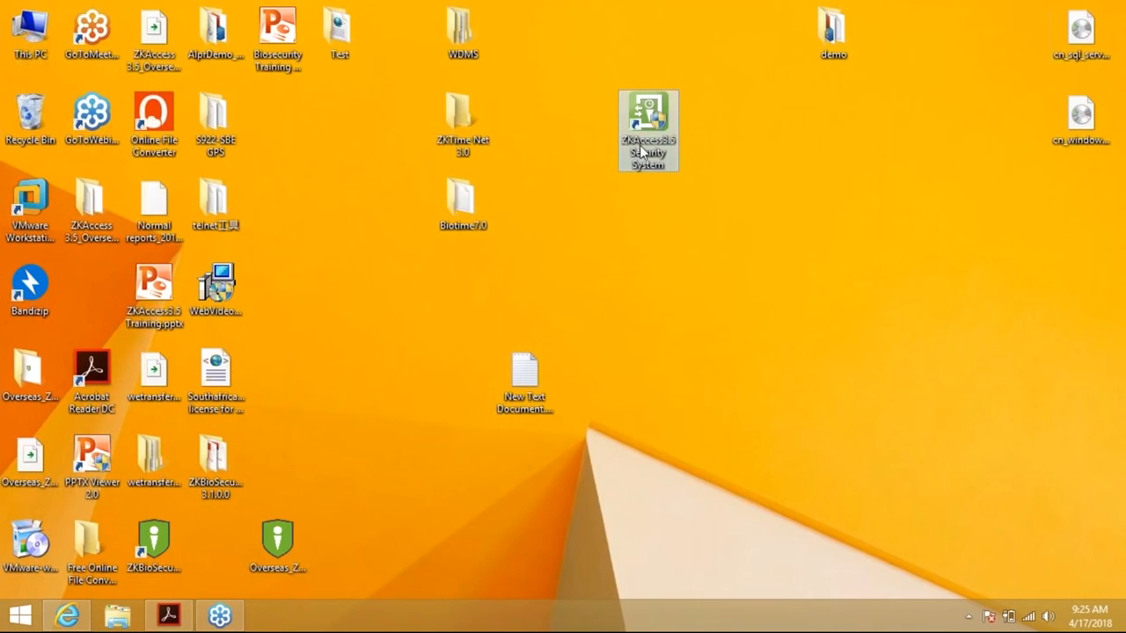
# Launch ZKAccess3.5 Security System and move the login window aside to watch the database update
pyautogui.doubleClick(648, 135)
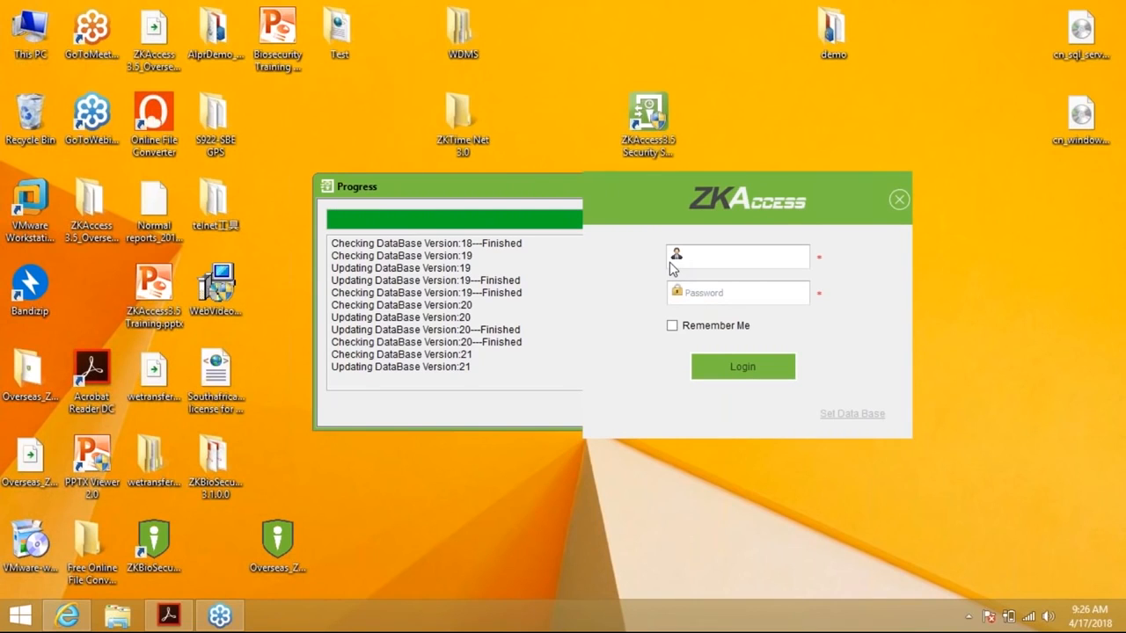
pyautogui.moveTo(705, 183); pyautogui.dragTo(651, 139)
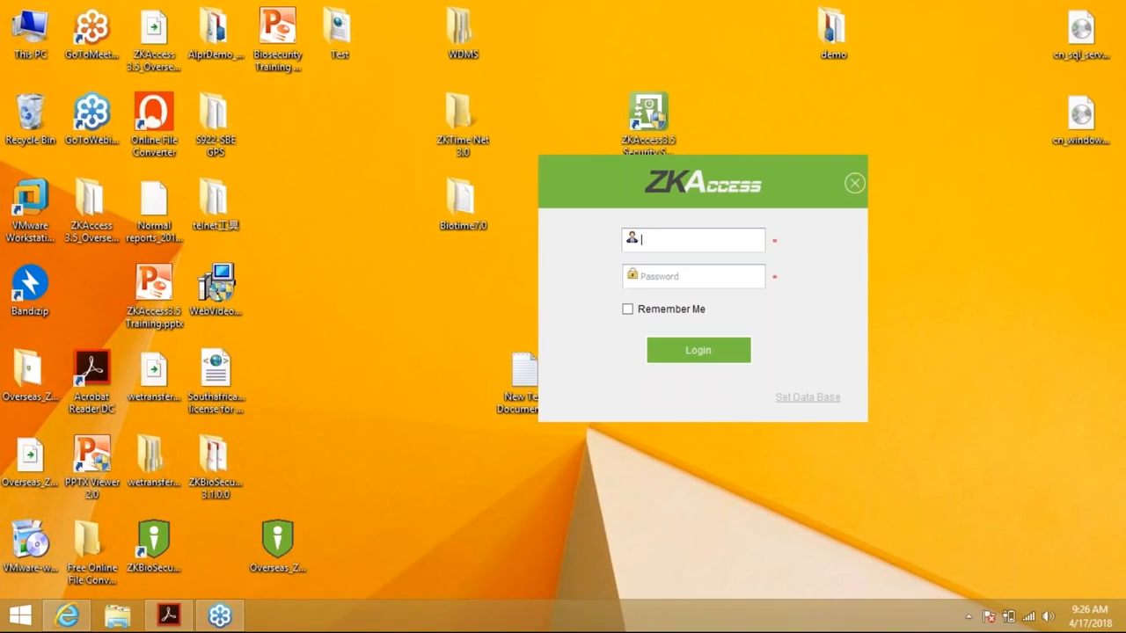
# Log in as admin with the account password, with Remember Me ticked
pyautogui.write('admin')
pyautogui.press('Tab')
pyautogui.write('admin')
pyautogui.press('Tab')
pyautogui.press('space')
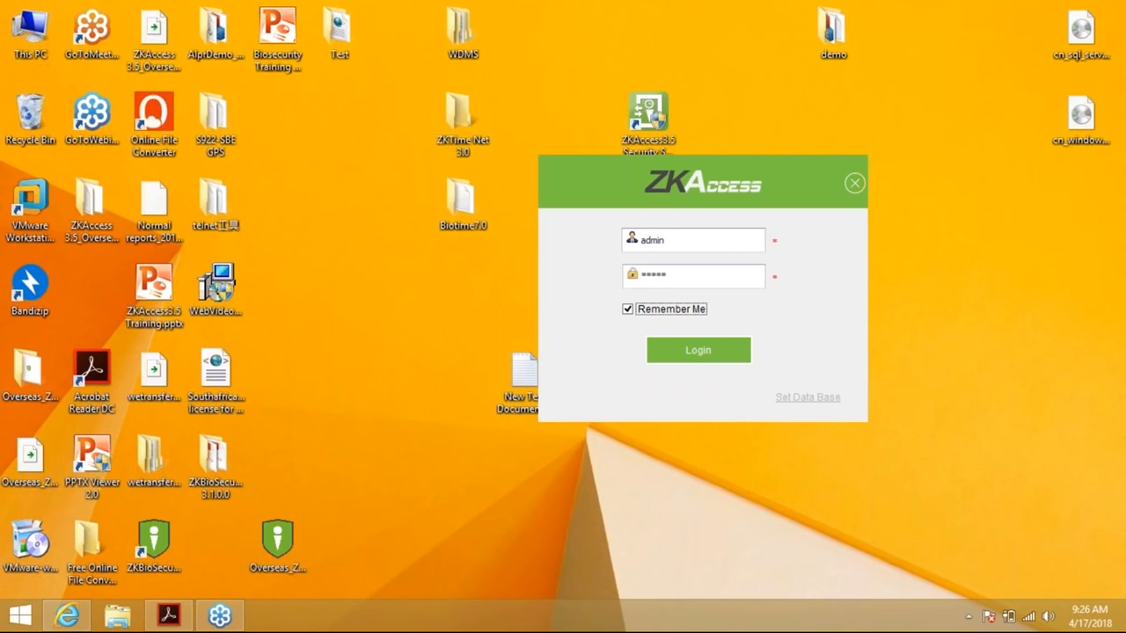
pyautogui.click(703, 350)
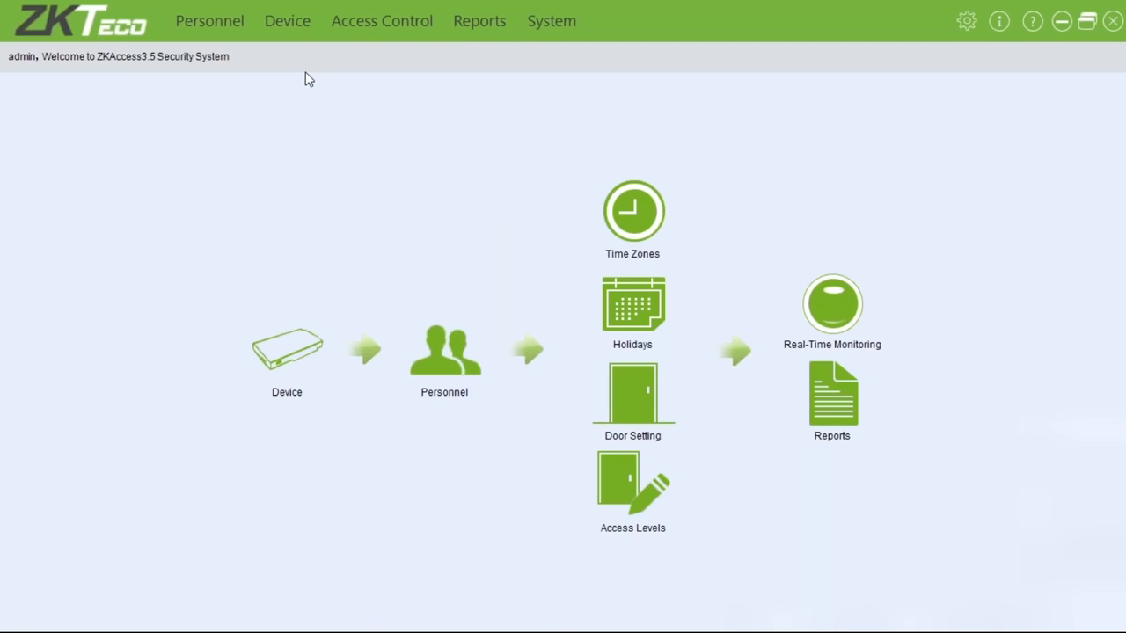
# Go to the Device module and show its Area list
pyautogui.click(312, 350)
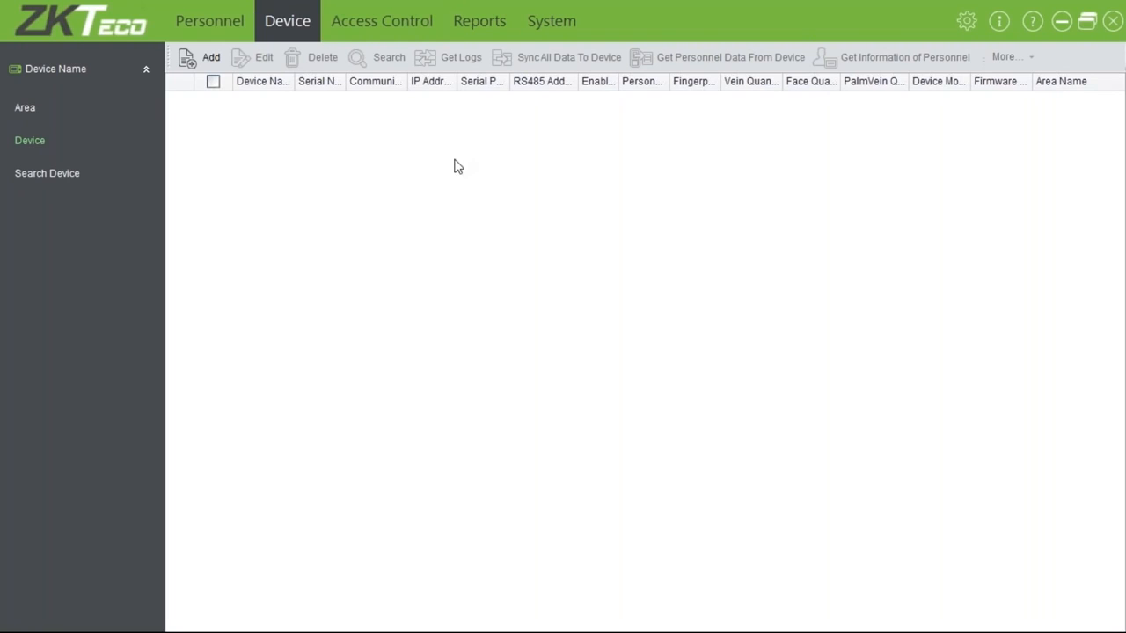
pyautogui.click(25, 107)
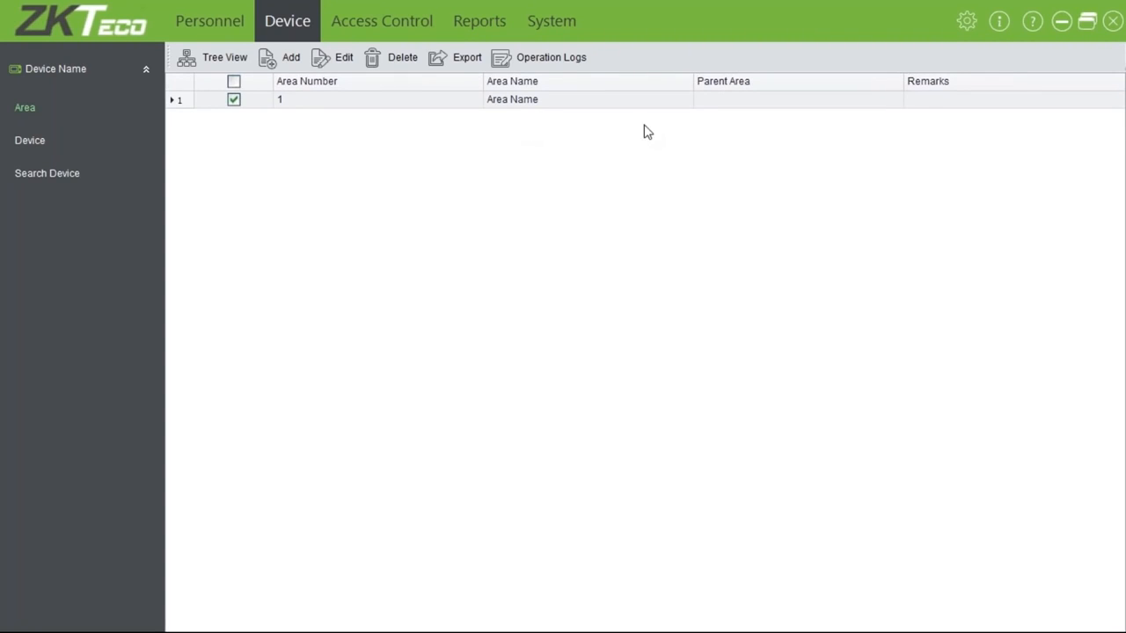
# Edit area 1, change its Area Name to 'ZKTeco Office', and save
pyautogui.click(348, 68)
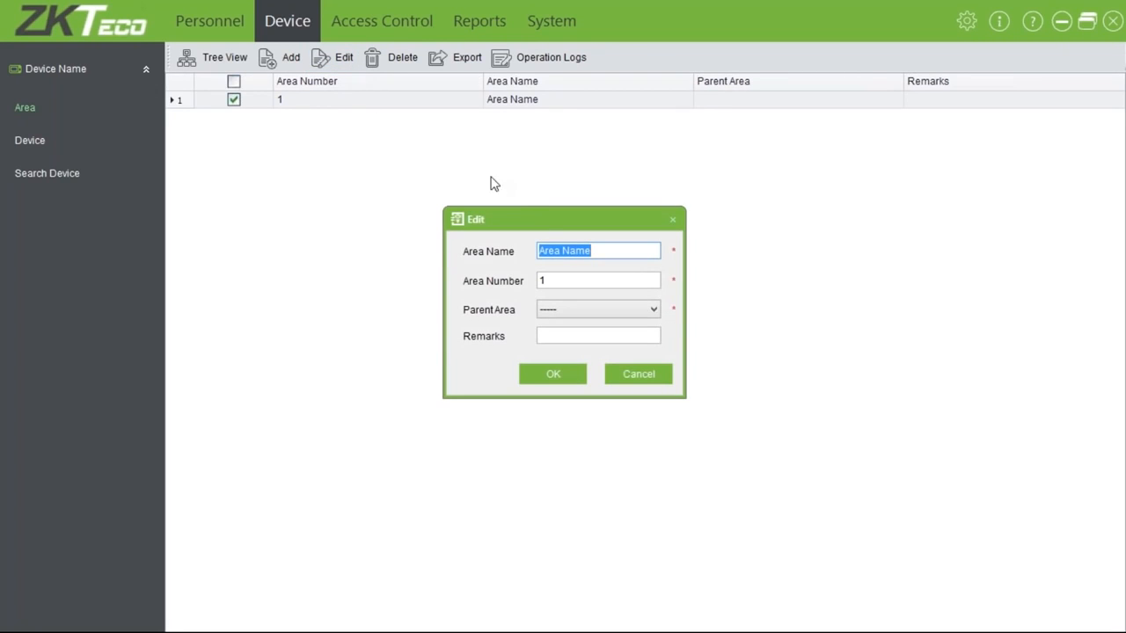
pyautogui.write('ZK')
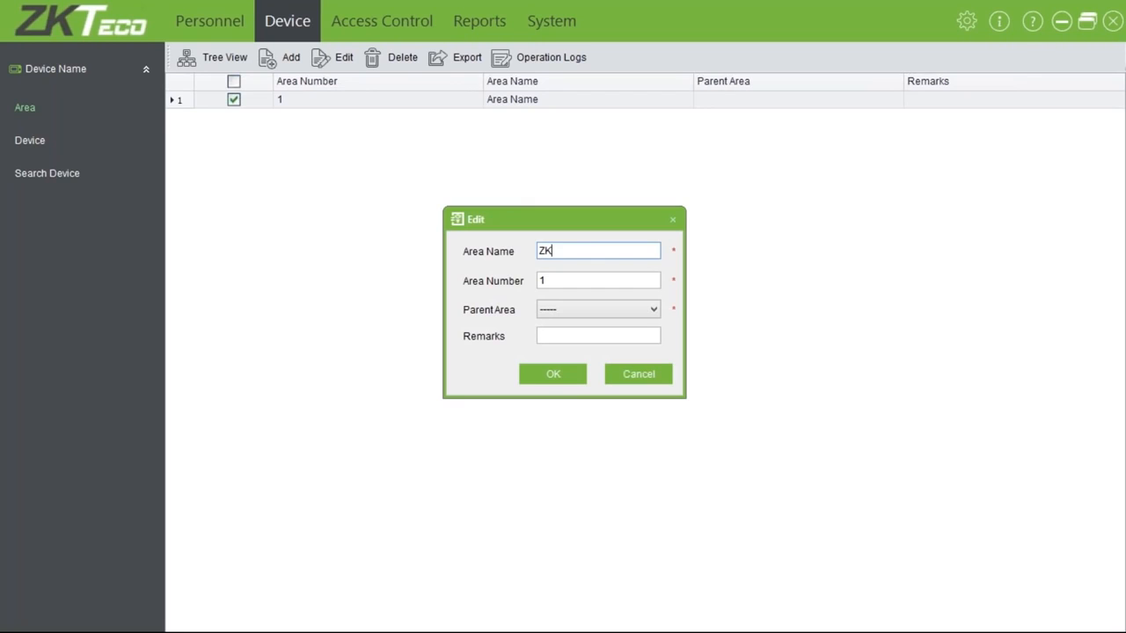
pyautogui.write('Teco Office')
pyautogui.press('Tab')
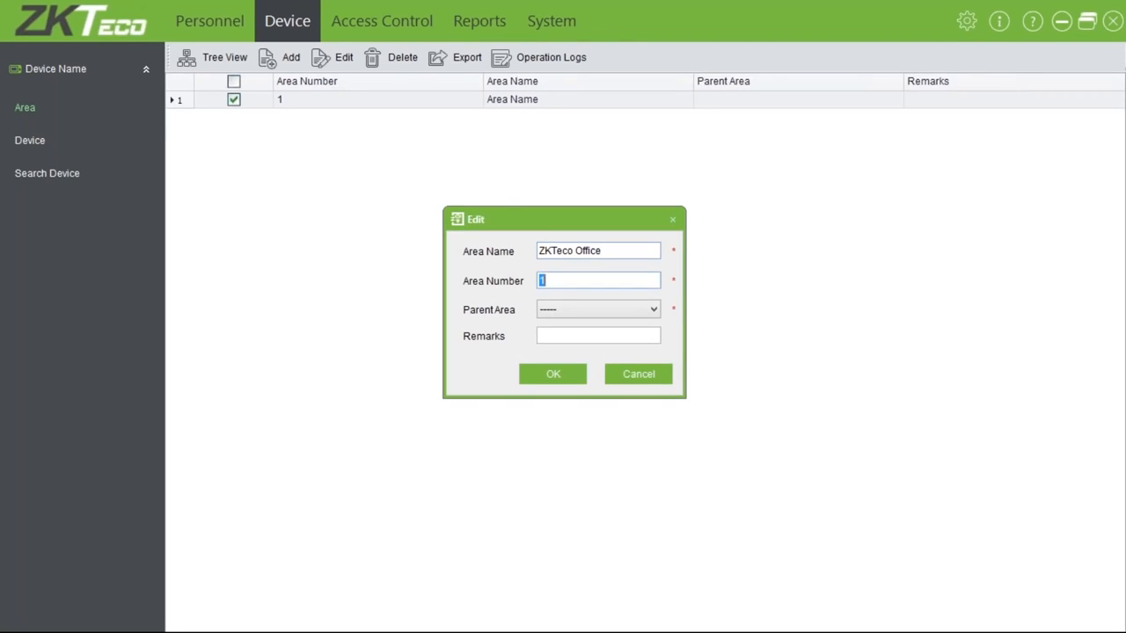
pyautogui.press('Tab')
pyautogui.press('Tab')
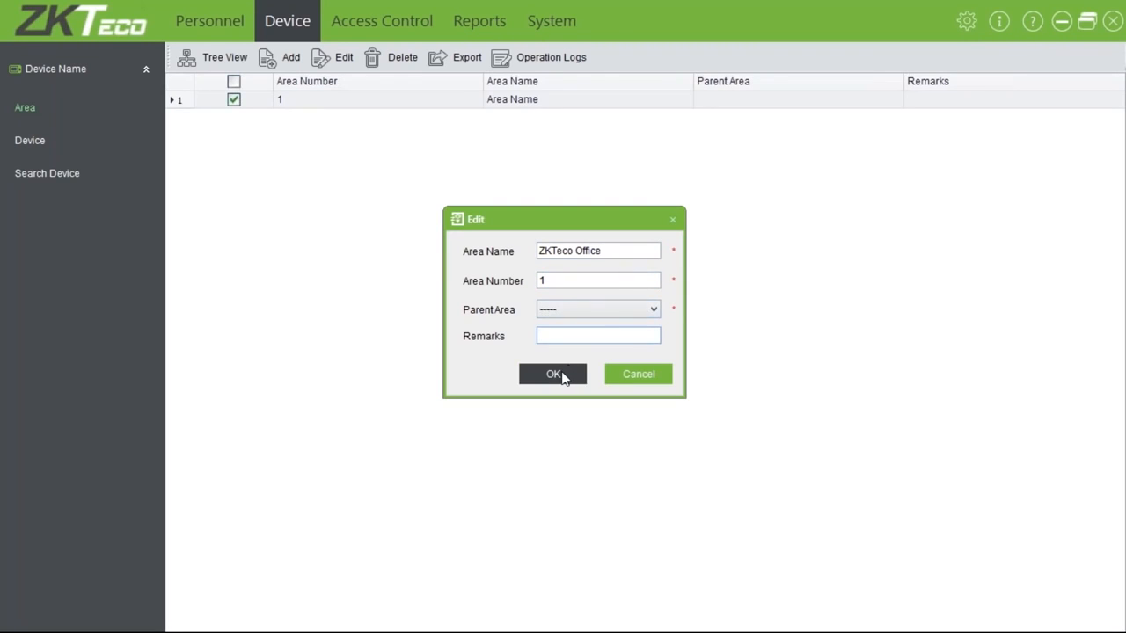
pyautogui.click(563, 377)
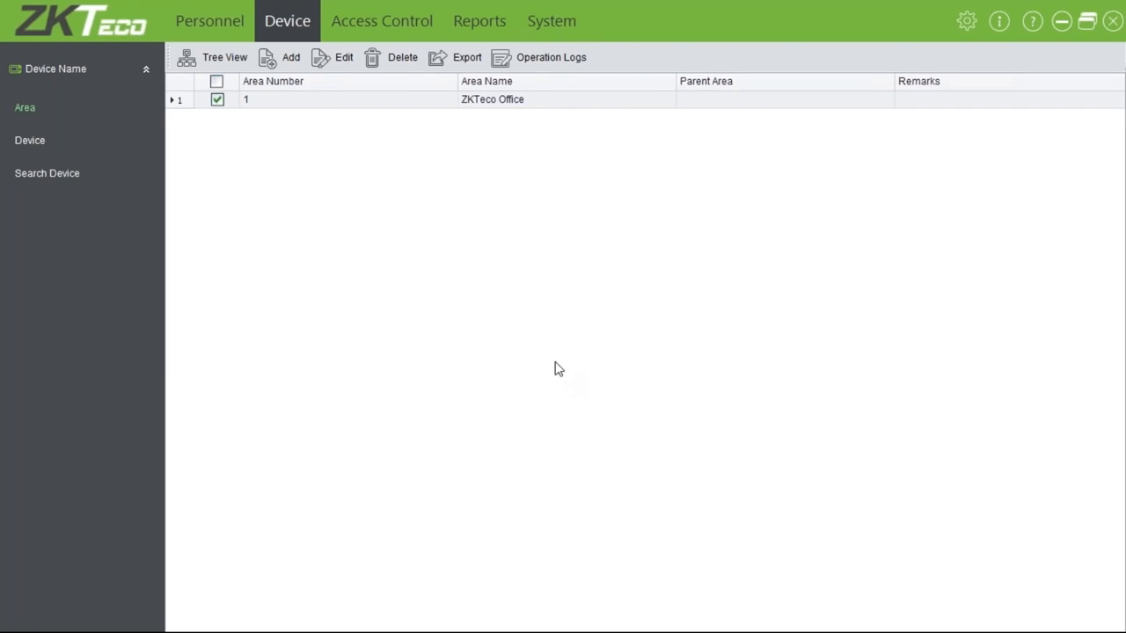
# Add area number 2 named 'Repairs' under parent ZKTeco Office, then view the area hierarchy tree
pyautogui.click(287, 57)
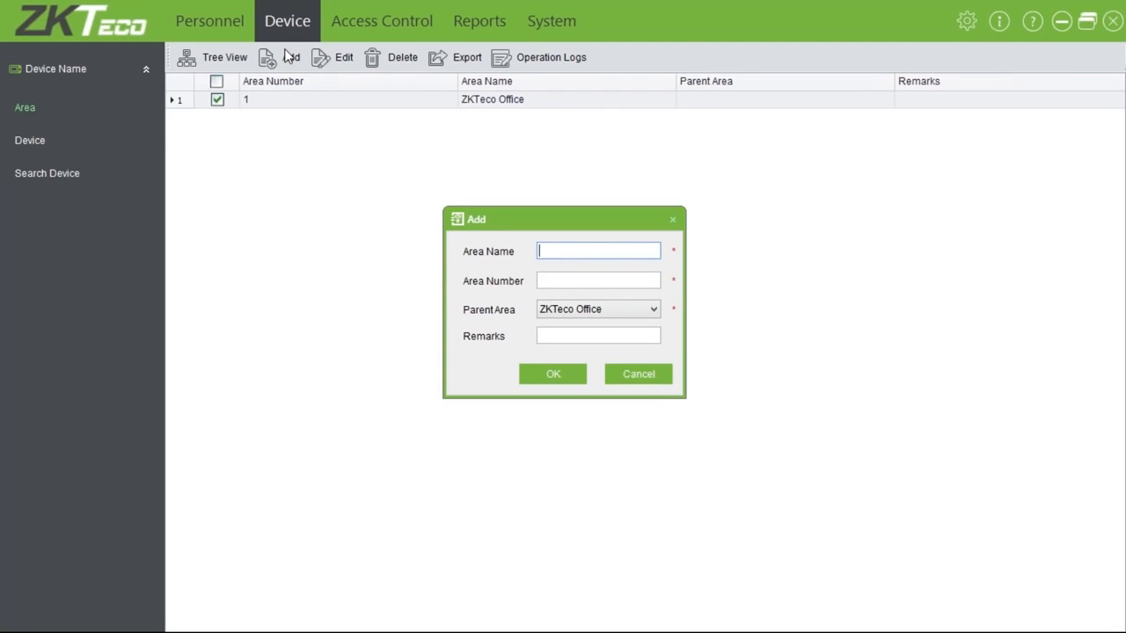
pyautogui.write('Reparis')
pyautogui.press('BackSpace')
pyautogui.press('BackSpace')
pyautogui.write('irs Depart')
pyautogui.press('BackSpace')
pyautogui.press('BackSpace')
pyautogui.press('BackSpace')
pyautogui.press('BackSpace')
pyautogui.press('BackSpace')
pyautogui.press('BackSpace')
pyautogui.press('BackSpace')
pyautogui.press('Tab')
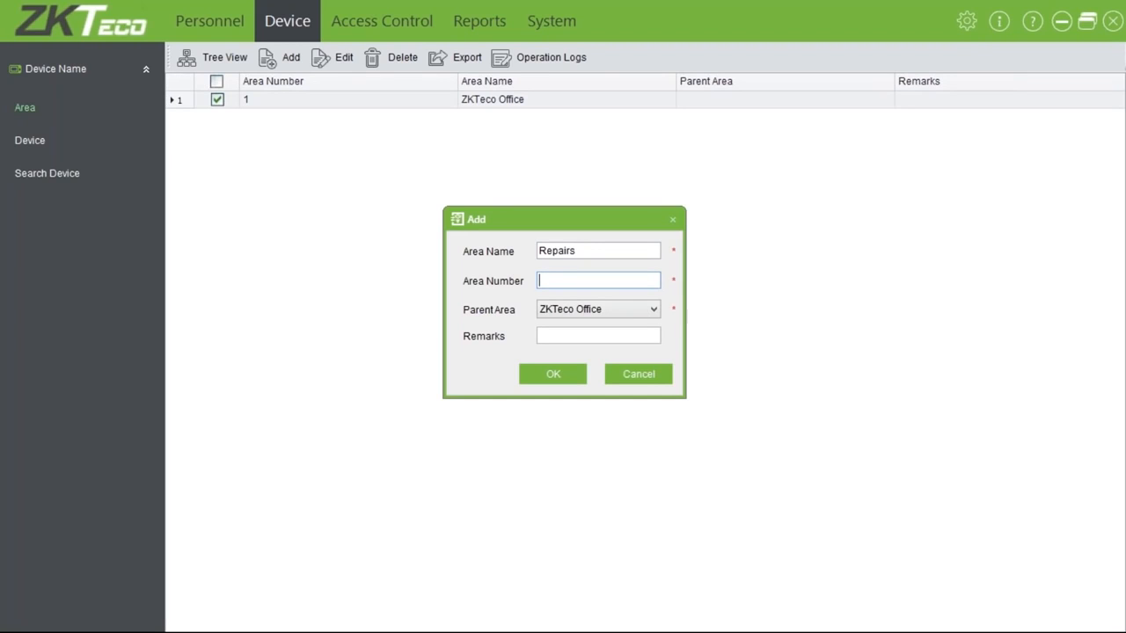
pyautogui.write('2')
pyautogui.press('Tab')
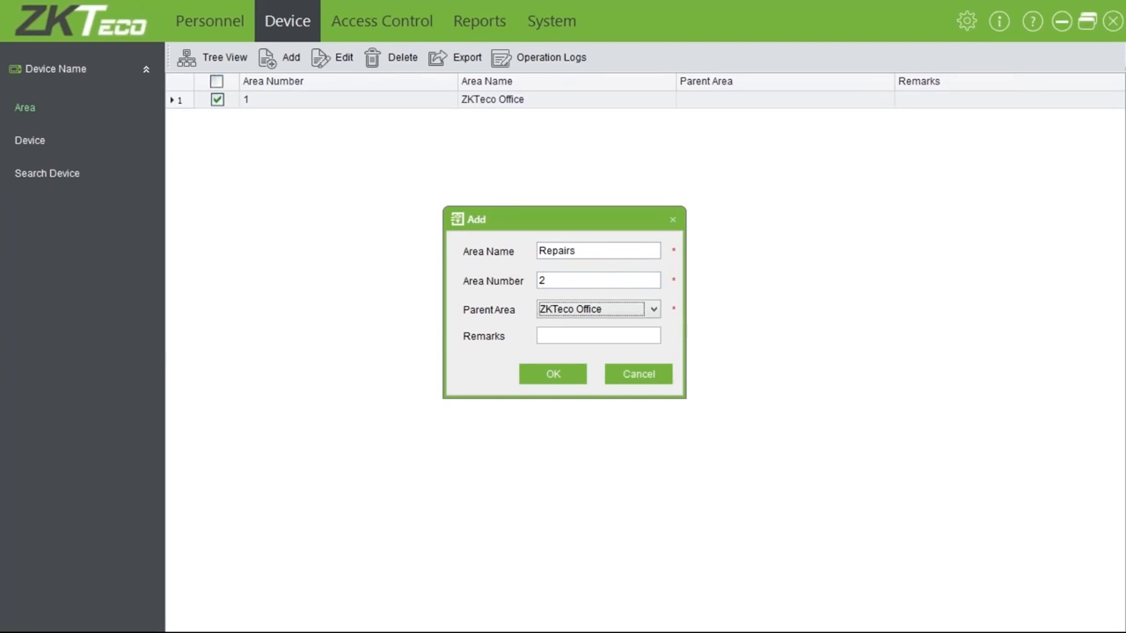
pyautogui.click(549, 382)
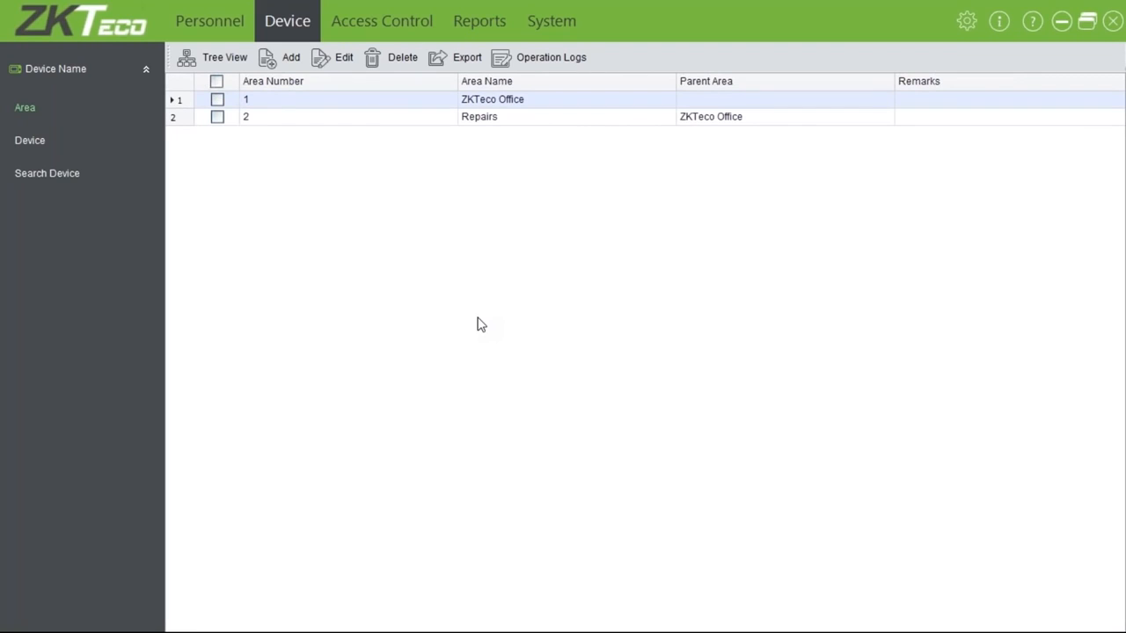
pyautogui.click(234, 60)
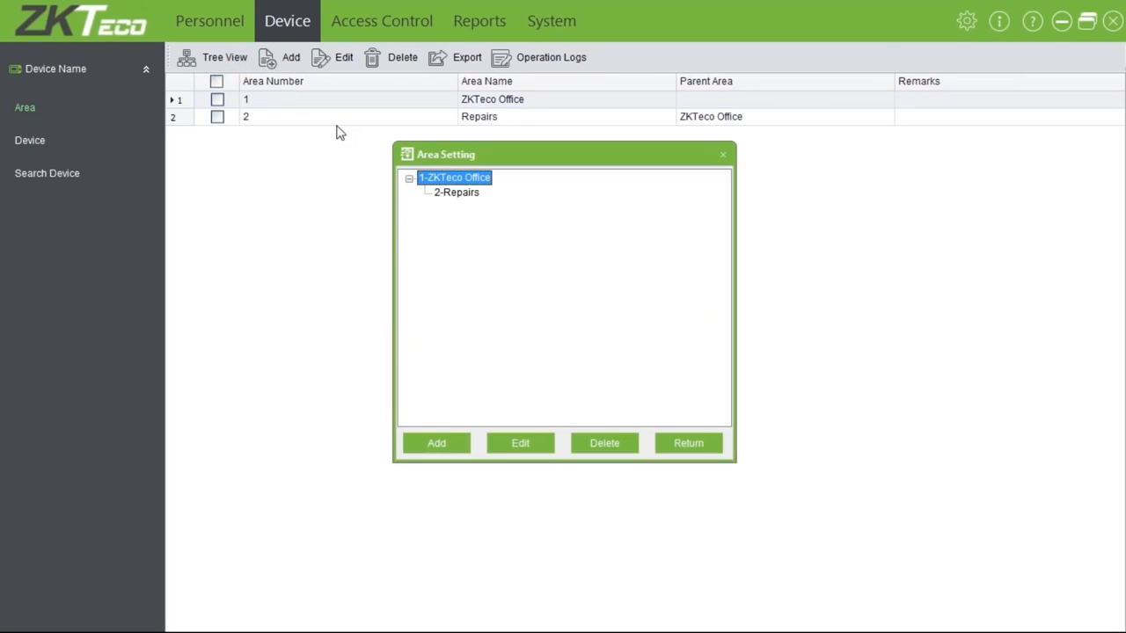
pyautogui.click(469, 197)
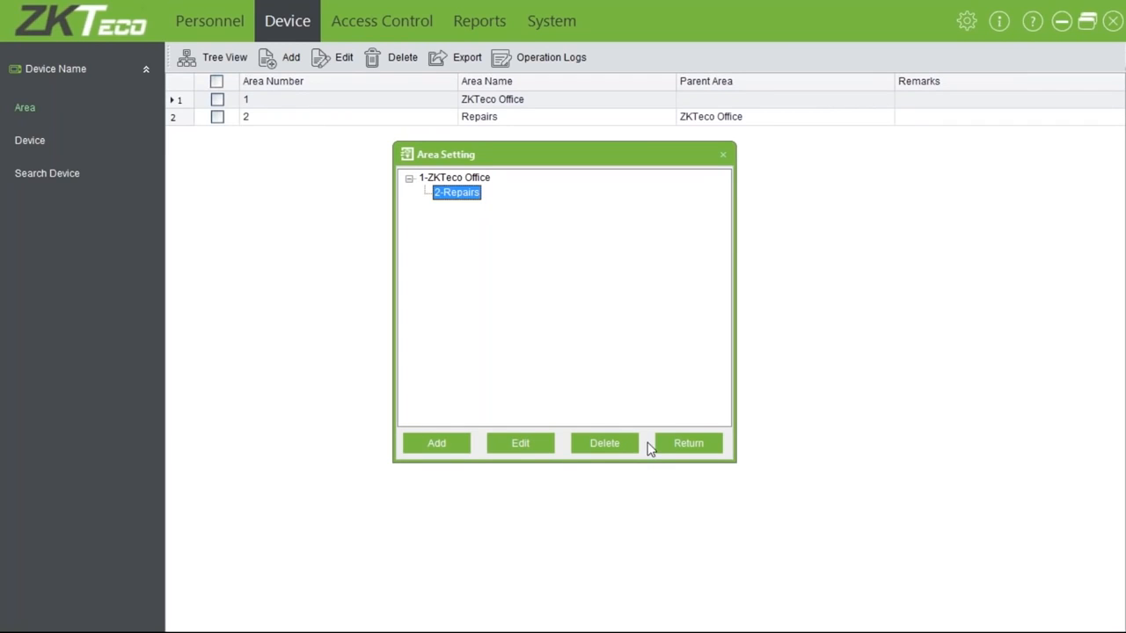
pyautogui.click(674, 444)
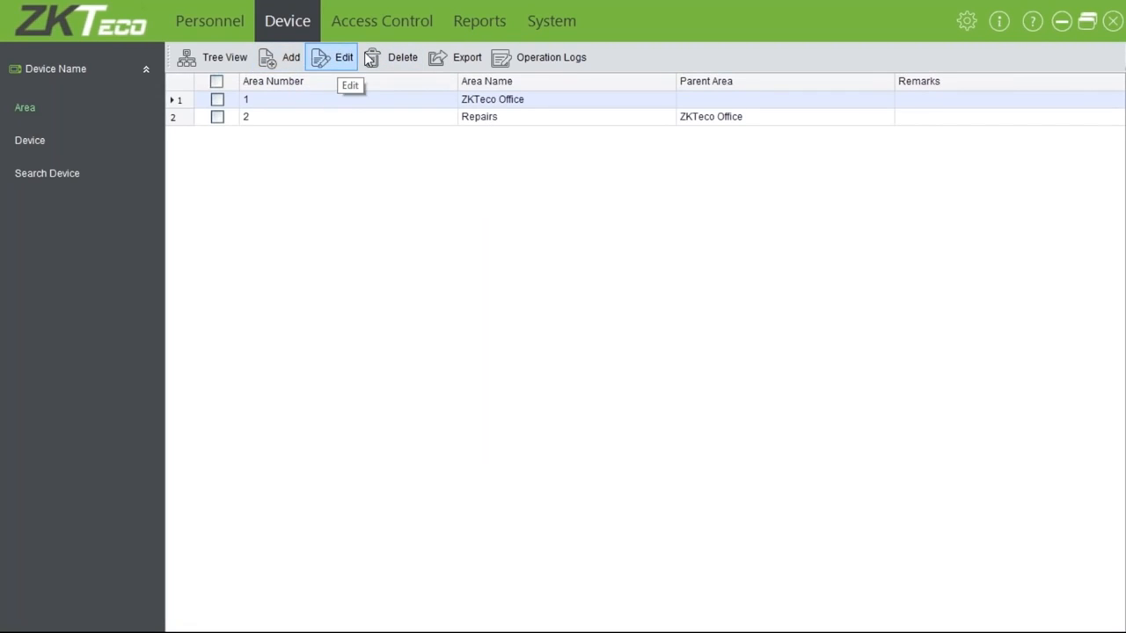
pyautogui.click(457, 57)
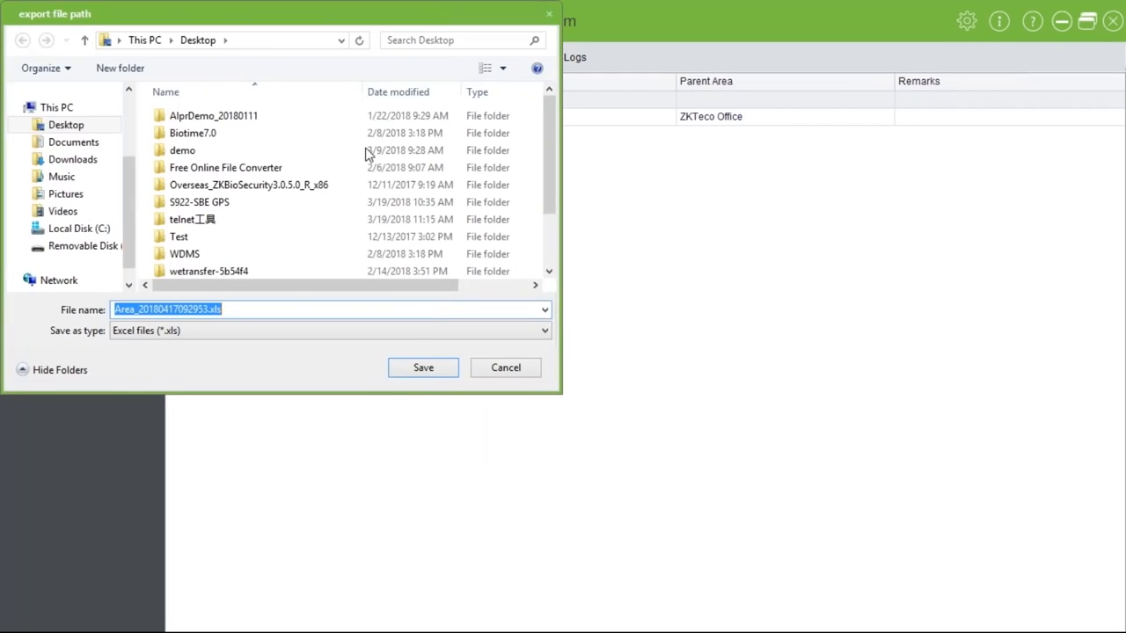
pyautogui.click(246, 331)
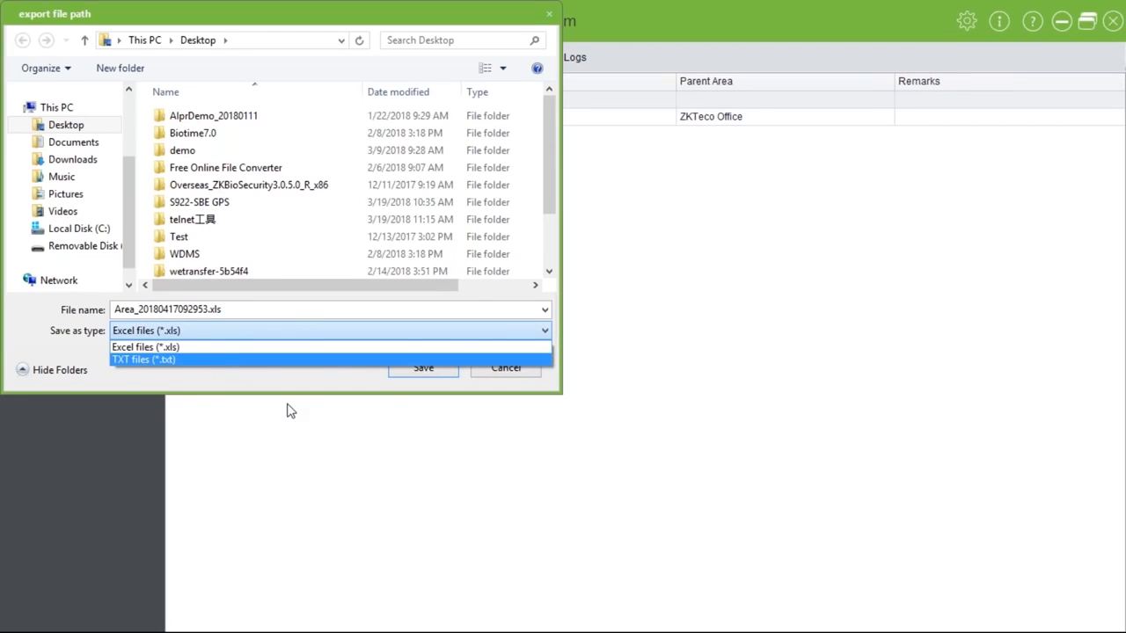
pyautogui.click(403, 409)
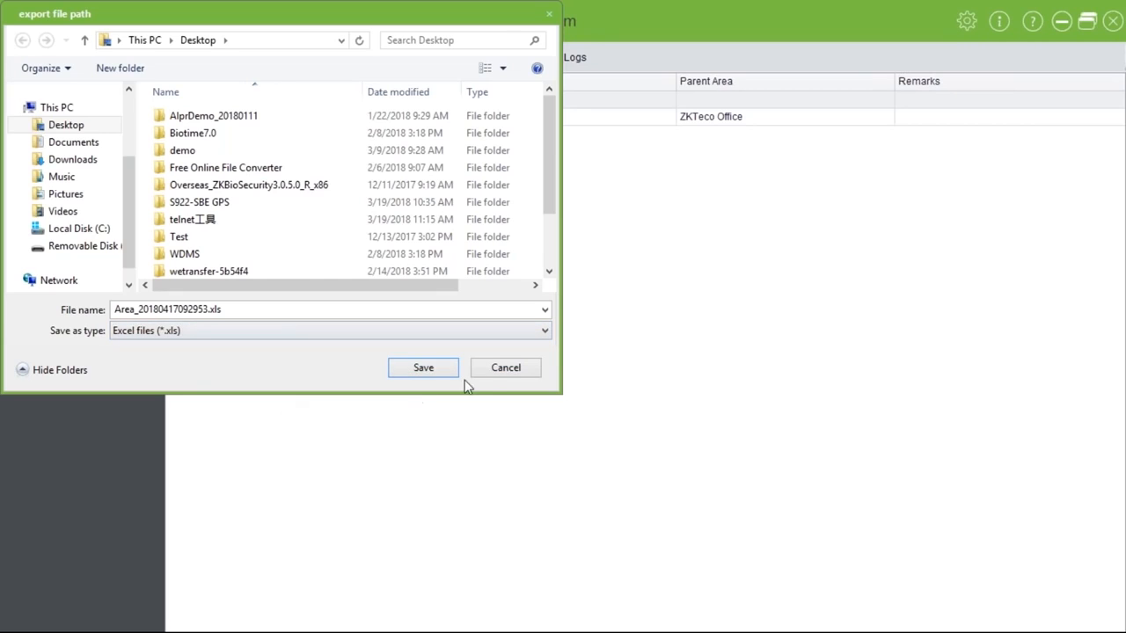
pyautogui.click(495, 376)
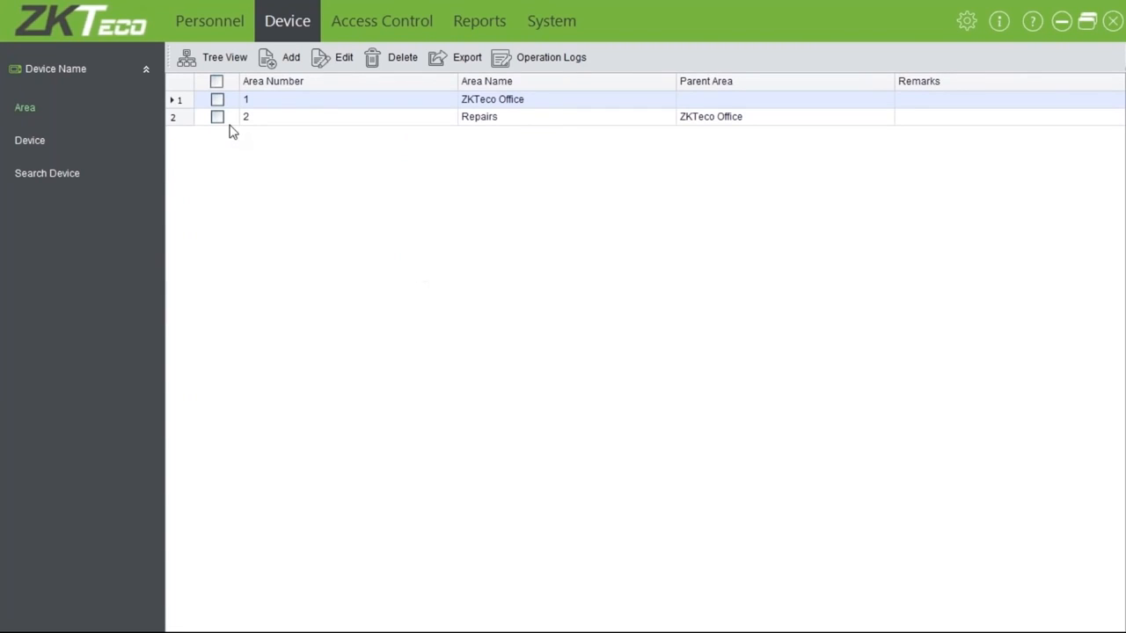
pyautogui.click(32, 143)
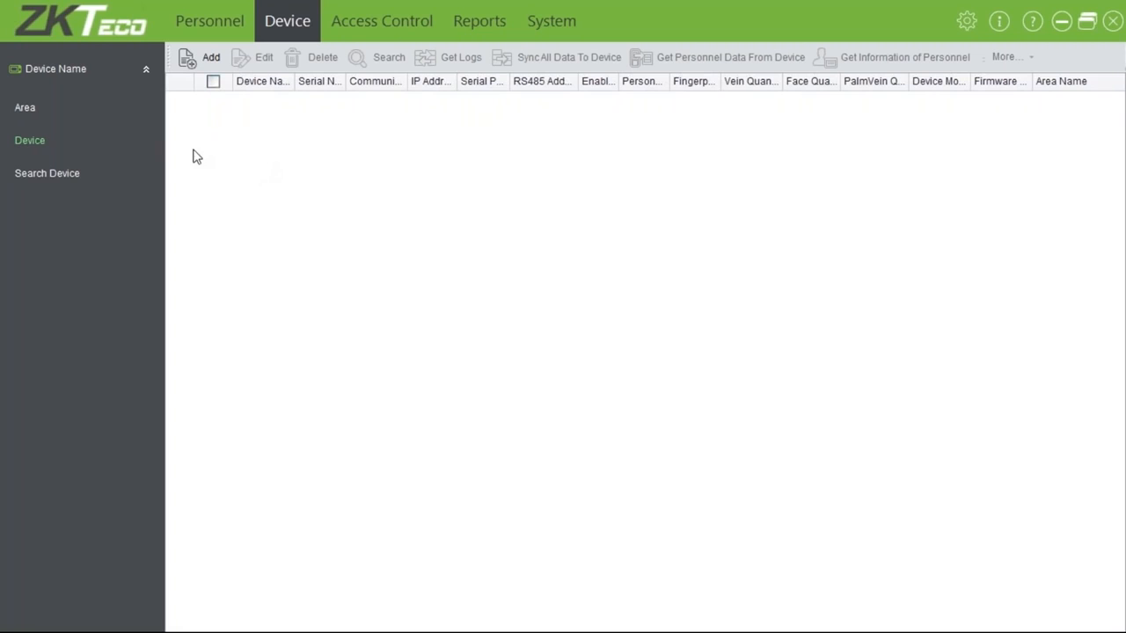
# Run a TCP/IP controller search from Search Device, which finds 0 devices
pyautogui.click(54, 179)
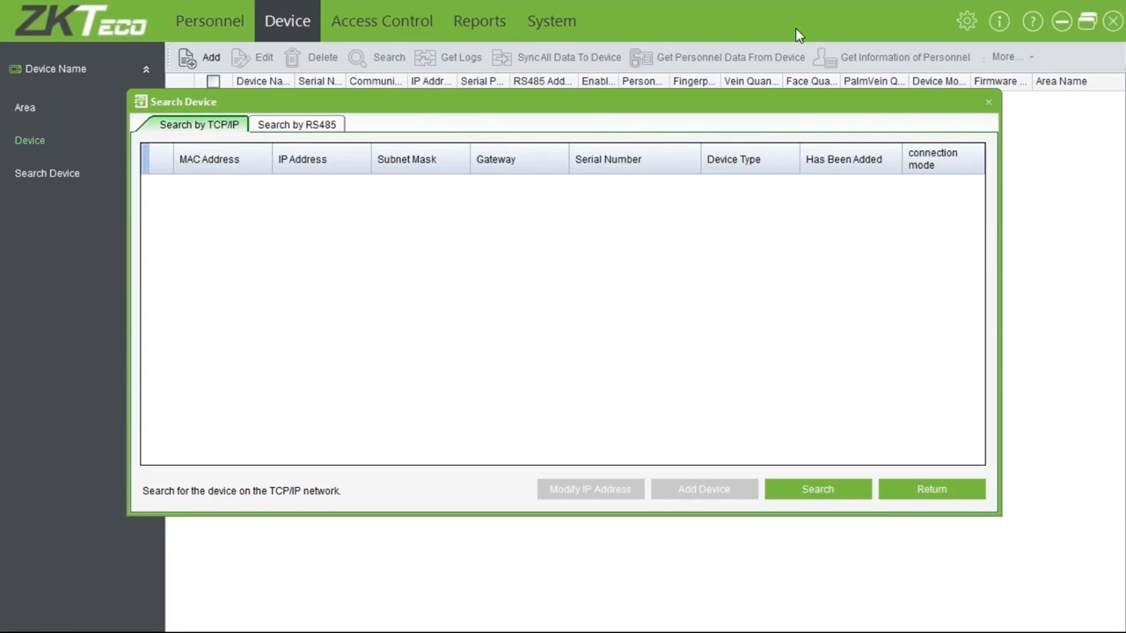
pyautogui.click(807, 487)
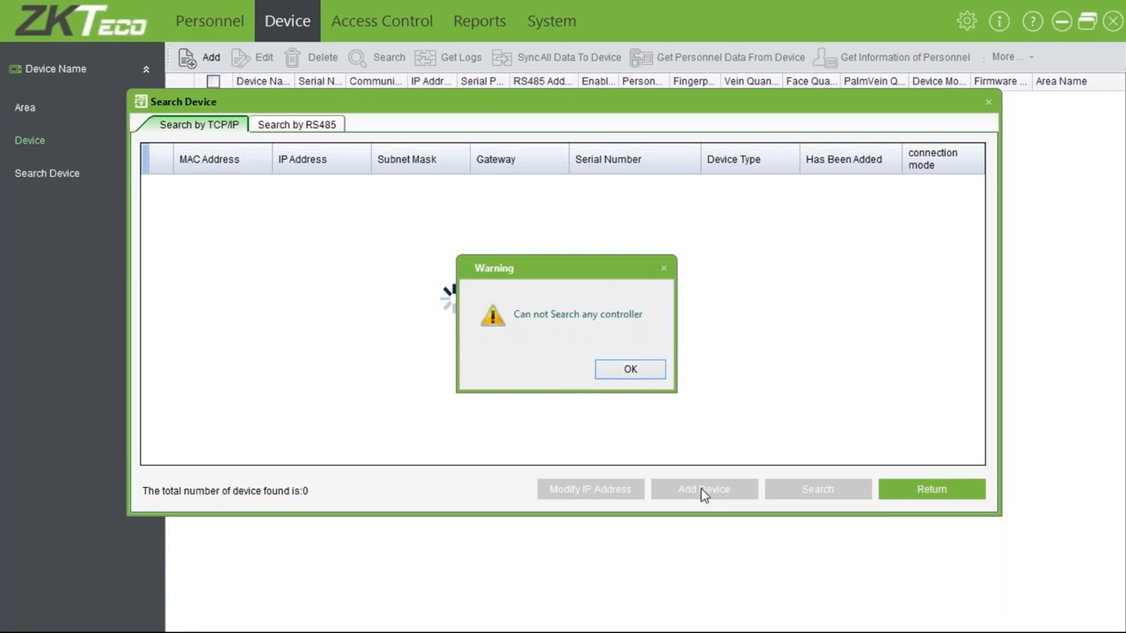
# Dismiss the 'Can not Search any controller' warning and close the Search Device window
pyautogui.click(635, 373)
pyautogui.click(882, 491)
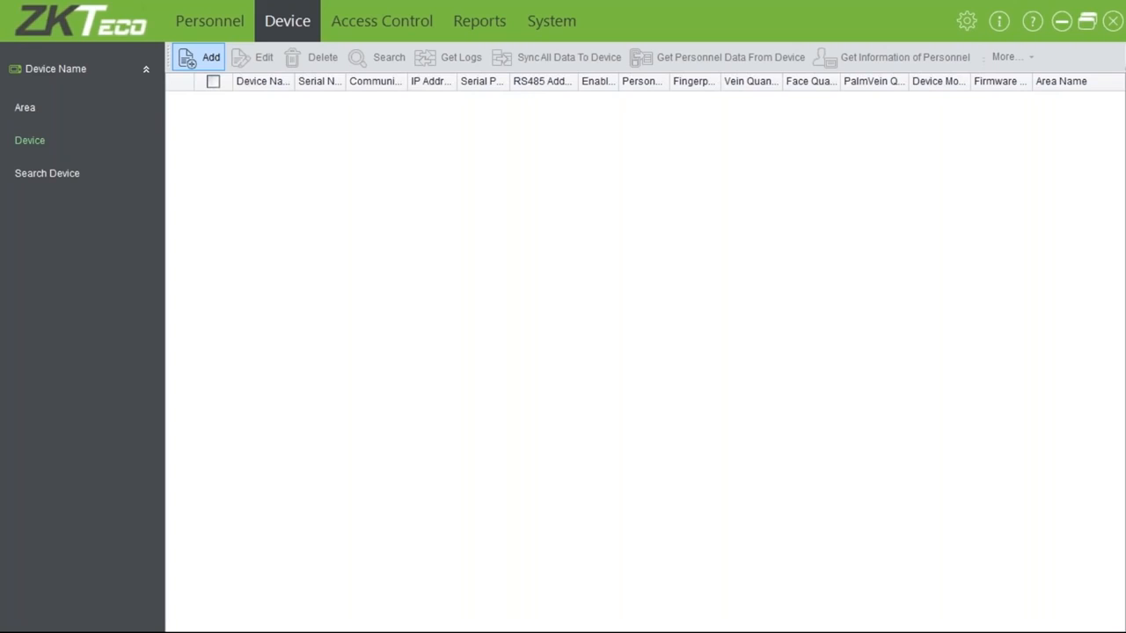
# Start adding a new device and switch back from Wizard Mode to the Professional Mode form
pyautogui.click(200, 57)
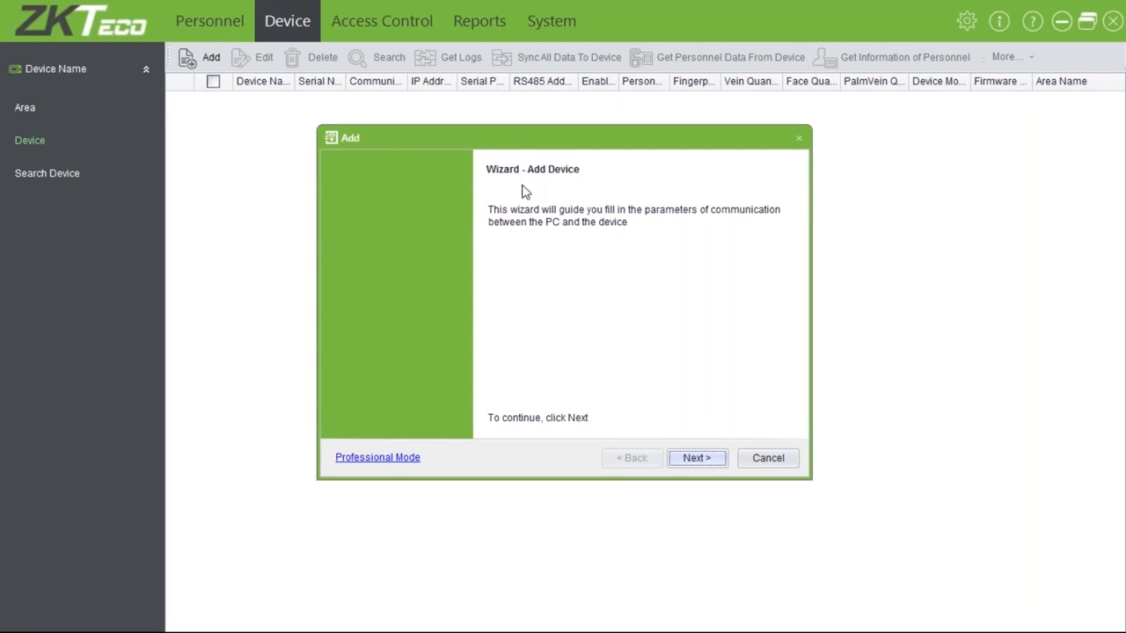
pyautogui.click(391, 459)
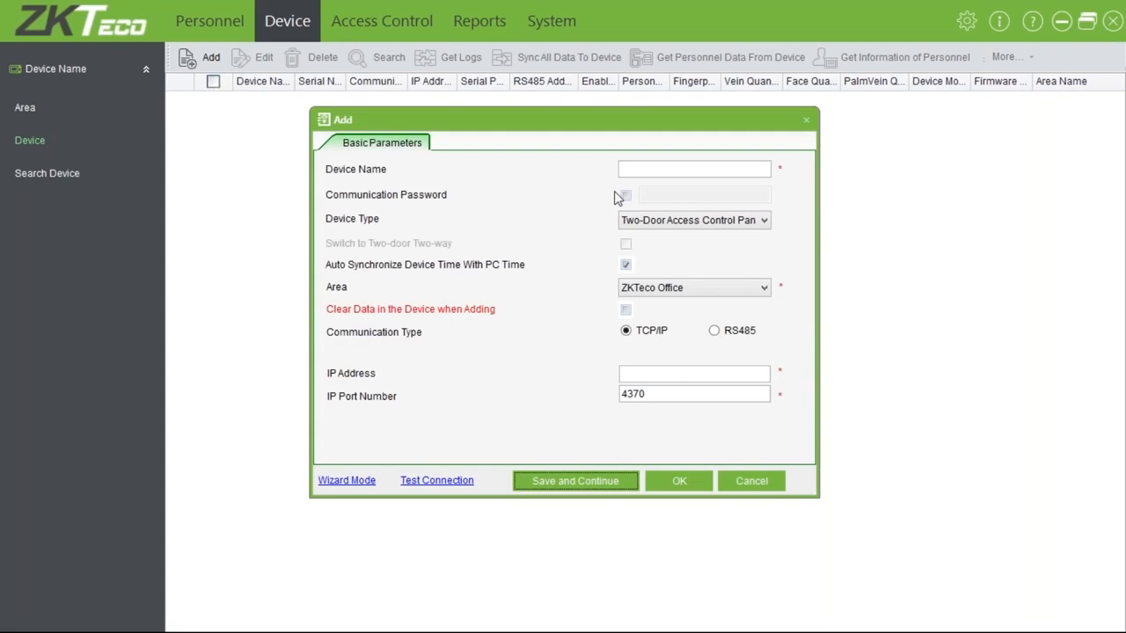
pyautogui.click(657, 170)
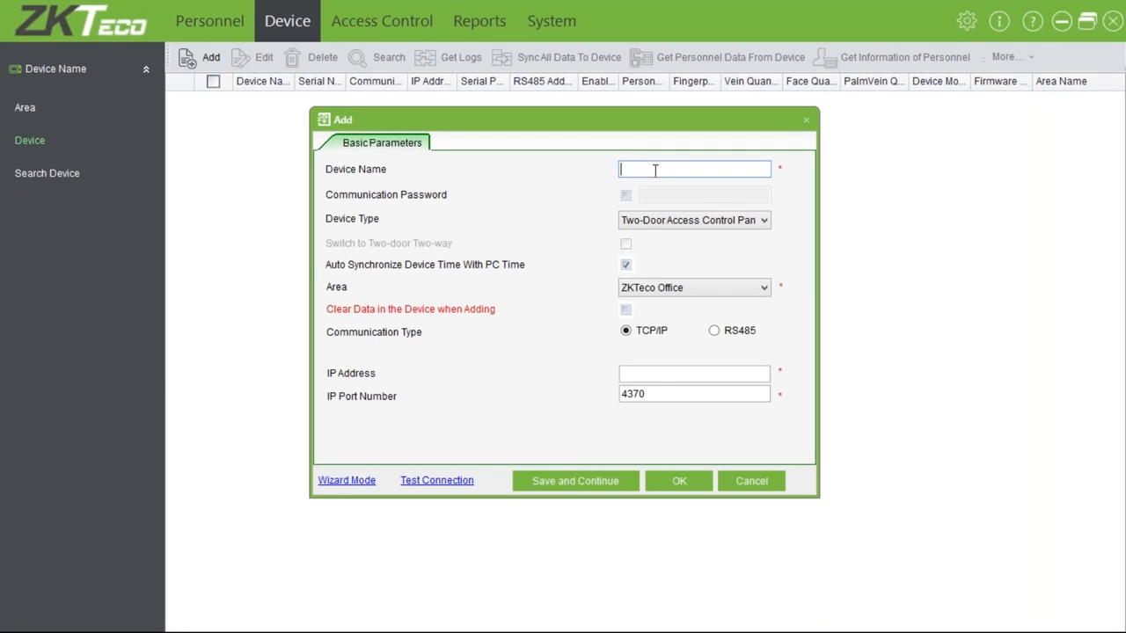
pyautogui.click(330, 481)
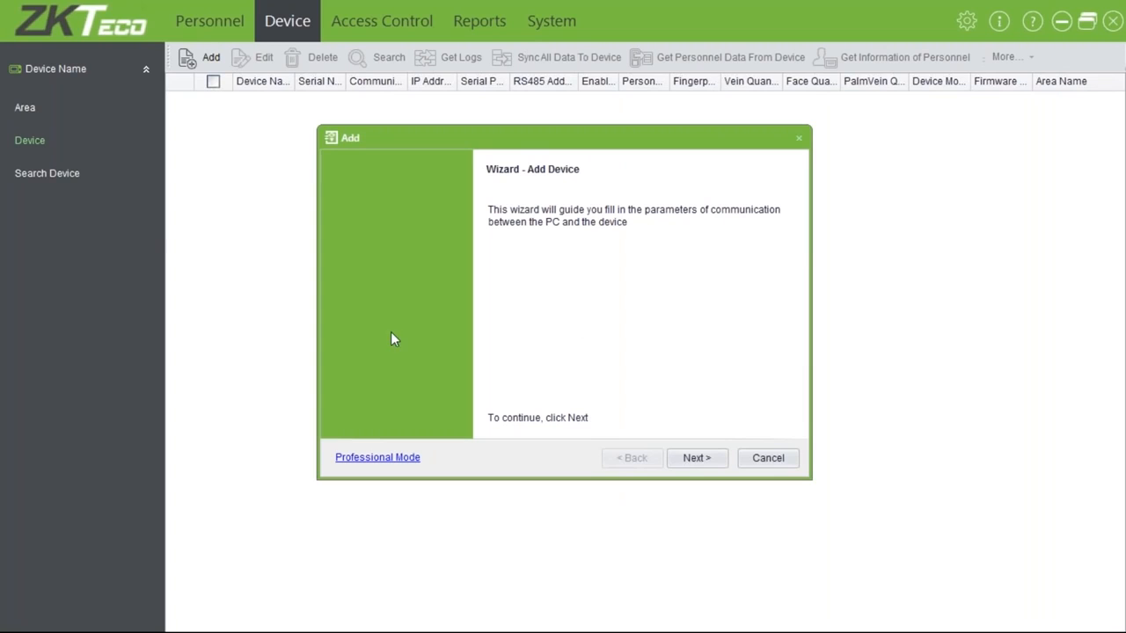
pyautogui.click(371, 464)
pyautogui.click(370, 463)
# Enter 'front door' as the new device's name
pyautogui.click(630, 169)
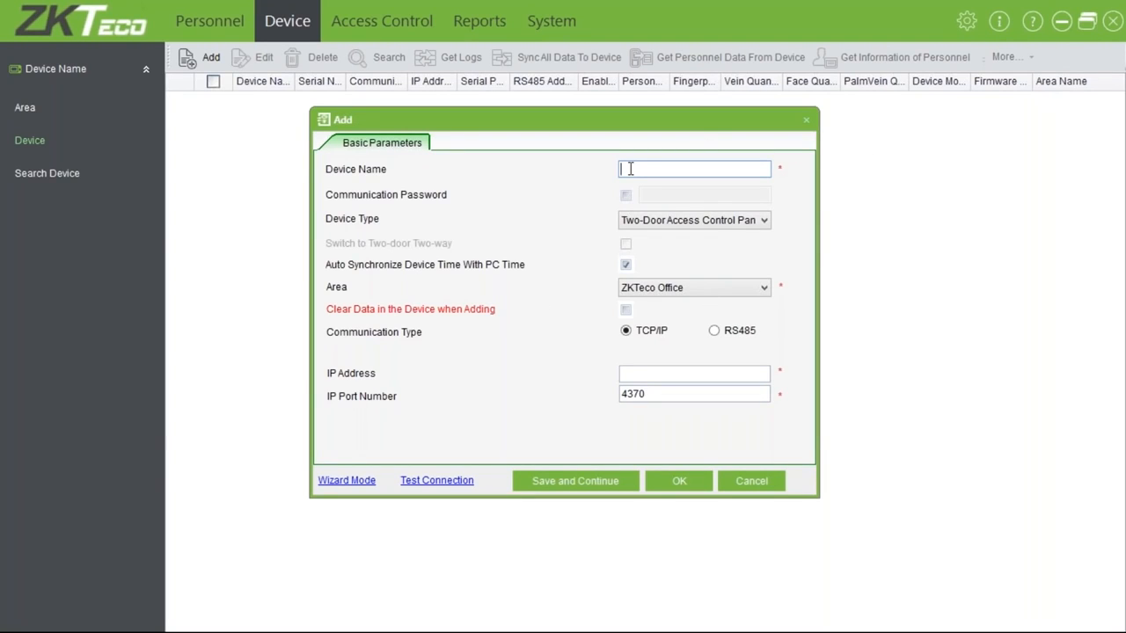
pyautogui.write('front door')
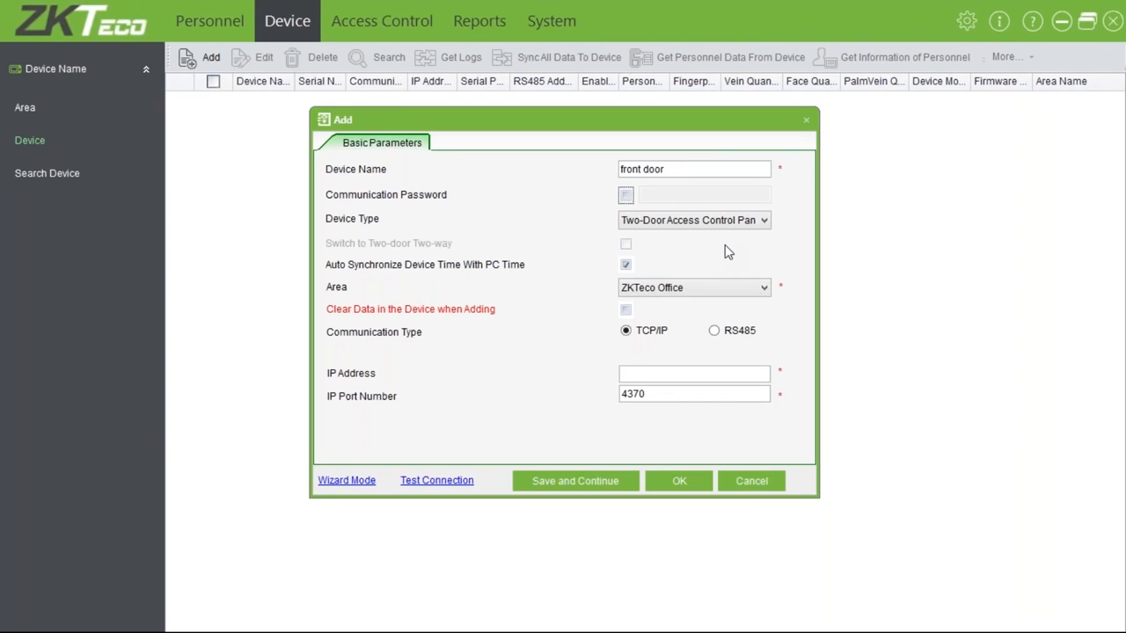
pyautogui.click(691, 225)
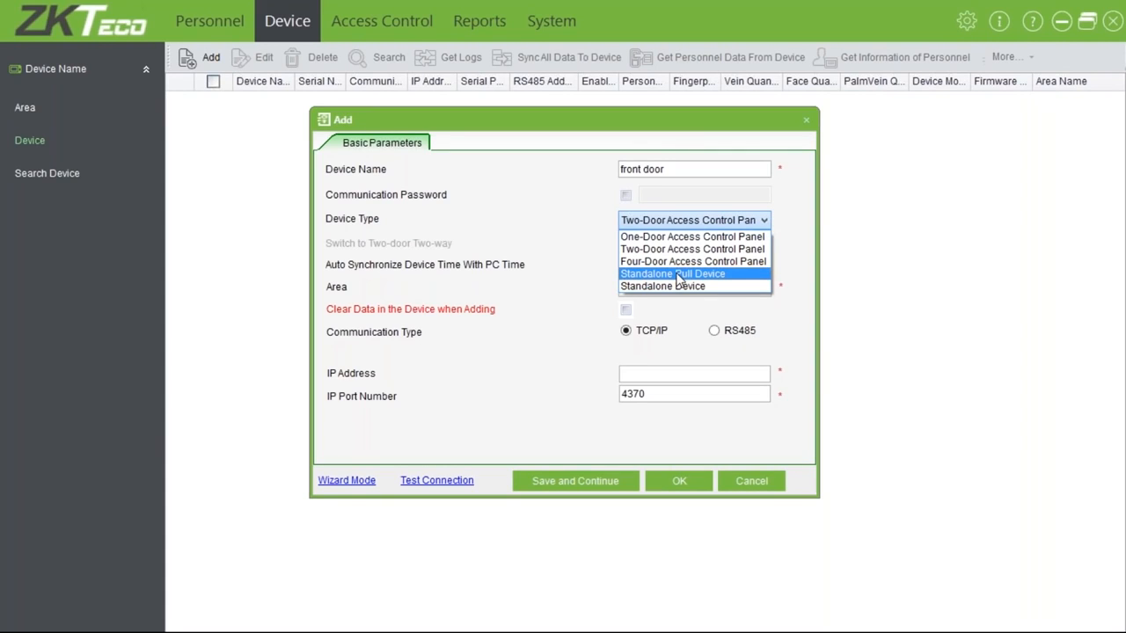
# Keep the Two-Door Access Control Panel type and ZKTeco Office area, and enable Clear Data in the Device when Adding
pyautogui.click(708, 219)
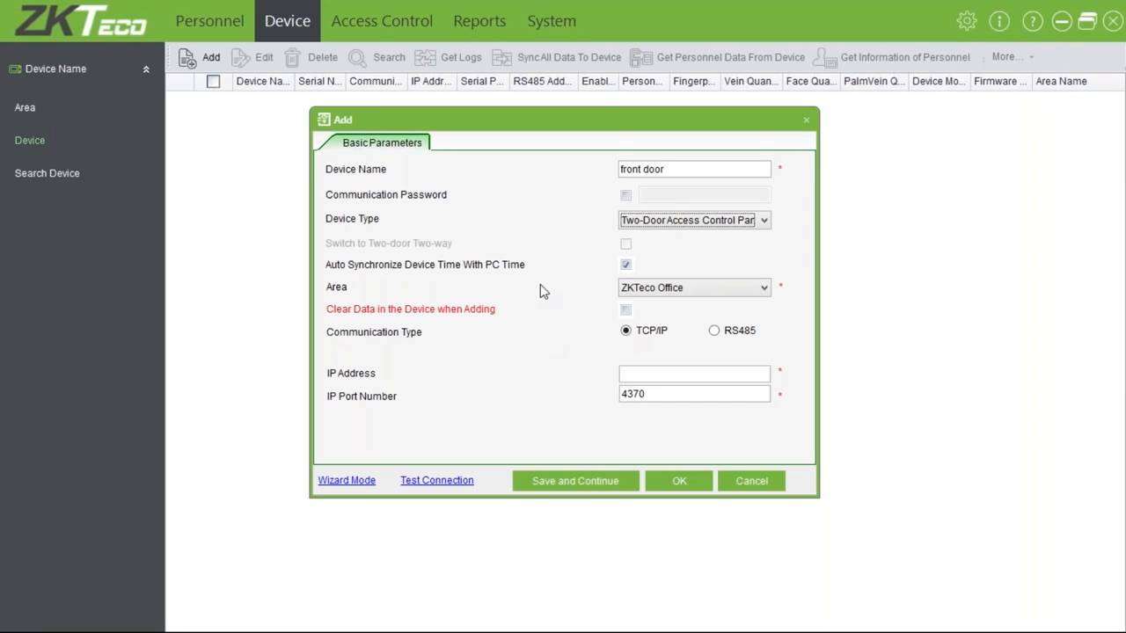
pyautogui.click(695, 289)
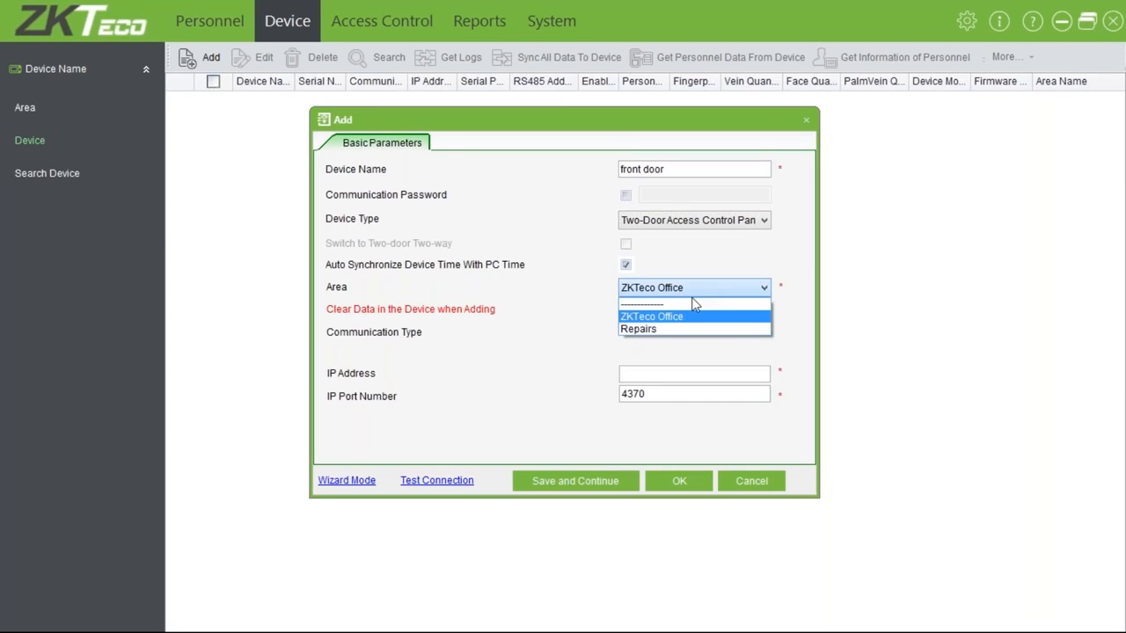
pyautogui.click(664, 322)
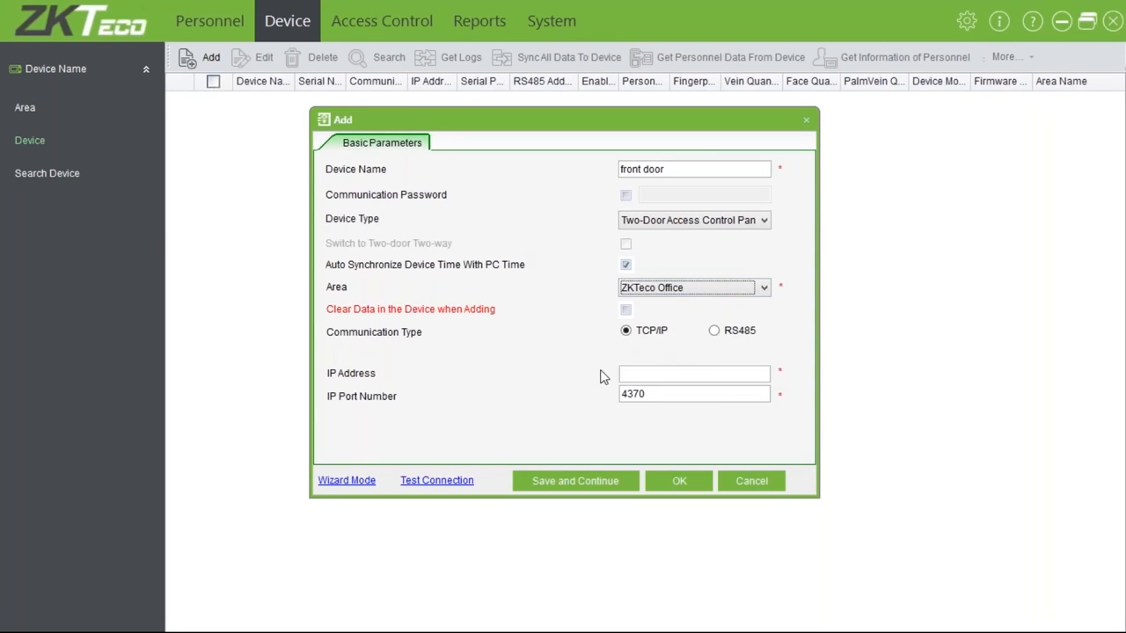
pyautogui.click(626, 310)
pyautogui.click(729, 373)
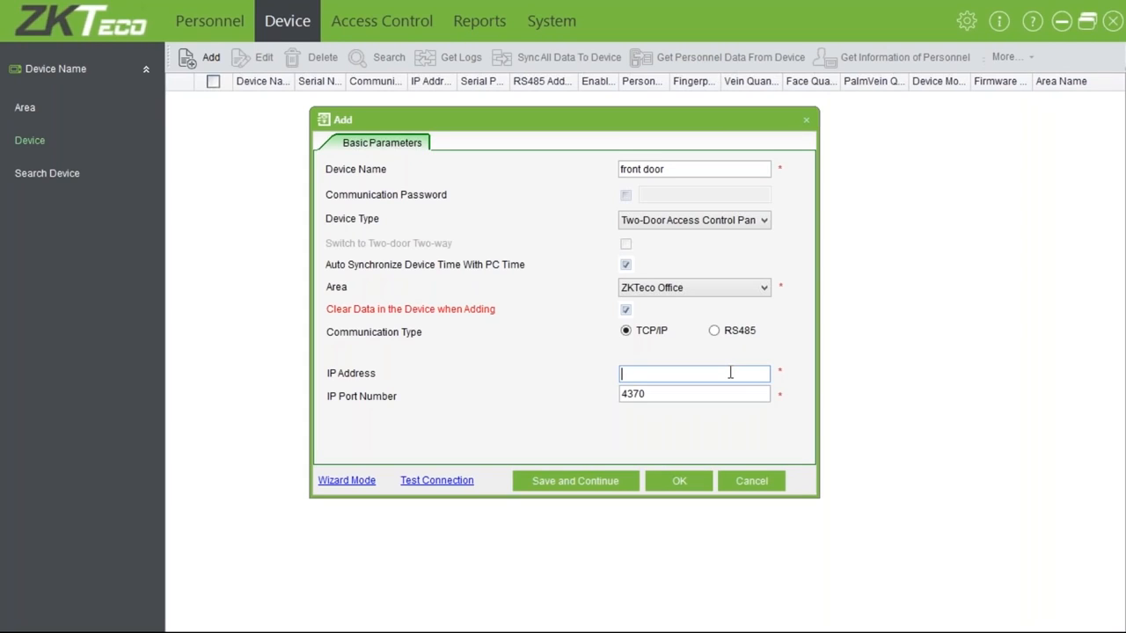
# Enter IP 10.0.0.128, test the connection, dismiss the failure, and close the form unsaved
pyautogui.write('10.0.0.128')
pyautogui.moveTo(654, 397); pyautogui.dragTo(536, 447)
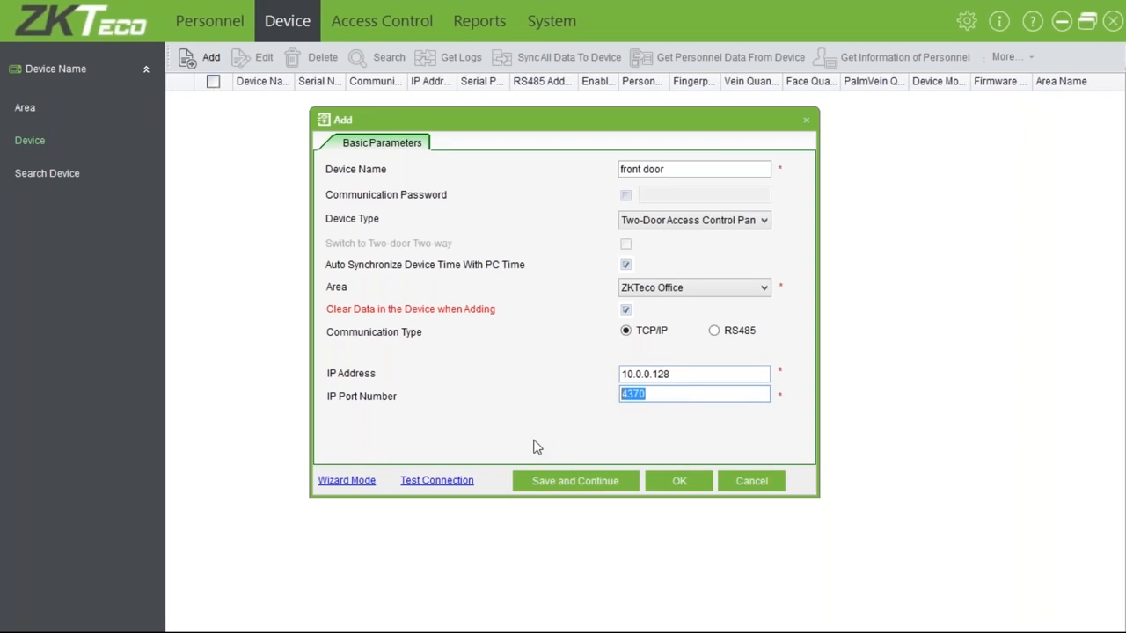
pyautogui.click(441, 484)
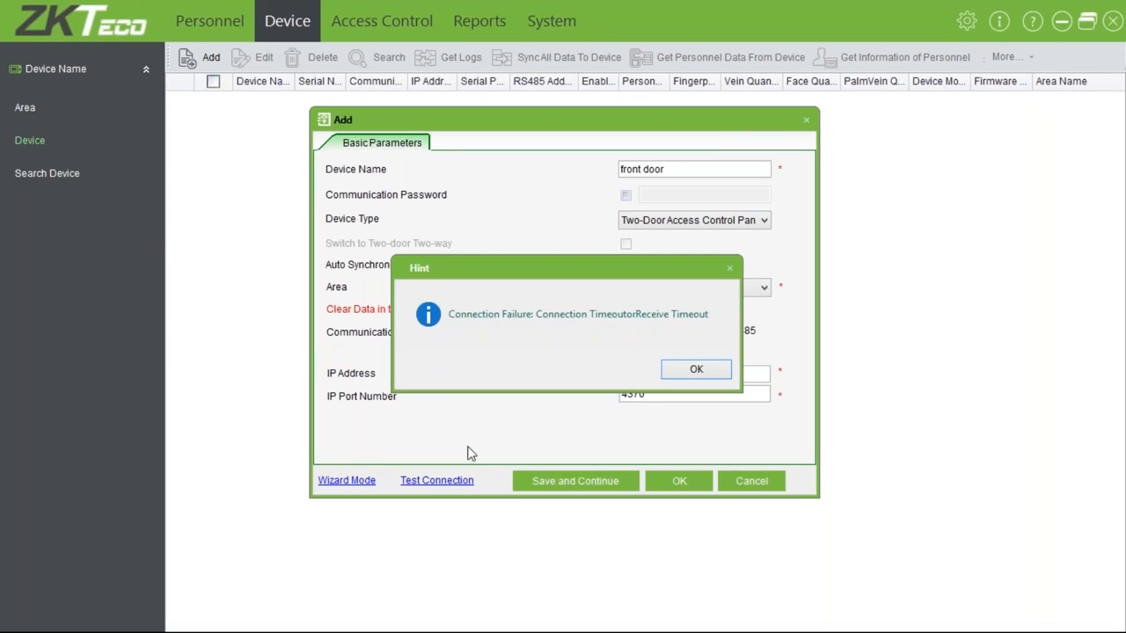
pyautogui.click(698, 370)
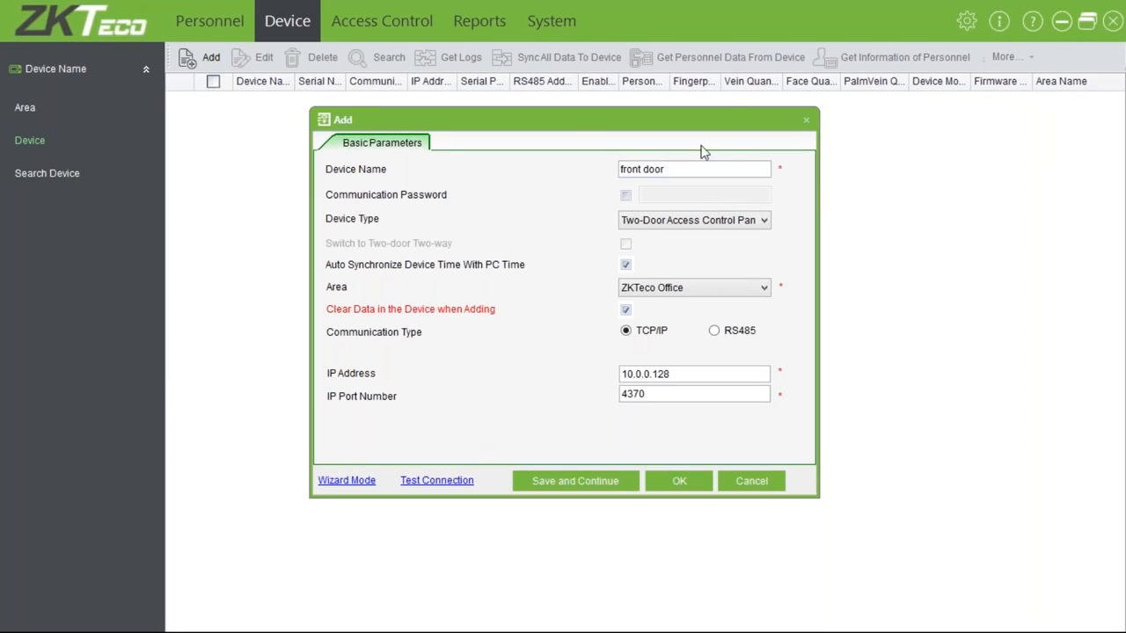
pyautogui.click(805, 122)
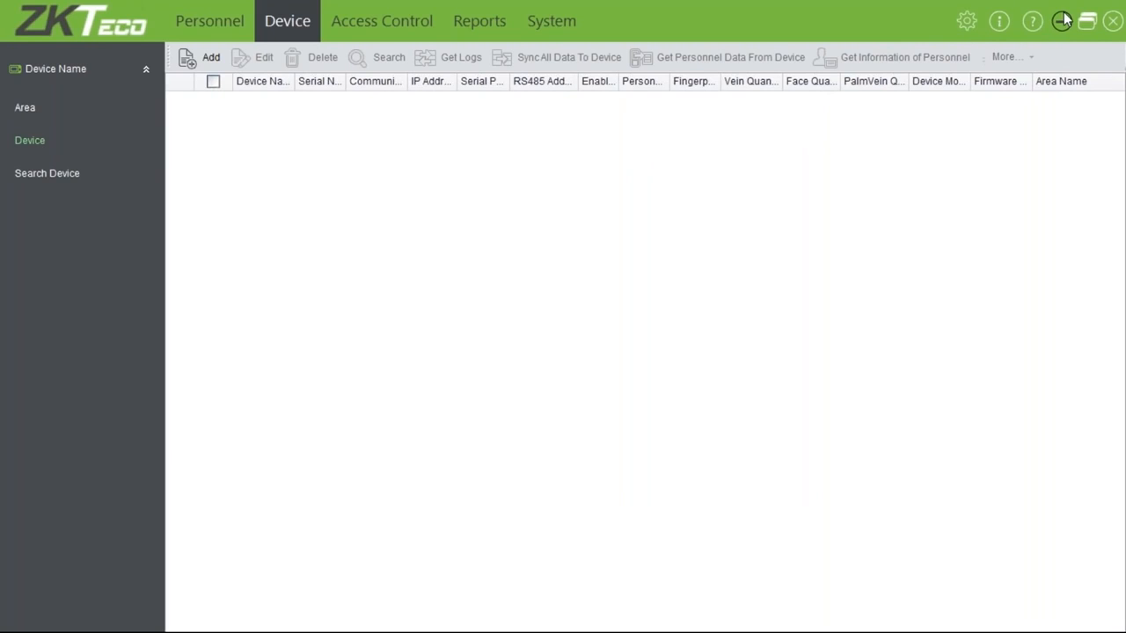
# Launch Command Prompt from Windows Search and type the command ping 10.0.0.128 -t
pyautogui.click(1062, 21)
pyautogui.click(27, 619)
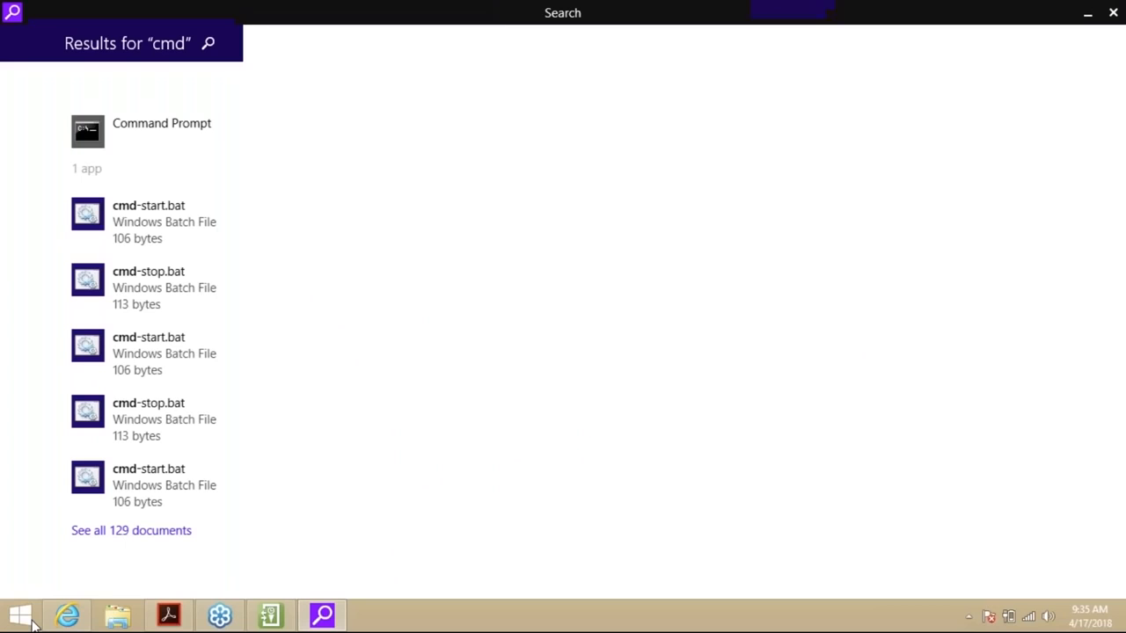
pyautogui.click(119, 126)
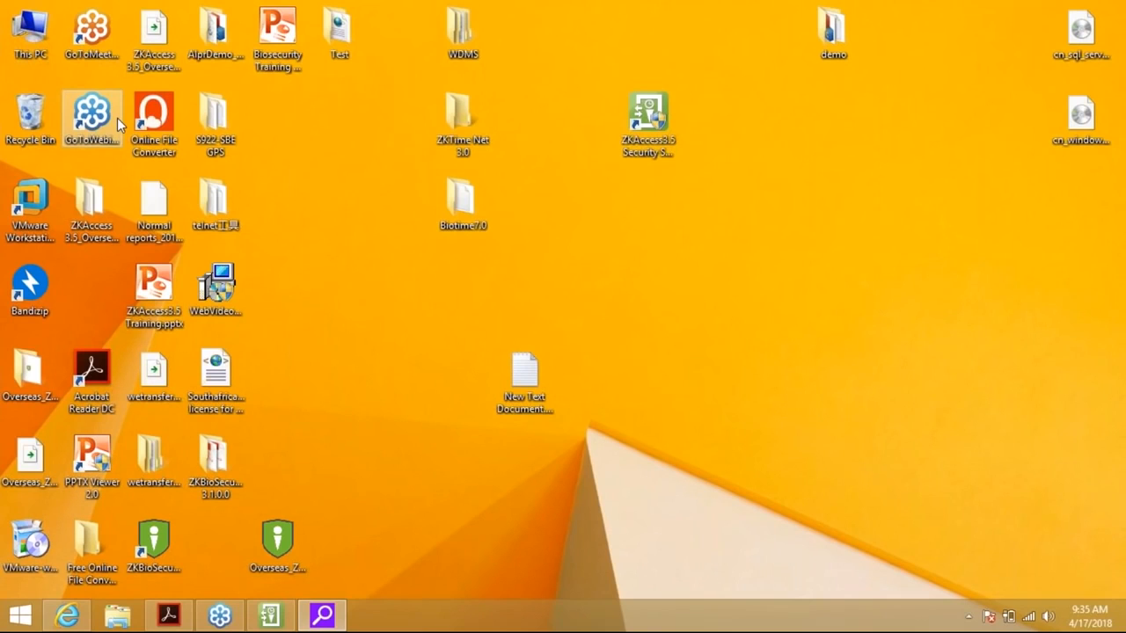
pyautogui.write('ping 10.0.')
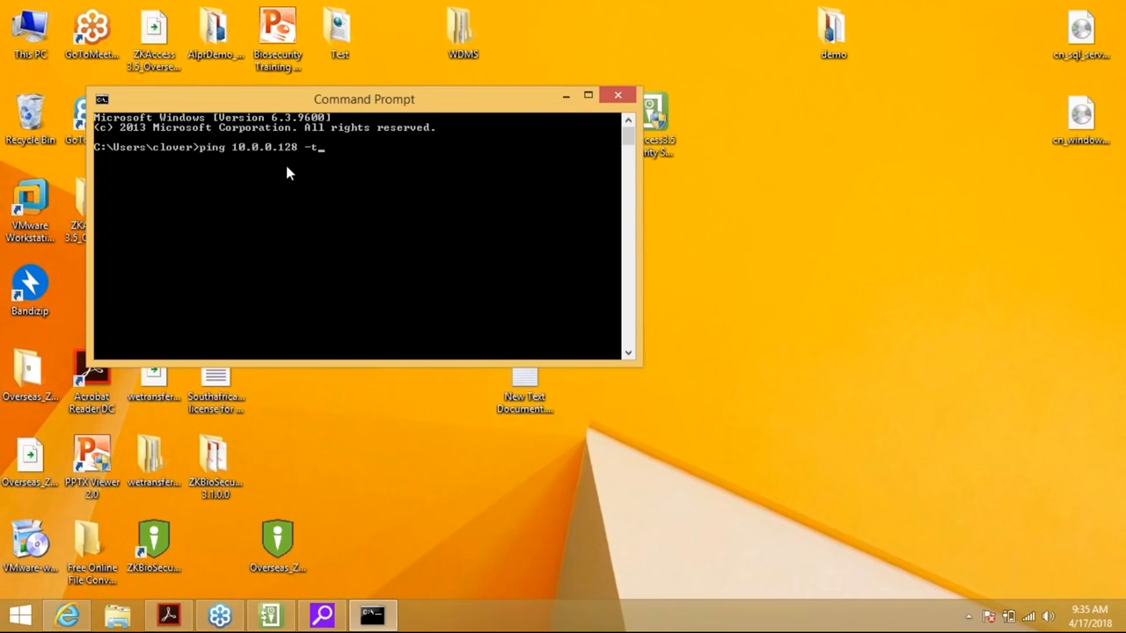
pyautogui.write('0.128 -t')
# Run the continuous ping to 10.0.0.128 and return to the ZKAccess window
pyautogui.press('Return')
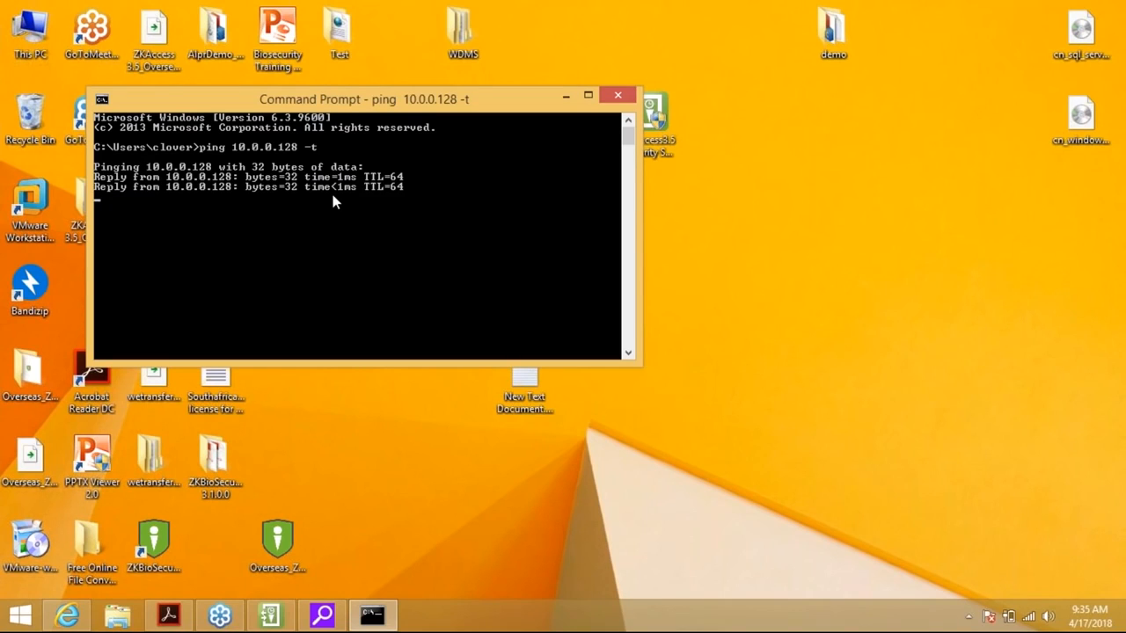
pyautogui.click(283, 610)
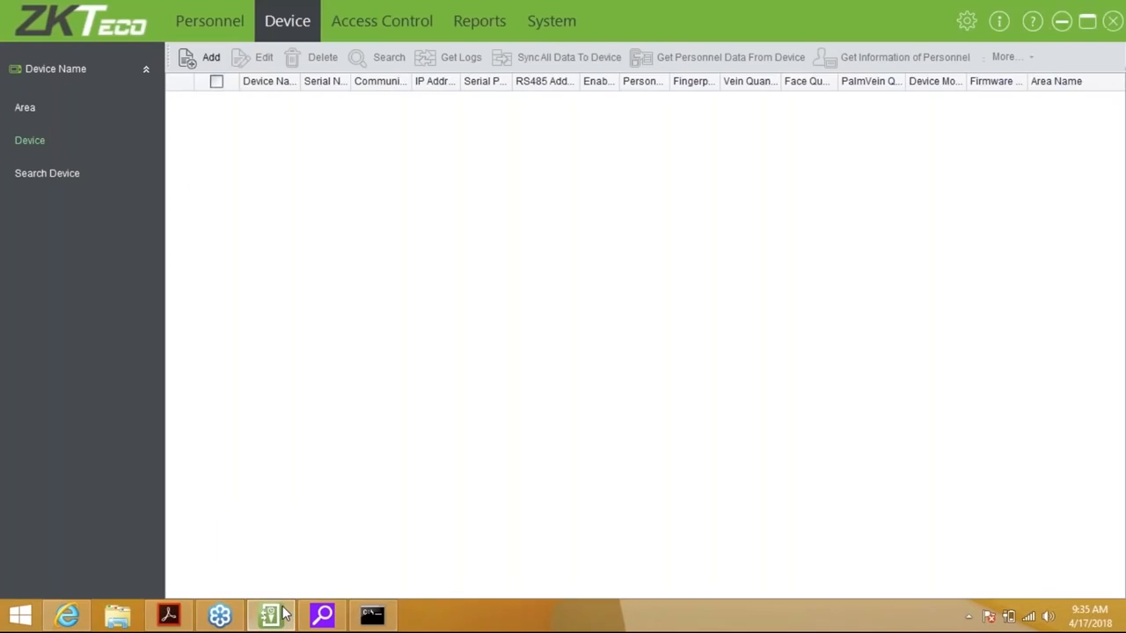
# Fill in a new device named Front door at IP 10.0.0.128 with Clear Data ticked
pyautogui.click(199, 57)
pyautogui.click(648, 170)
pyautogui.write('Front door')
pyautogui.press('Tab')
pyautogui.press('Tab')
pyautogui.press('Tab')
pyautogui.press('Tab')
pyautogui.press('Tab')
pyautogui.press('space')
pyautogui.press('Tab')
pyautogui.press('Tab')
pyautogui.write('10.0.0.128')
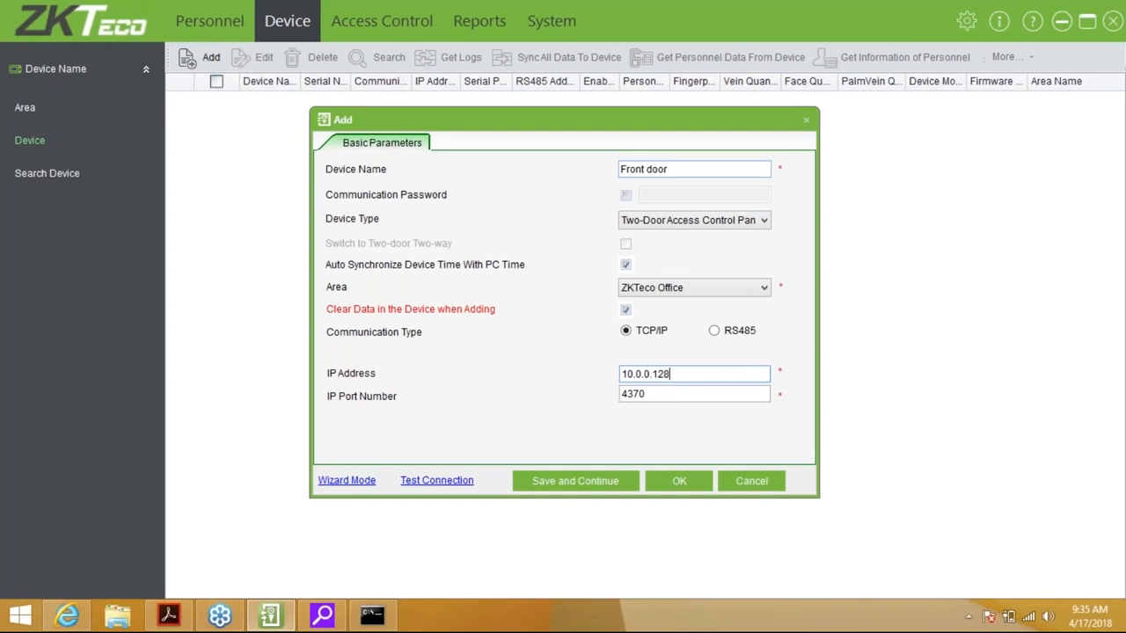
# Test the connection to 10.0.0.128 successfully, then save the Front door device
pyautogui.click(455, 481)
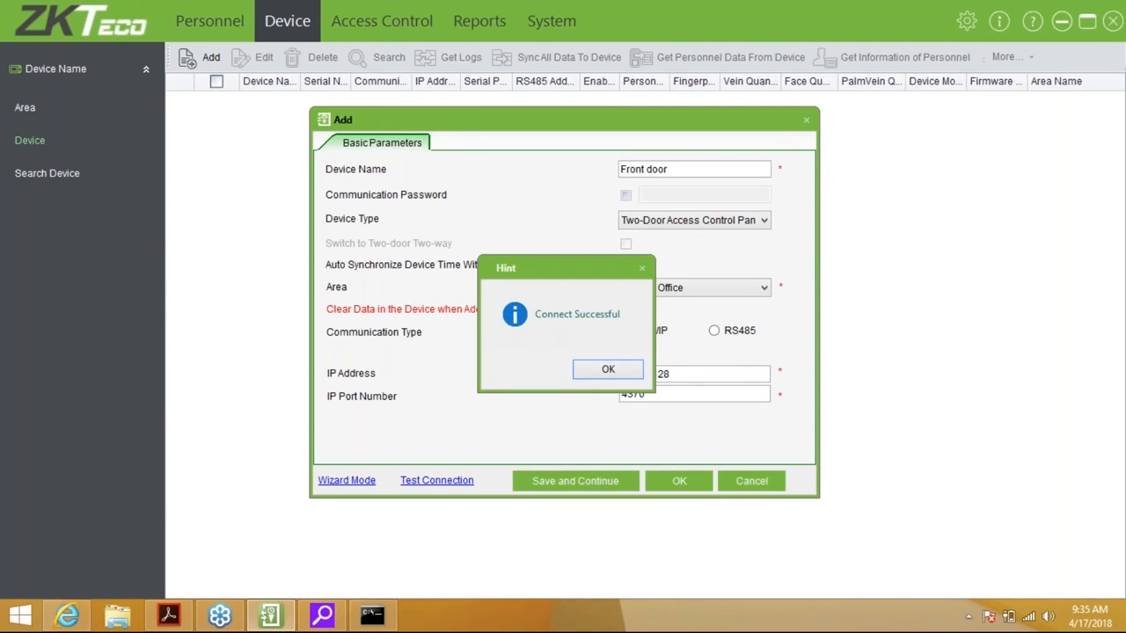
pyautogui.click(607, 368)
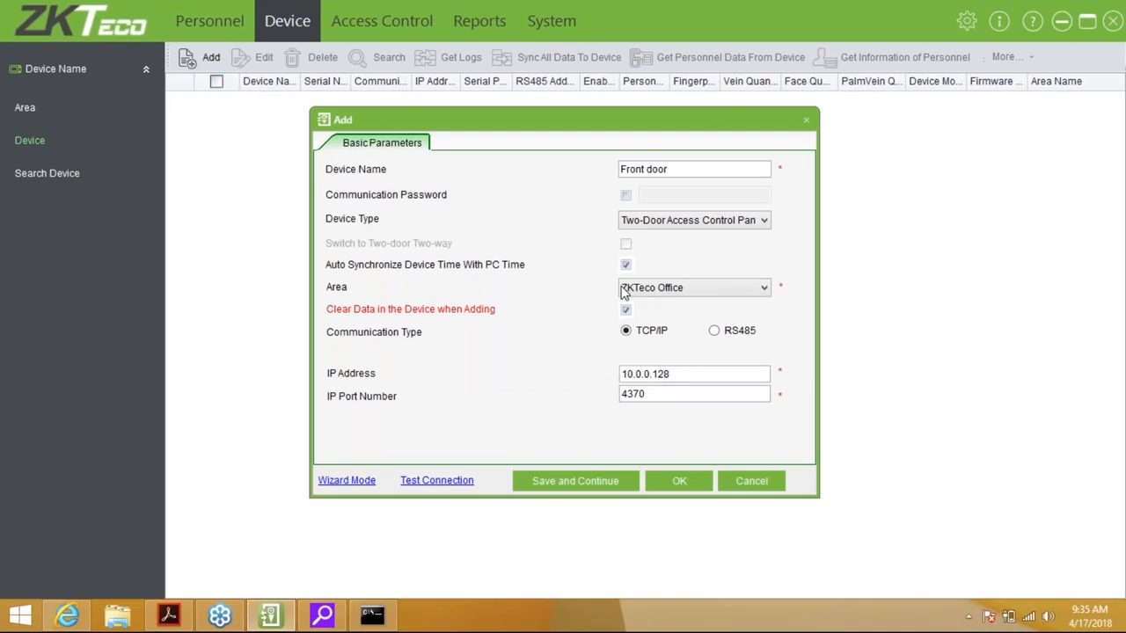
pyautogui.click(679, 481)
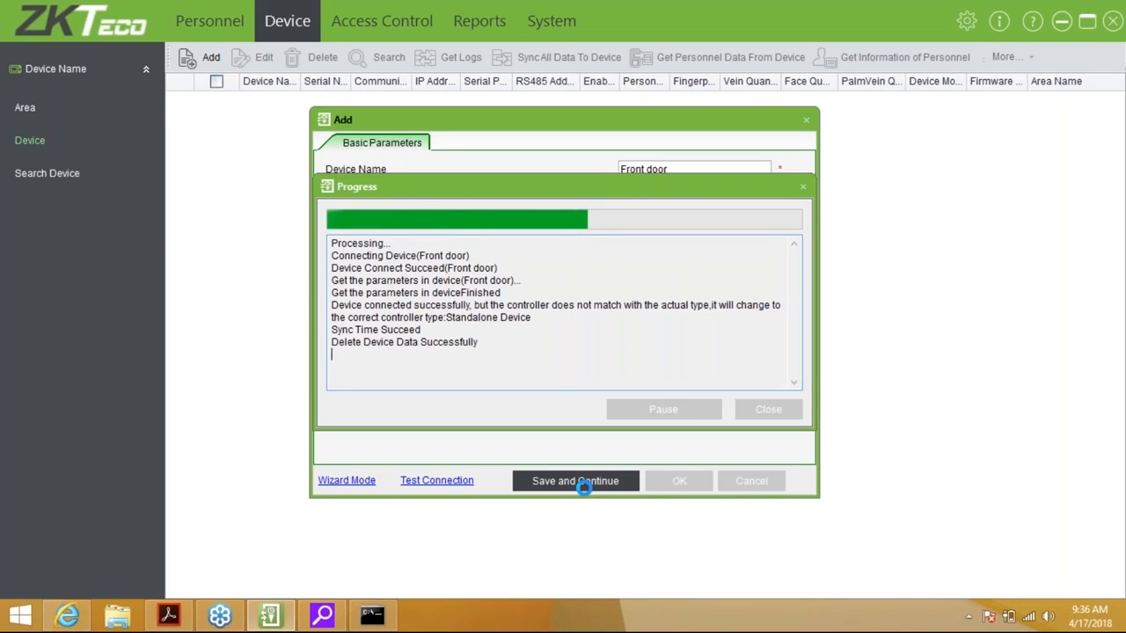
# Review the log message about the switch to Standalone Device, then widen the Serial Number column
pyautogui.click(333, 306)
pyautogui.moveTo(344, 308); pyautogui.dragTo(540, 316)
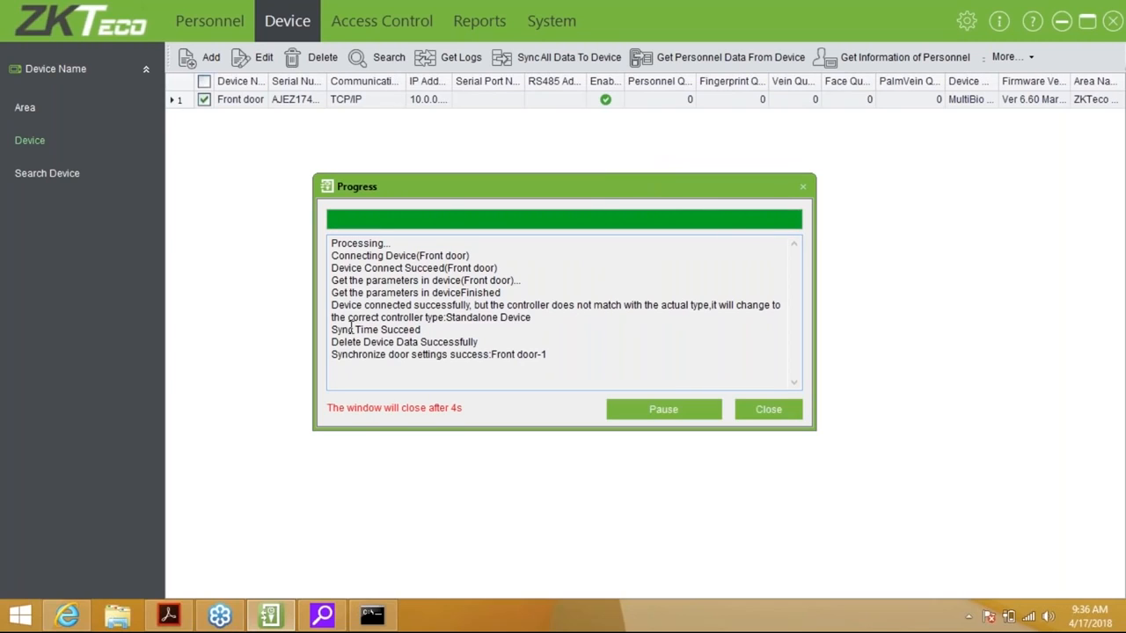
pyautogui.moveTo(446, 318); pyautogui.dragTo(554, 324)
pyautogui.click(555, 325)
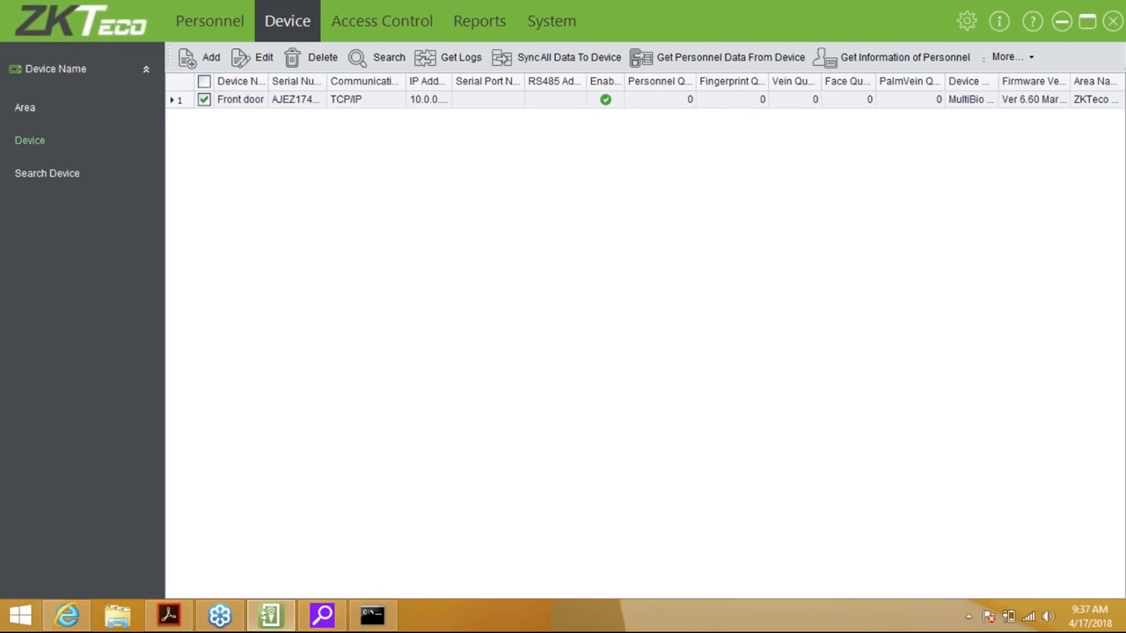
pyautogui.moveTo(328, 81); pyautogui.dragTo(384, 81)
# Inspect Front door's settings without changes and adjust the Serial Number and Communication column widths
pyautogui.click(387, 80)
pyautogui.doubleClick(387, 81)
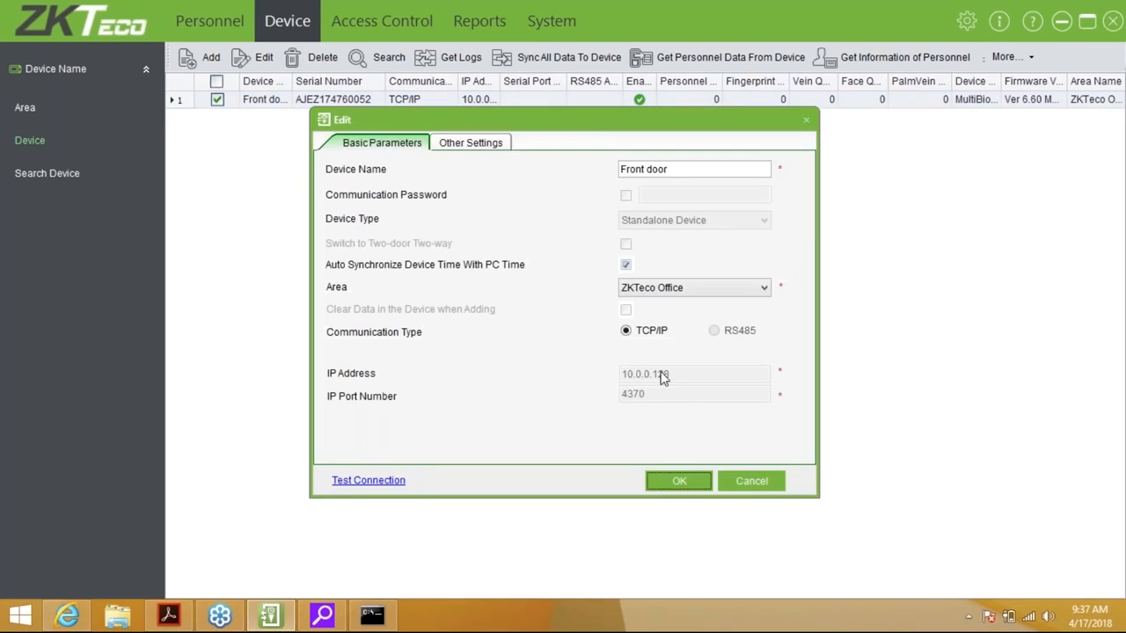
pyautogui.click(734, 481)
pyautogui.click(220, 101)
pyautogui.click(450, 81)
pyautogui.moveTo(450, 81); pyautogui.dragTo(493, 80)
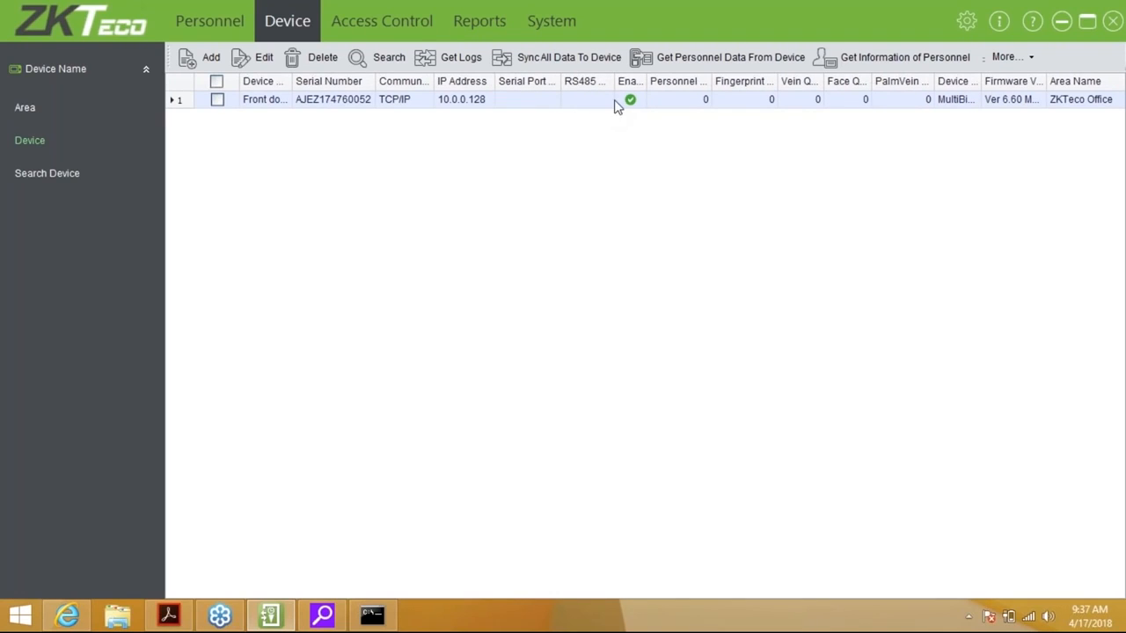
# Widen the Enabled column heading and show the extra commands under More...
pyautogui.moveTo(648, 81); pyautogui.dragTo(648, 81)
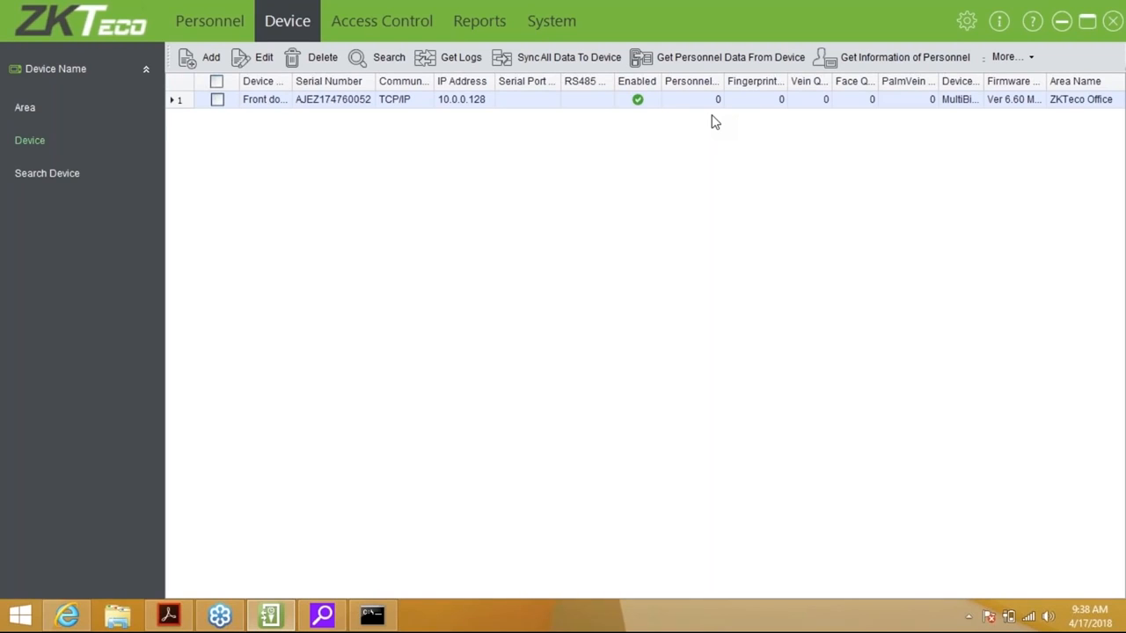
pyautogui.click(1023, 58)
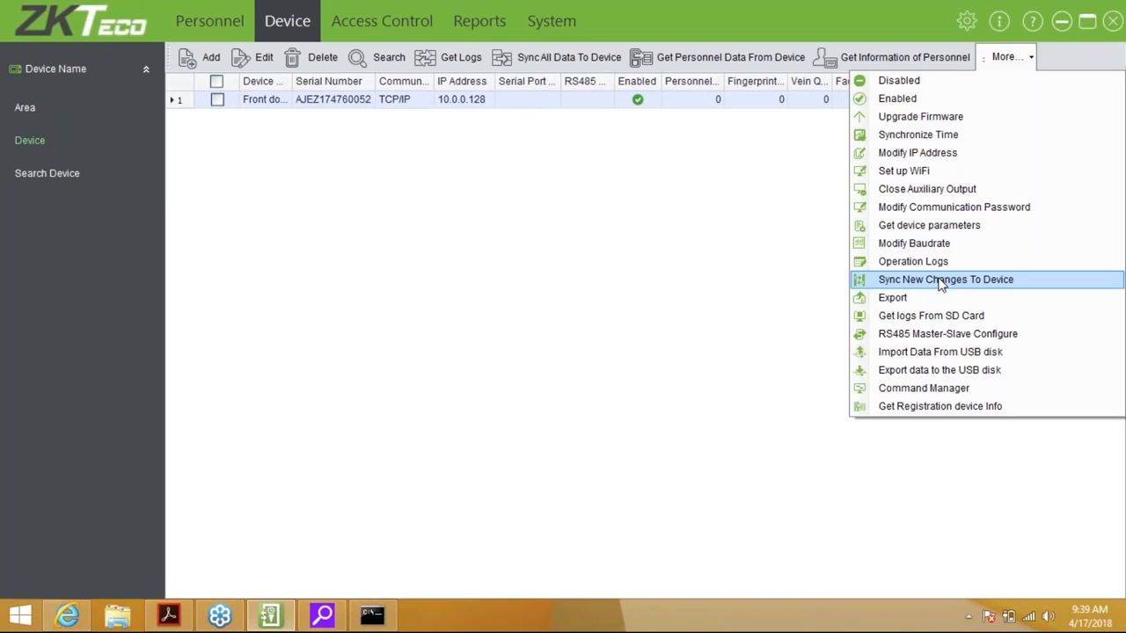
# Close the More... menu without running a command and switch to the Personnel area
pyautogui.click(822, 296)
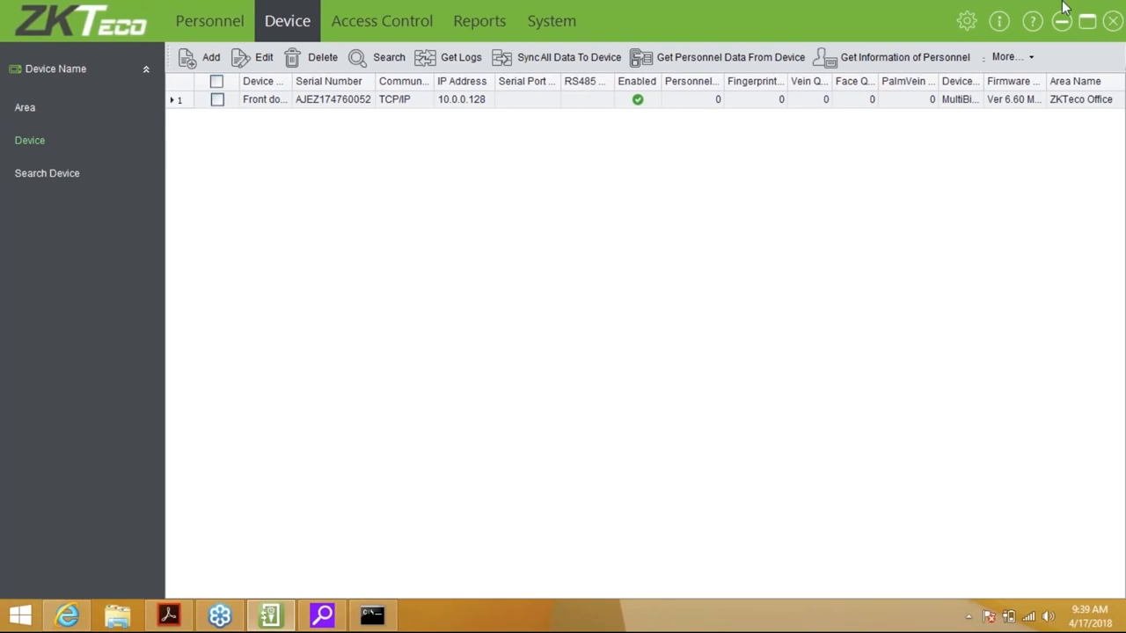
pyautogui.click(256, 22)
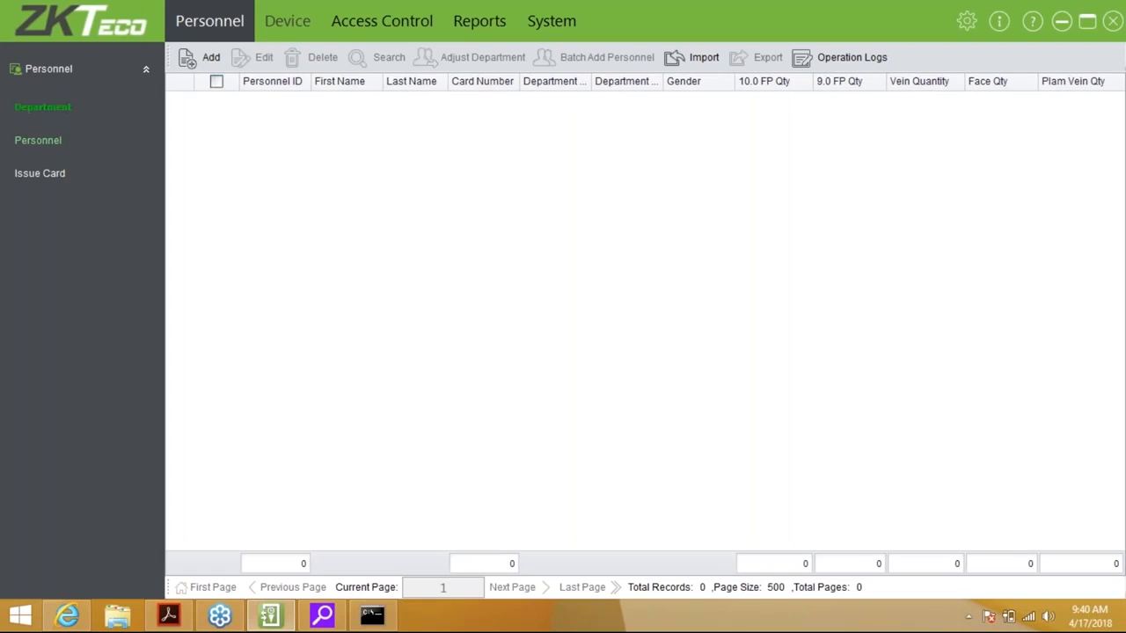
# Show the Department list and edit the default Company Name department
pyautogui.click(38, 110)
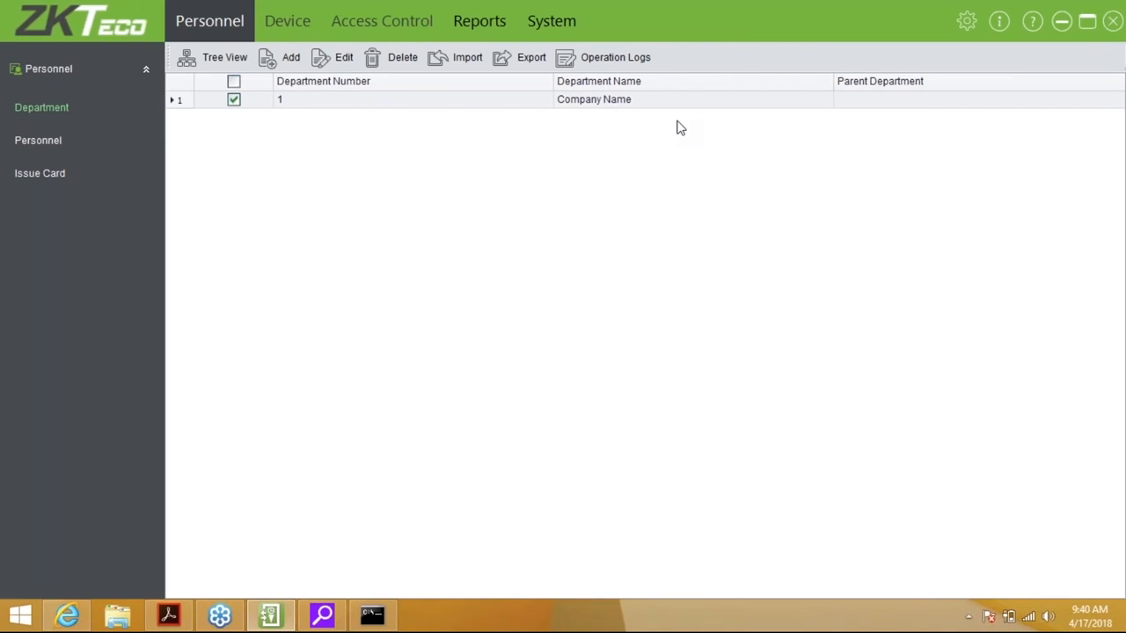
pyautogui.click(340, 68)
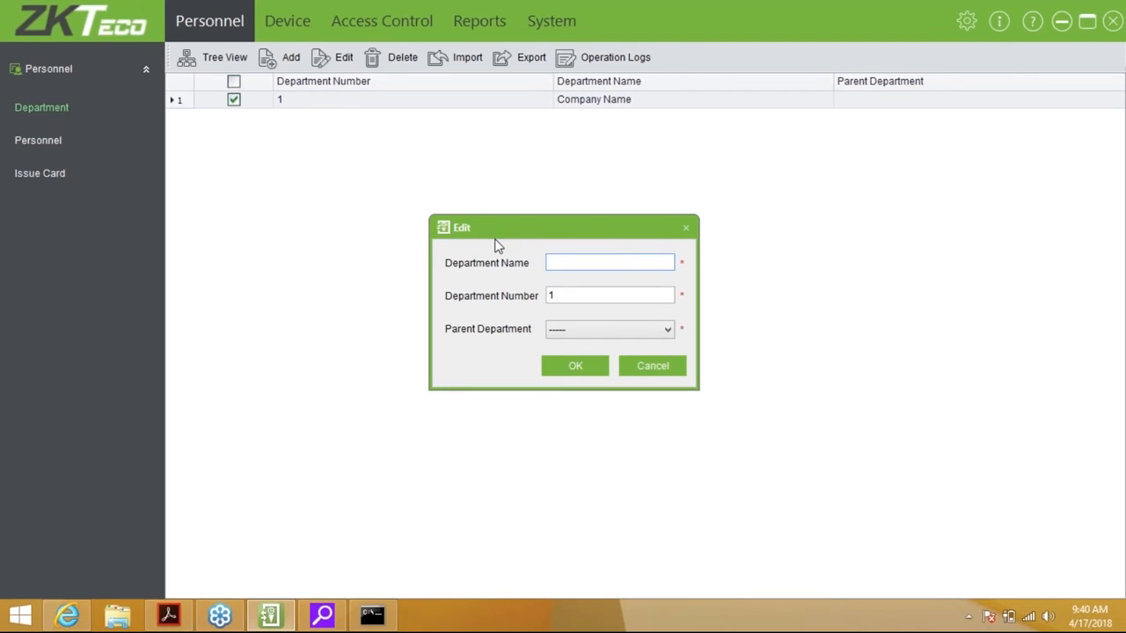
# Enter 'ZKTeco Management' as department 1's name, fixing a typo, and save it
pyautogui.write('ZKTeco Management')
pyautogui.press('Tab')
pyautogui.press('Tab')
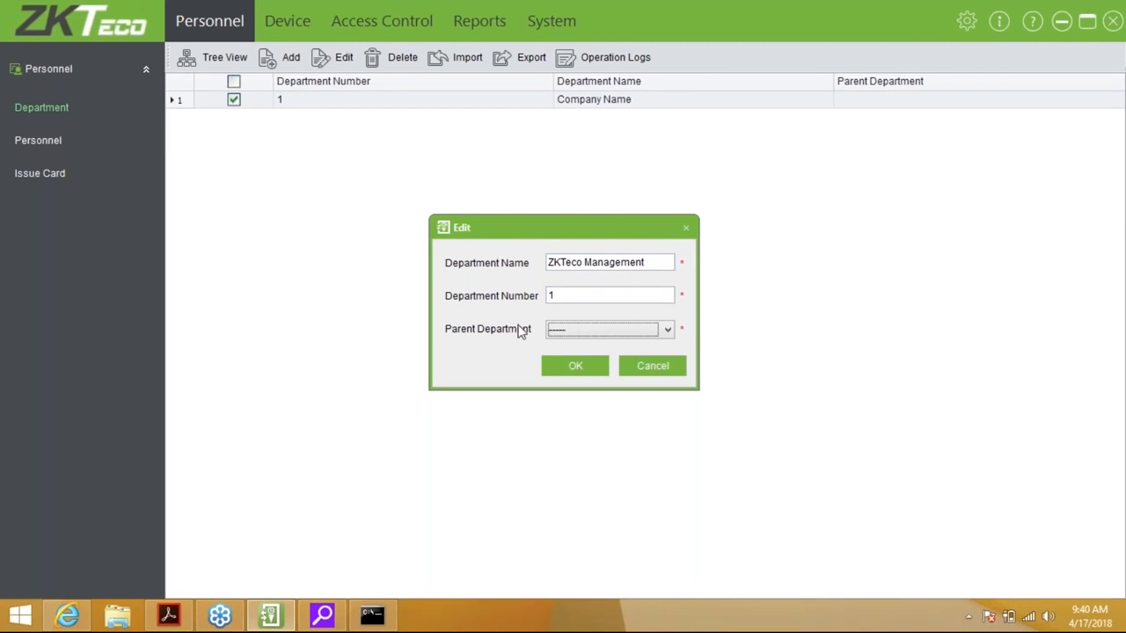
pyautogui.click(561, 365)
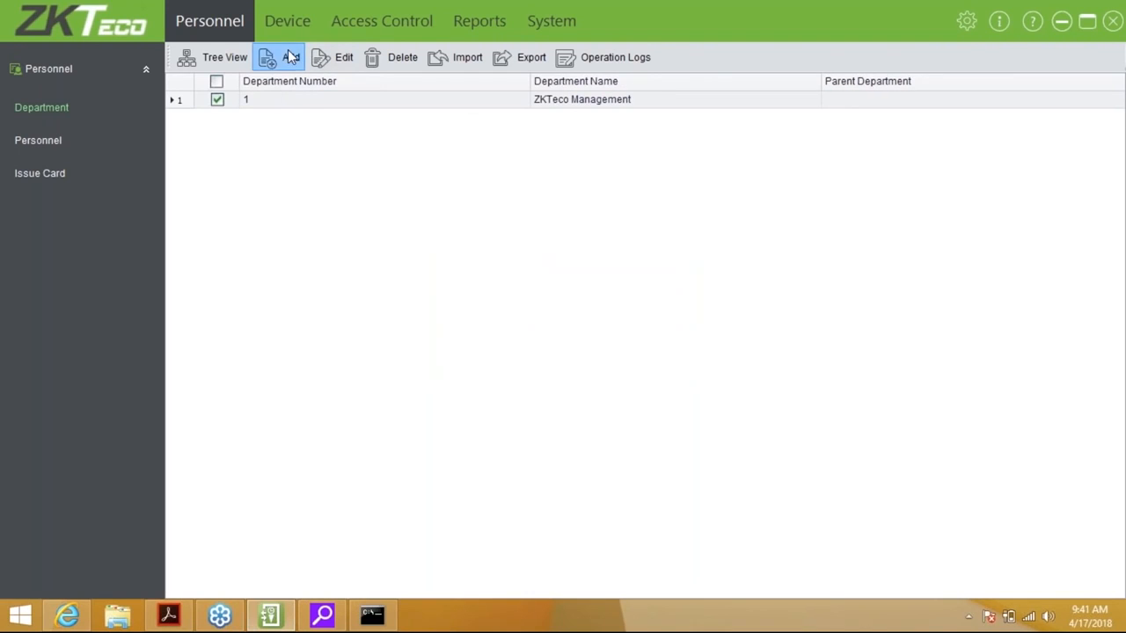
# Add the Sales department with number 2
pyautogui.write('Sales')
pyautogui.press('Tab')
pyautogui.write('2')
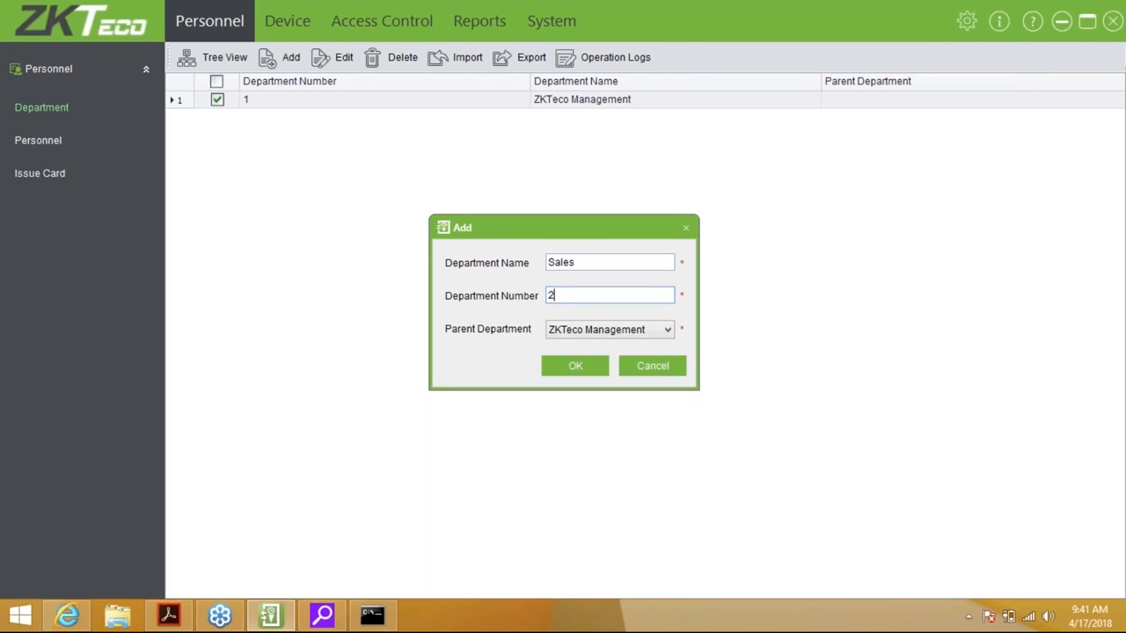
pyautogui.click(559, 367)
# Add the Training department with number 3
pyautogui.click(298, 60)
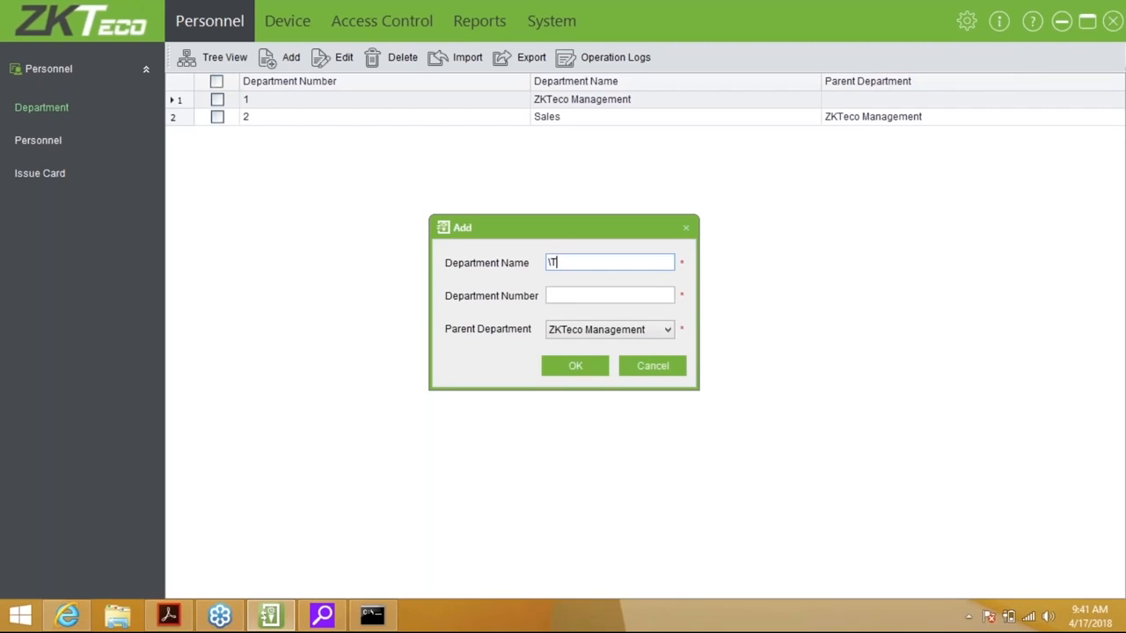
pyautogui.write('Training')
pyautogui.press('Tab')
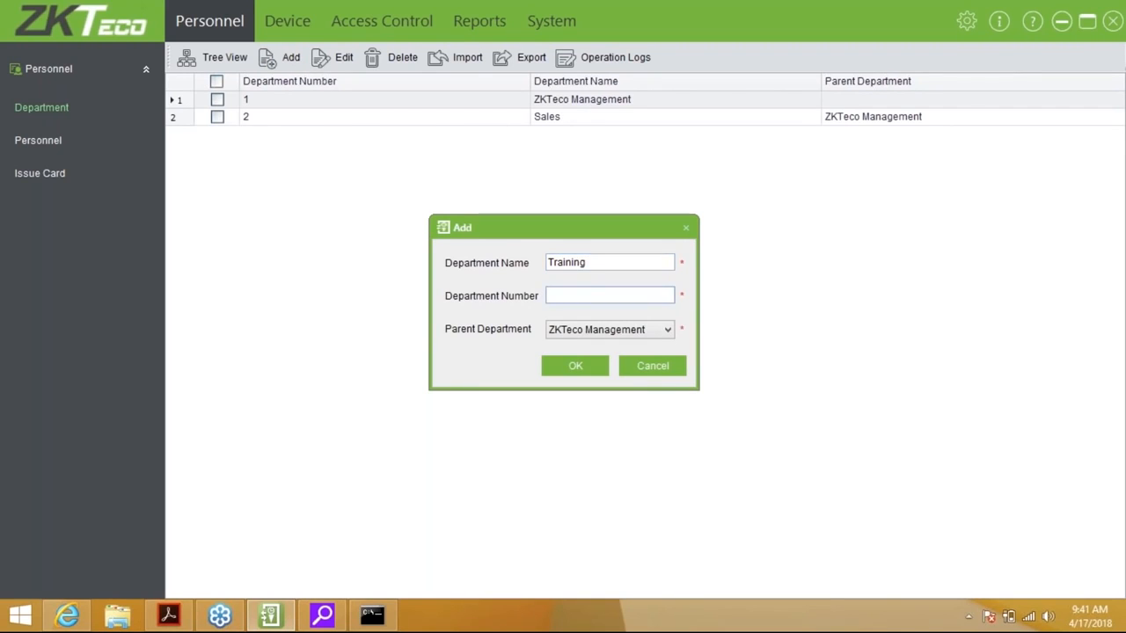
pyautogui.write('3')
pyautogui.click(570, 369)
# Add the Technical department with number 4
pyautogui.click(290, 65)
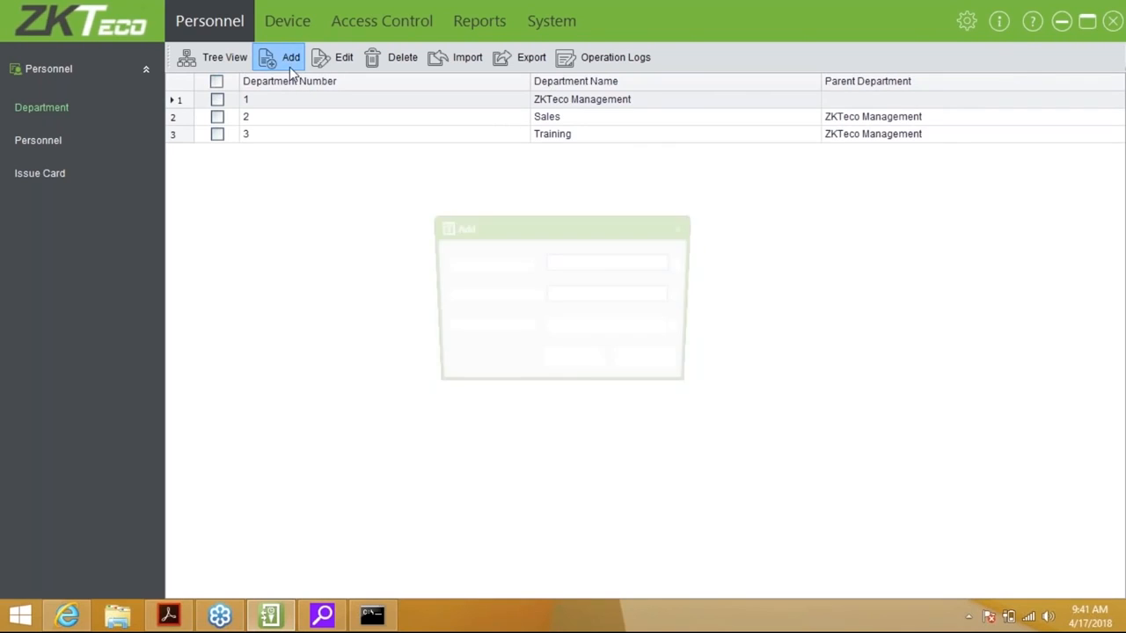
pyautogui.write('4')
pyautogui.press('BackSpace')
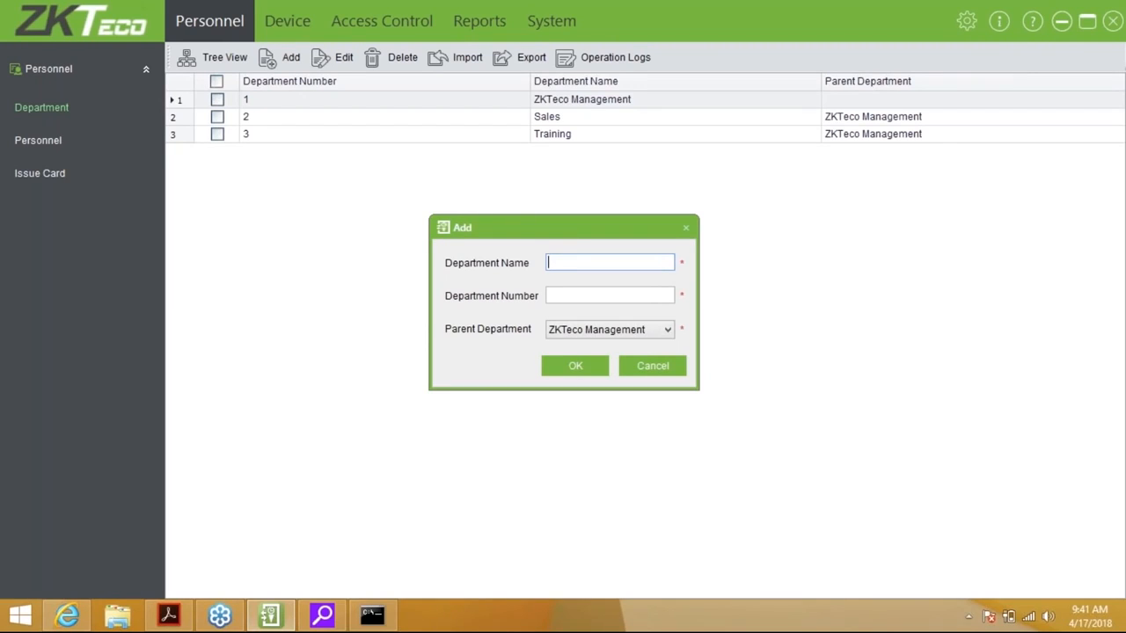
pyautogui.write('Technical')
pyautogui.press('Tab')
pyautogui.write('4')
pyautogui.click(597, 369)
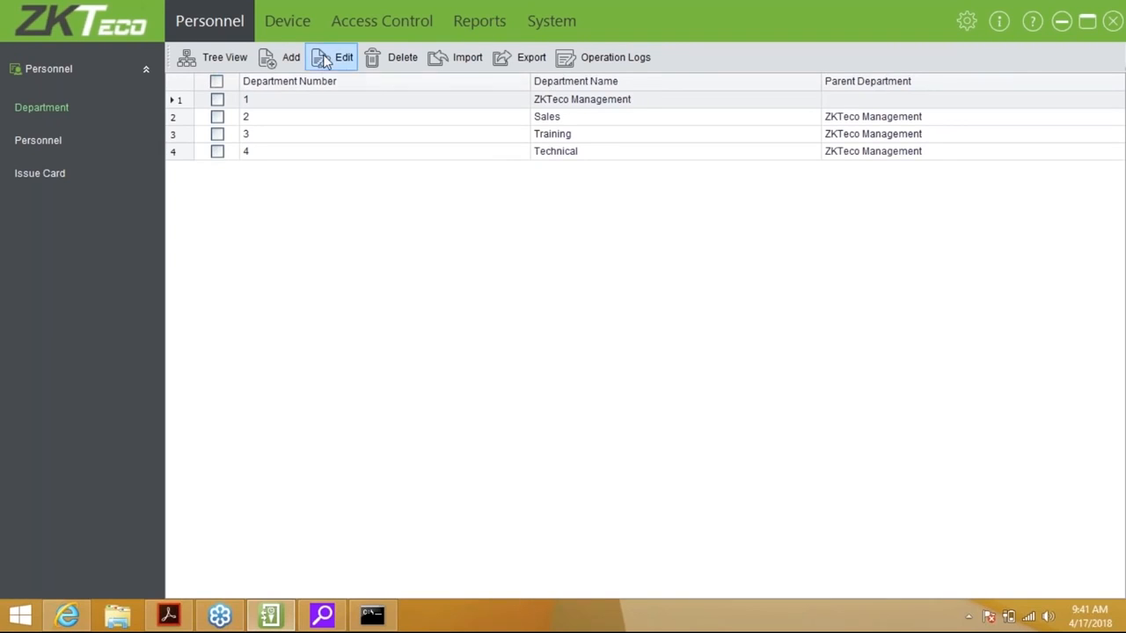
# Start a new department with Technical selected as its parent department
pyautogui.click(290, 58)
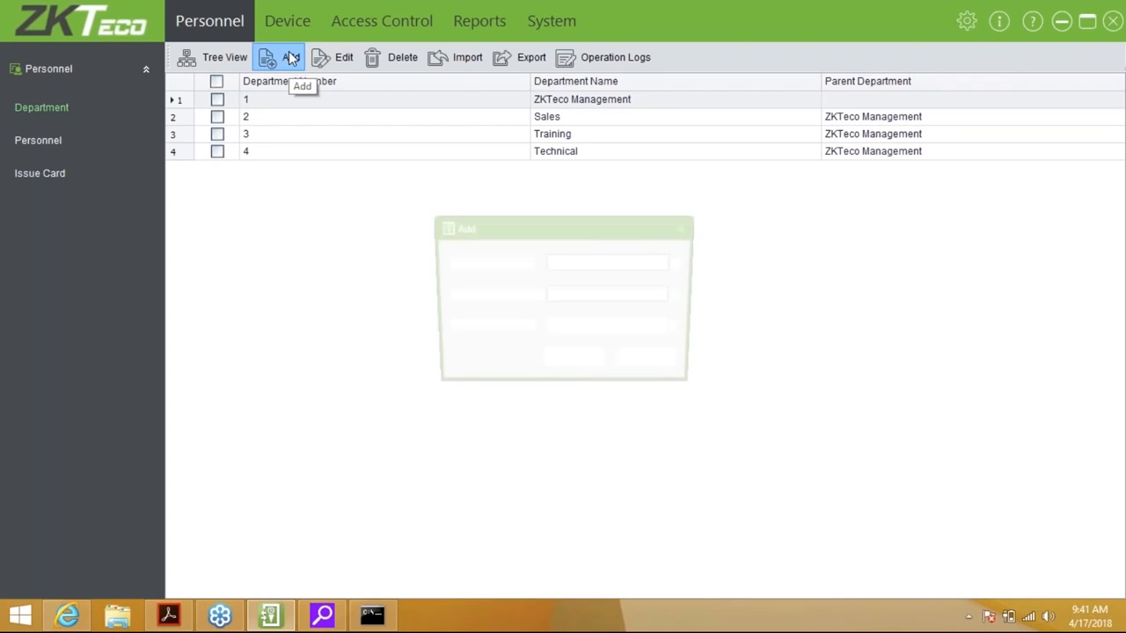
pyautogui.click(572, 328)
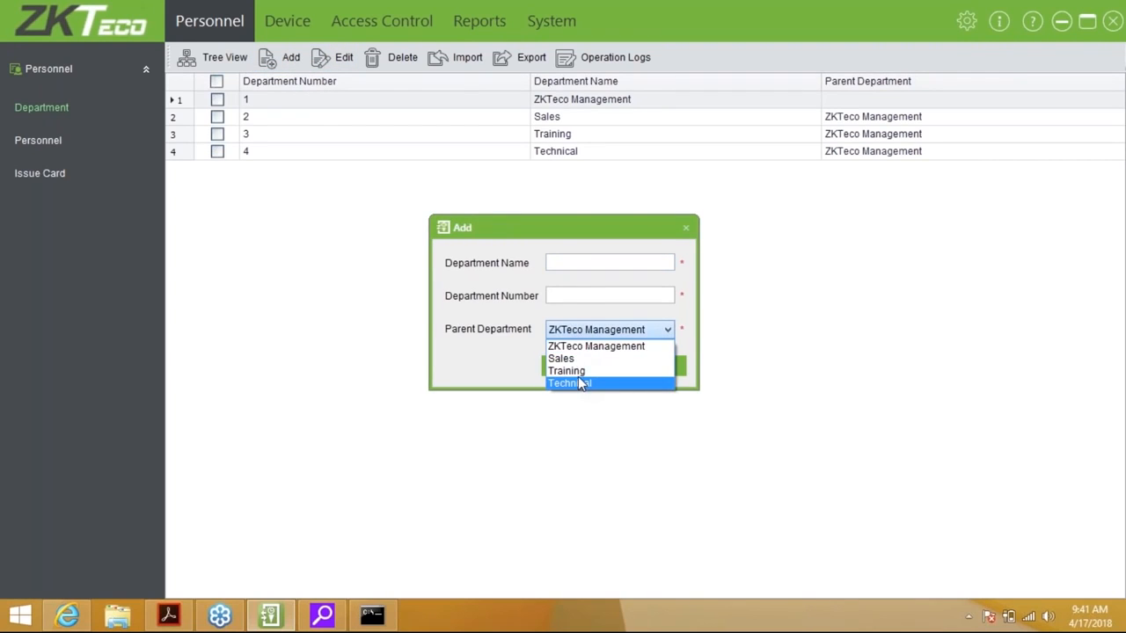
pyautogui.click(580, 384)
pyautogui.click(569, 294)
pyautogui.write('Reapirs')
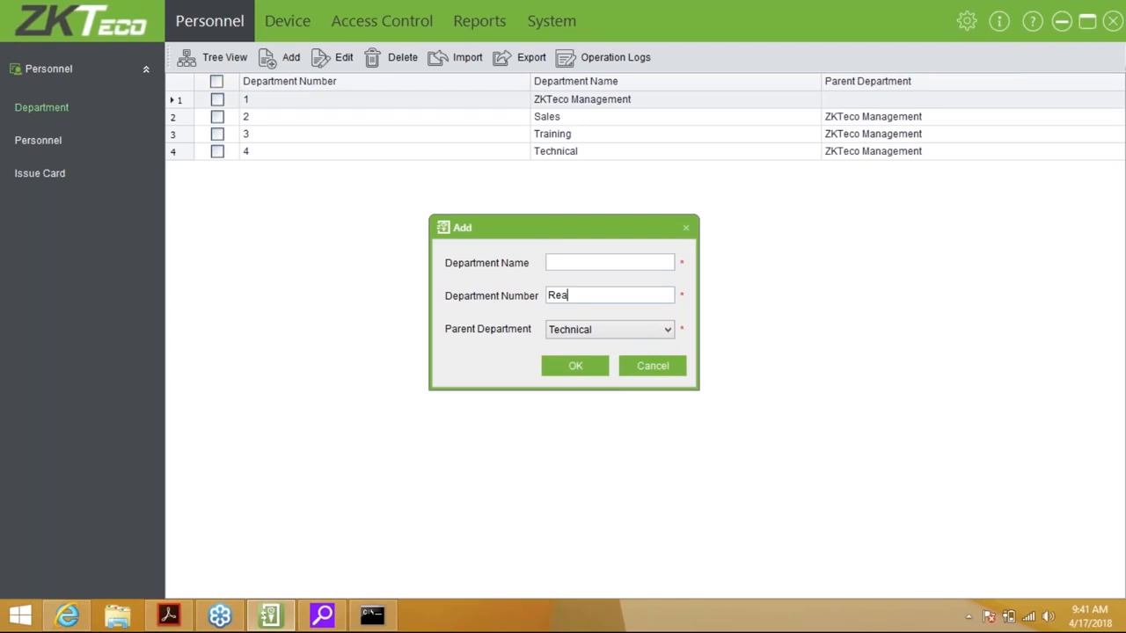
pyautogui.press('Tab')
pyautogui.click(587, 296)
pyautogui.press('BackSpace')
pyautogui.press('BackSpace')
pyautogui.press('BackSpace')
pyautogui.press('BackSpace')
pyautogui.press('BackSpace')
pyautogui.write('pairs')
pyautogui.press('Tab')
# Name the department Repairs, give it number 5, and save it
pyautogui.click(607, 257)
pyautogui.write('5')
pyautogui.press('BackSpace')
pyautogui.write('Reapir')
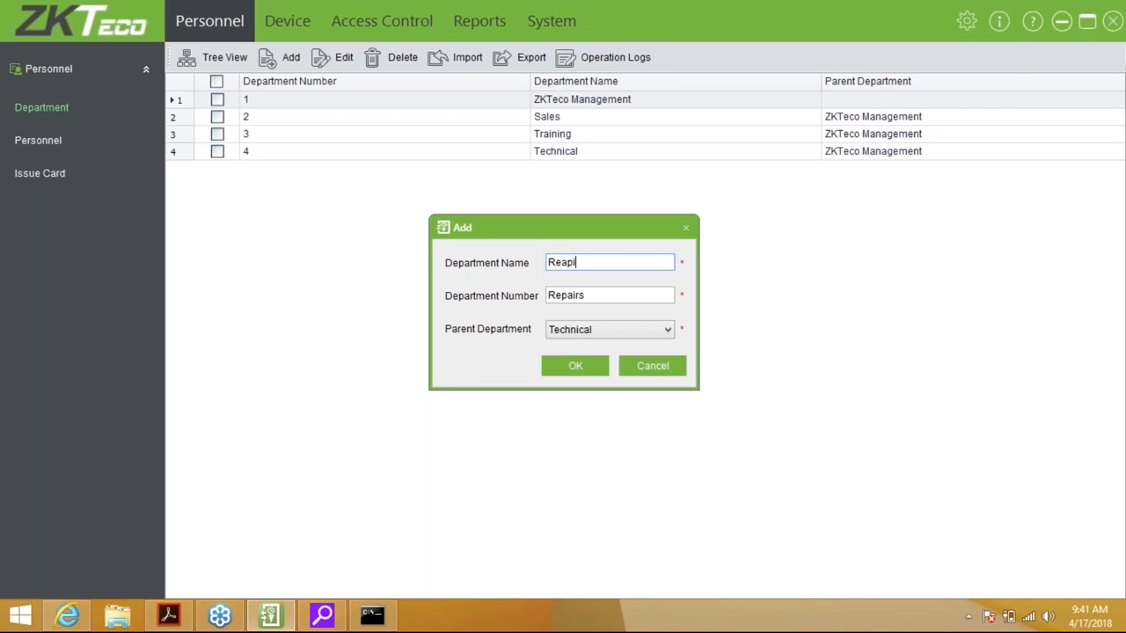
pyautogui.press('BackSpace')
pyautogui.press('BackSpace')
pyautogui.press('BackSpace')
pyautogui.press('BackSpace')
pyautogui.write('pairs')
pyautogui.press('Tab')
pyautogui.press('BackSpace')
pyautogui.press('BackSpace')
pyautogui.press('BackSpace')
pyautogui.press('BackSpace')
pyautogui.press('BackSpace')
pyautogui.press('BackSpace')
pyautogui.press('BackSpace')
pyautogui.write('5')
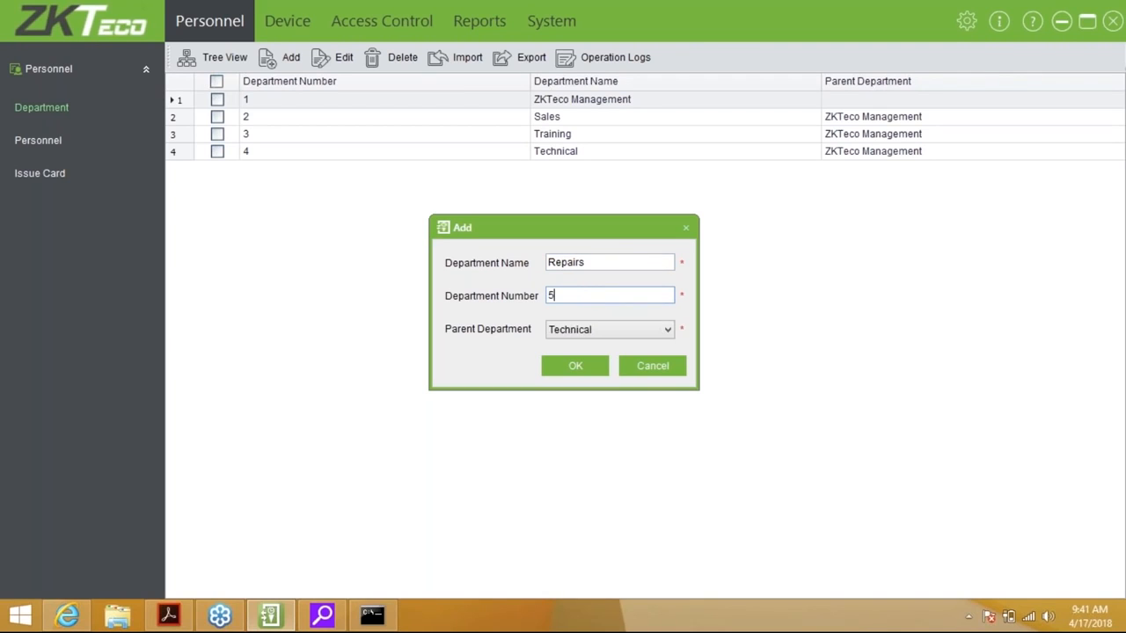
pyautogui.click(592, 370)
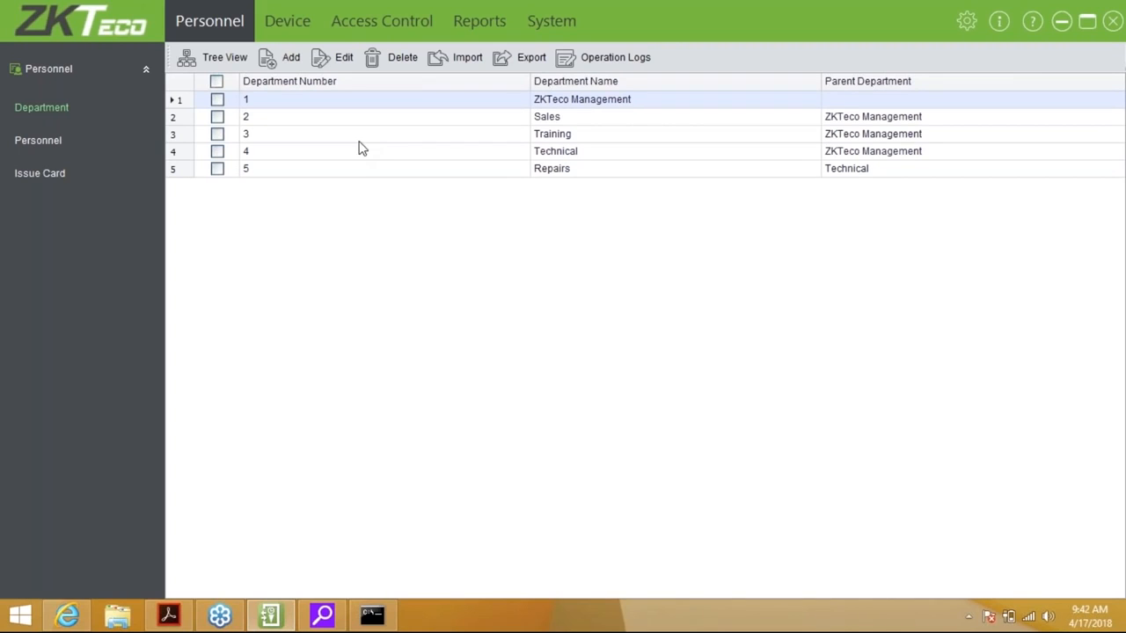
pyautogui.click(211, 55)
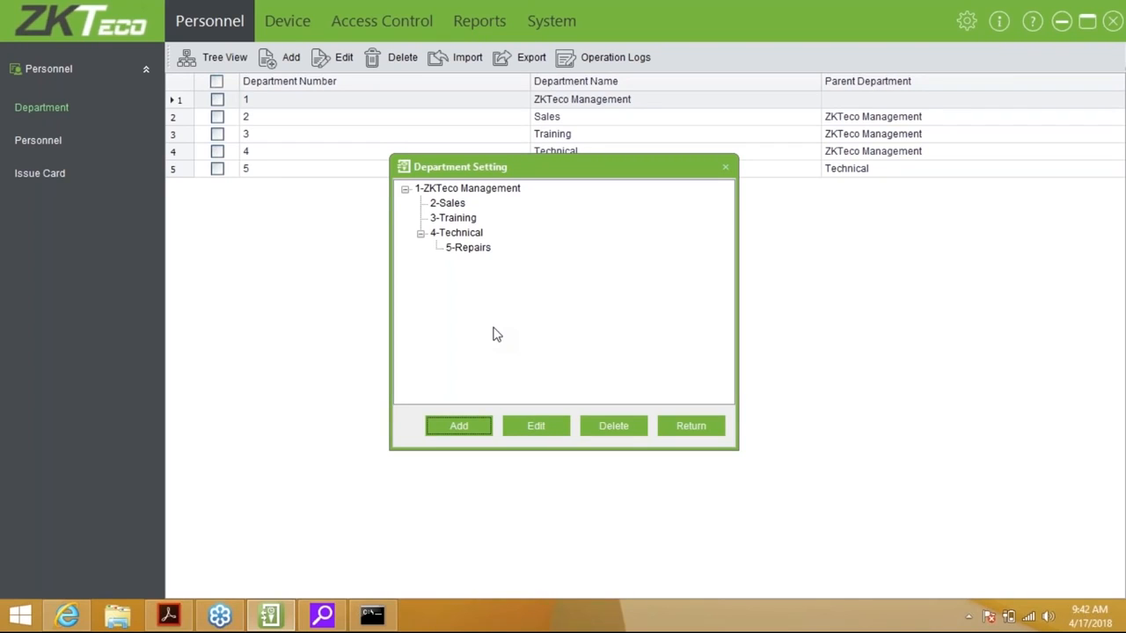
pyautogui.click(673, 428)
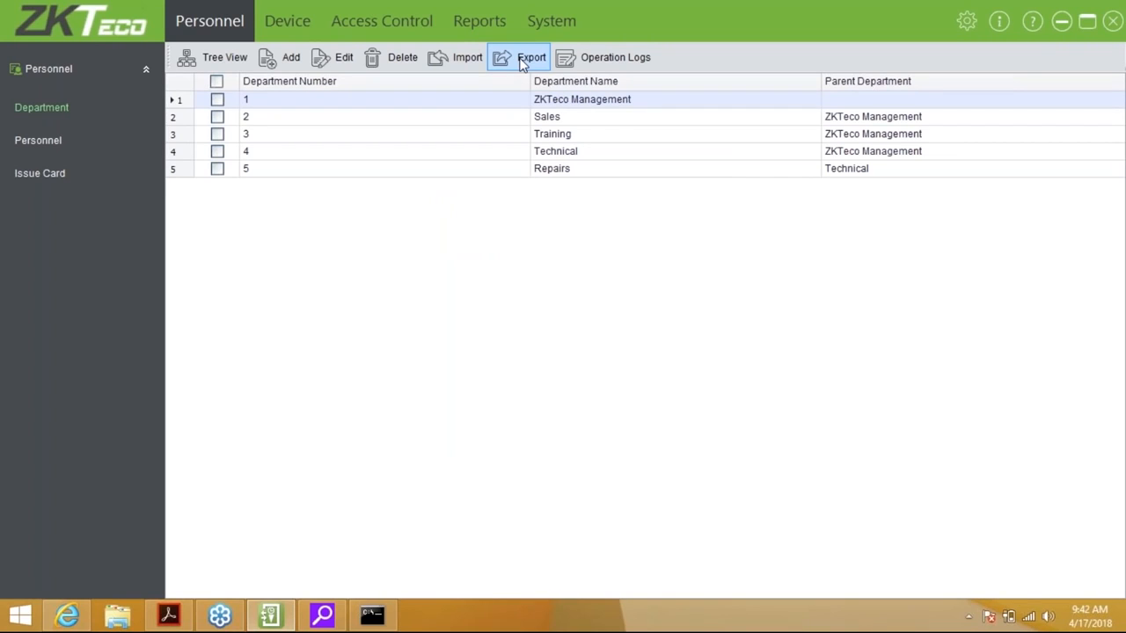
# Open the Personnel list and start a new personnel record from the toolbar
pyautogui.click(34, 139)
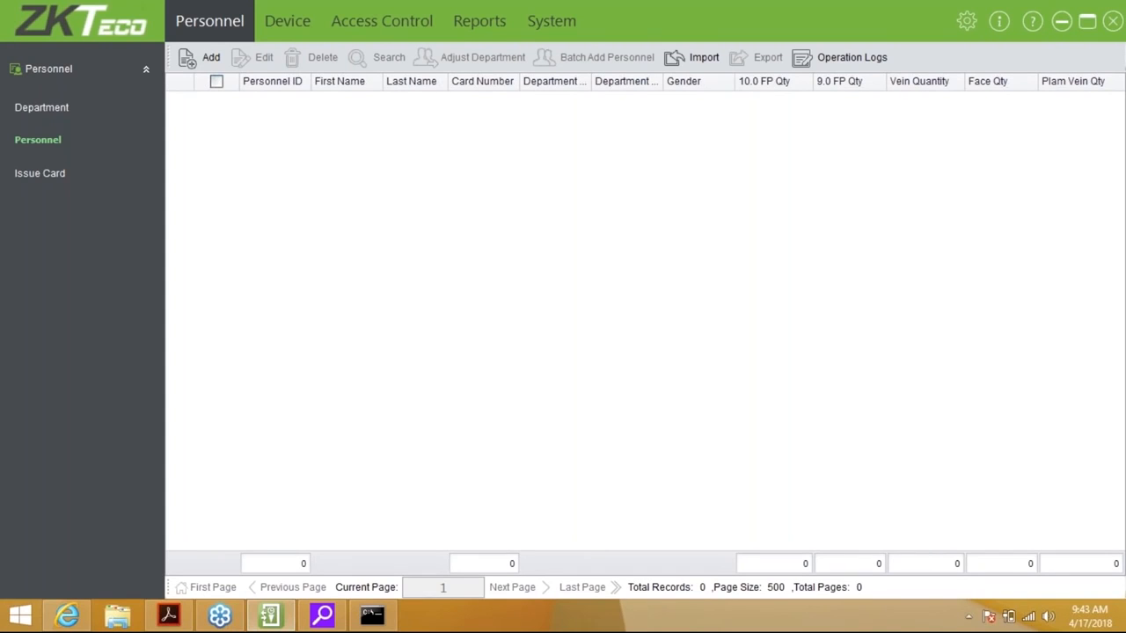
pyautogui.click(195, 66)
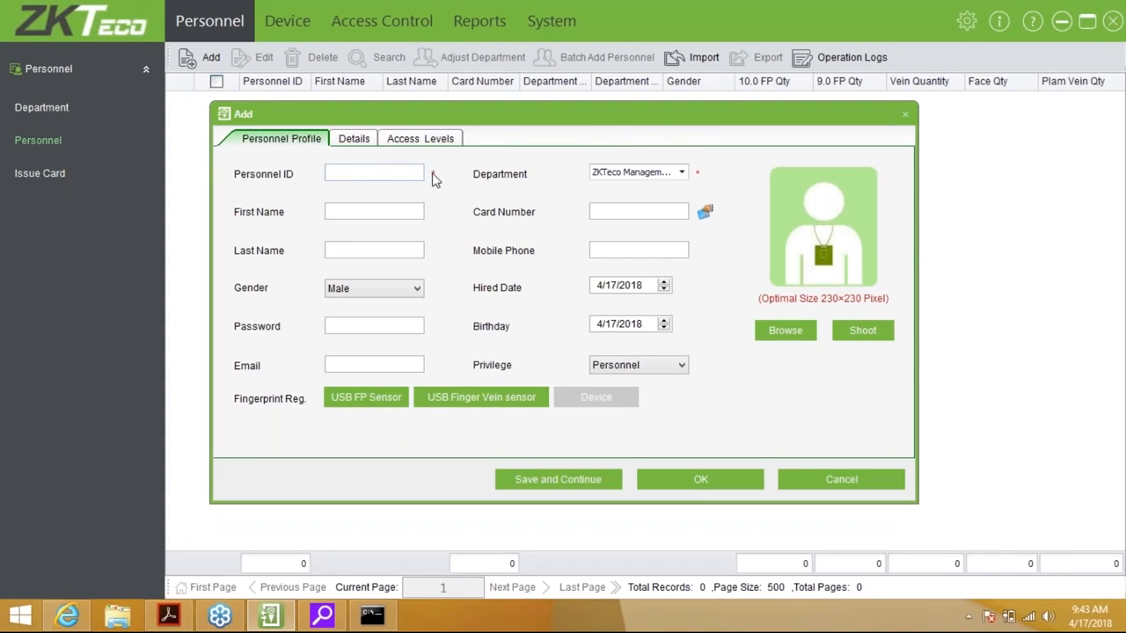
pyautogui.click(378, 173)
# Set Personnel ID 1 and place the person in the Training department
pyautogui.write('1')
pyautogui.press('Tab')
pyautogui.click(393, 174)
pyautogui.click(681, 172)
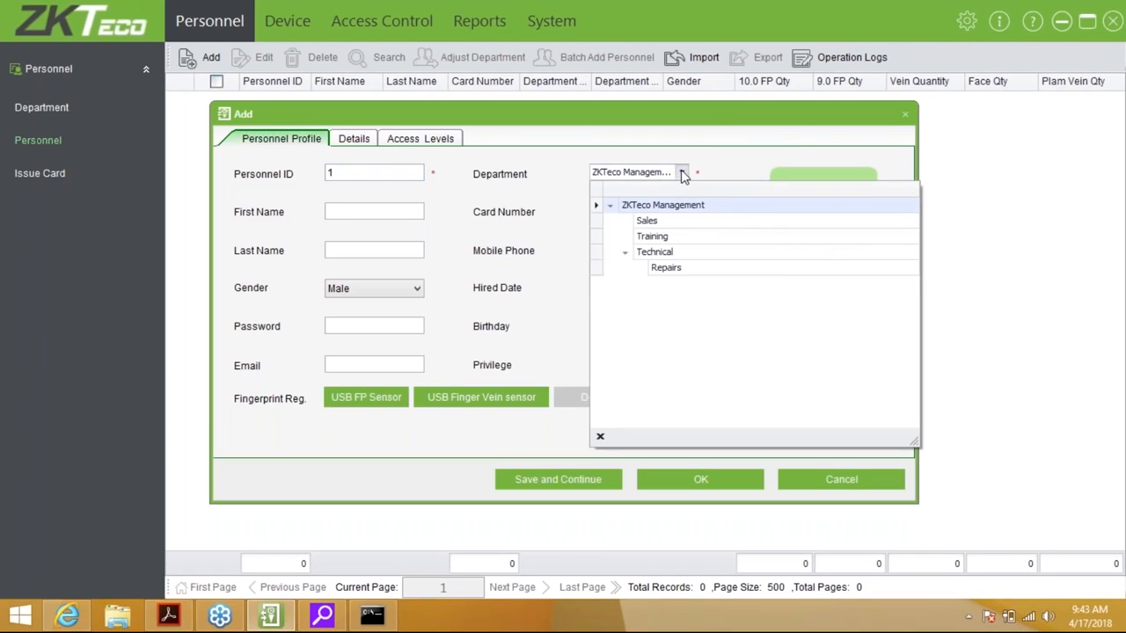
pyautogui.click(671, 238)
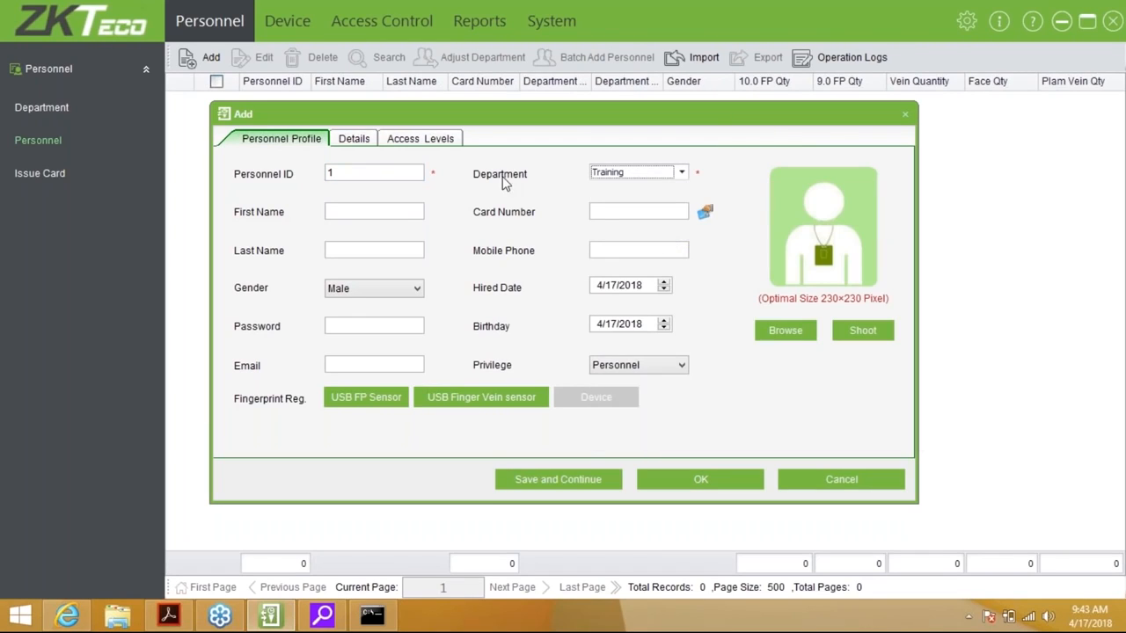
# Enter the person's first and last name, then read the card number from a door reader
pyautogui.click(387, 215)
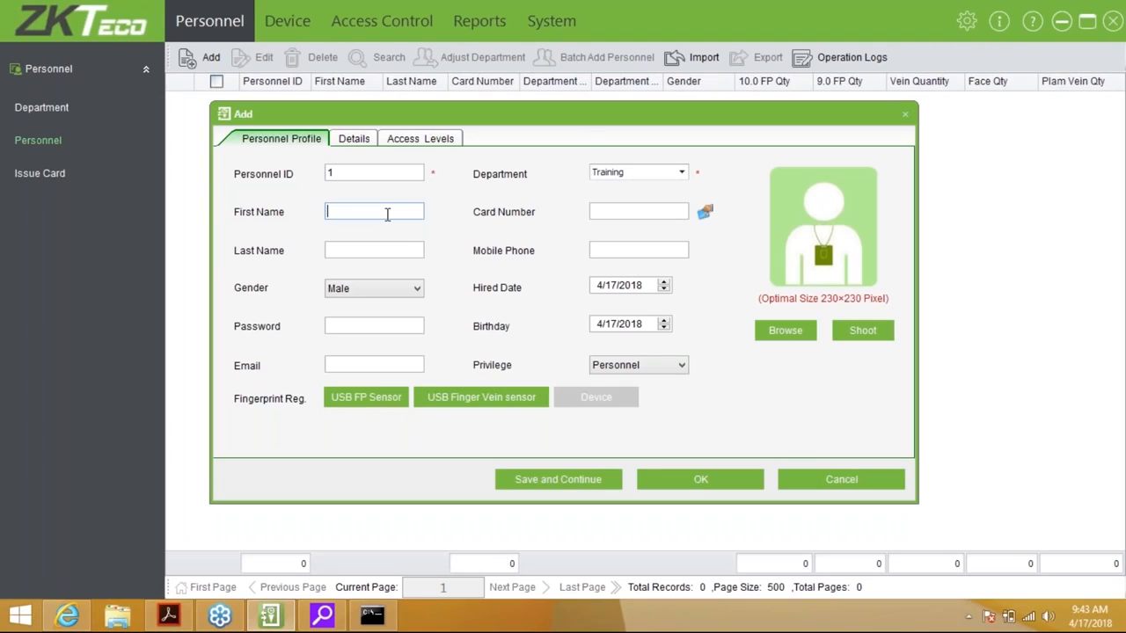
pyautogui.press('Tab')
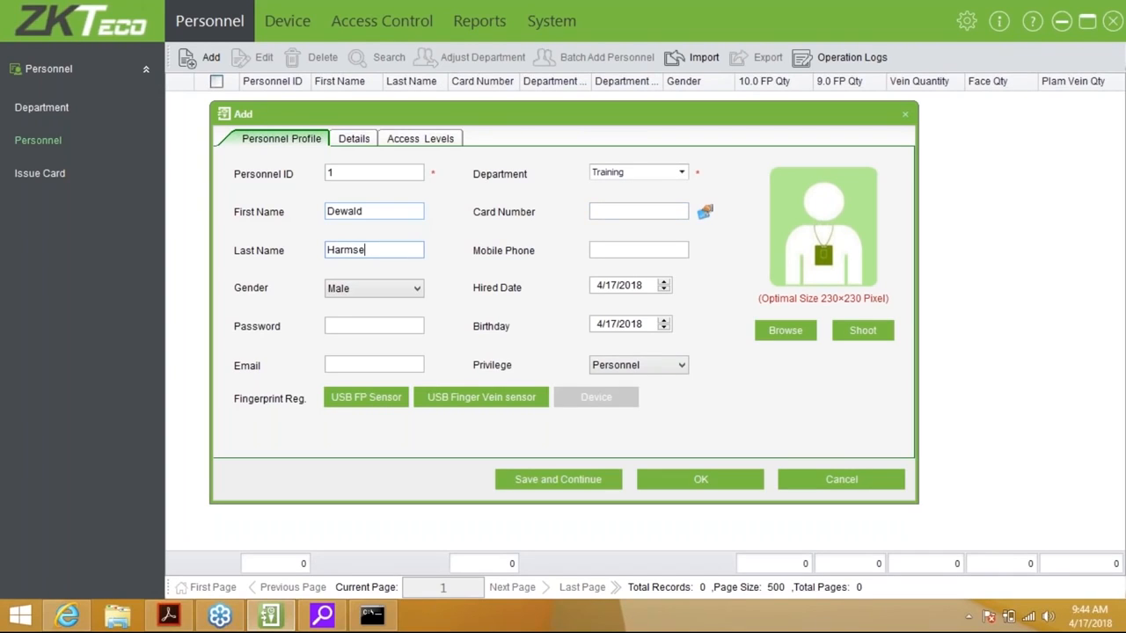
pyautogui.click(655, 212)
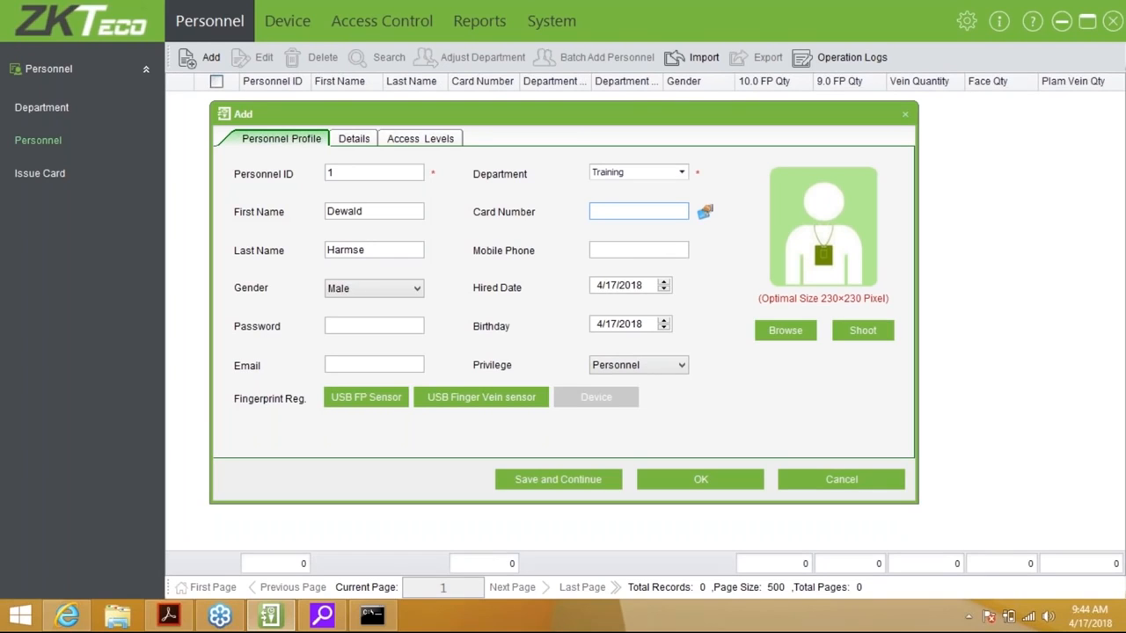
pyautogui.click(705, 213)
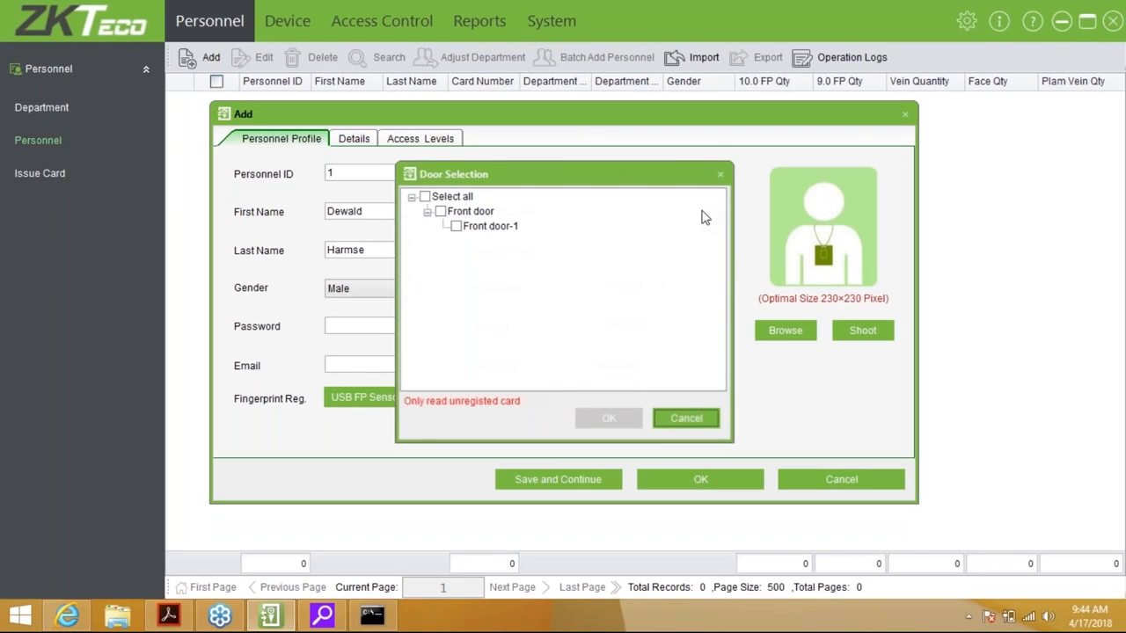
pyautogui.click(456, 226)
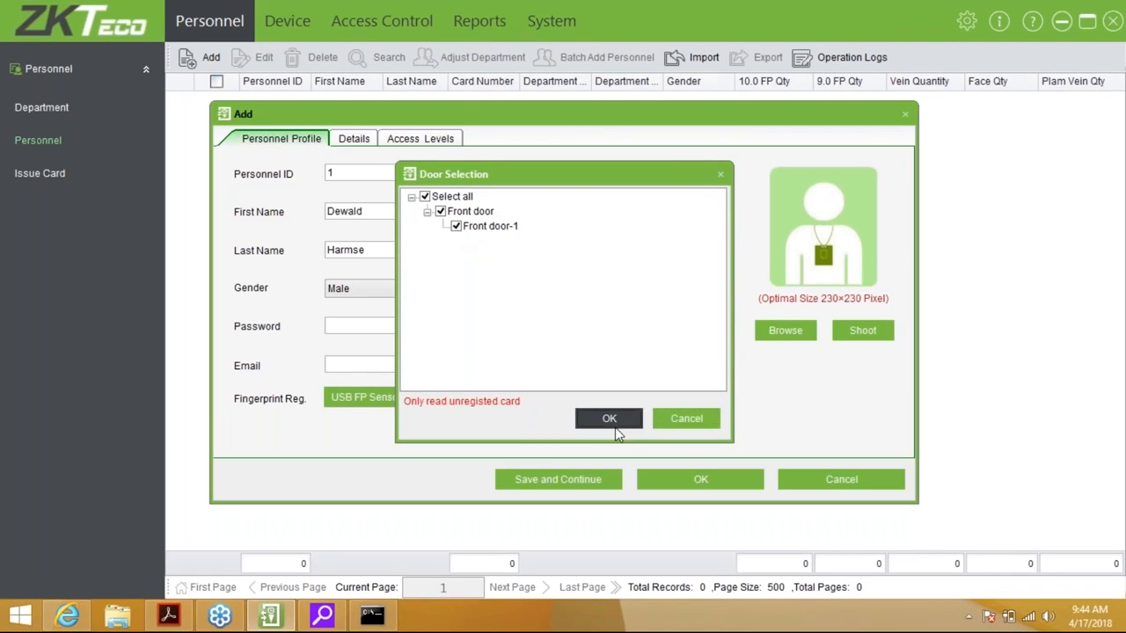
pyautogui.click(613, 420)
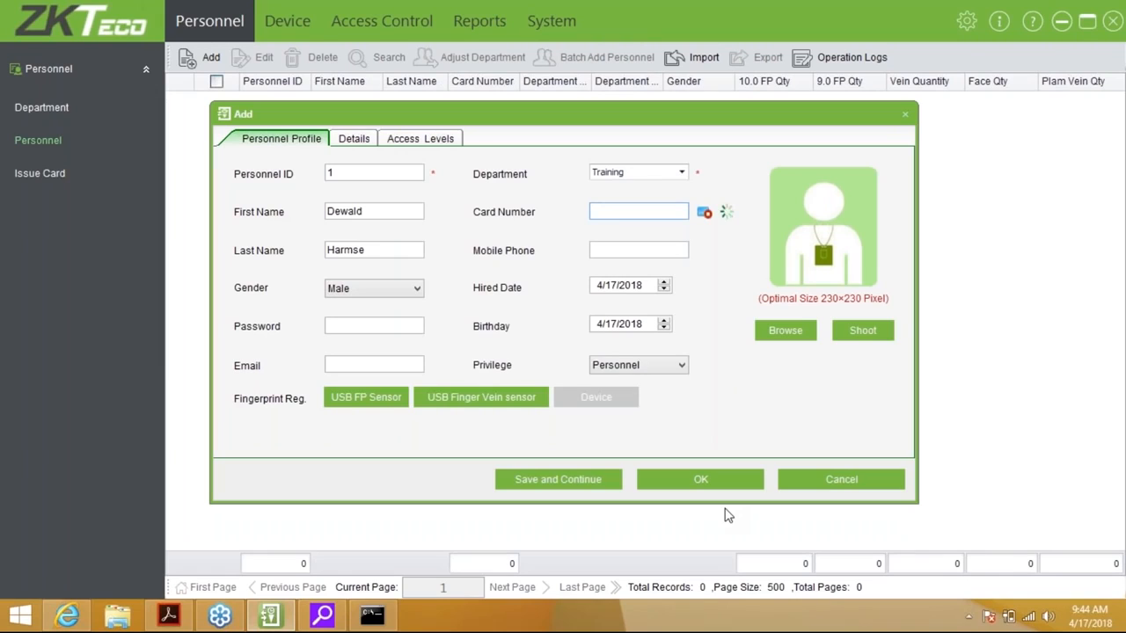
pyautogui.click(706, 216)
pyautogui.click(597, 290)
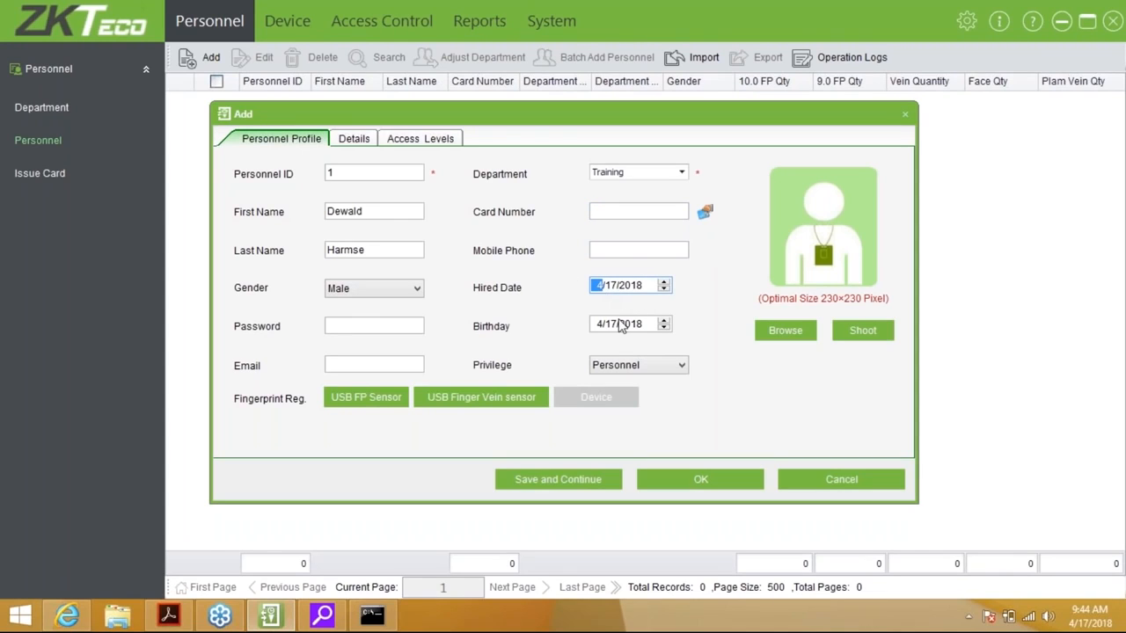
pyautogui.click(606, 324)
pyautogui.click(357, 322)
pyautogui.write('123456')
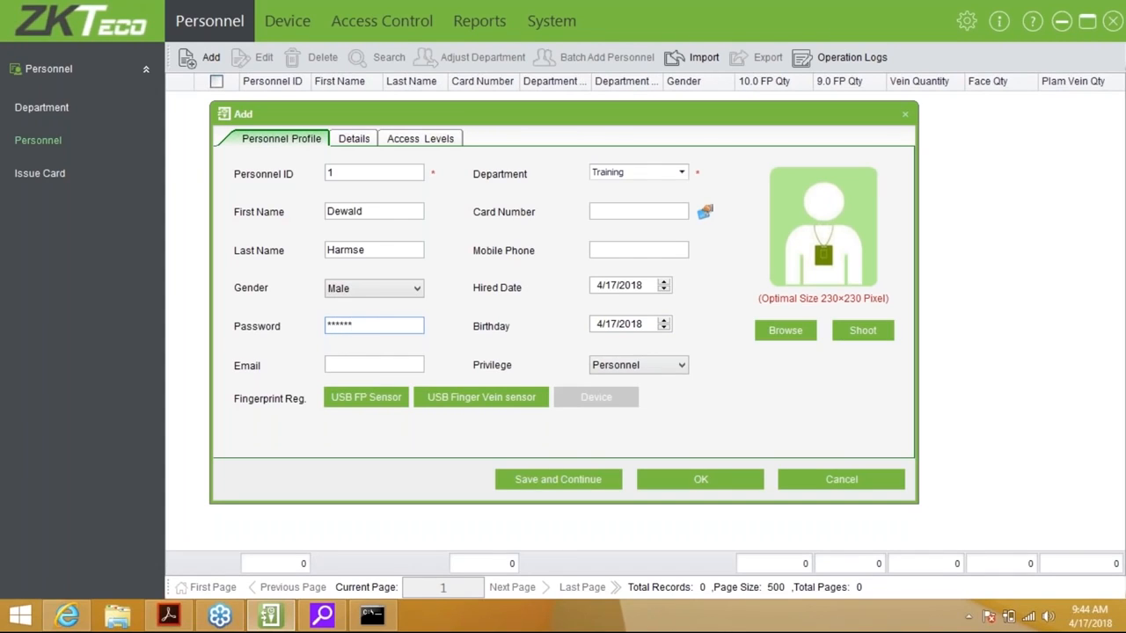
pyautogui.press('BackSpace')
pyautogui.press('BackSpace')
pyautogui.press('BackSpace')
pyautogui.press('BackSpace')
pyautogui.press('BackSpace')
pyautogui.press('BackSpace')
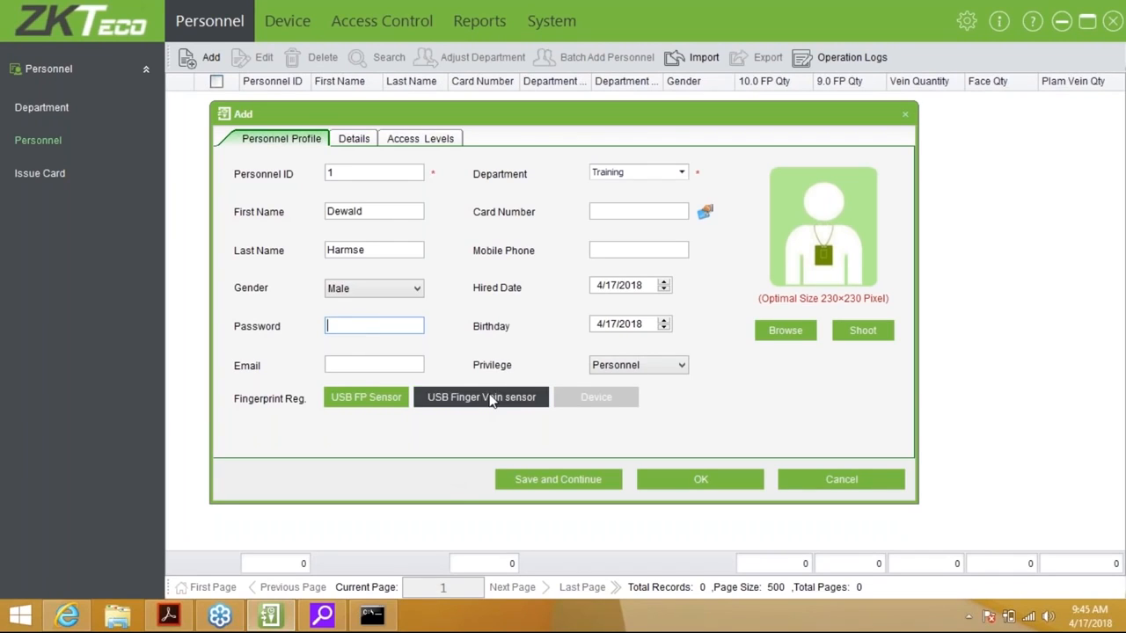
pyautogui.click(377, 366)
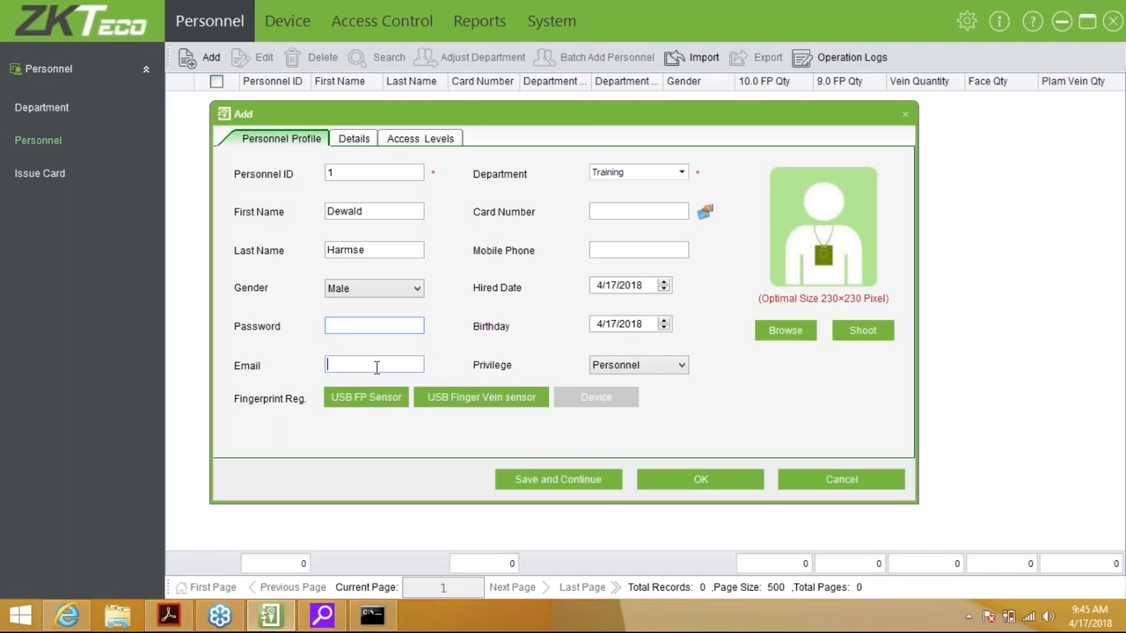
pyautogui.click(663, 364)
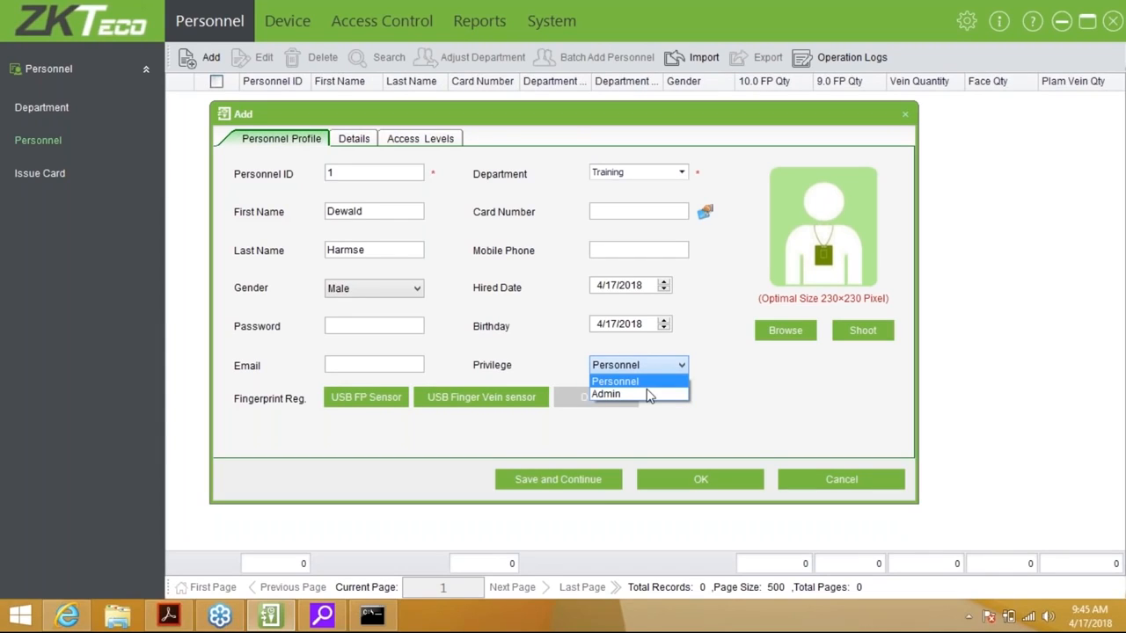
pyautogui.click(646, 394)
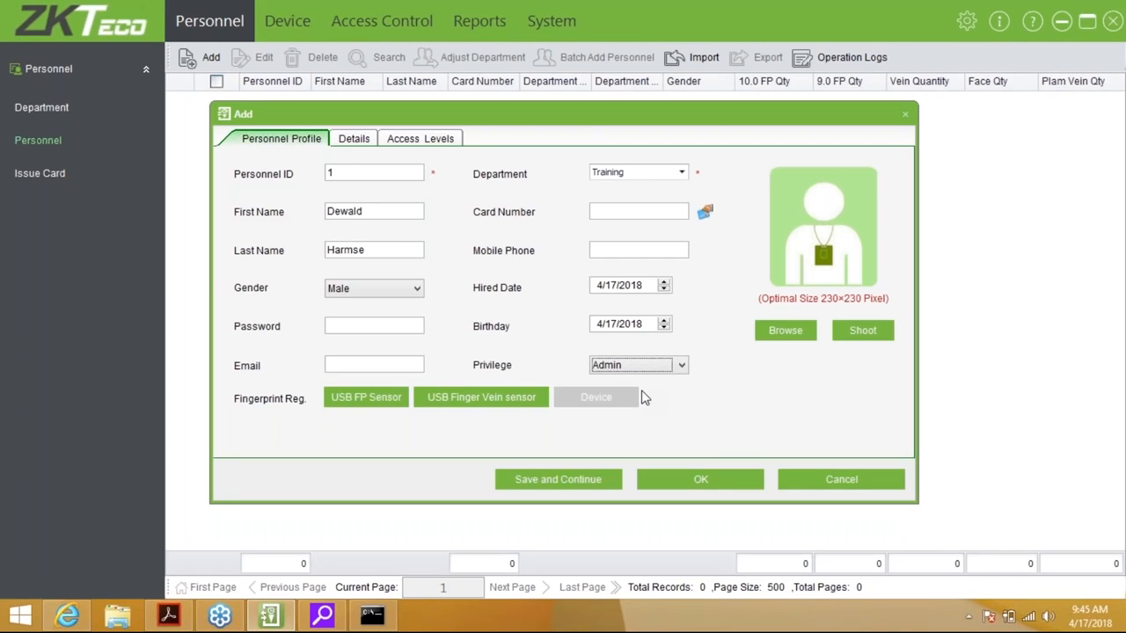
pyautogui.click(667, 366)
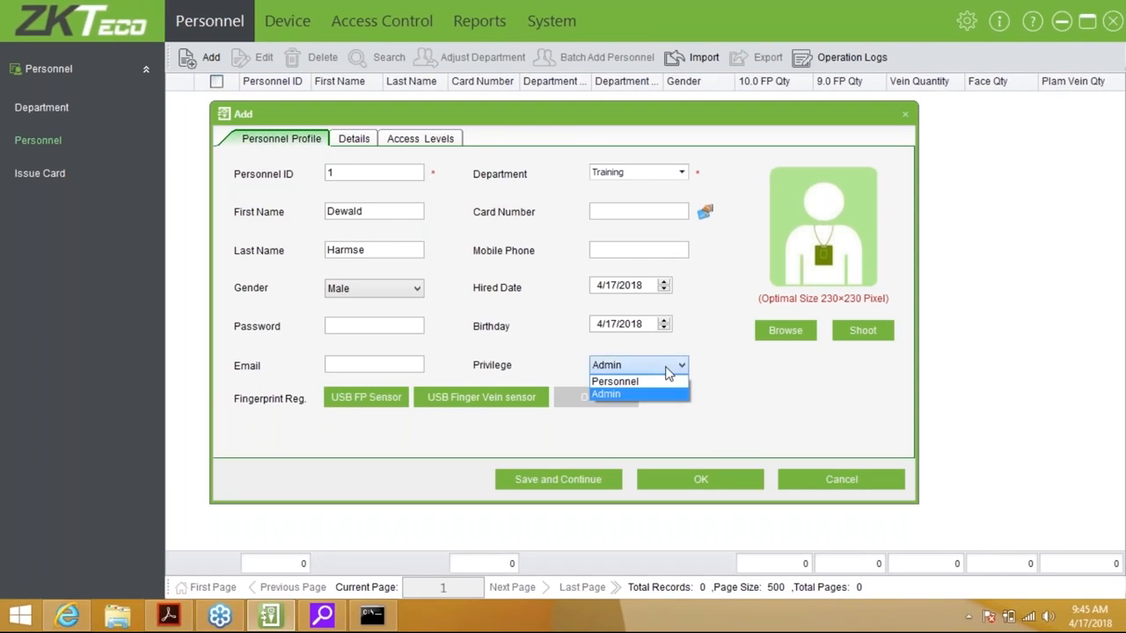
pyautogui.click(666, 381)
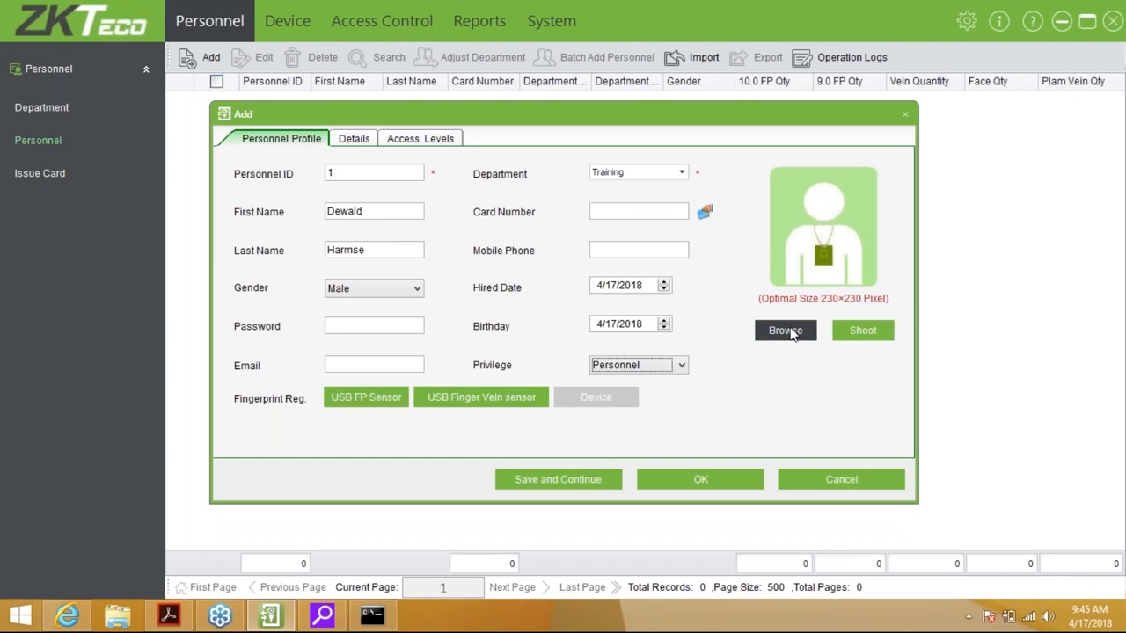
pyautogui.click(857, 338)
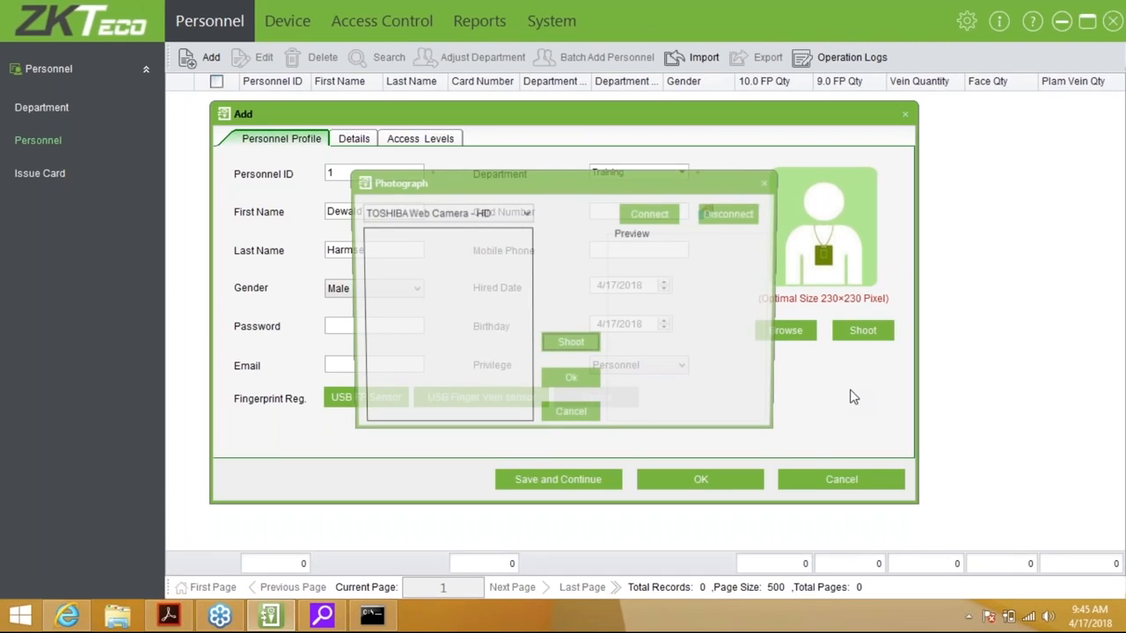
pyautogui.click(479, 211)
pyautogui.click(484, 226)
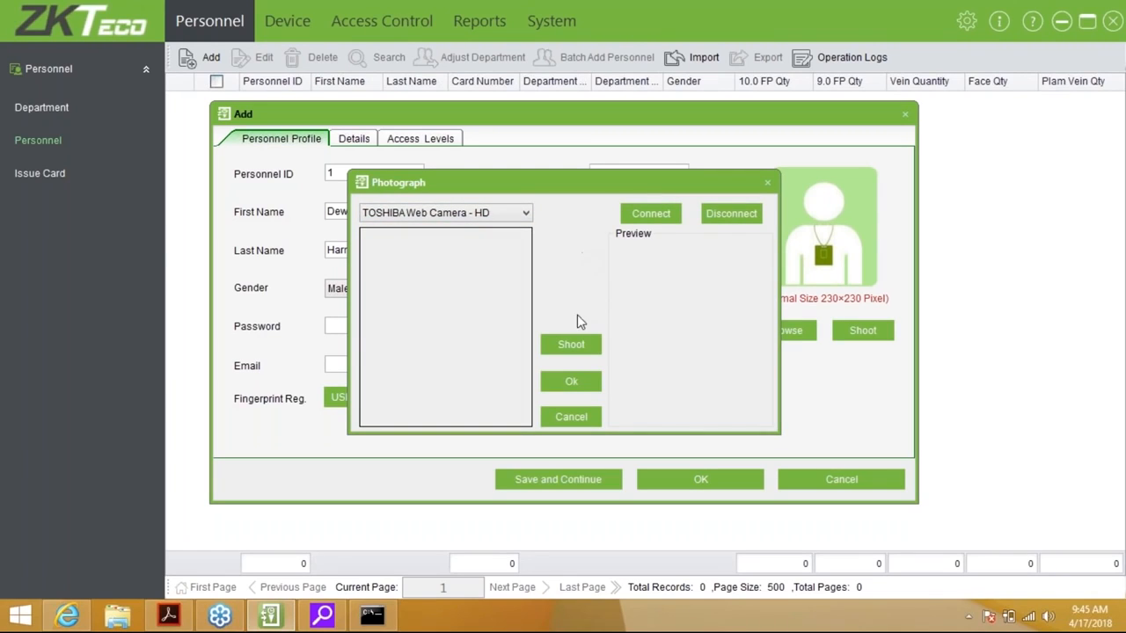
pyautogui.click(570, 417)
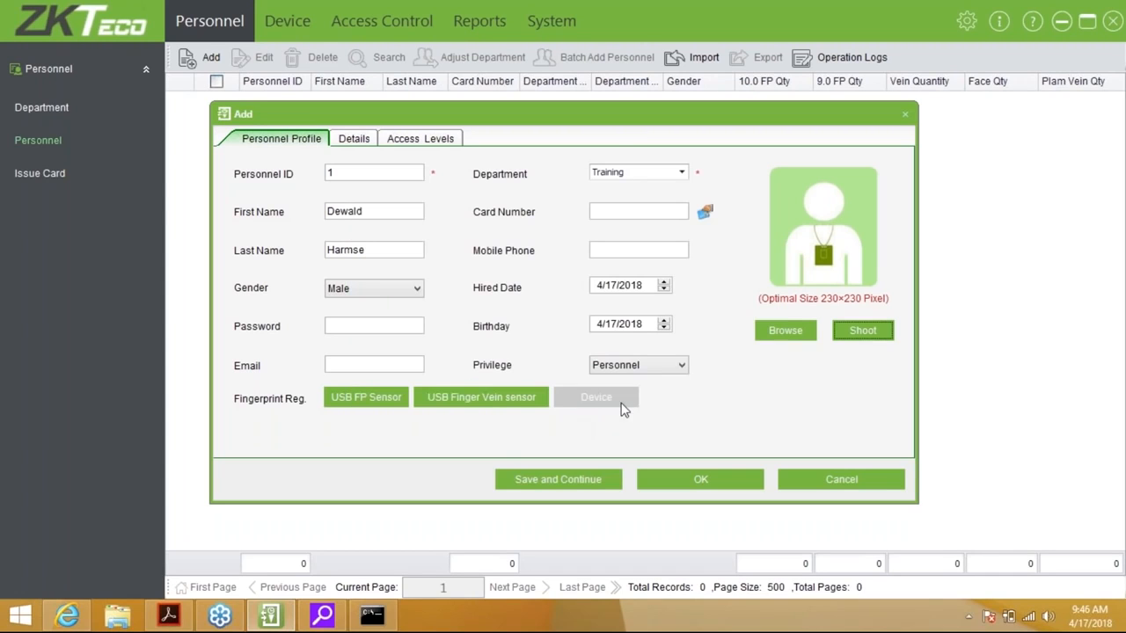
pyautogui.click(785, 330)
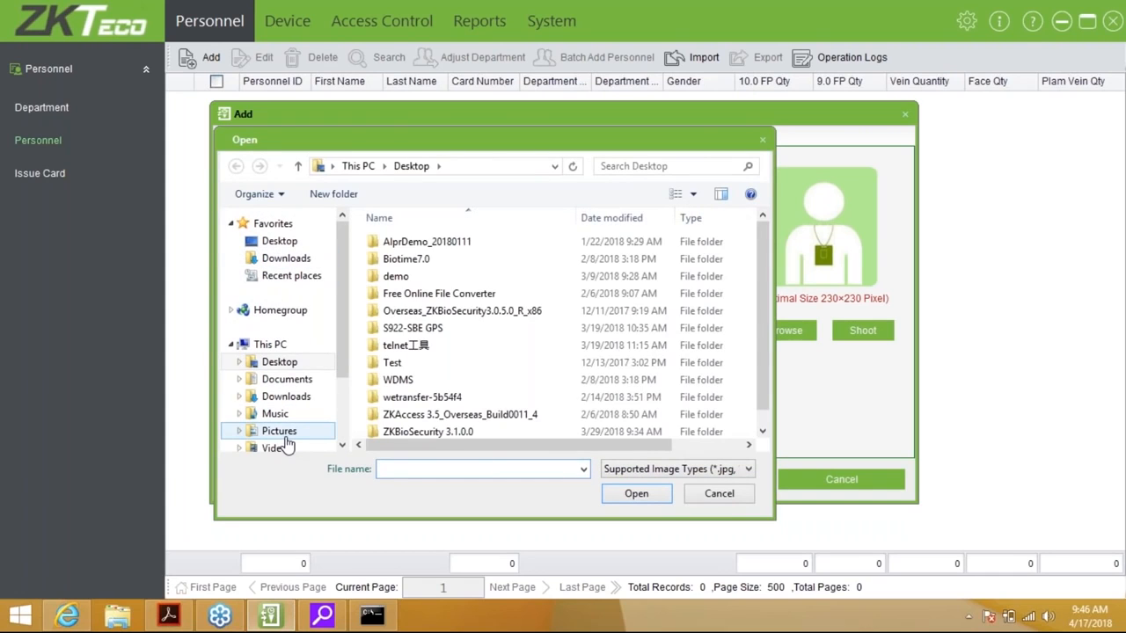
pyautogui.click(280, 433)
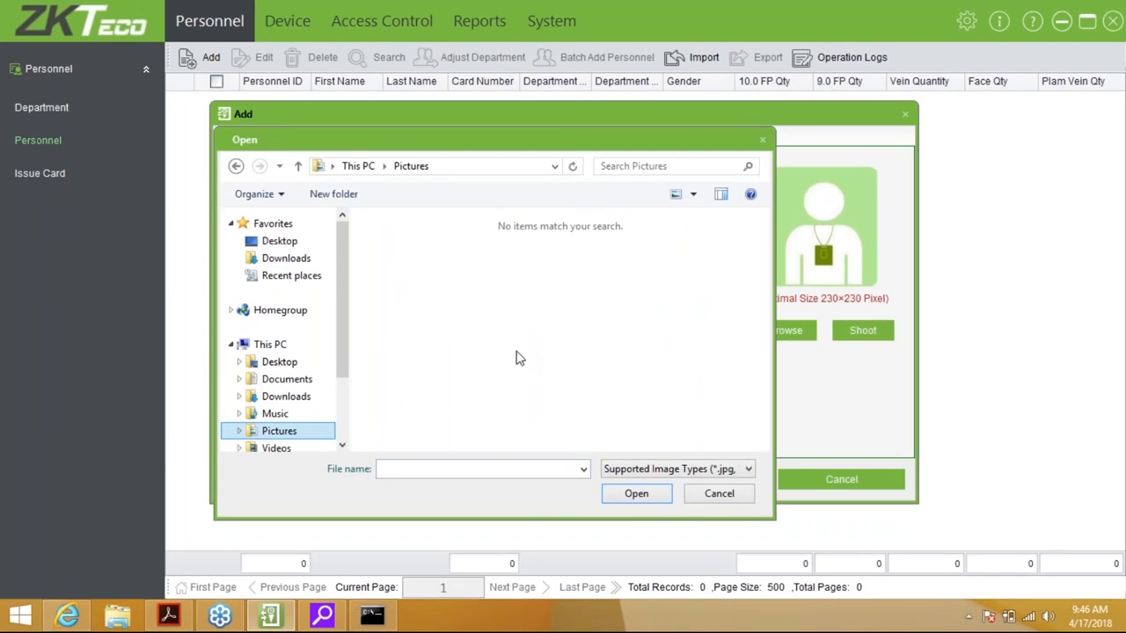
pyautogui.click(734, 494)
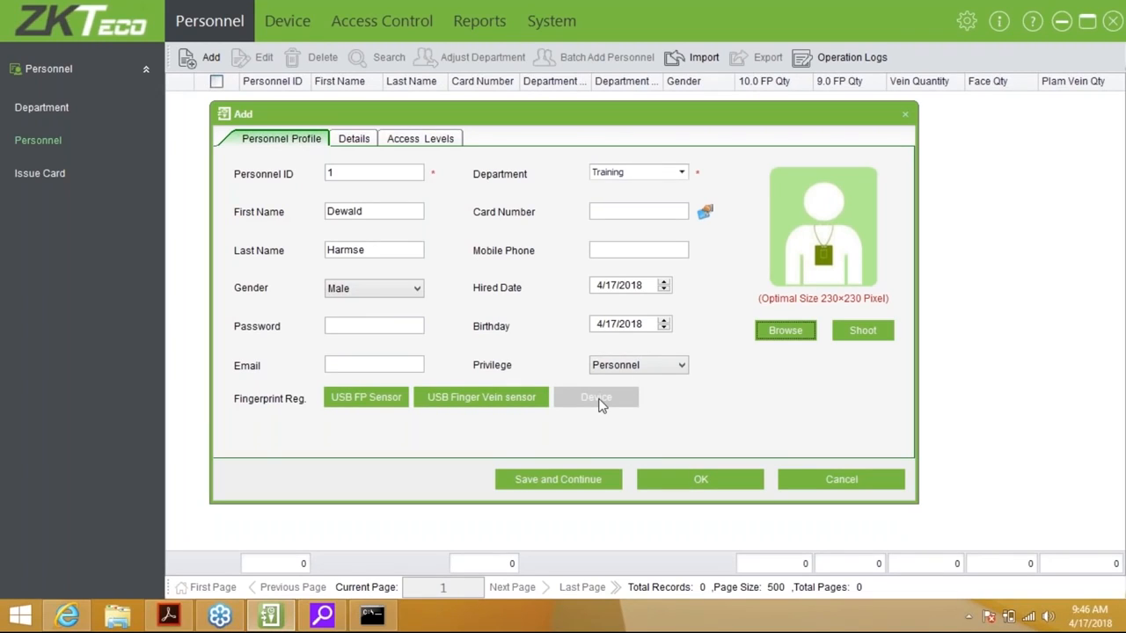
# Enrol the right index and right middle fingerprints by USB sensor, marking the middle finger as duress
pyautogui.click(404, 397)
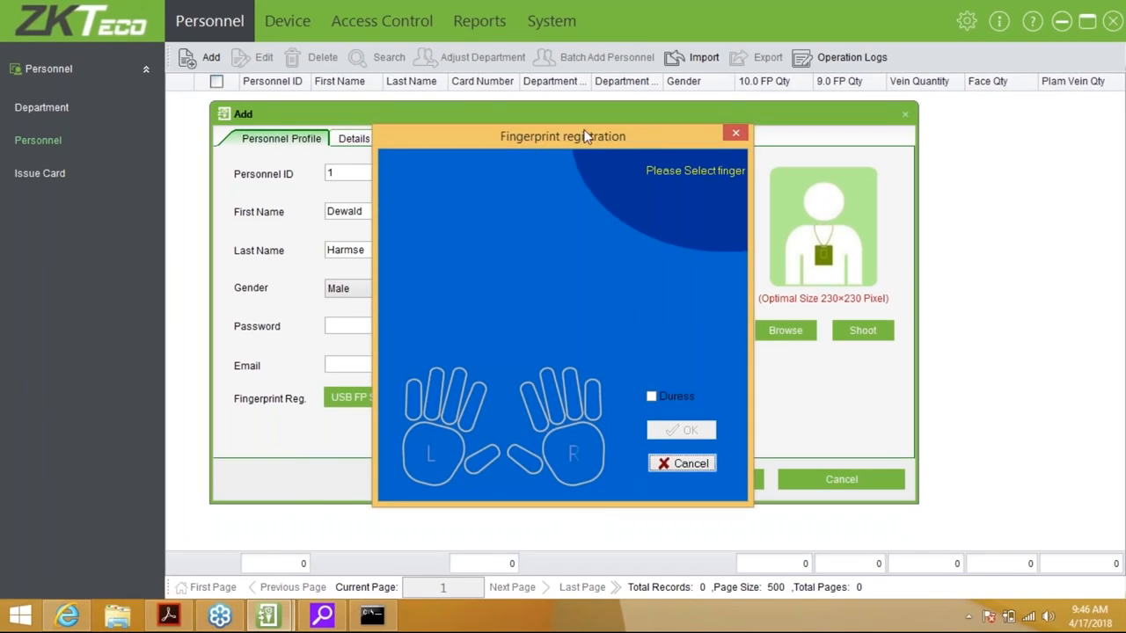
pyautogui.moveTo(591, 134); pyautogui.dragTo(650, 127)
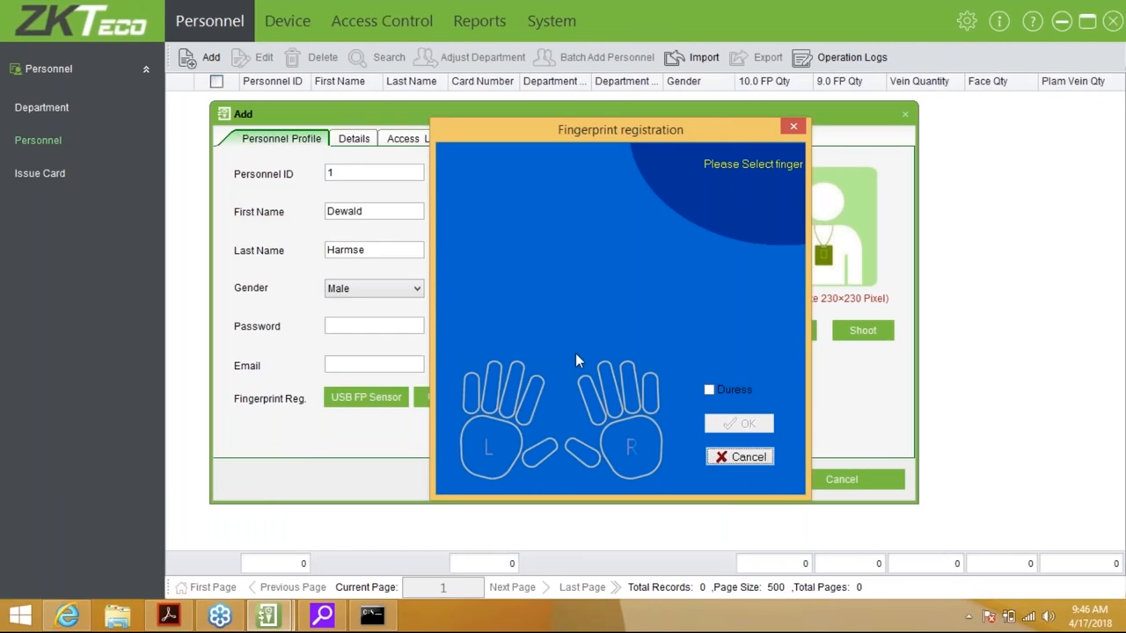
pyautogui.click(590, 397)
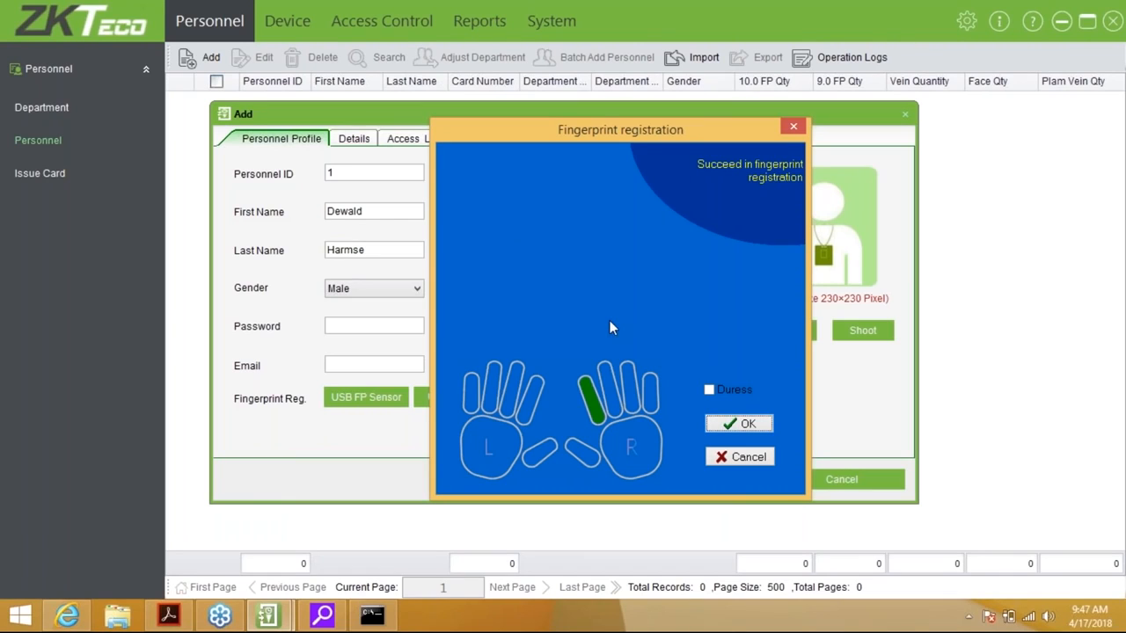
pyautogui.click(708, 390)
pyautogui.click(617, 378)
pyautogui.click(746, 423)
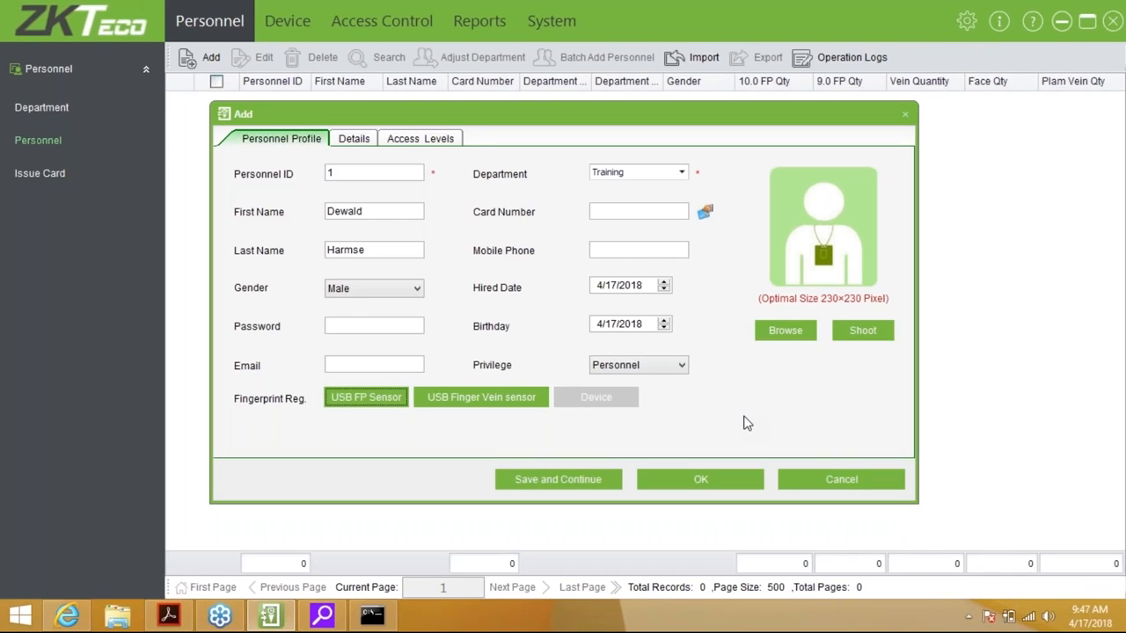
# Go to the Details tab and step through Political Status, Office Telephone and Job Title
pyautogui.click(369, 142)
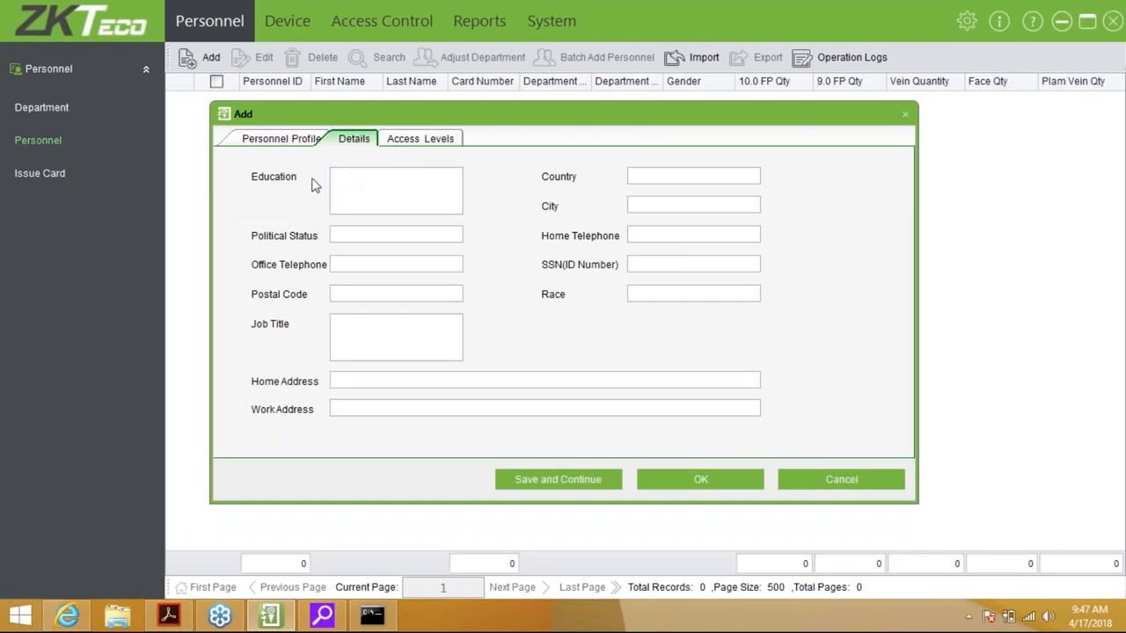
pyautogui.click(364, 237)
pyautogui.click(361, 262)
pyautogui.click(356, 326)
# Type an SSN (ID Number), clear it so it stays empty, then show the Access Levels tab
pyautogui.click(630, 267)
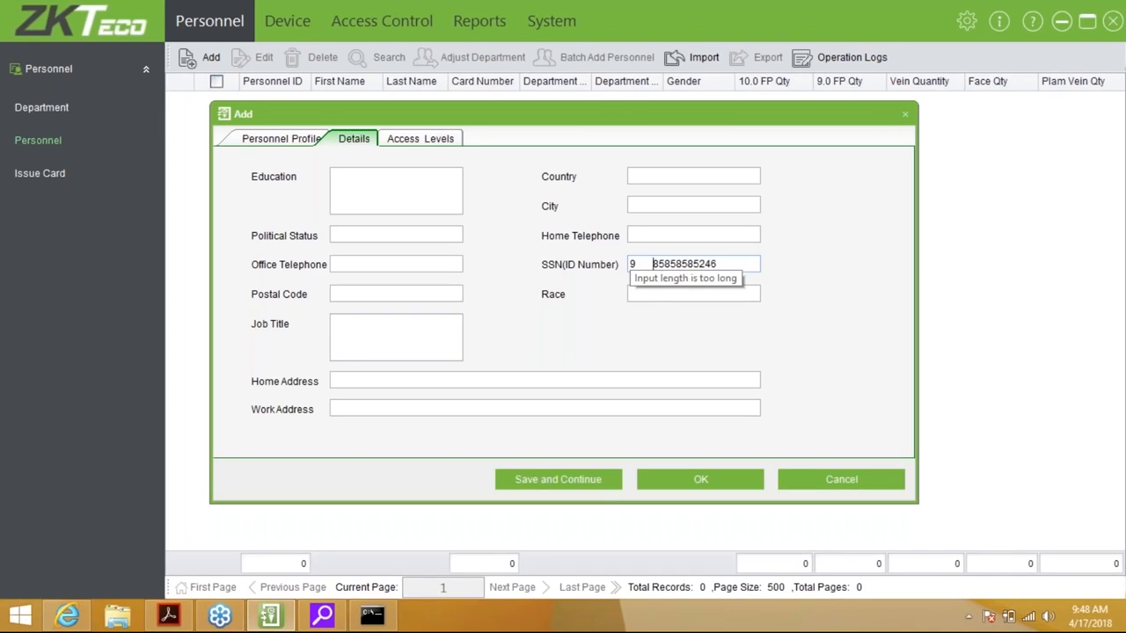
pyautogui.press('BackSpace')
pyautogui.press('BackSpace')
pyautogui.press('BackSpace')
pyautogui.press('BackSpace')
pyautogui.press('BackSpace')
pyautogui.press('BackSpace')
pyautogui.press('BackSpace')
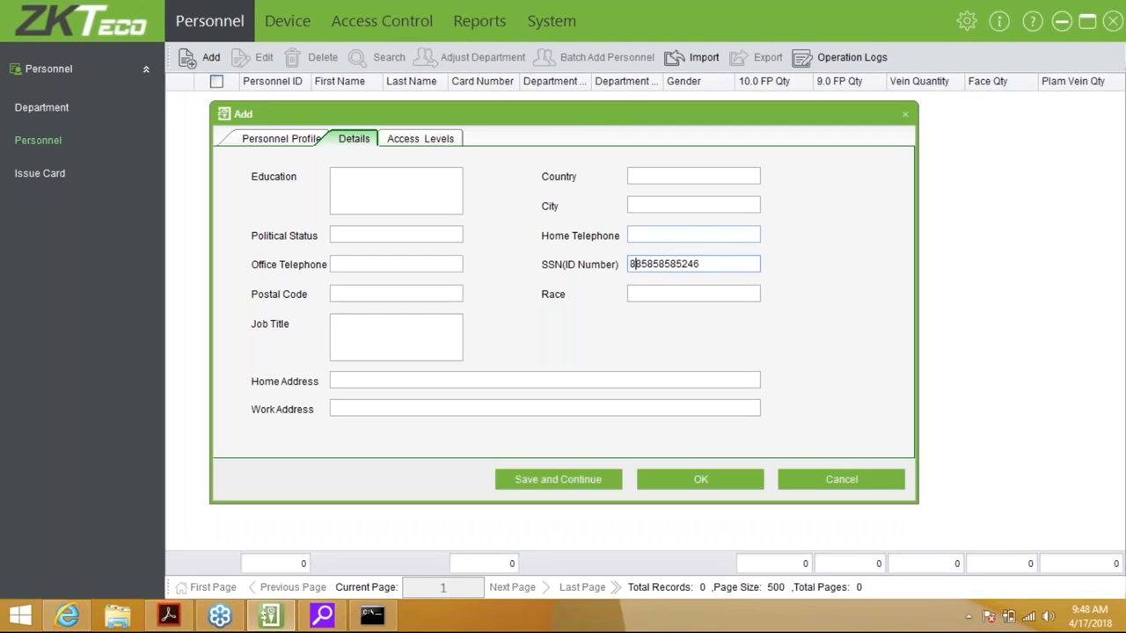
pyautogui.press('BackSpace')
pyautogui.moveTo(726, 262); pyautogui.dragTo(561, 268)
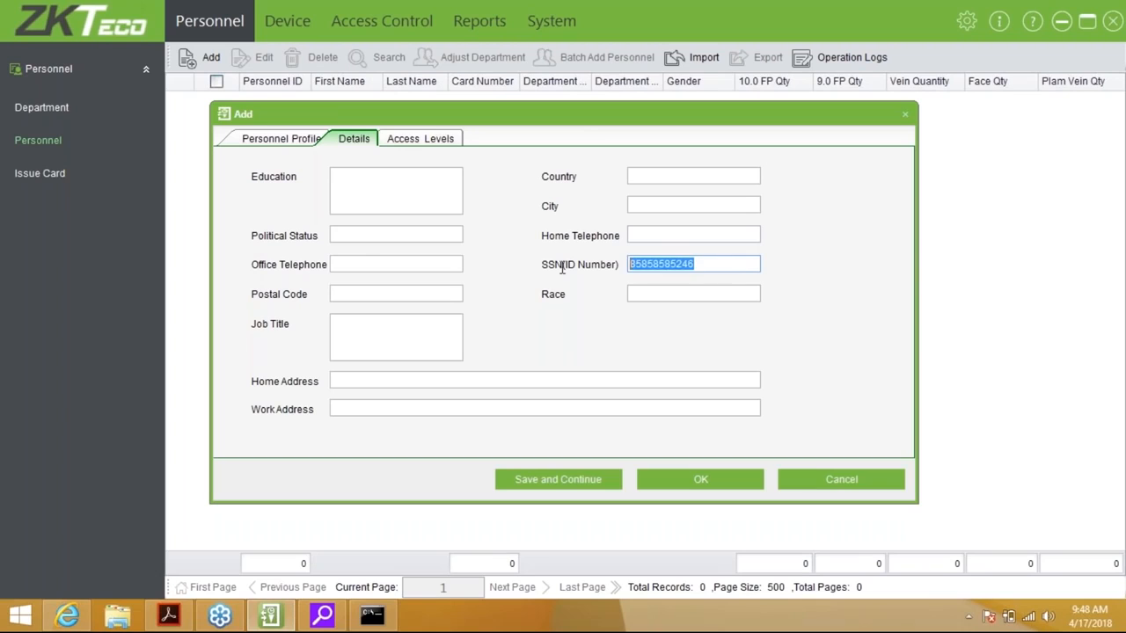
pyautogui.press('BackSpace')
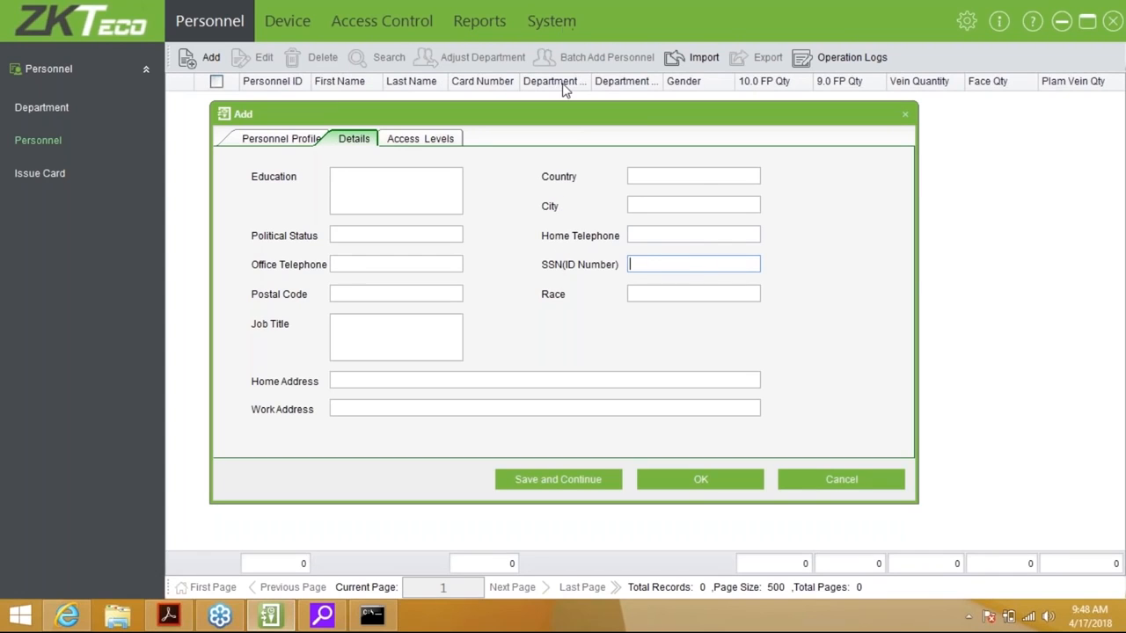
pyautogui.click(437, 144)
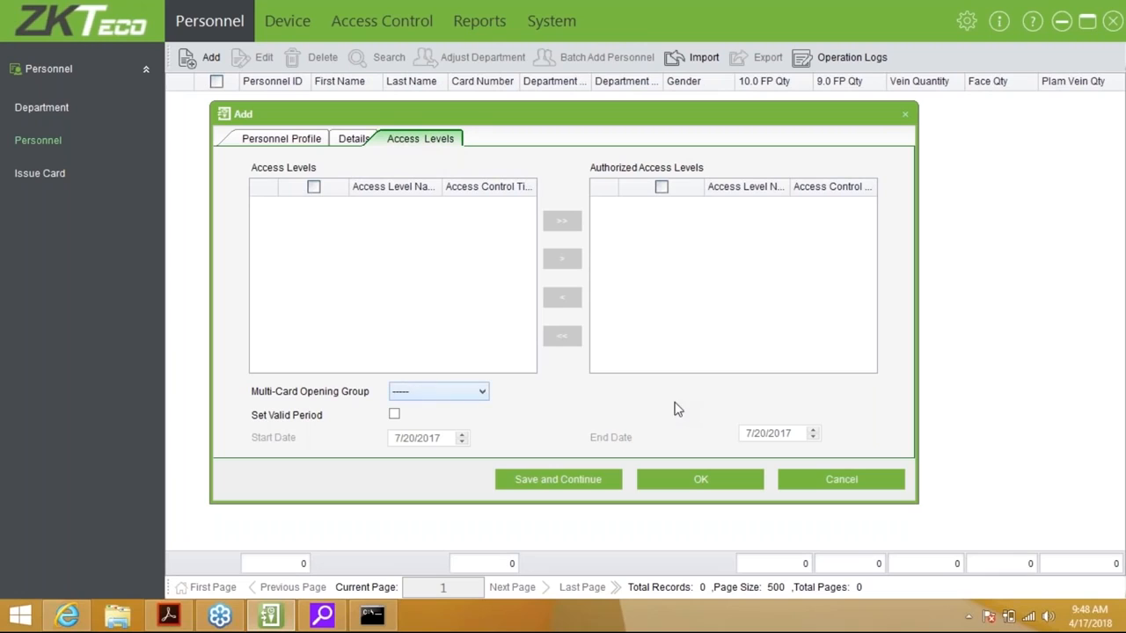
# Cancel the unfinished employee entry and start a fresh Add personnel record
pyautogui.click(835, 496)
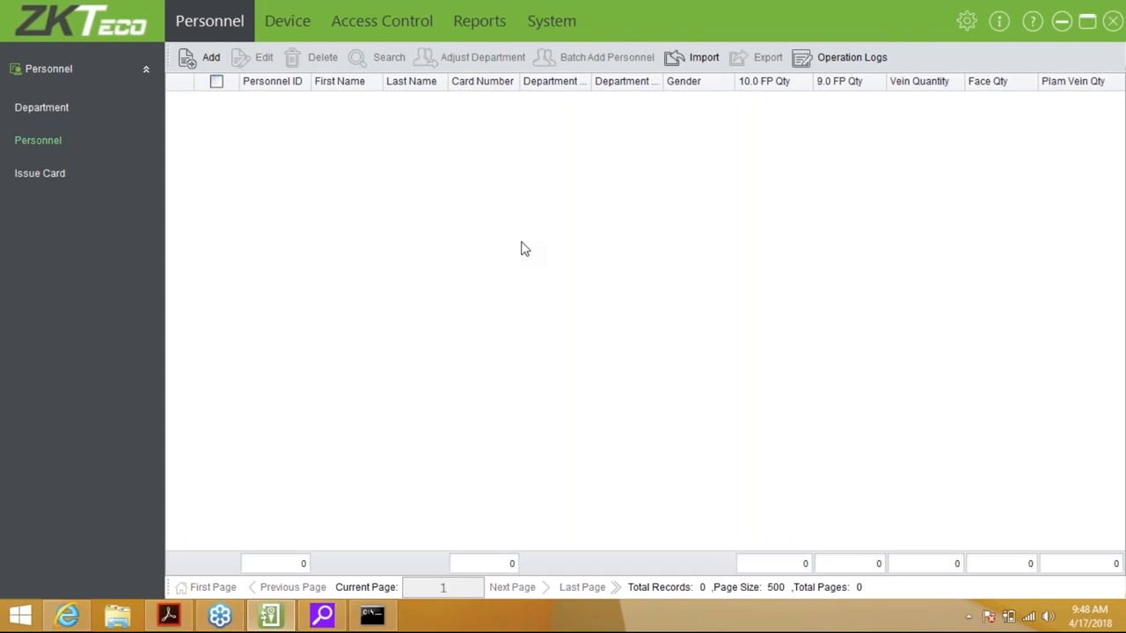
pyautogui.click(211, 59)
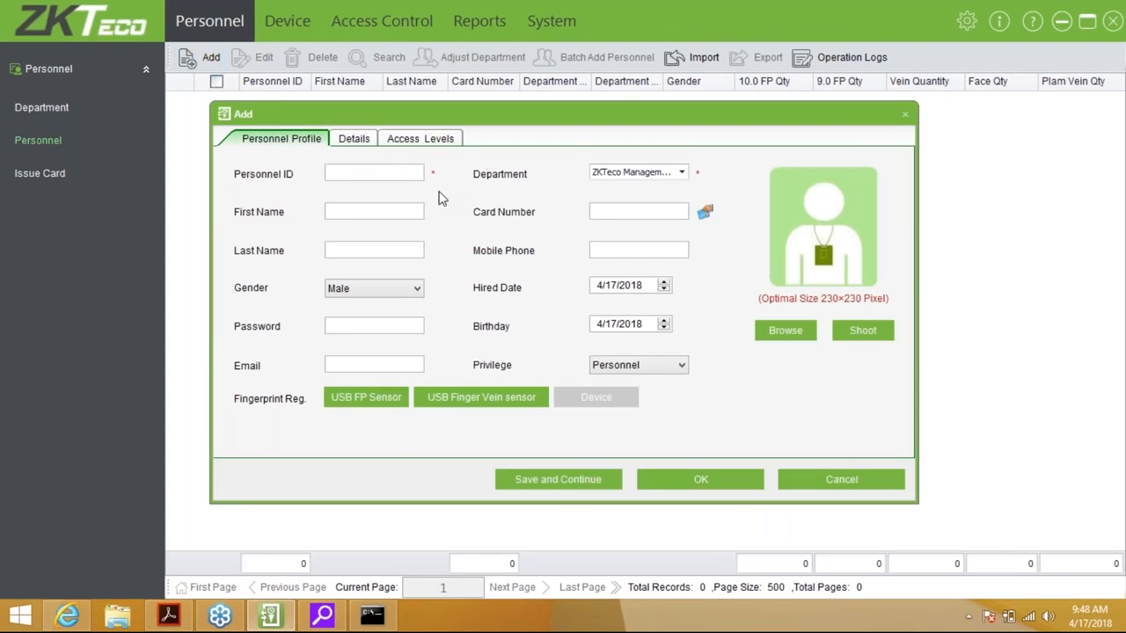
# Enter Personnel ID 1, the Training department, and the employee's first and last name
pyautogui.click(390, 173)
pyautogui.write('1')
pyautogui.click(403, 208)
pyautogui.click(634, 175)
pyautogui.click(646, 236)
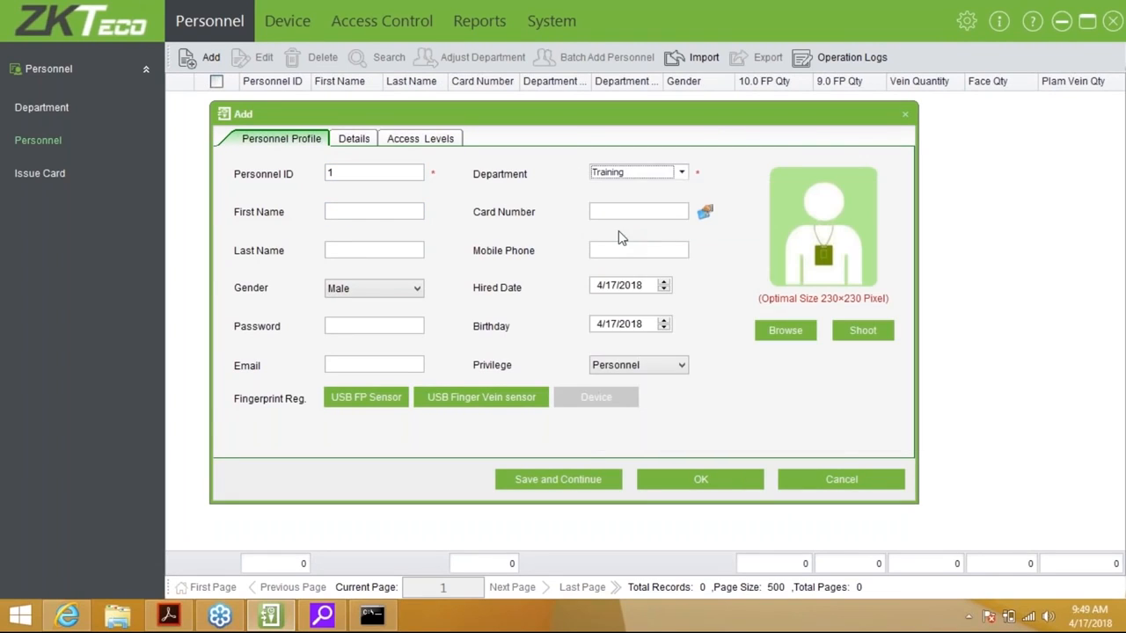
pyautogui.click(407, 211)
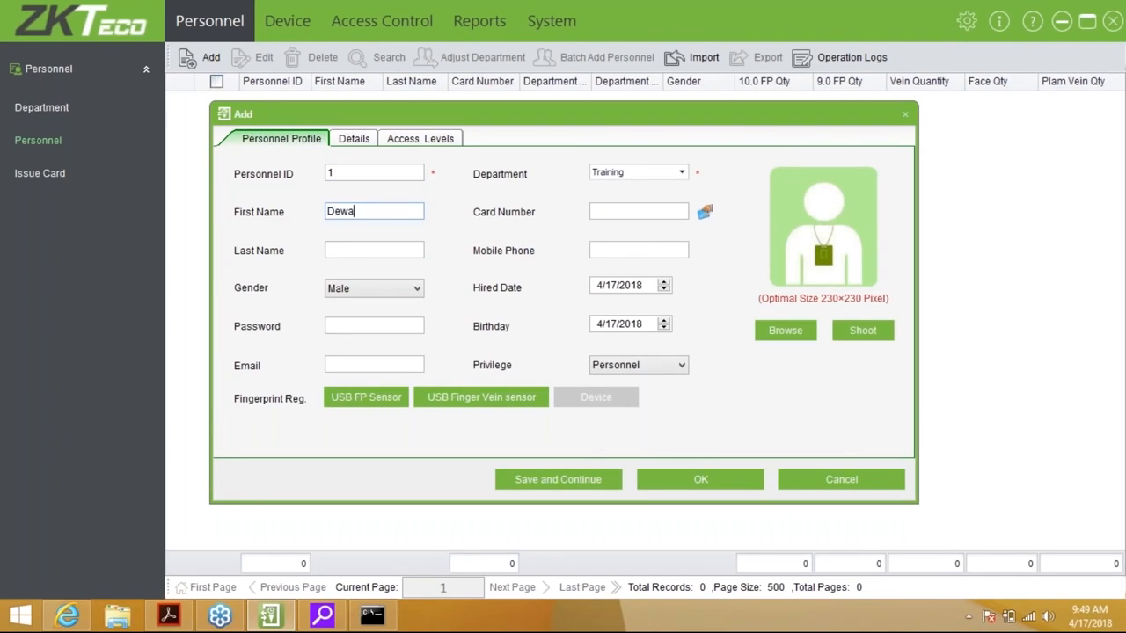
pyautogui.press('Tab')
pyautogui.press('Tab')
# Enrol two right-hand fingerprints, one as duress, then Save and Continue
pyautogui.click(357, 401)
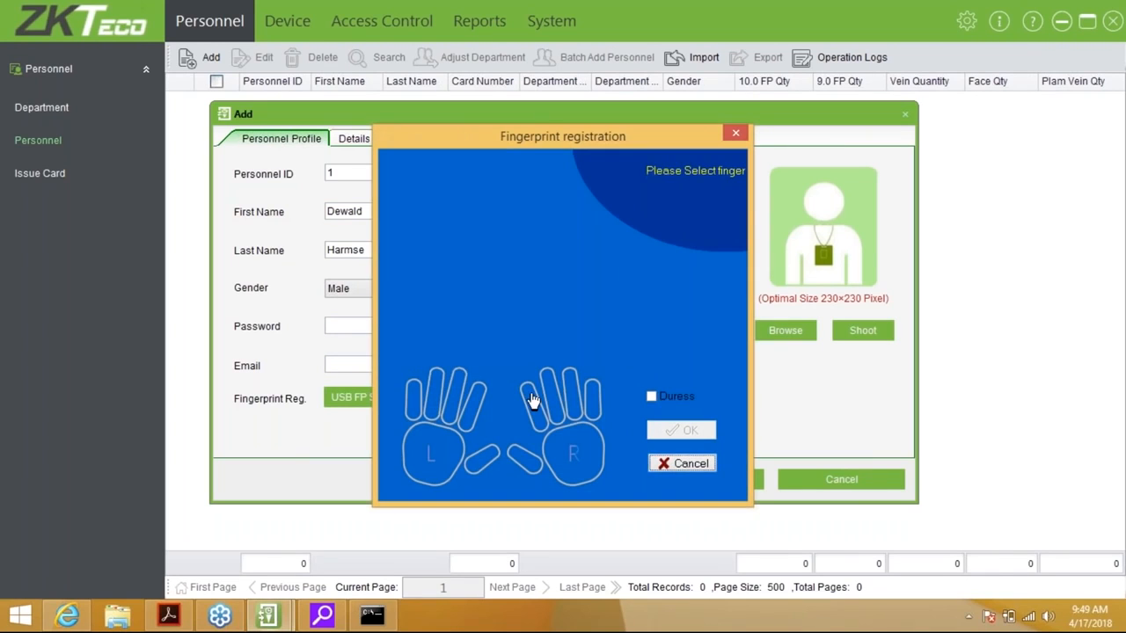
pyautogui.click(532, 400)
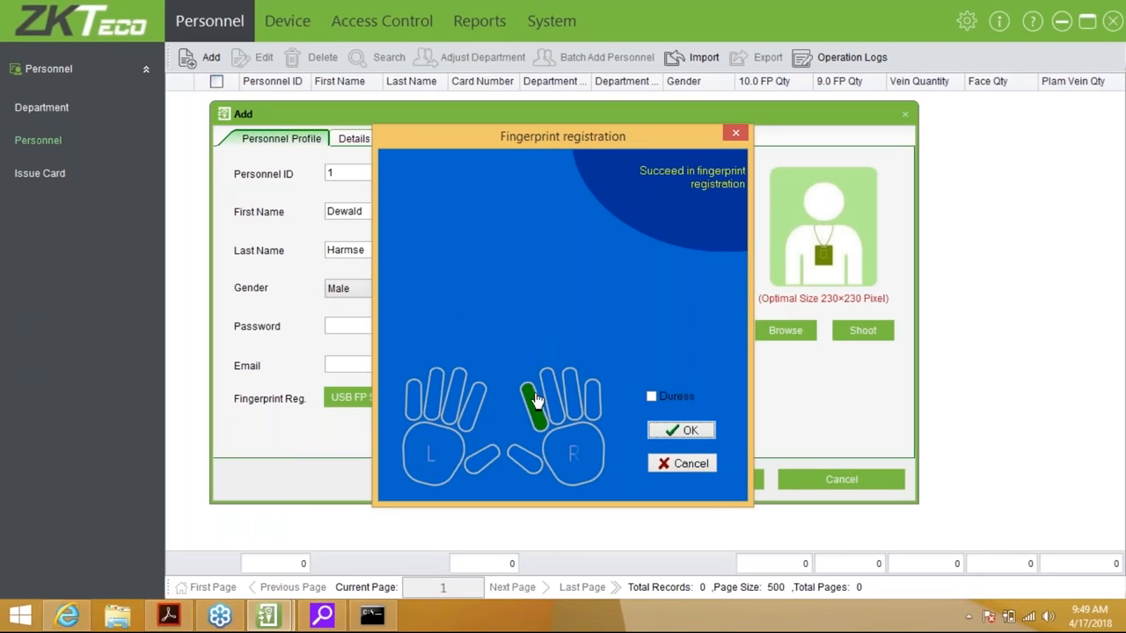
pyautogui.click(651, 396)
pyautogui.click(549, 396)
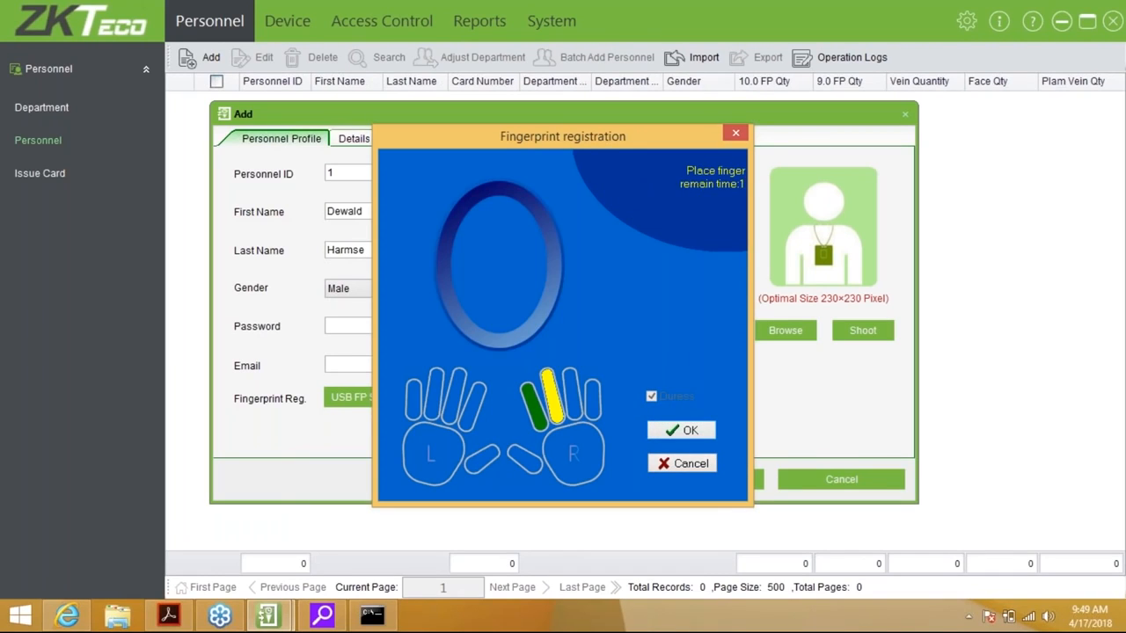
pyautogui.click(681, 433)
pyautogui.click(598, 485)
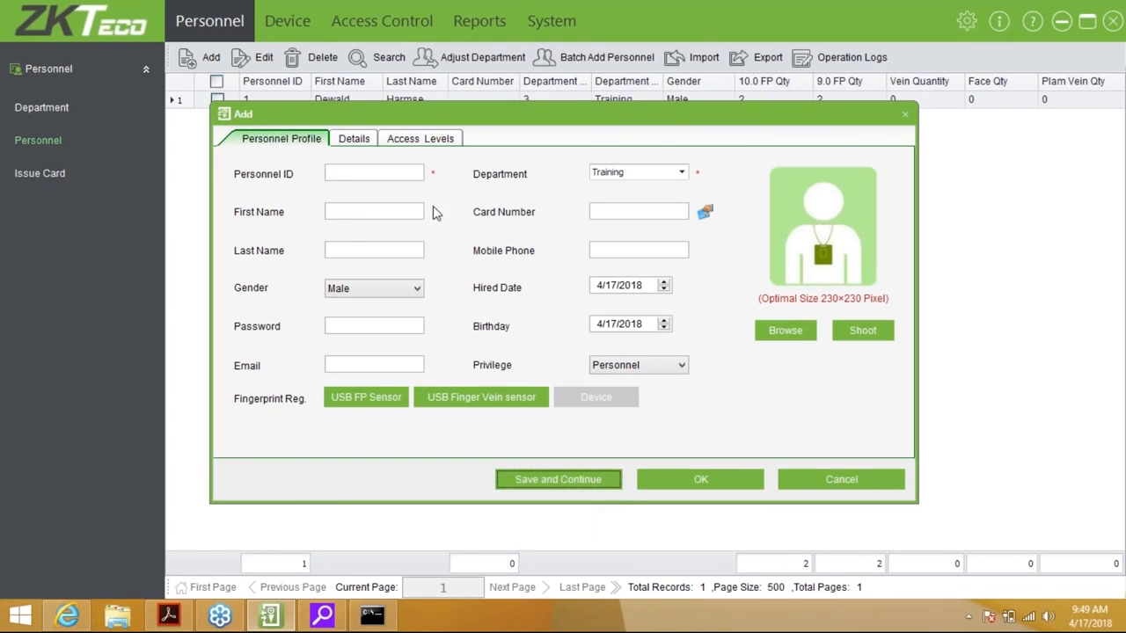
# Enter Personnel ID 2, the Technical department, and the employee's first and last name
pyautogui.click(378, 172)
pyautogui.write('2')
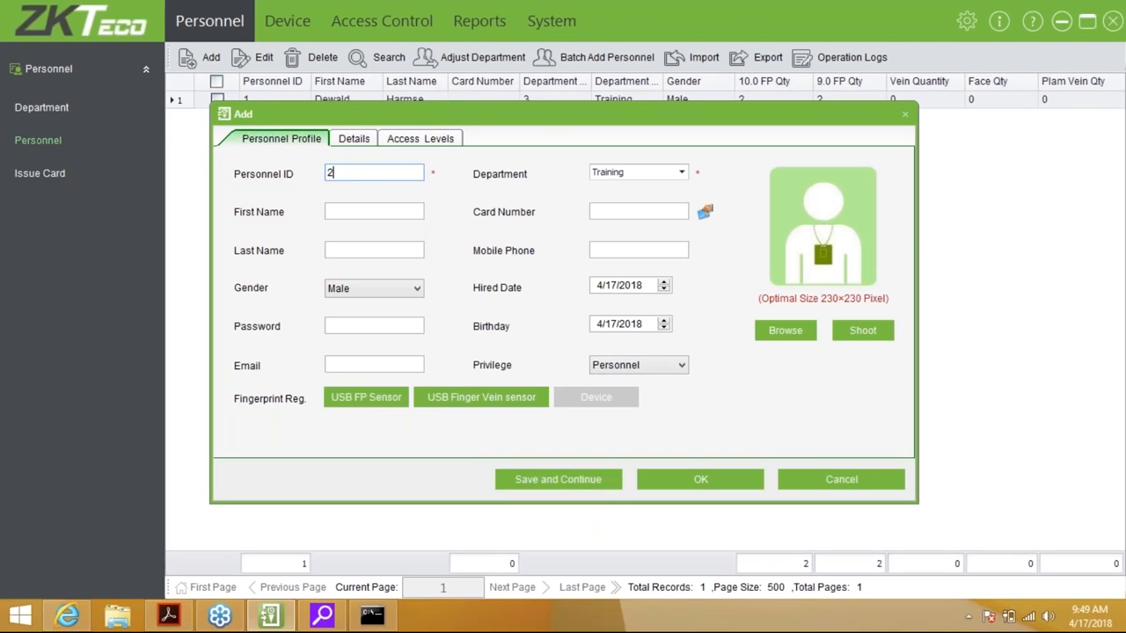
pyautogui.click(640, 173)
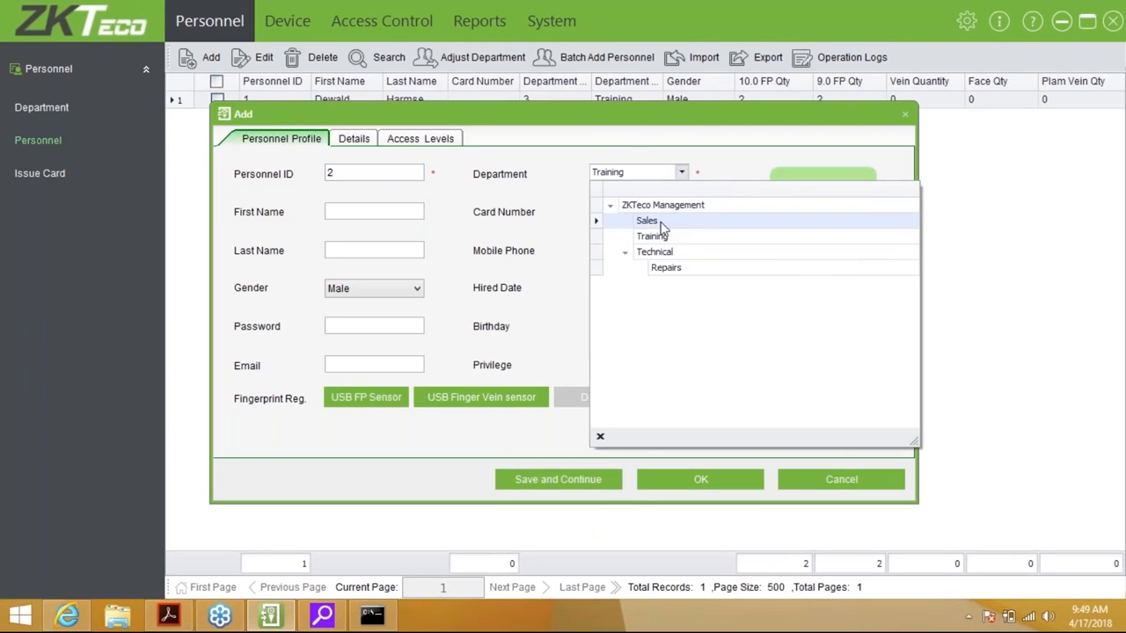
pyautogui.click(655, 255)
pyautogui.click(373, 212)
pyautogui.press('Tab')
# Enrol the left index fingerprint by USB sensor and save the second employee
pyautogui.click(379, 326)
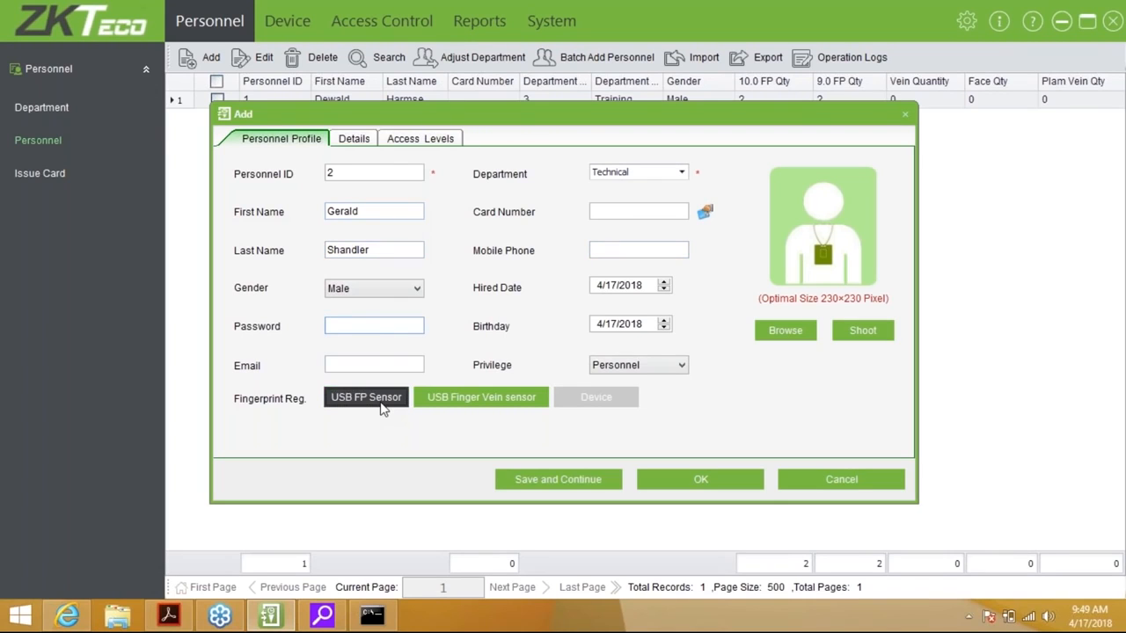
pyautogui.click(382, 403)
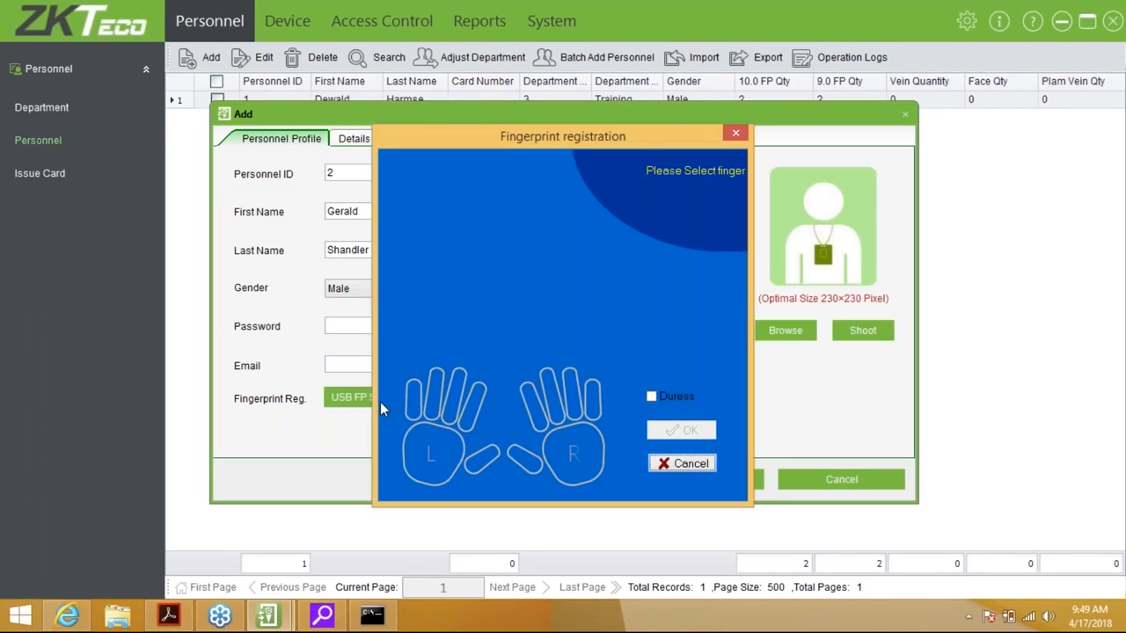
pyautogui.click(466, 403)
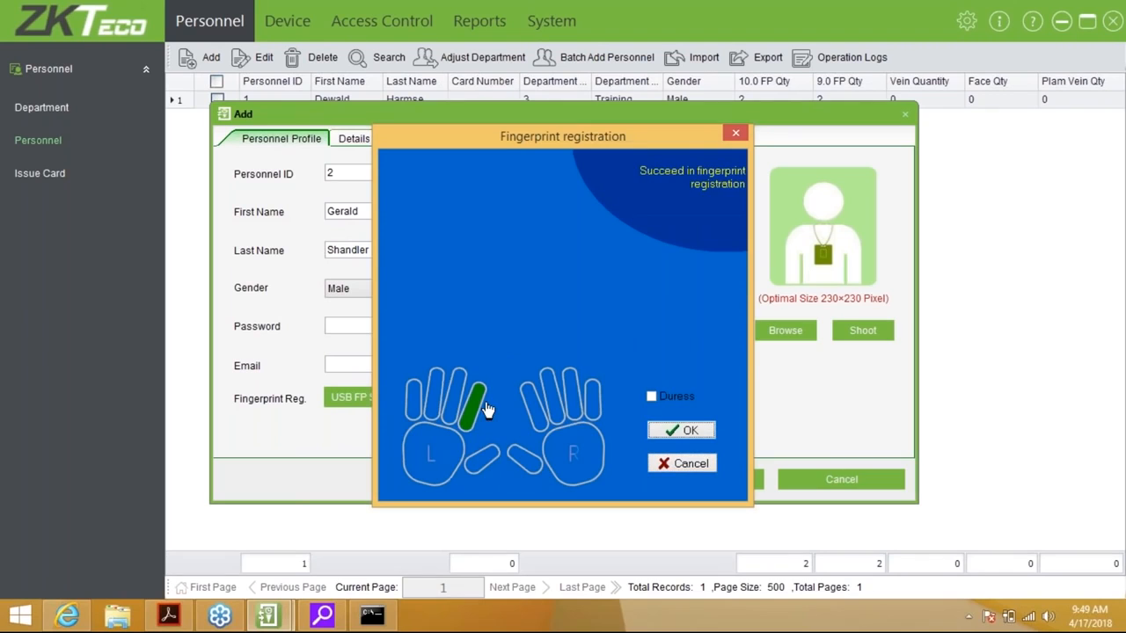
pyautogui.click(671, 431)
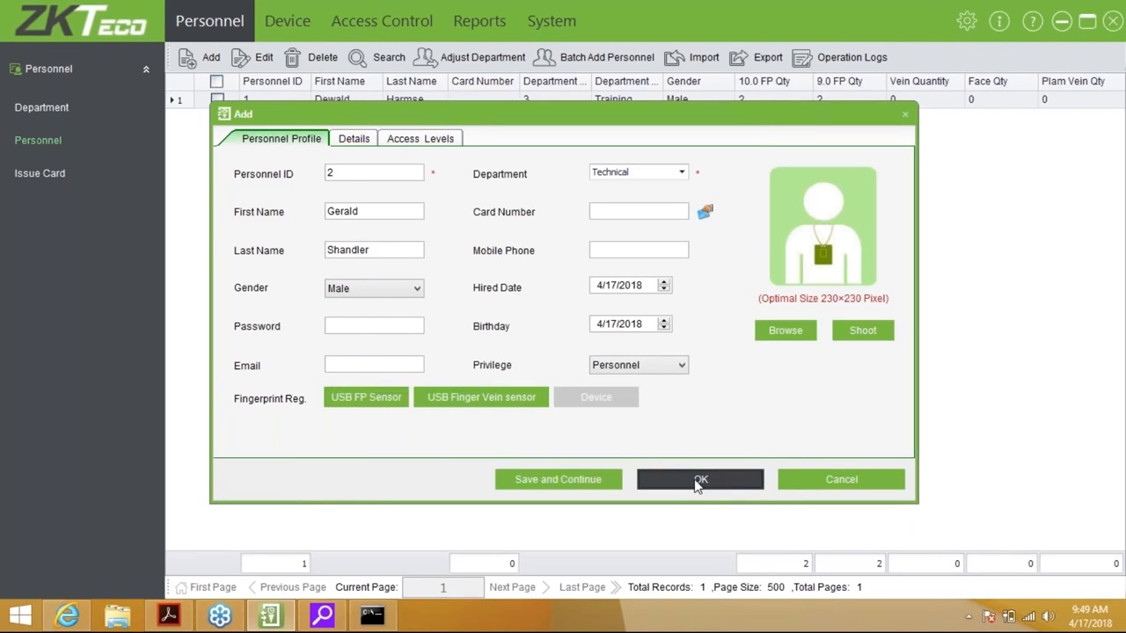
pyautogui.click(699, 480)
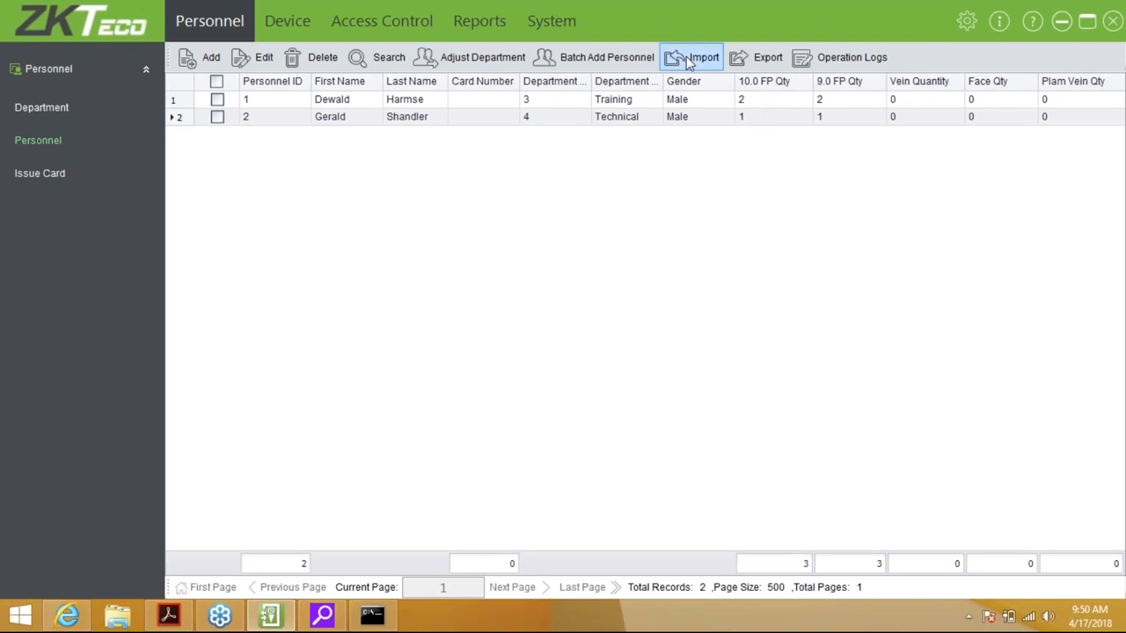
# Go to the Issue Card page from the Personnel sidebar
pyautogui.click(49, 176)
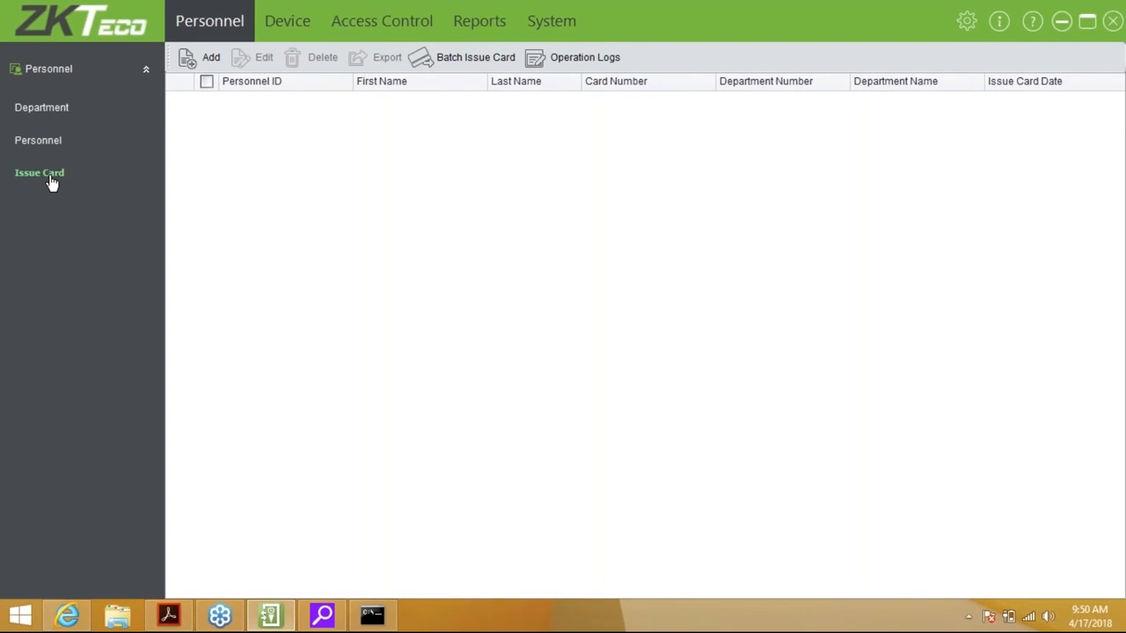
pyautogui.click(208, 57)
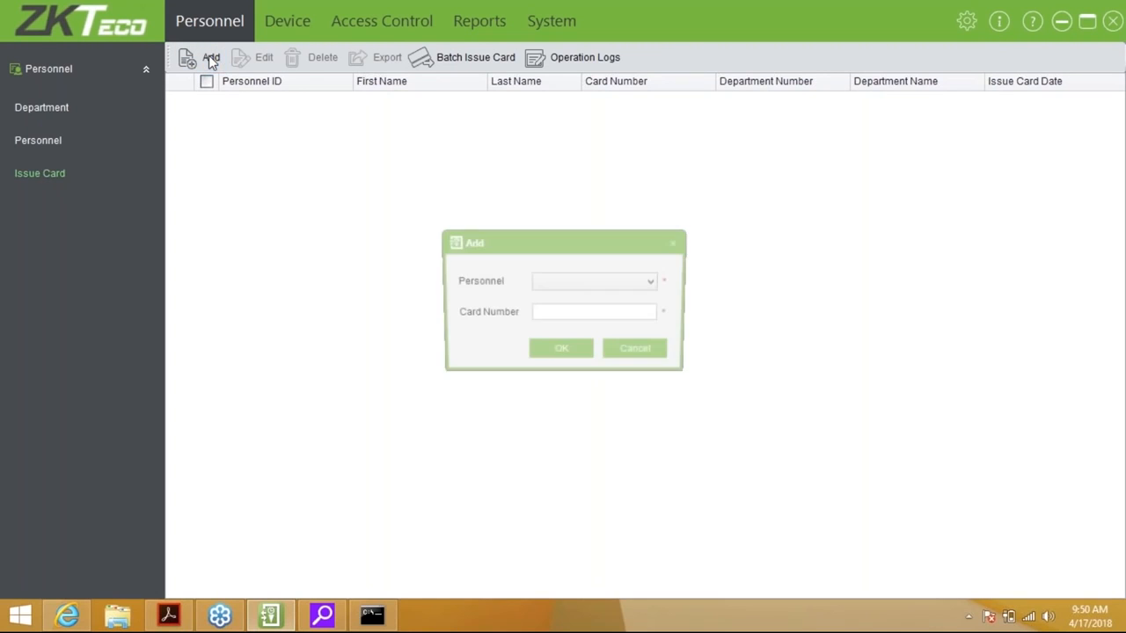
pyautogui.click(593, 283)
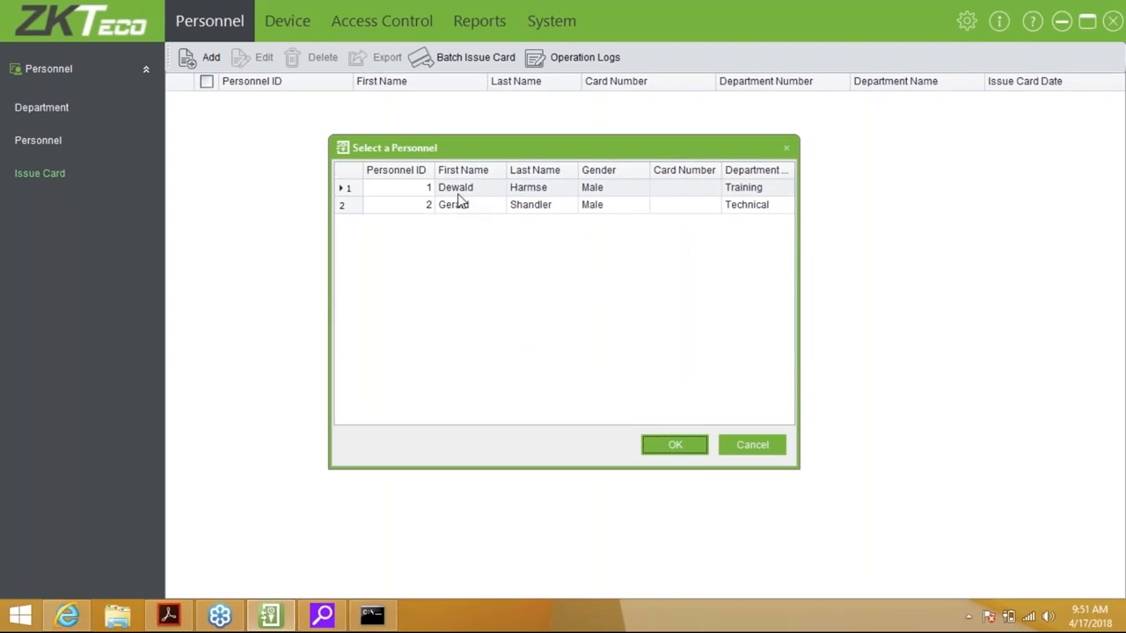
pyautogui.click(466, 190)
pyautogui.doubleClick(467, 196)
pyautogui.click(559, 314)
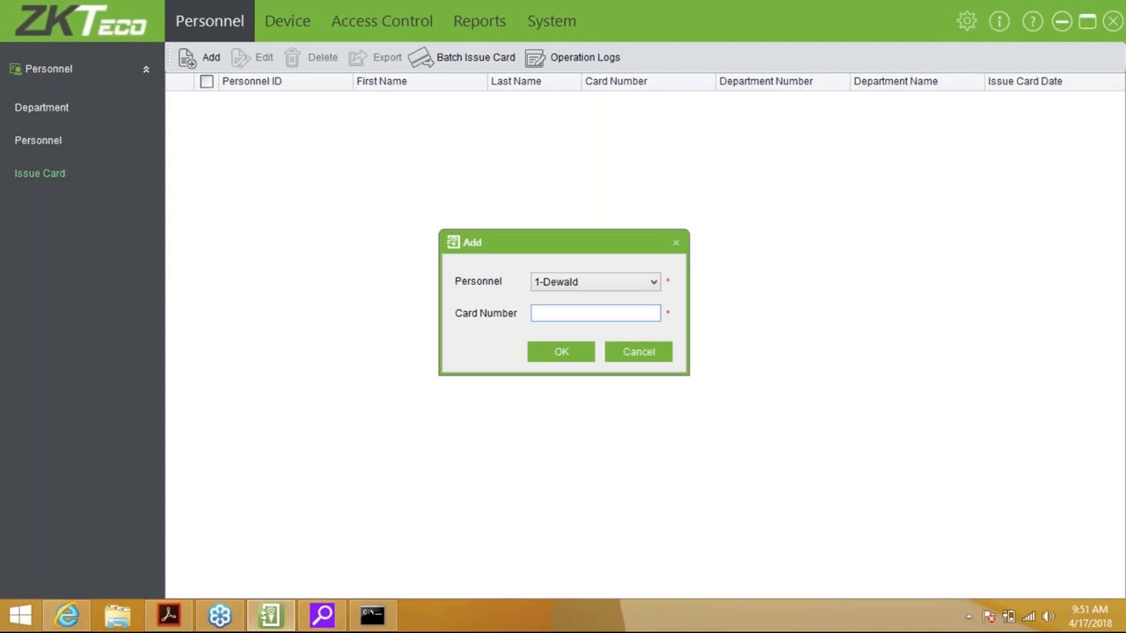
pyautogui.click(637, 352)
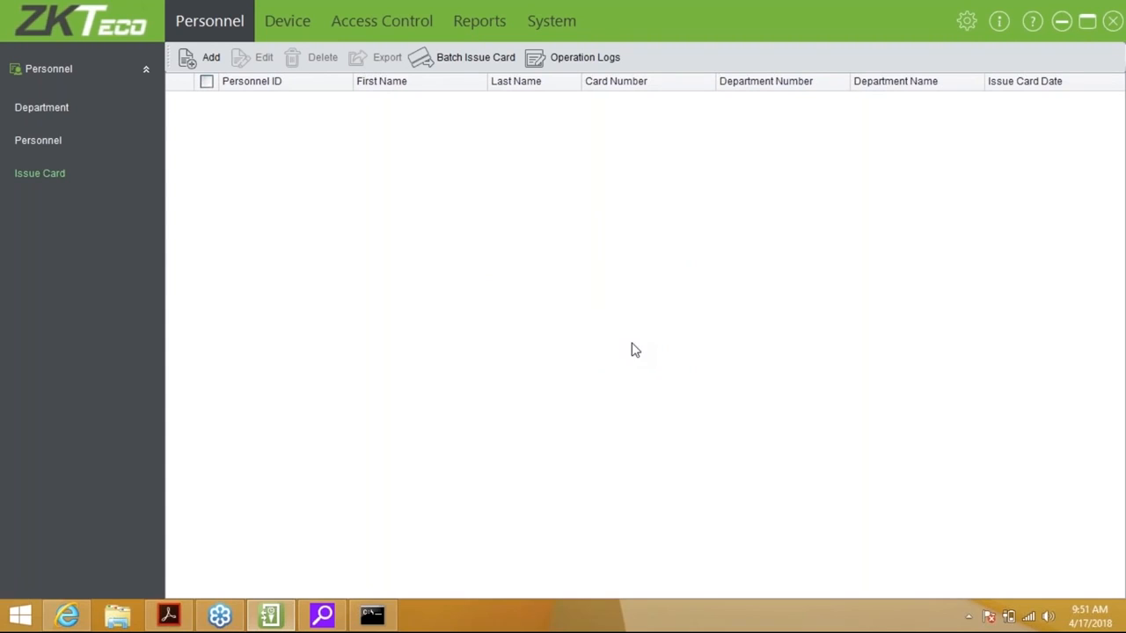
pyautogui.click(463, 65)
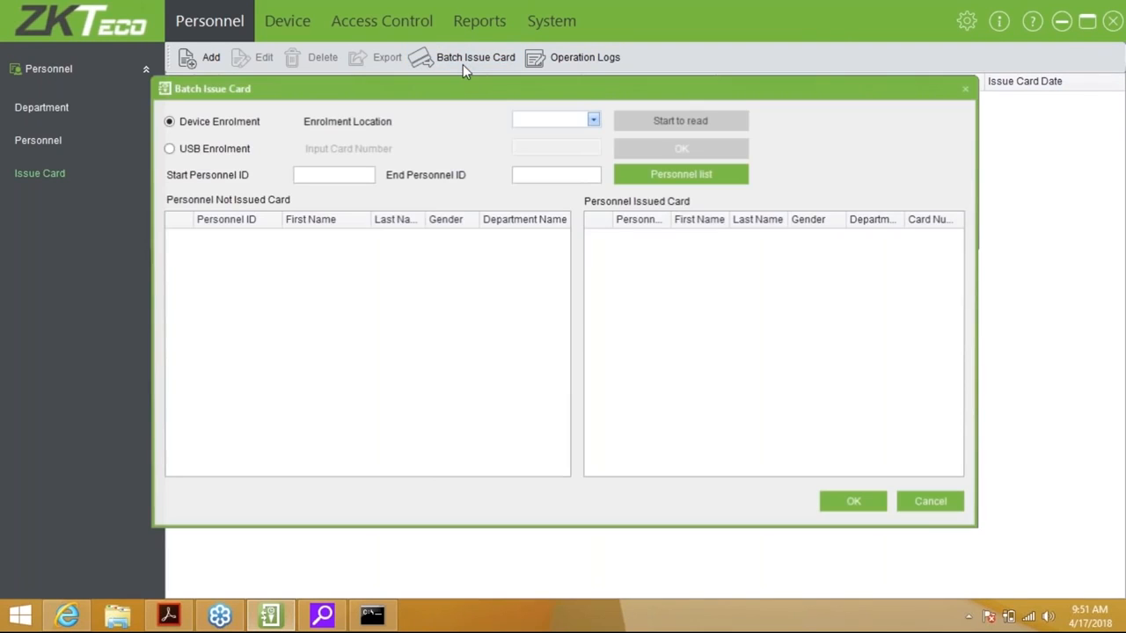
pyautogui.click(168, 149)
pyautogui.click(317, 175)
pyautogui.write('1')
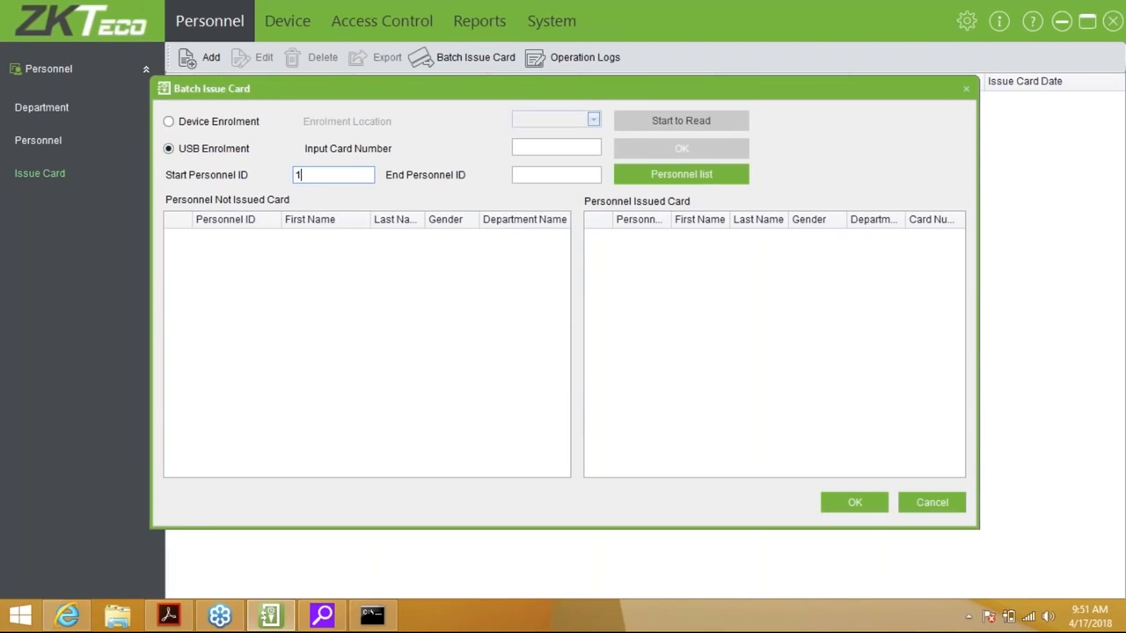
pyautogui.press('Tab')
pyautogui.write('2')
pyautogui.click(694, 175)
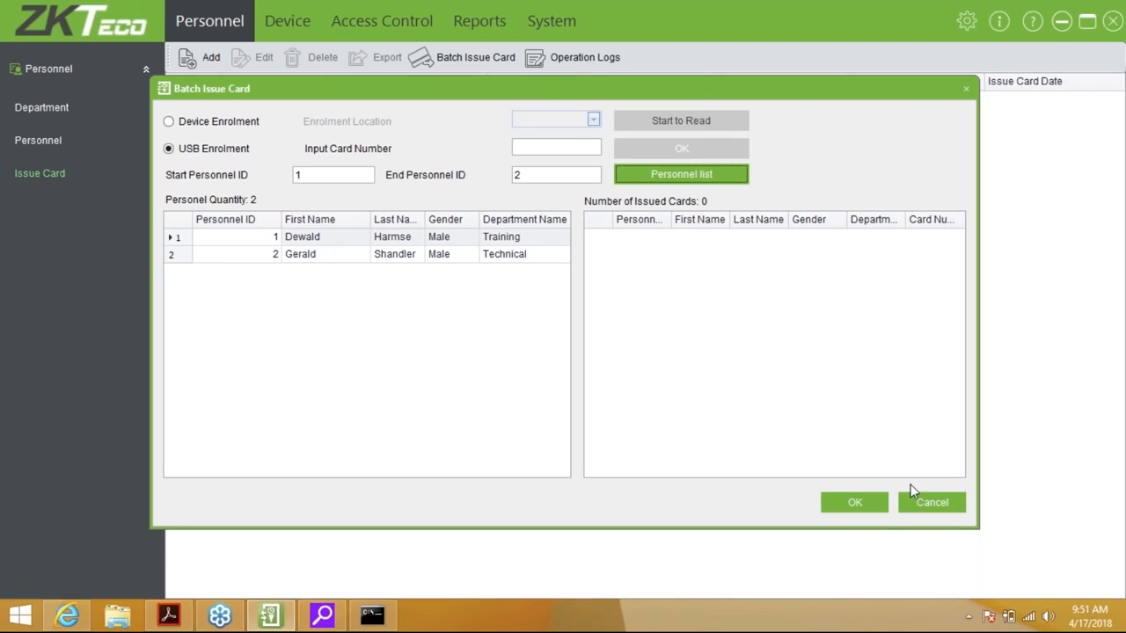
pyautogui.click(922, 503)
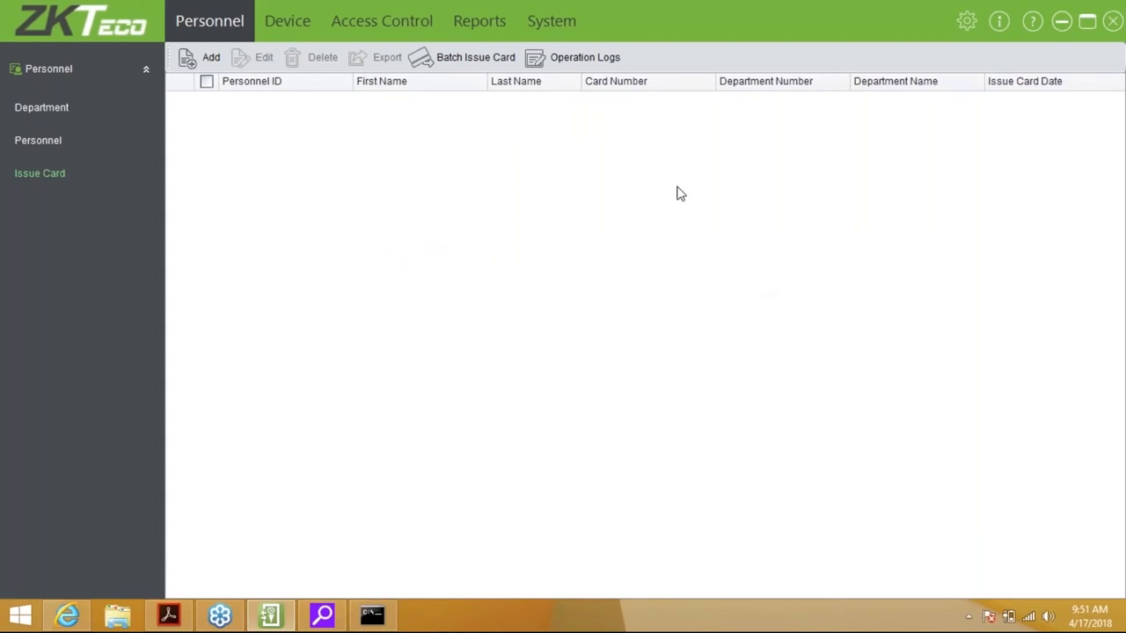
# Return to the Personnel list showing both employees, their departments and fingerprints
pyautogui.click(39, 154)
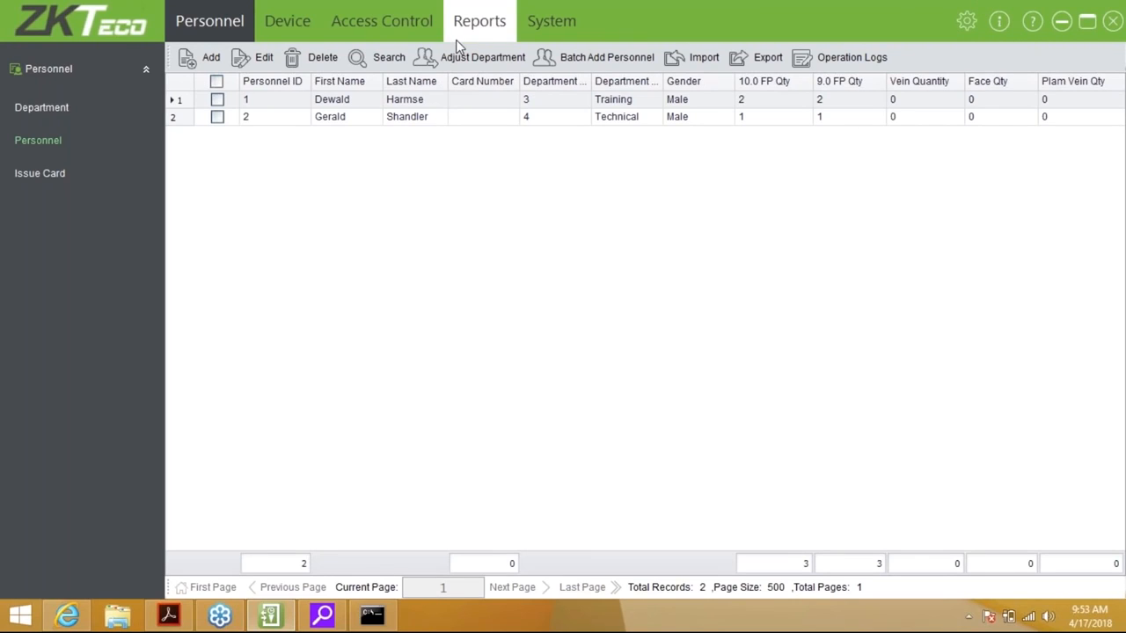
# Switch to Access Control's Real-Time Monitoring page with the Front door listed
pyautogui.click(408, 41)
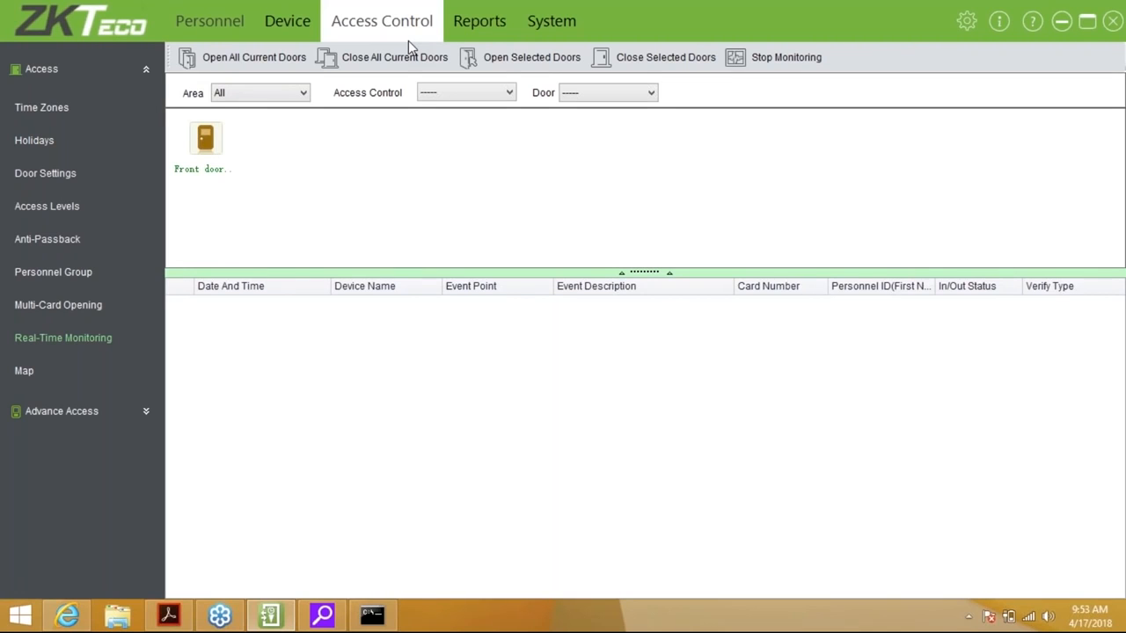
# Cancel the Front door alarm and close the progress report
pyautogui.moveTo(212, 155)
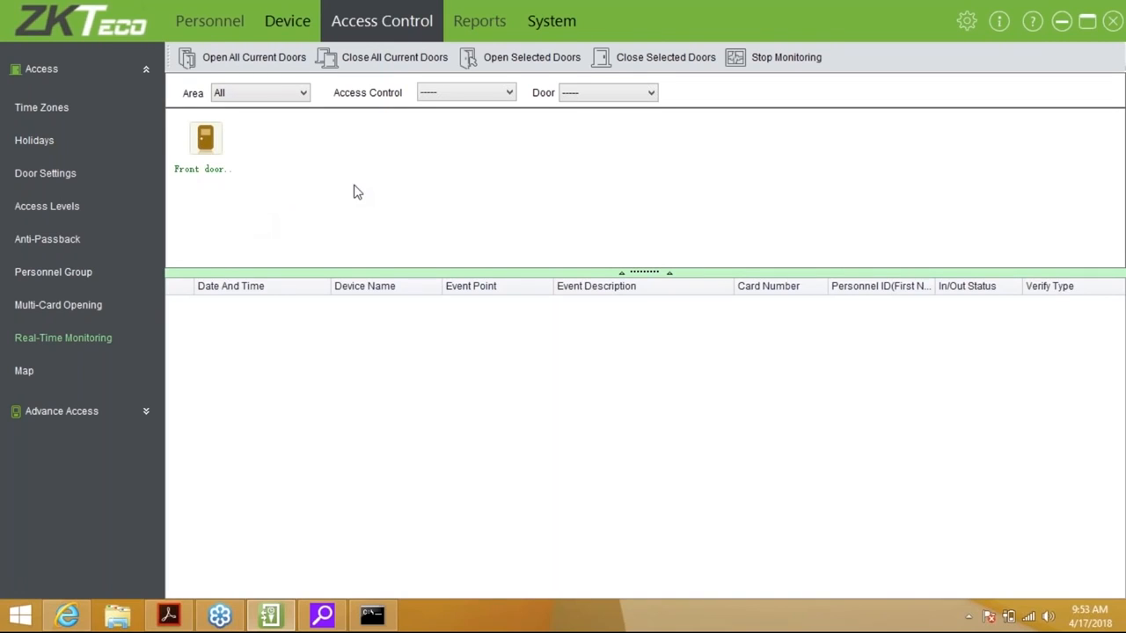
pyautogui.moveTo(233, 126)
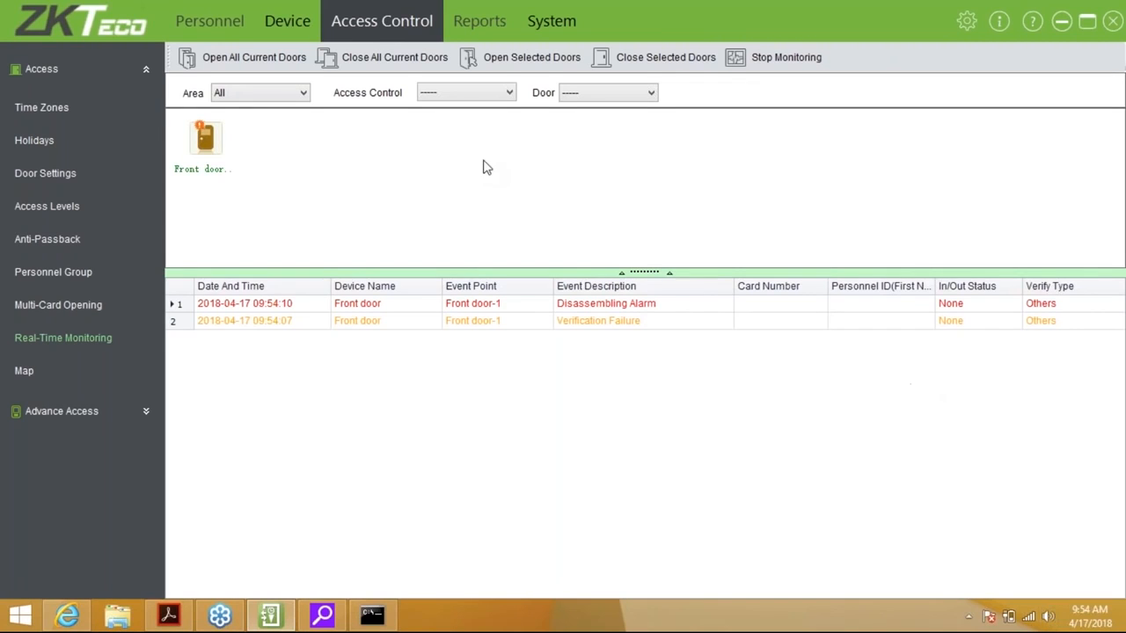
pyautogui.rightClick(219, 134)
pyautogui.click(265, 175)
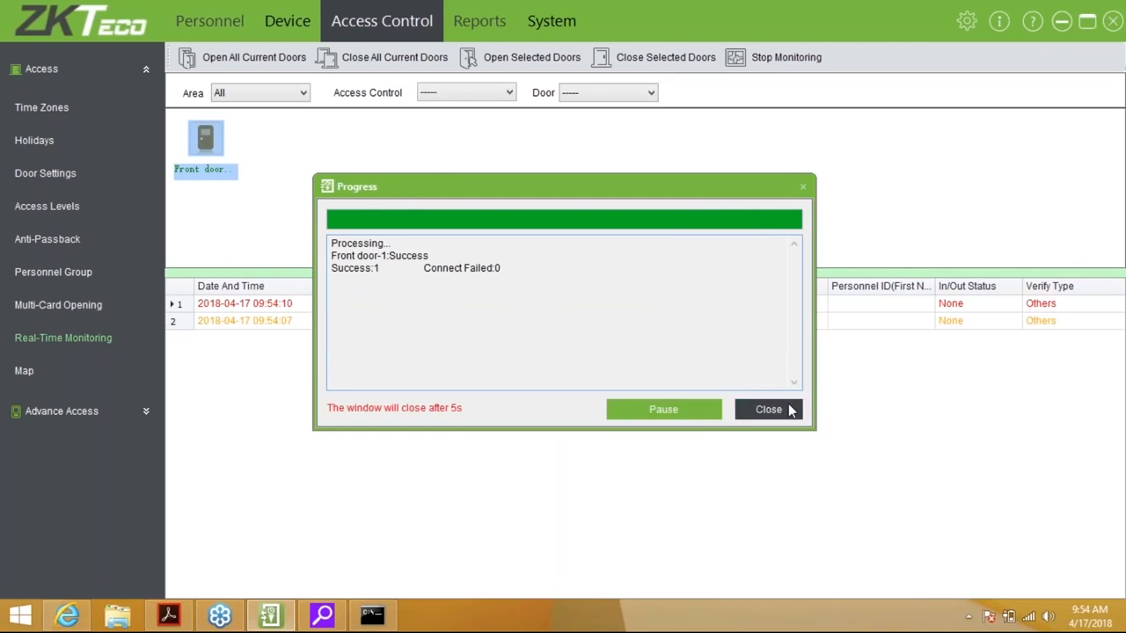
pyautogui.click(787, 410)
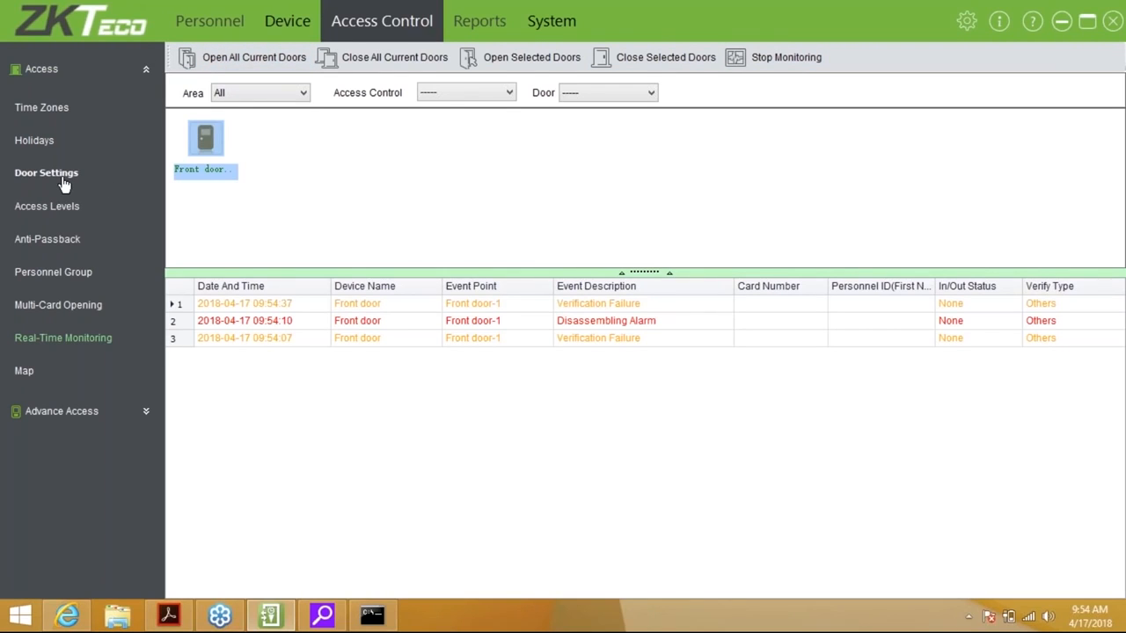
pyautogui.click(42, 108)
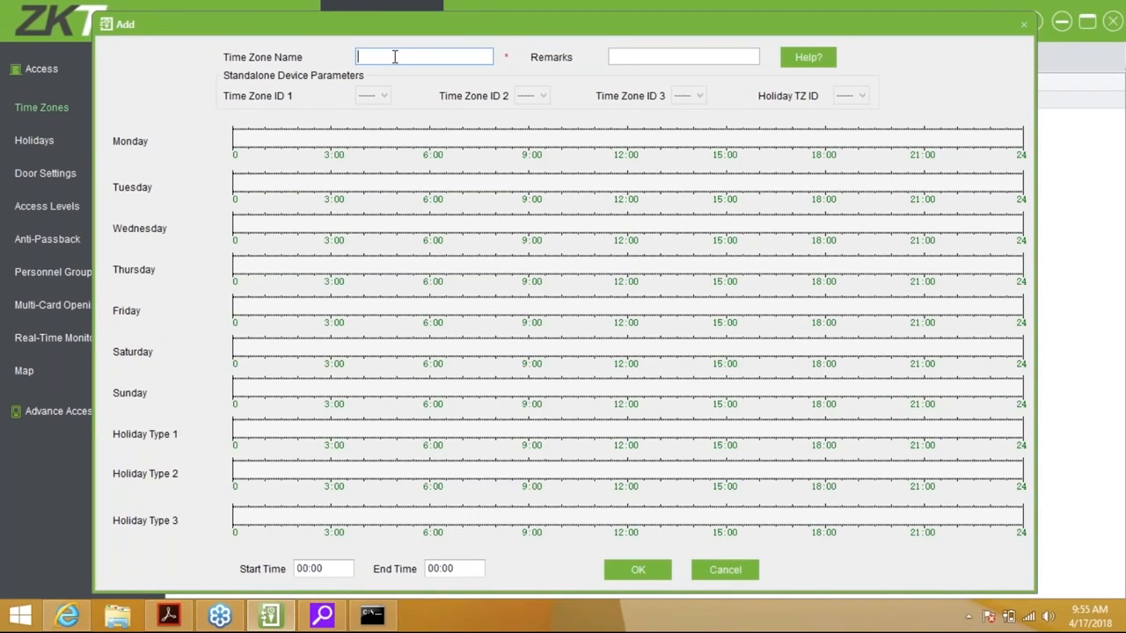
# Mark a Monday access period from about 6:00 and set its end time to 17:00
pyautogui.click(682, 58)
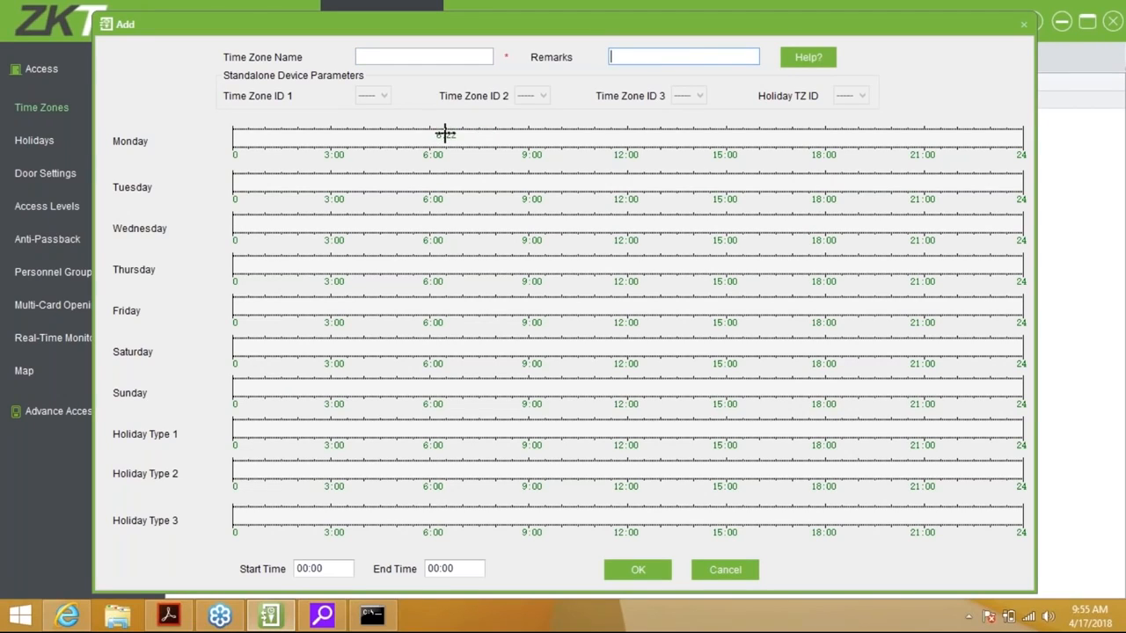
pyautogui.moveTo(431, 138); pyautogui.dragTo(508, 138)
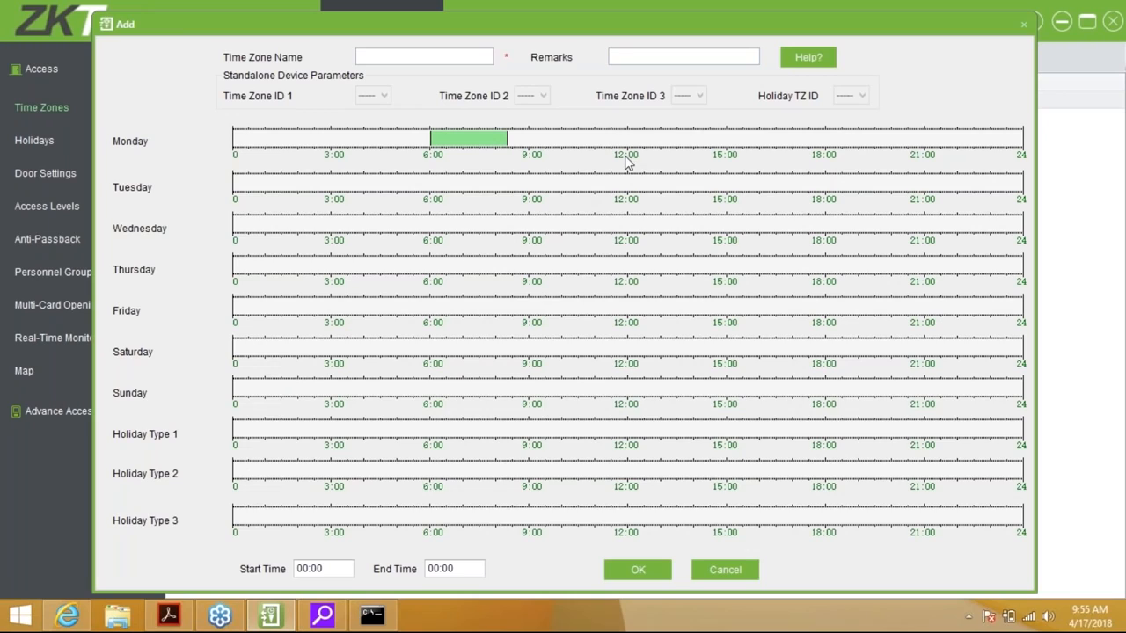
pyautogui.click(482, 143)
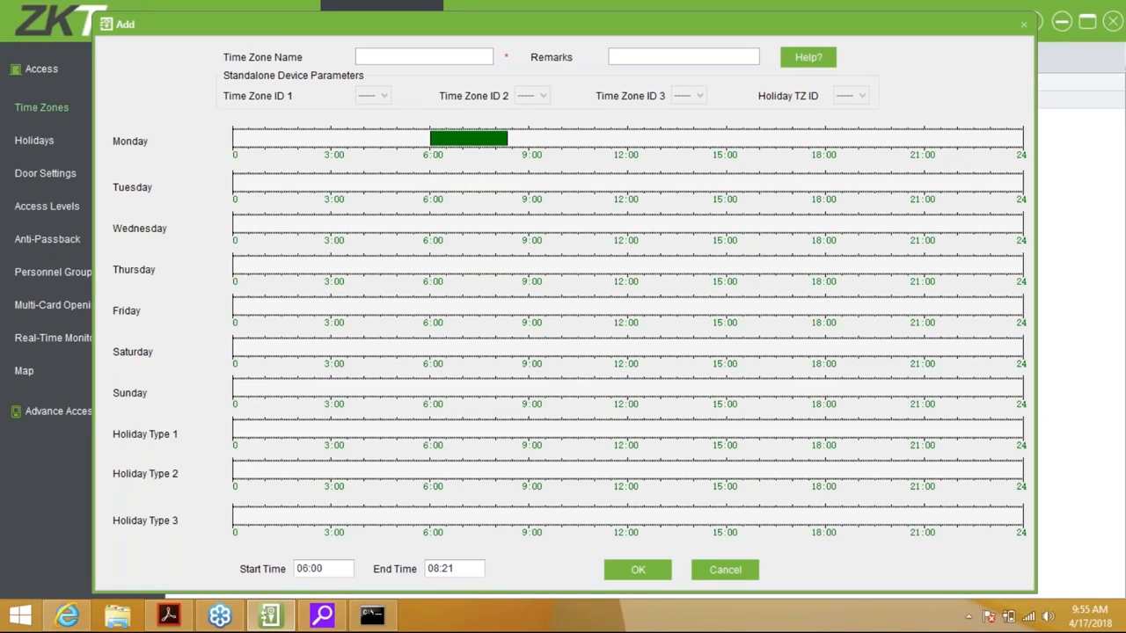
pyautogui.click(432, 569)
pyautogui.write('1700')
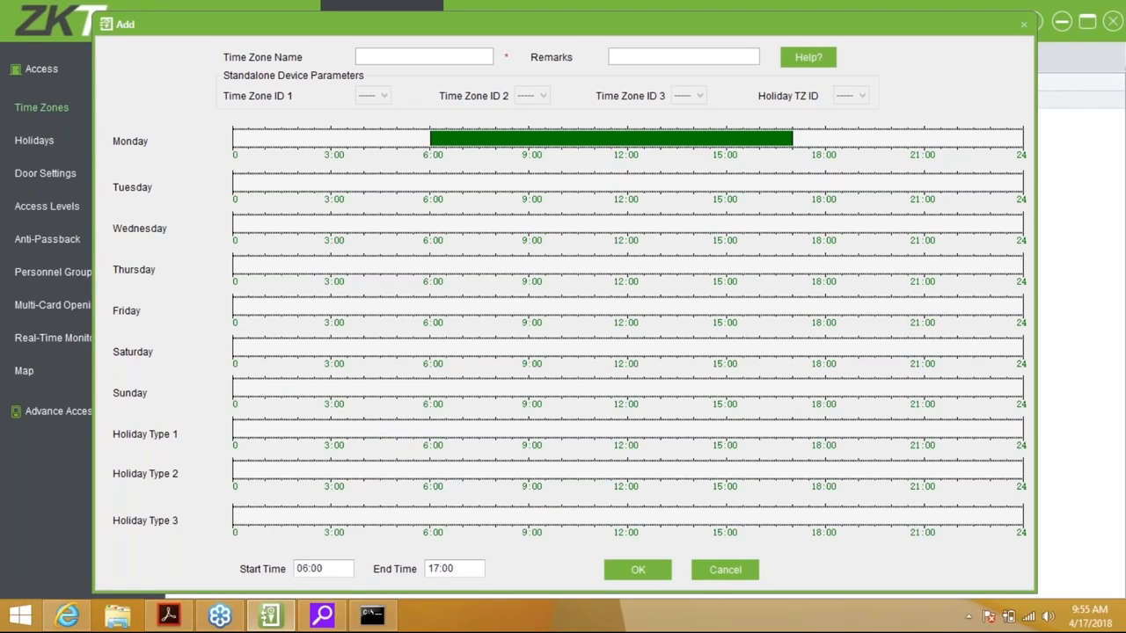
# Draw a short Holiday Type 1 block from 06:03 and try editing its end hour
pyautogui.moveTo(431, 428); pyautogui.dragTo(449, 428)
pyautogui.doubleClick(433, 569)
pyautogui.write('12:')
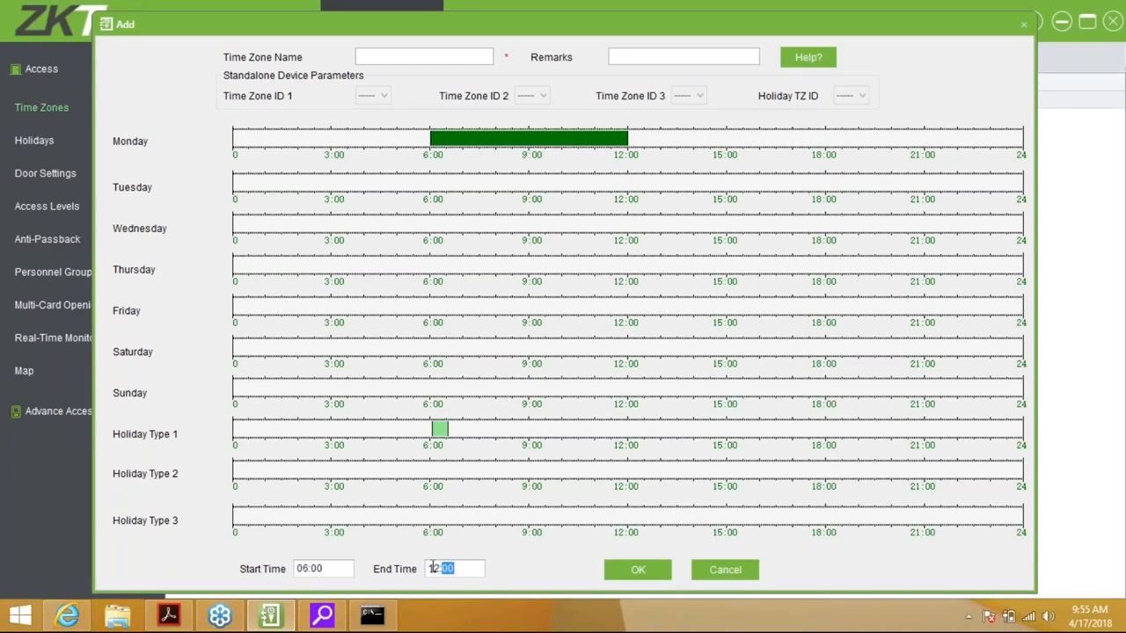
pyautogui.write('17')
pyautogui.click(438, 566)
pyautogui.write('1700')
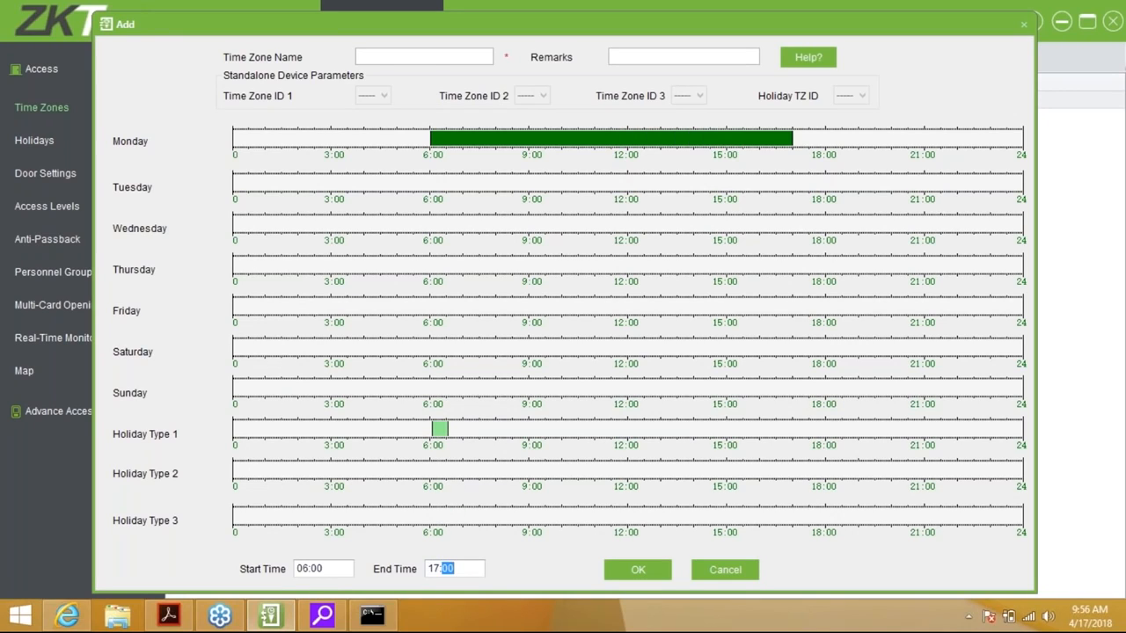
pyautogui.moveTo(442, 433); pyautogui.dragTo(449, 431)
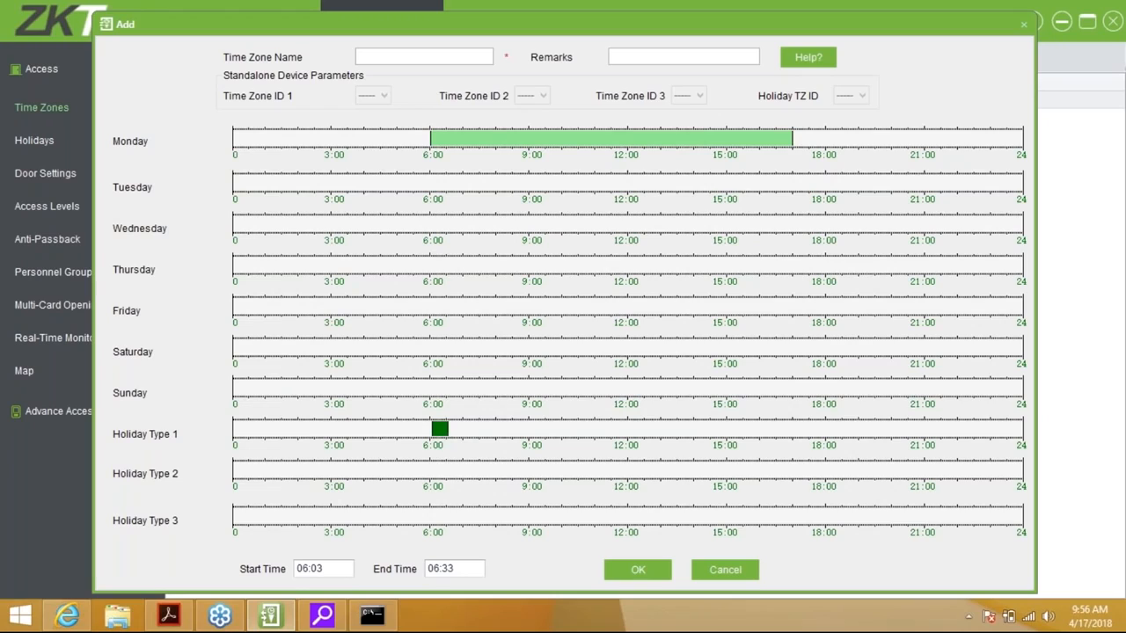
pyautogui.click(434, 571)
pyautogui.write('12')
pyautogui.click(496, 544)
# Stretch the Holiday Type 1 block to about 7:26, enter end 1200, then cancel the draft
pyautogui.click(433, 569)
pyautogui.click(301, 569)
pyautogui.click(447, 569)
pyautogui.click(442, 429)
pyautogui.moveTo(448, 431); pyautogui.dragTo(491, 435)
pyautogui.doubleClick(435, 569)
pyautogui.write('1200')
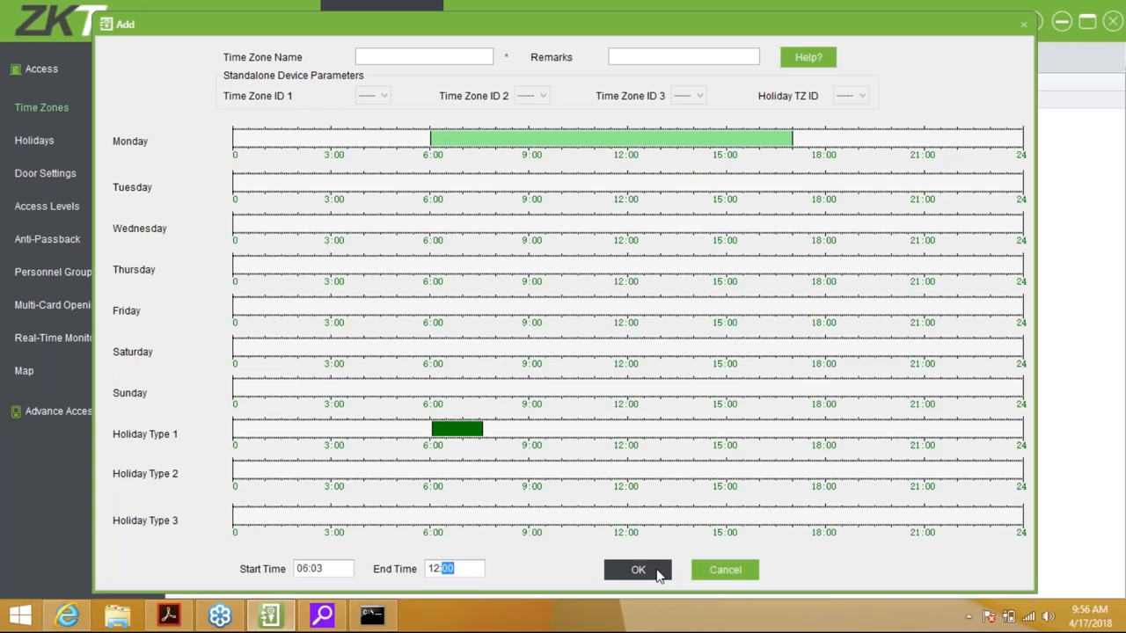
pyautogui.click(726, 572)
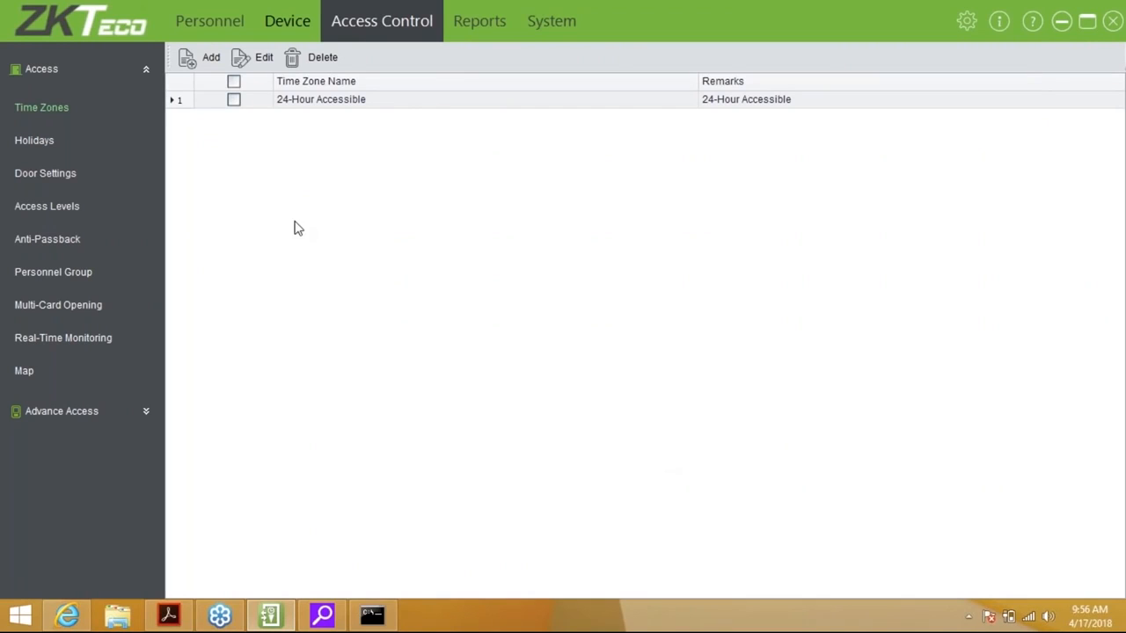
# Start a new holiday named New Years in the Holidays list
pyautogui.click(25, 149)
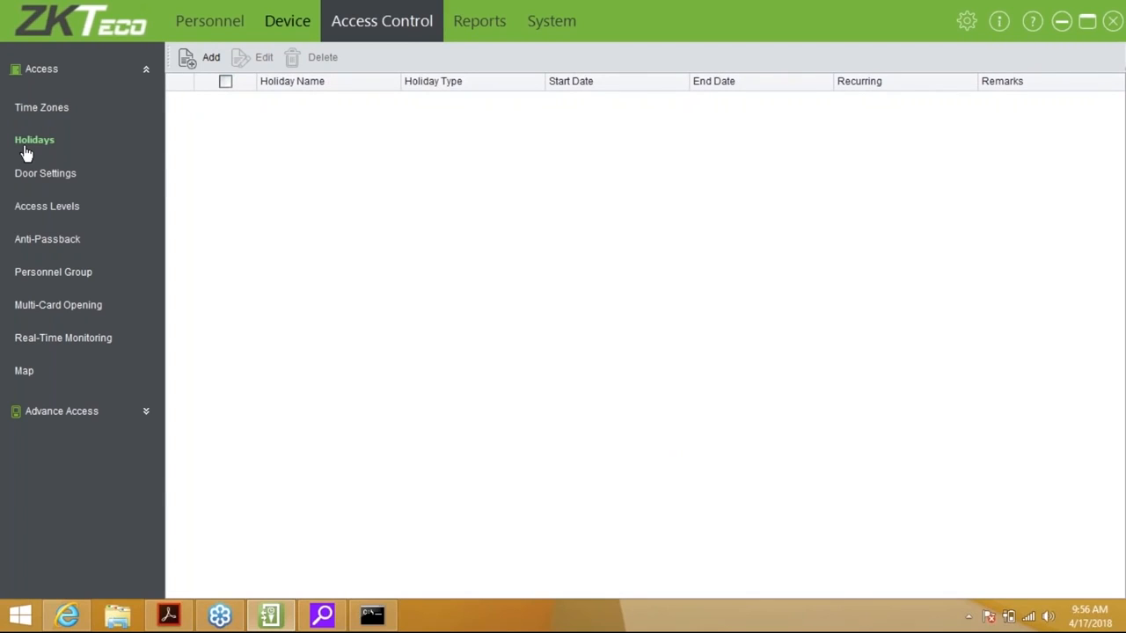
pyautogui.click(199, 54)
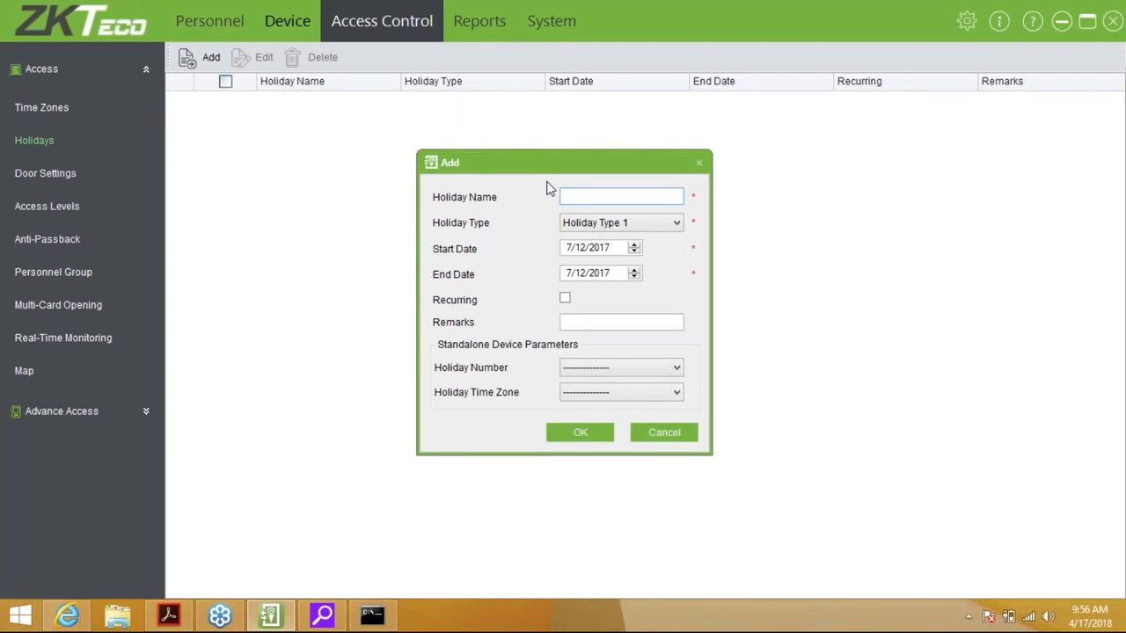
pyautogui.write('New Years')
# Set the holiday's start and end dates to 2018-01-01
pyautogui.click(607, 249)
pyautogui.click(603, 272)
pyautogui.press('Up')
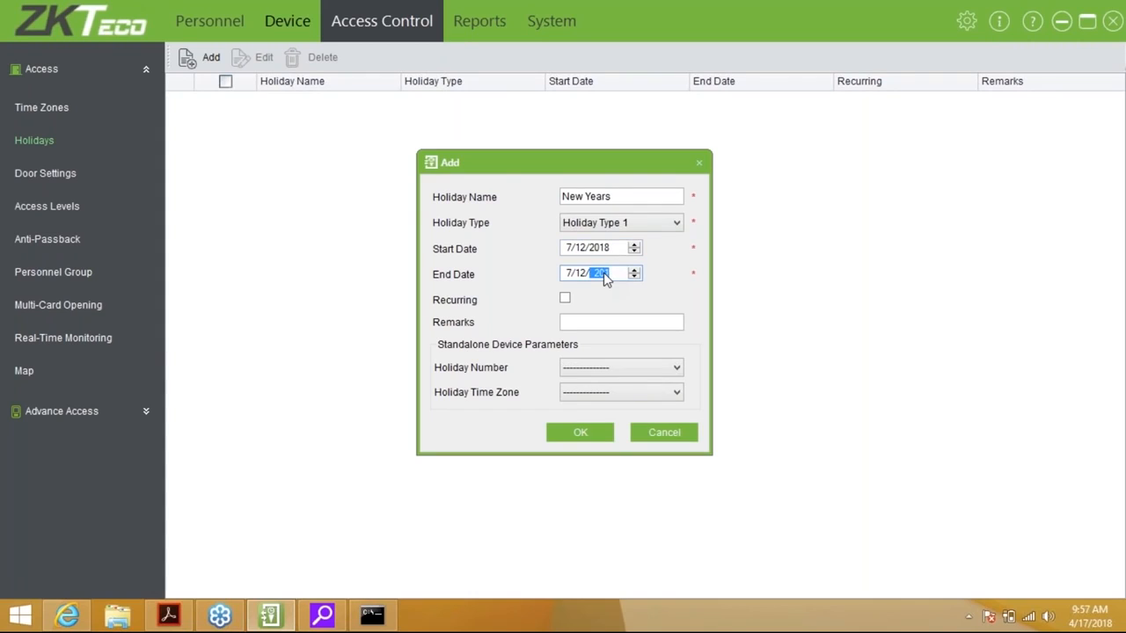
pyautogui.click(568, 273)
pyautogui.write('1')
pyautogui.click(567, 248)
pyautogui.click(583, 250)
pyautogui.write('1')
pyautogui.click(583, 274)
pyautogui.write('1')
# Make it recurring with holiday number 10 and time zone 1, save, and sync later
pyautogui.click(565, 298)
pyautogui.click(598, 321)
pyautogui.click(597, 367)
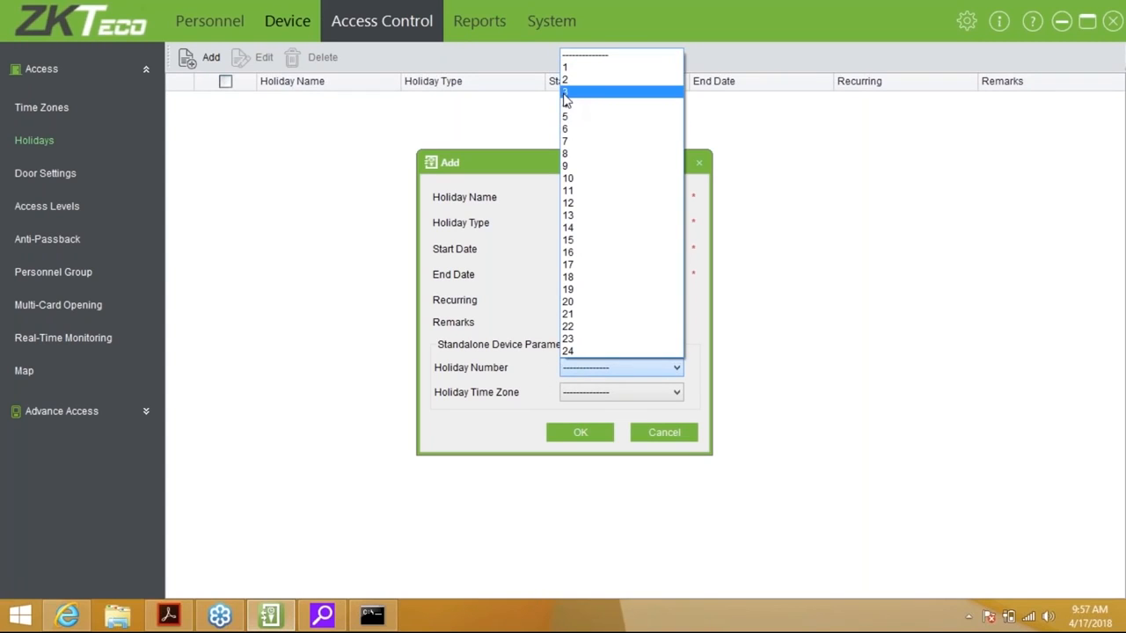
pyautogui.click(596, 179)
pyautogui.click(602, 393)
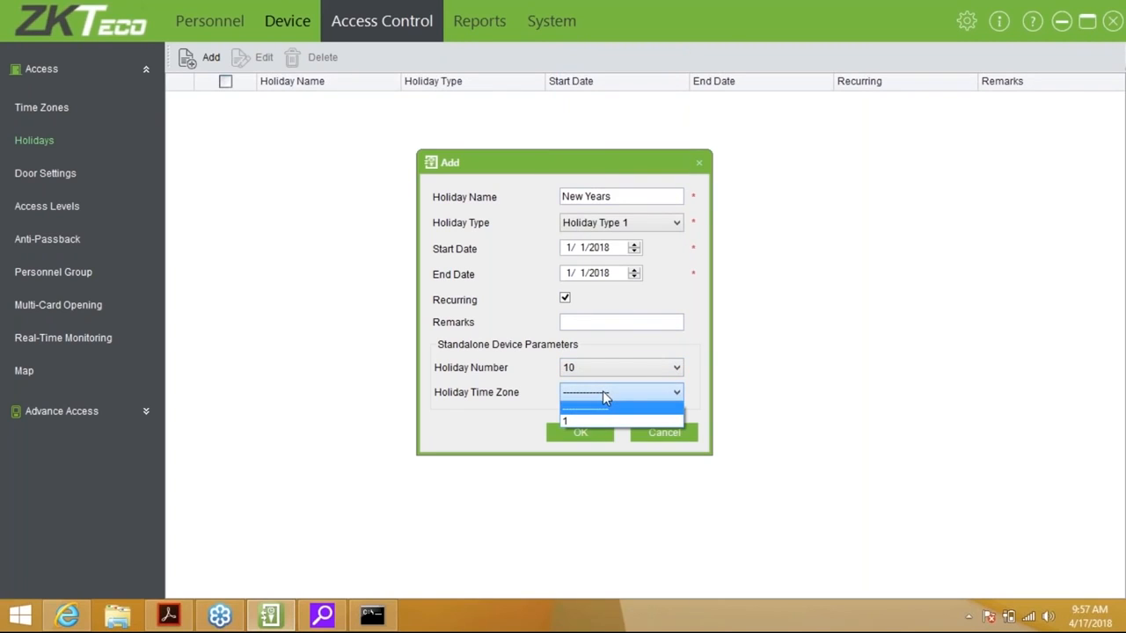
pyautogui.click(574, 429)
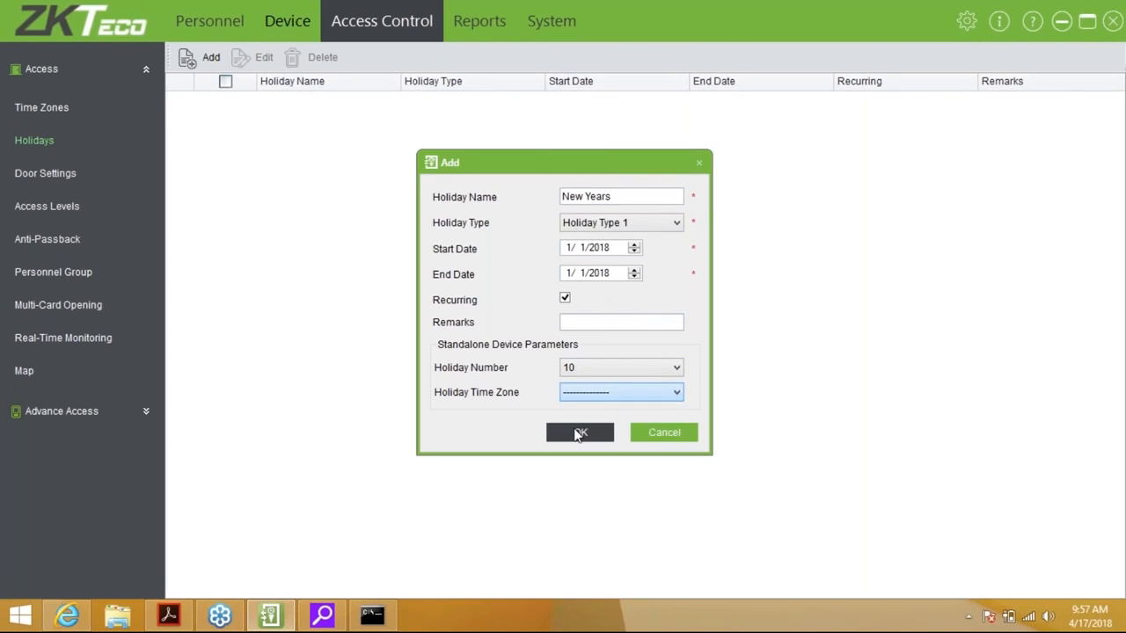
pyautogui.click(586, 393)
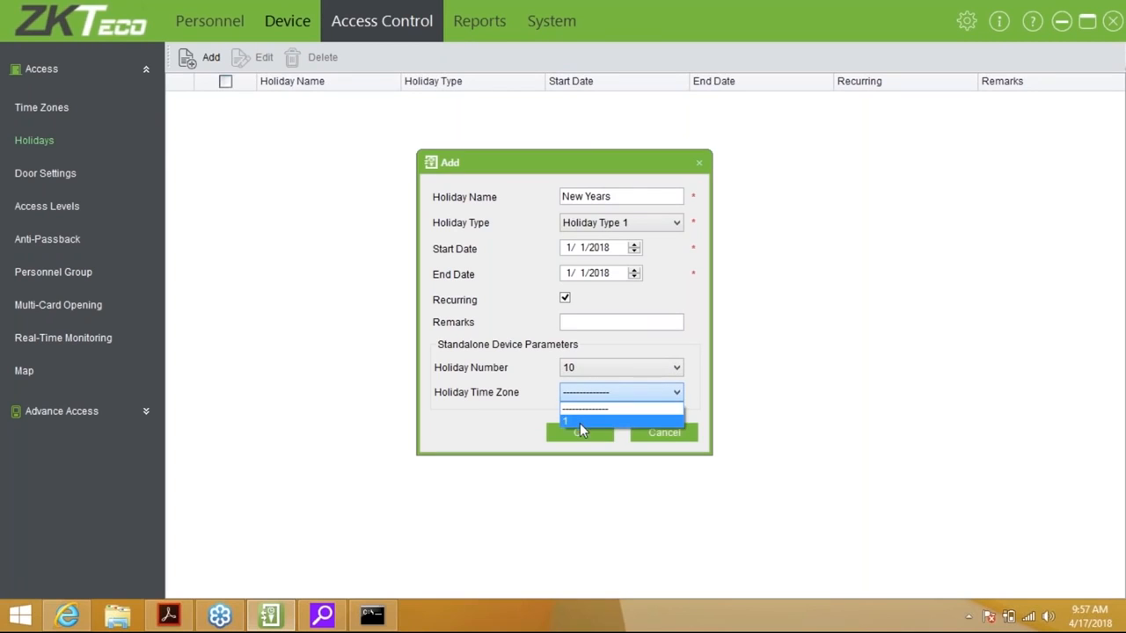
pyautogui.click(580, 423)
pyautogui.click(569, 435)
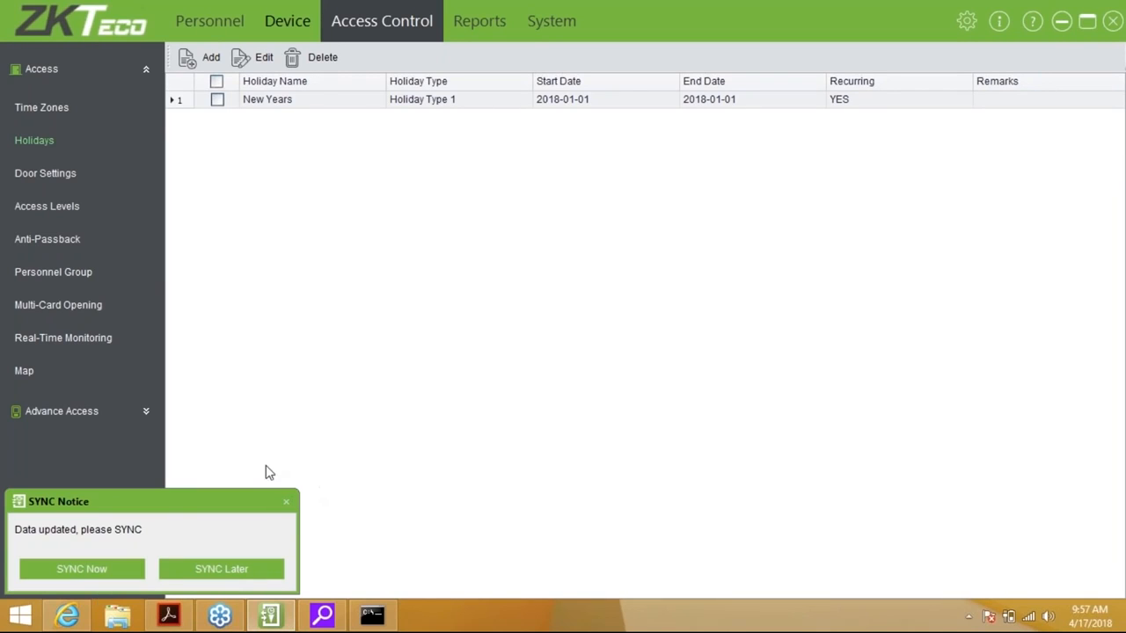
pyautogui.click(238, 577)
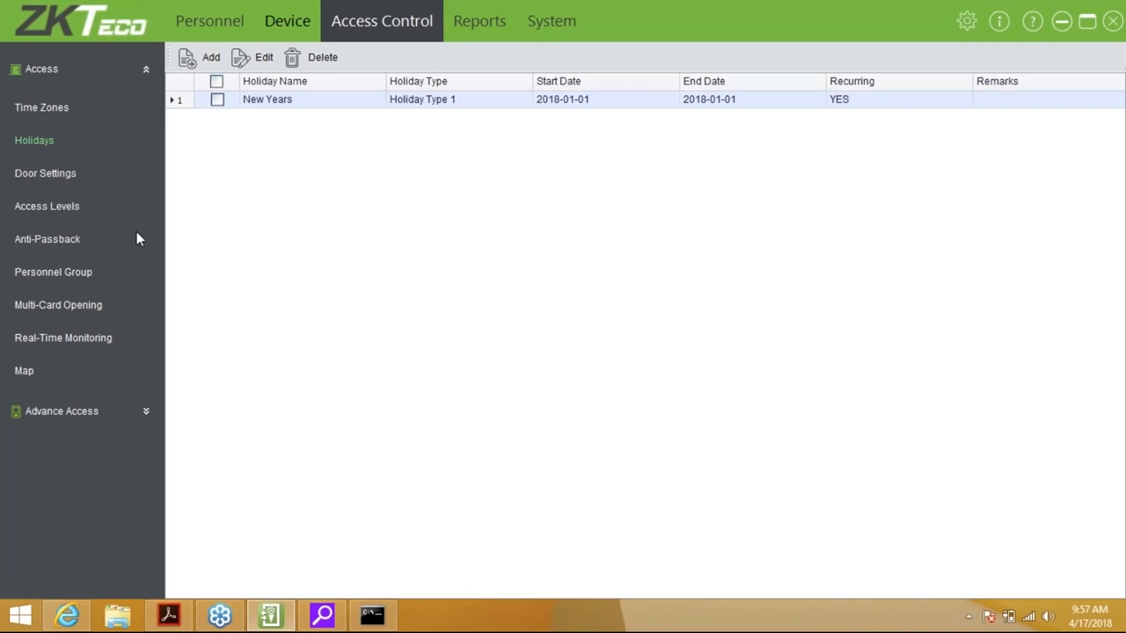
pyautogui.click(46, 174)
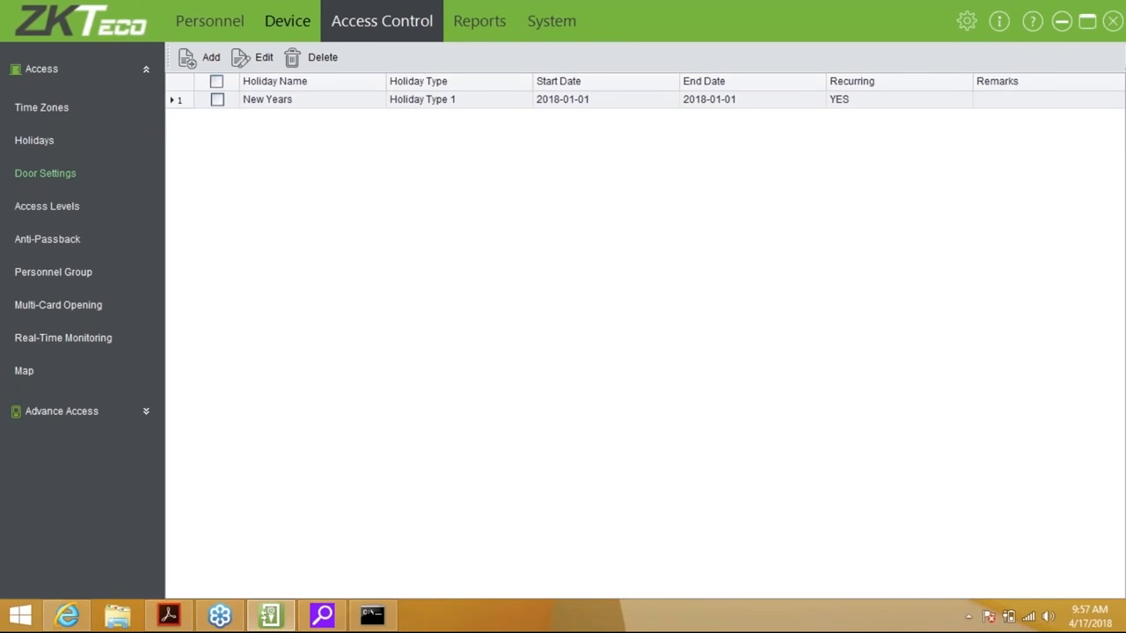
# Show the Door Settings list with the Front door-1 entry
pyautogui.click(46, 173)
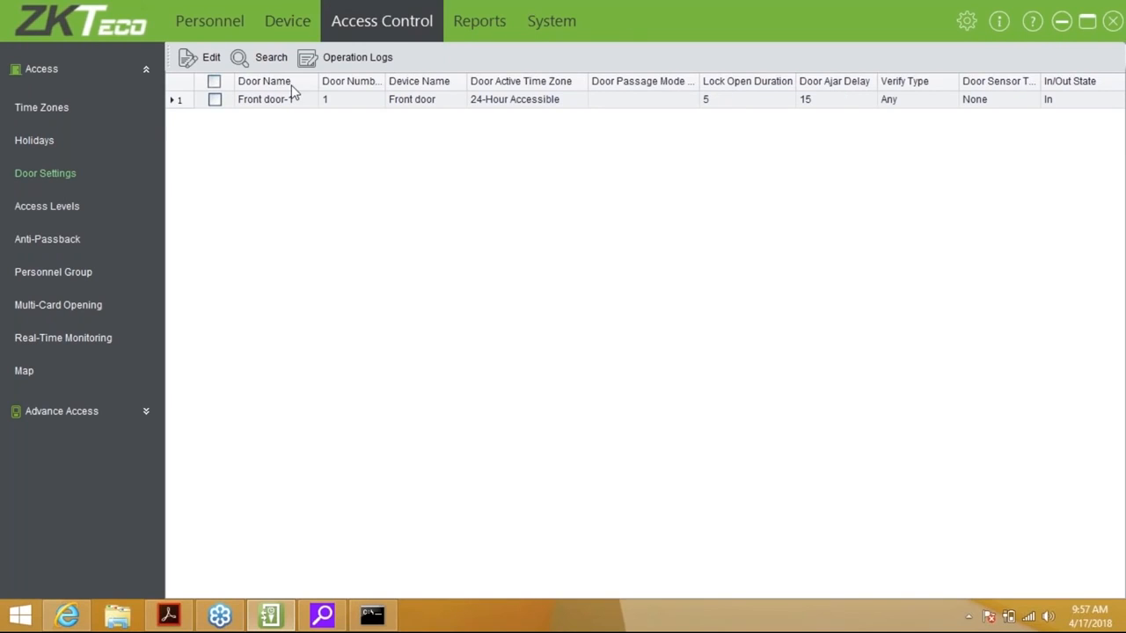
# Edit Front door-1: no passage mode time zone, verify type Any, sensor None, time attendance off
pyautogui.doubleClick(220, 104)
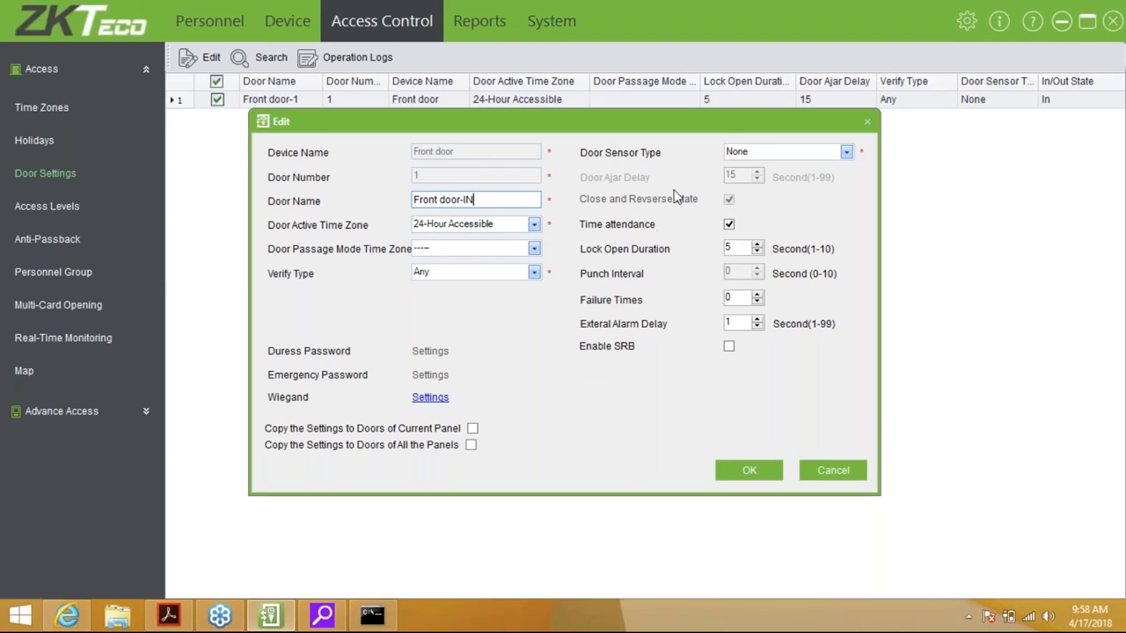
pyautogui.click(474, 249)
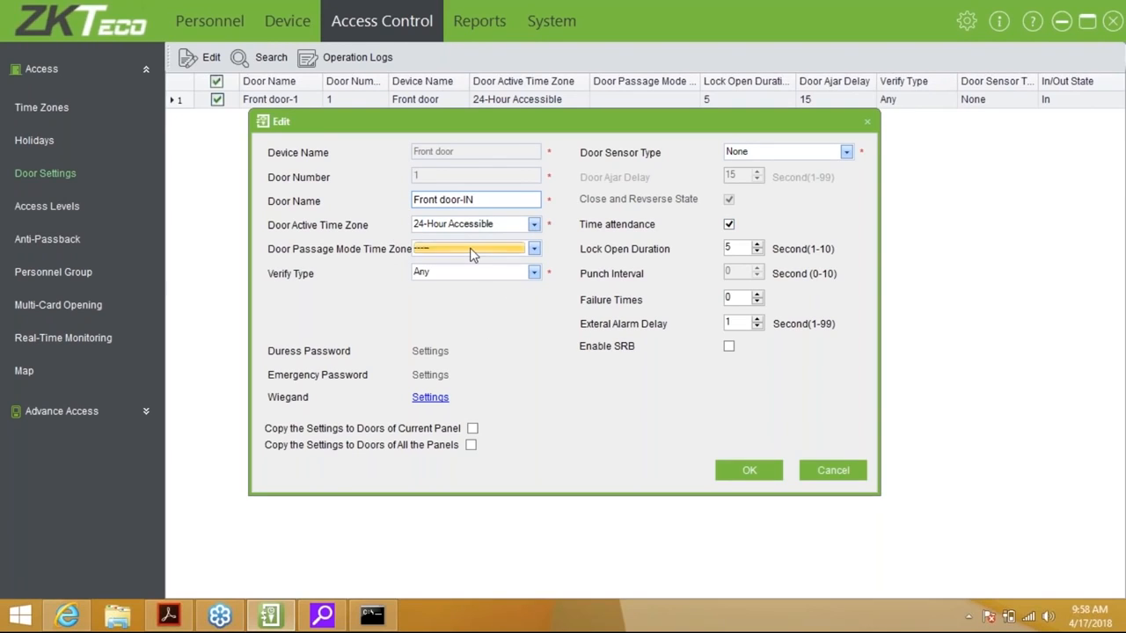
pyautogui.click(460, 269)
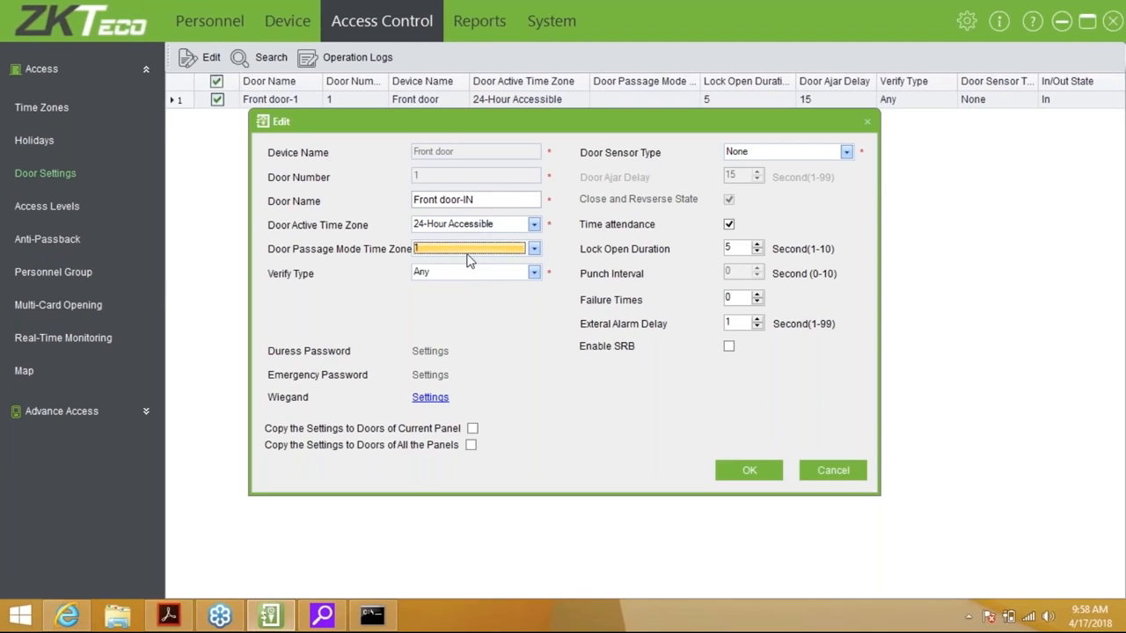
pyautogui.click(480, 252)
pyautogui.click(471, 262)
pyautogui.click(471, 271)
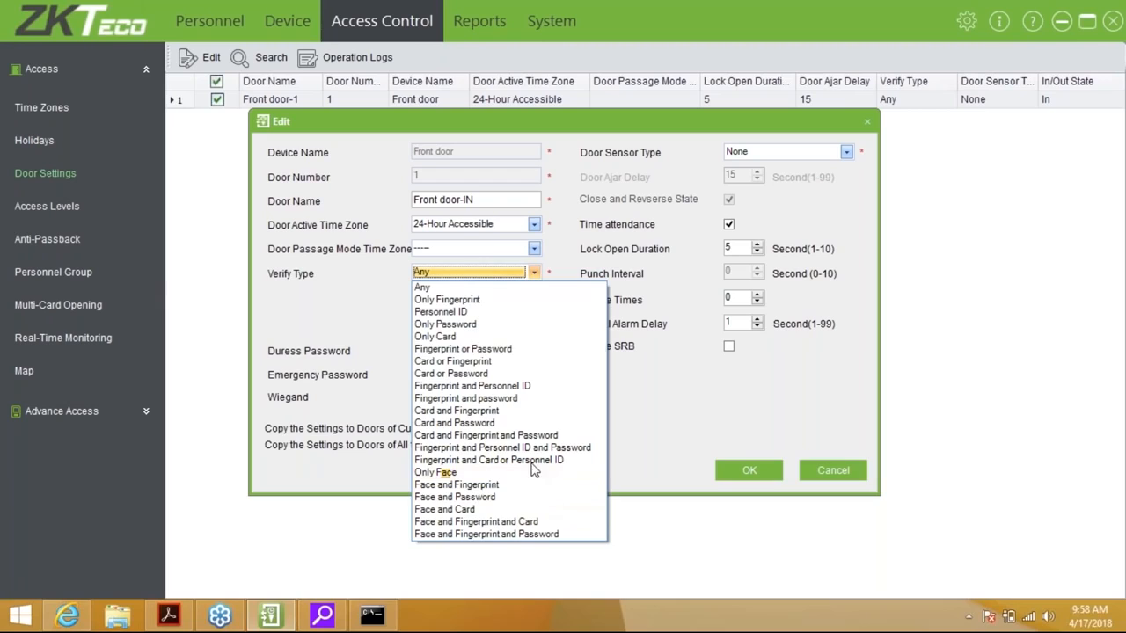
pyautogui.click(466, 287)
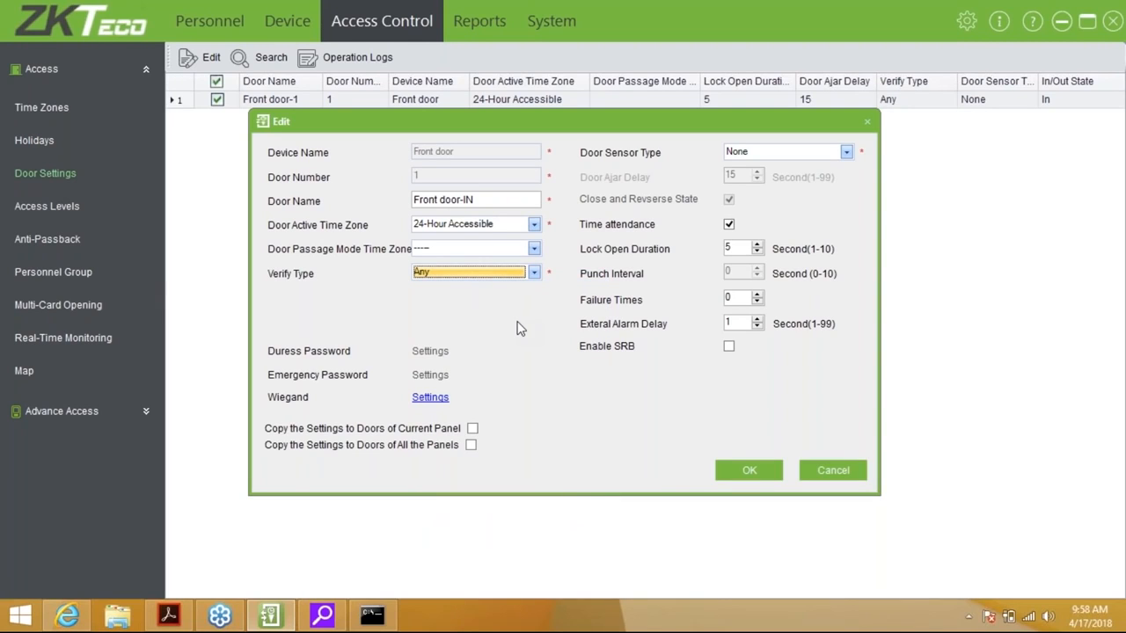
pyautogui.click(826, 155)
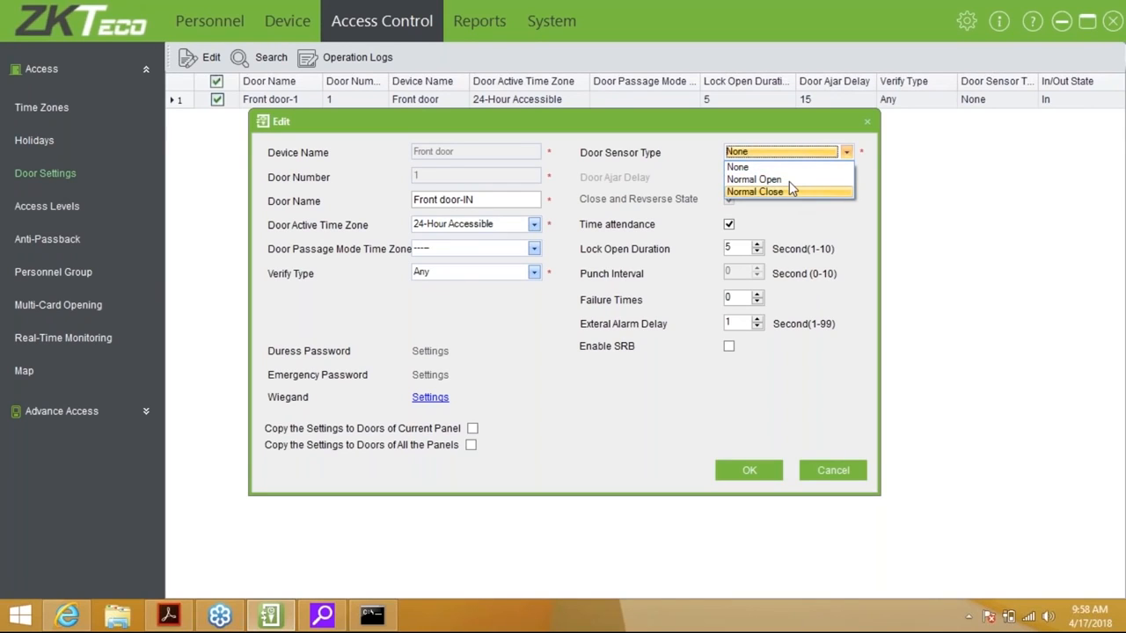
pyautogui.click(831, 159)
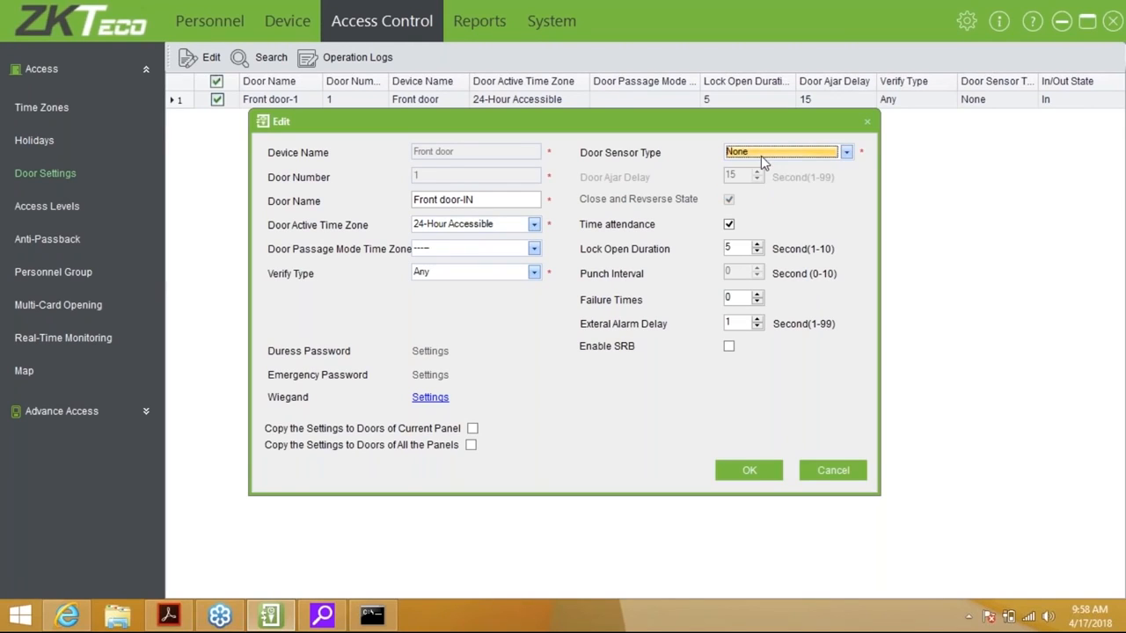
pyautogui.click(731, 227)
pyautogui.click(729, 226)
pyautogui.click(729, 226)
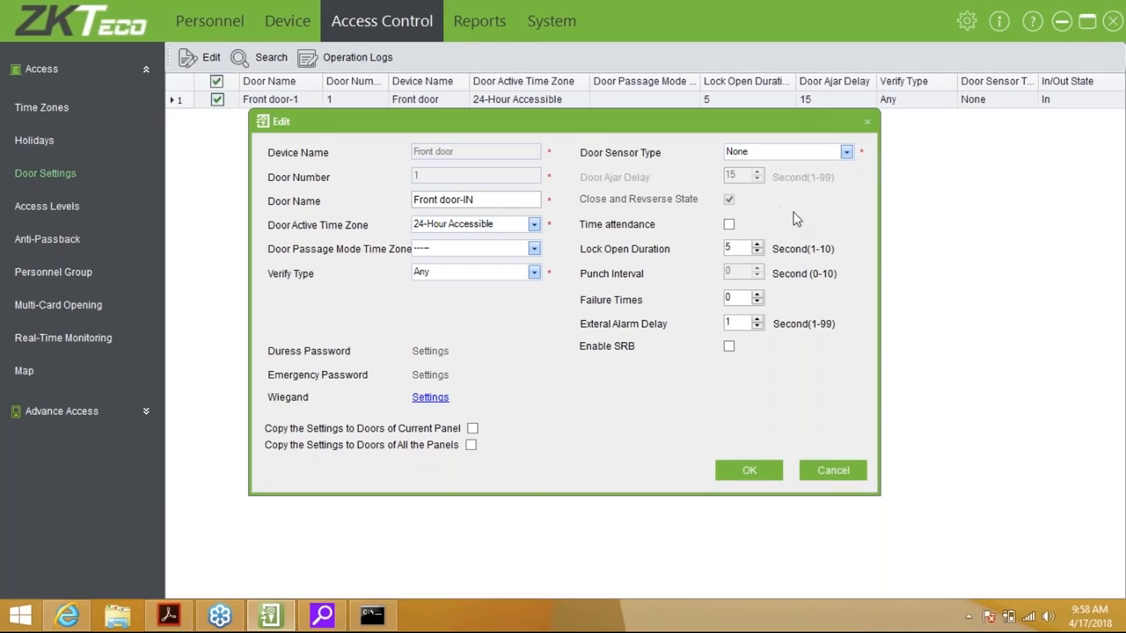
# Cut the lock open duration to 1 second, set failure times to 3, save, and sync later
pyautogui.click(757, 253)
pyautogui.doubleClick(757, 253)
pyautogui.click(741, 324)
pyautogui.click(756, 295)
pyautogui.click(755, 296)
pyautogui.click(755, 295)
pyautogui.click(470, 445)
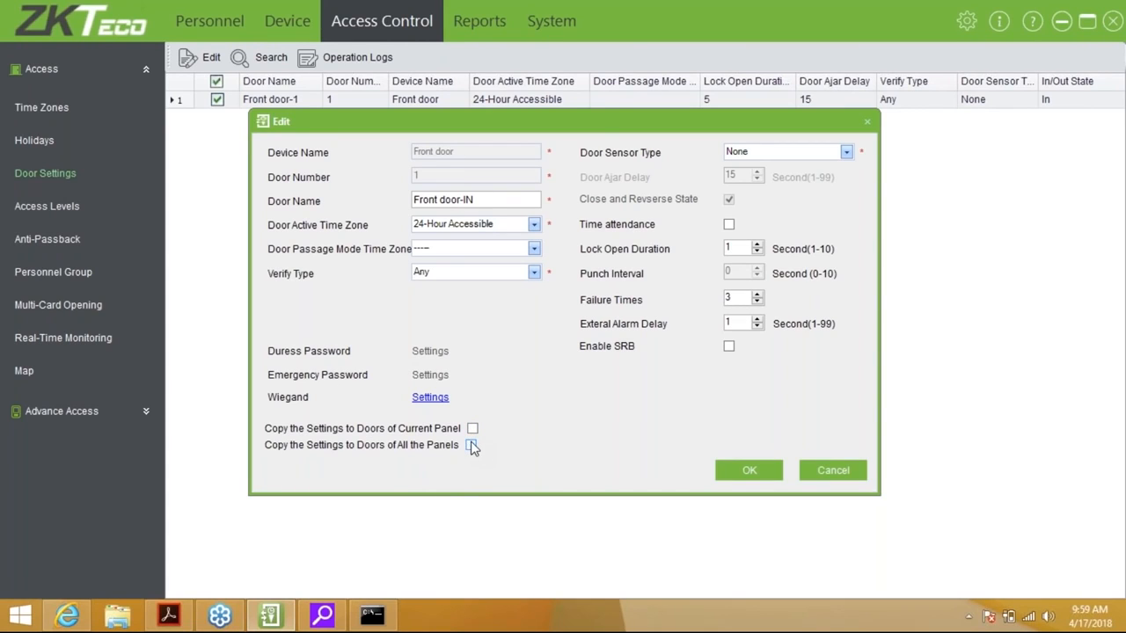
pyautogui.click(748, 470)
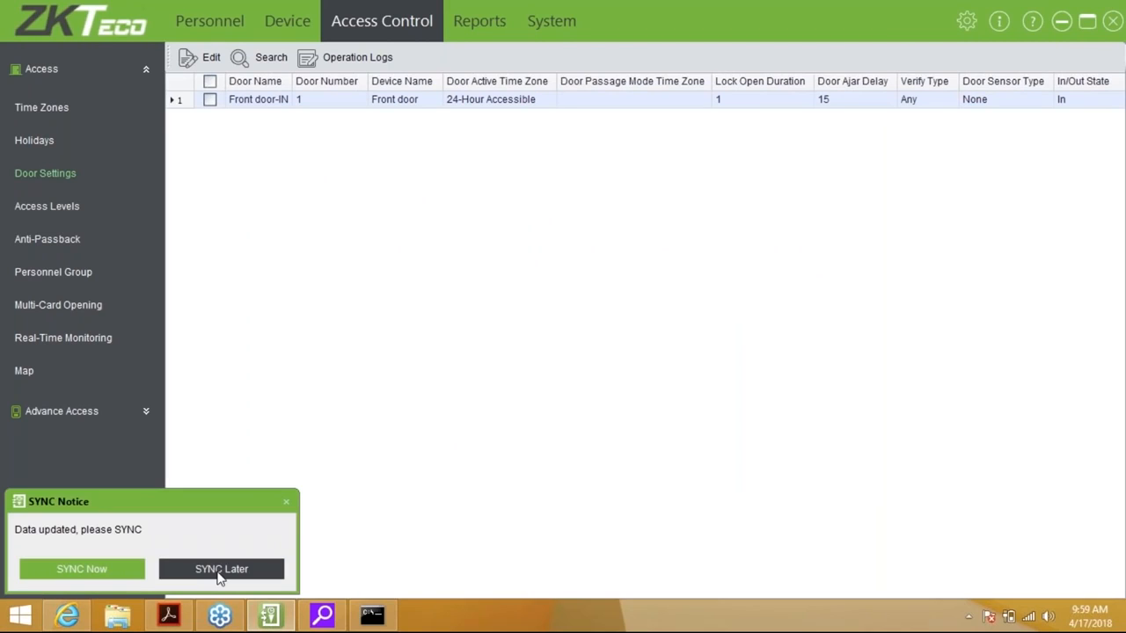
pyautogui.click(219, 570)
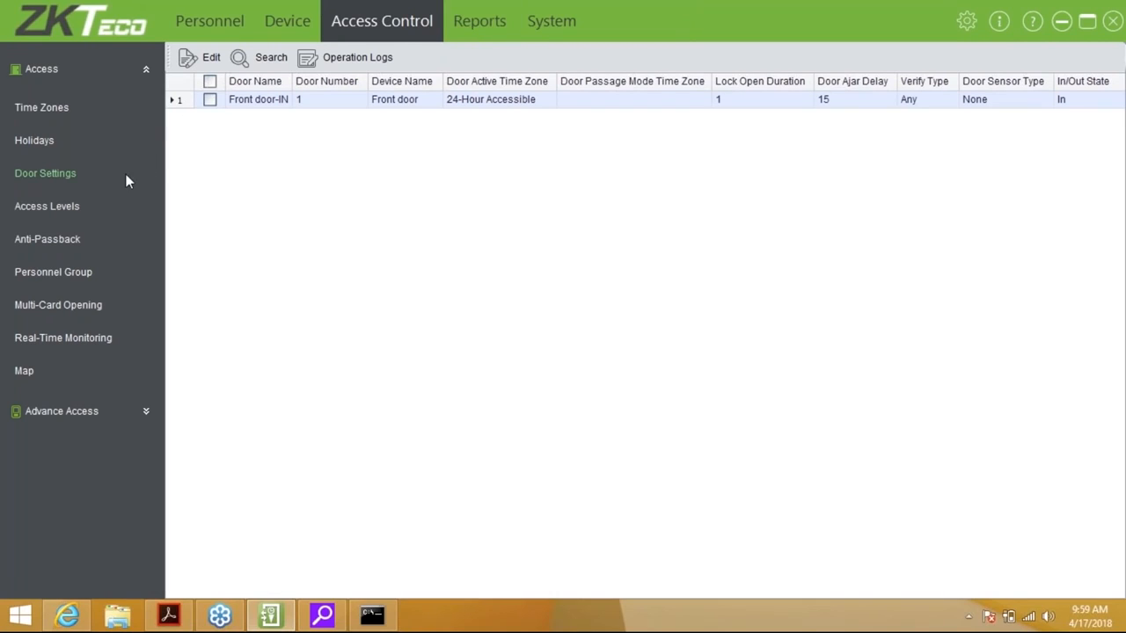
# Open the empty Access Levels list and begin adding a new access level
pyautogui.click(70, 209)
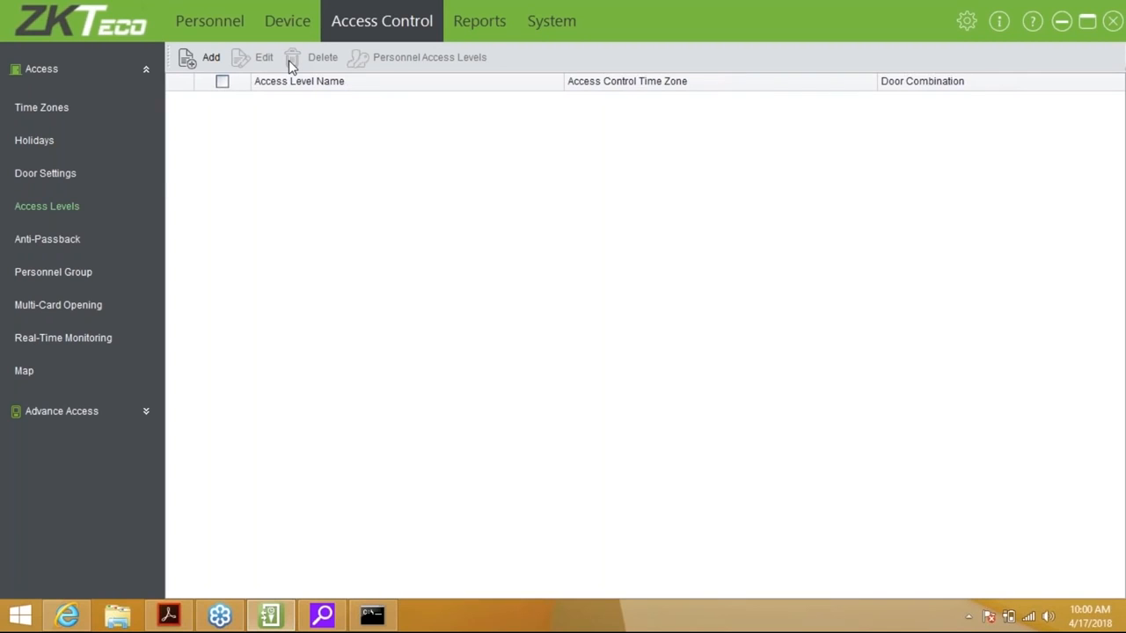
pyautogui.click(209, 62)
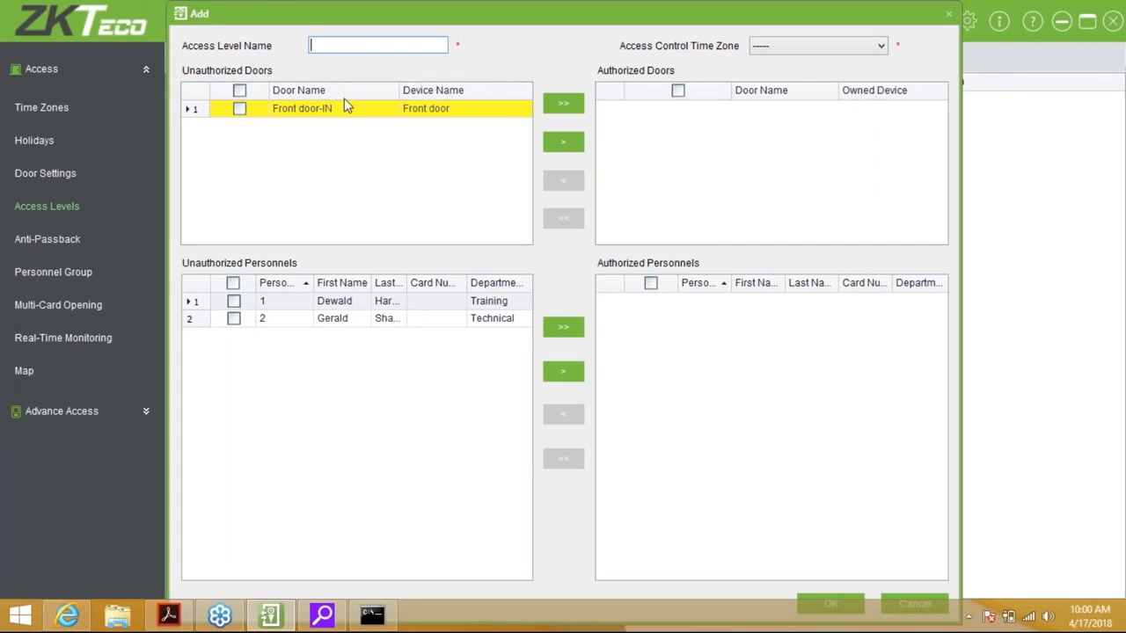
# Define access level Normal Access with 24-Hour Accessible, Front door-IN and all personnel authorized
pyautogui.click(797, 46)
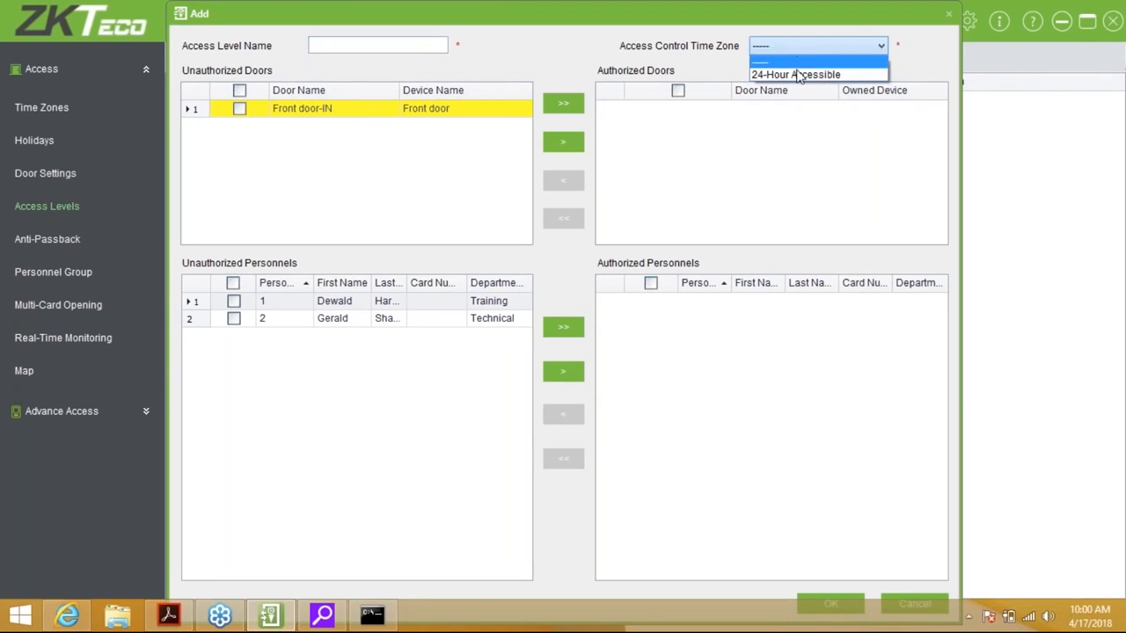
pyautogui.click(797, 76)
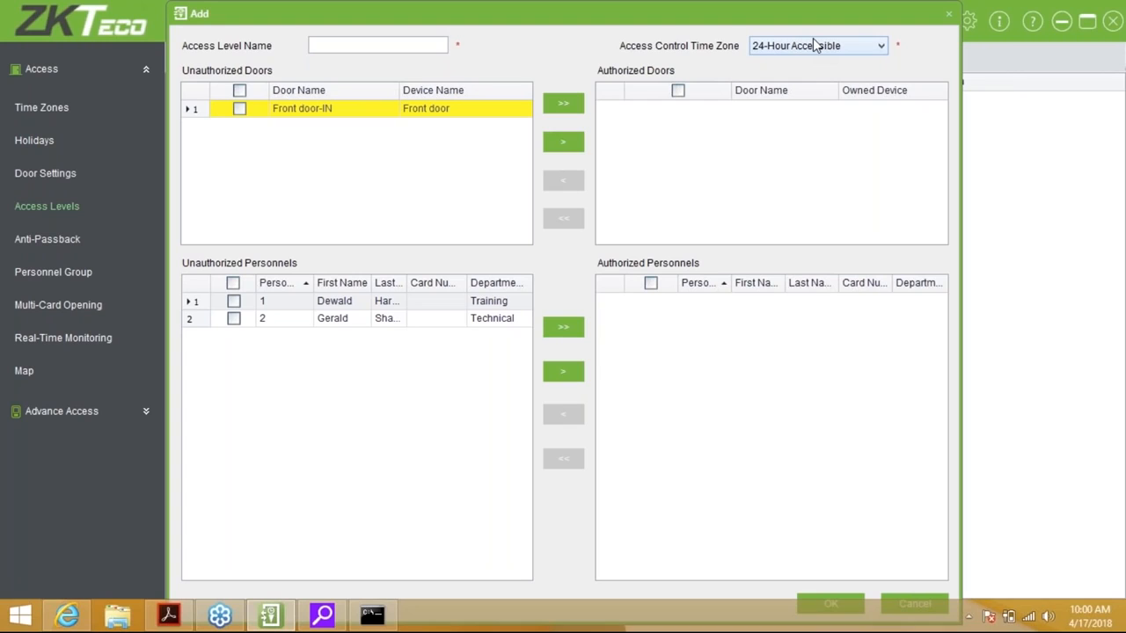
pyautogui.click(387, 45)
pyautogui.write('Norma')
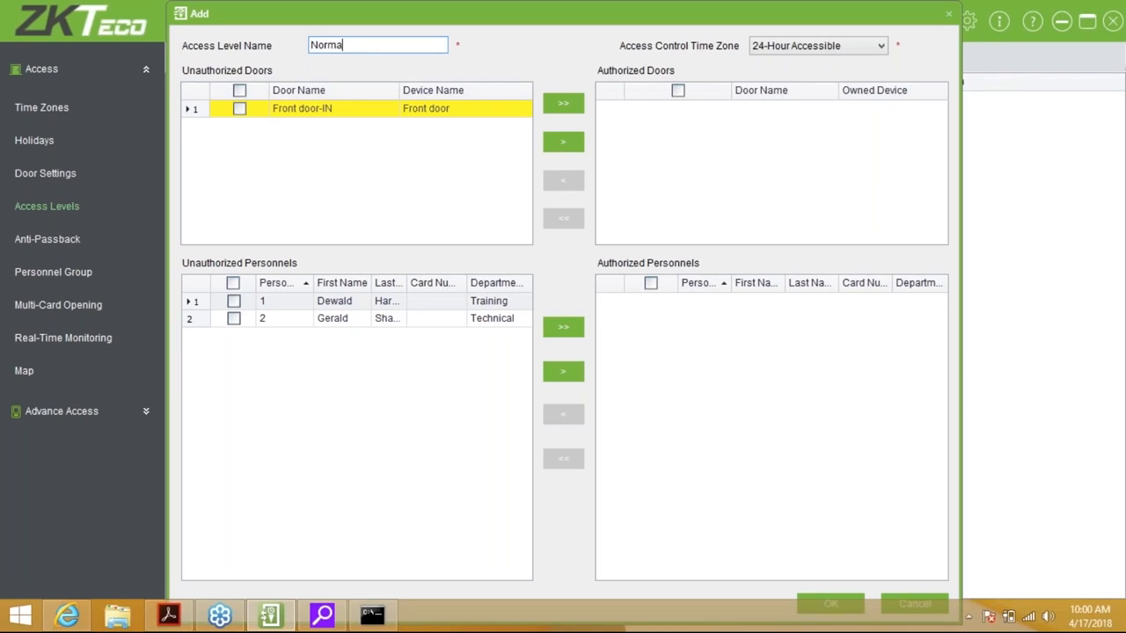
pyautogui.write('l Access')
pyautogui.click(370, 90)
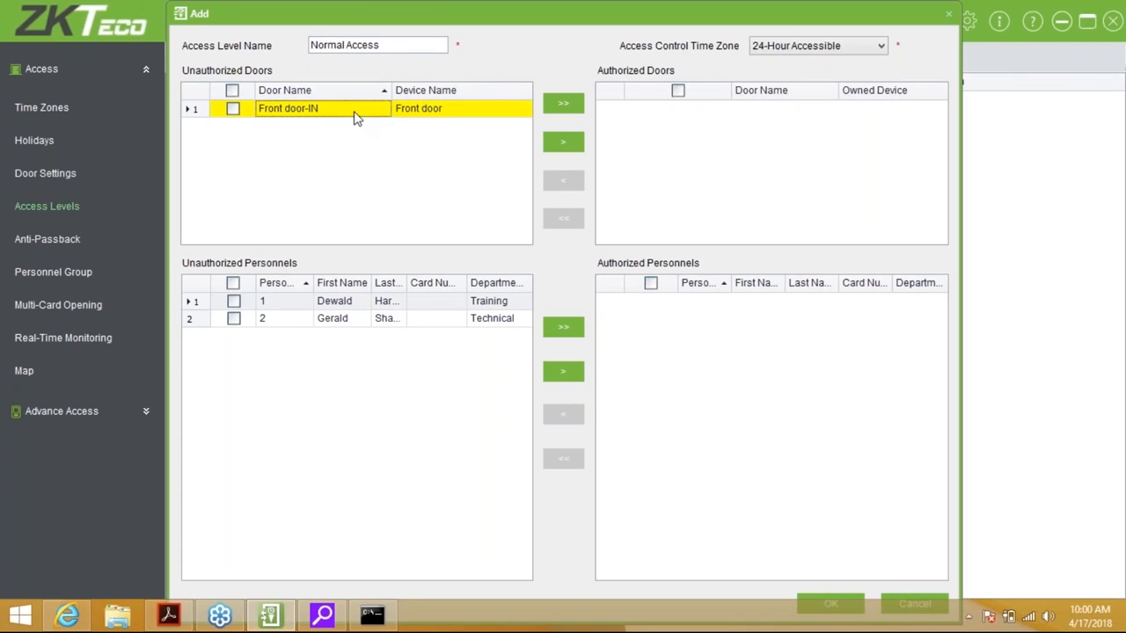
pyautogui.doubleClick(354, 109)
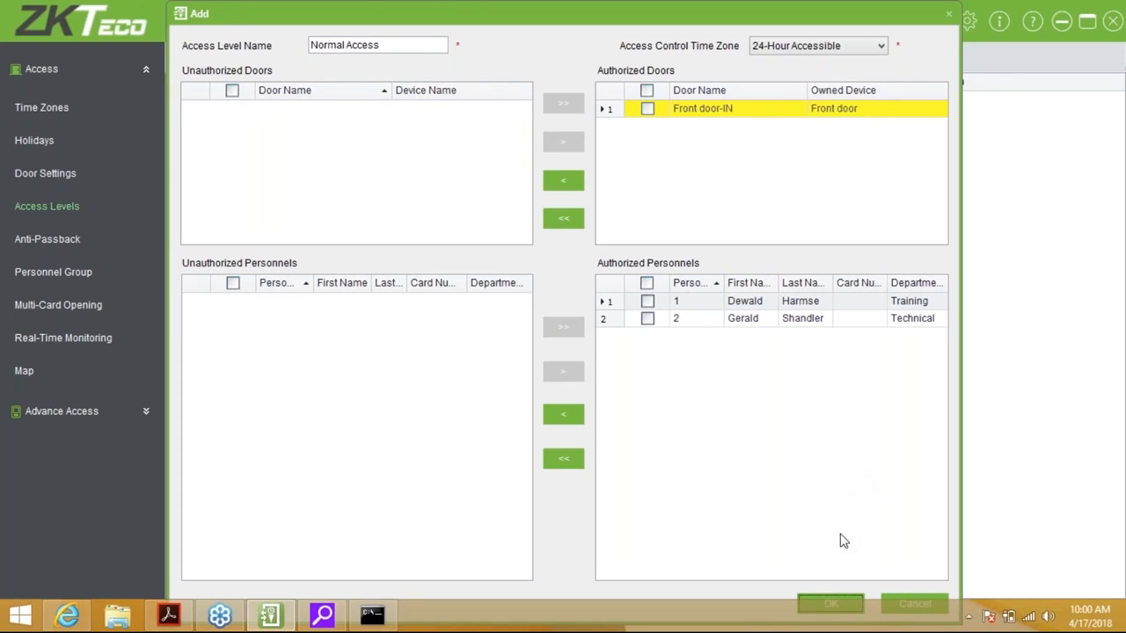
pyautogui.click(826, 604)
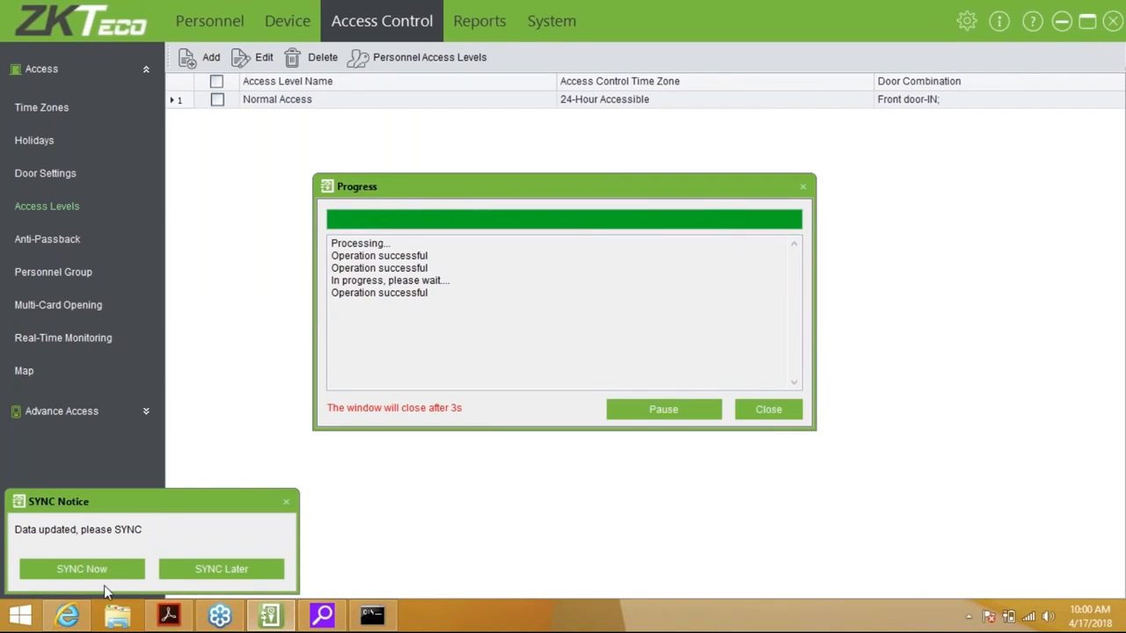
# Sync the access data to the Front door device now, follow the log to 100%, then return
pyautogui.click(124, 569)
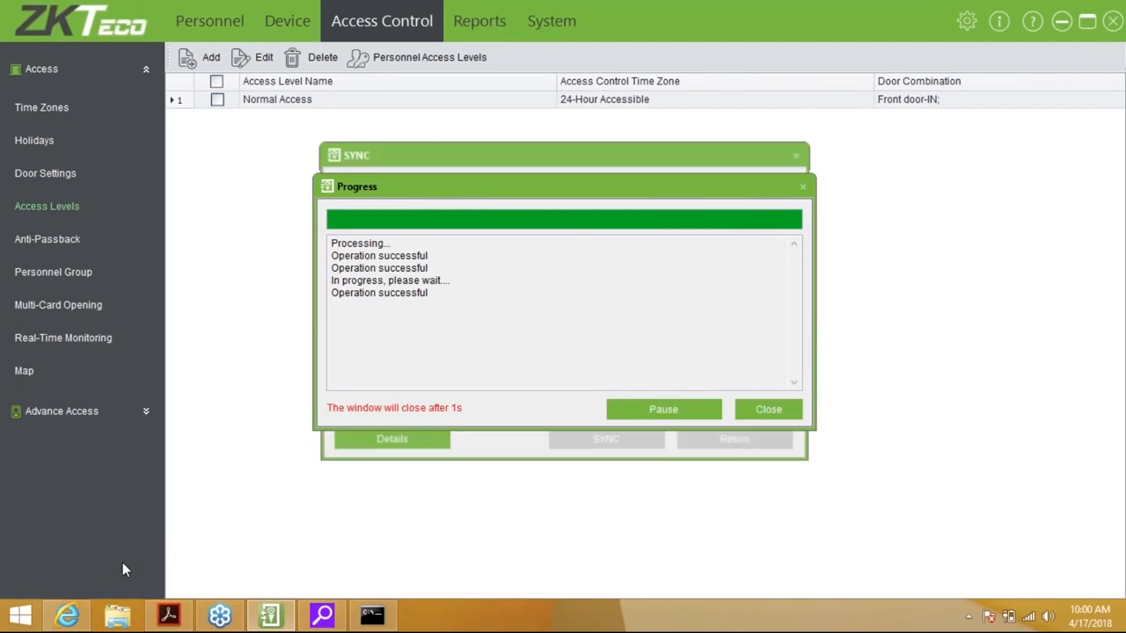
pyautogui.click(427, 439)
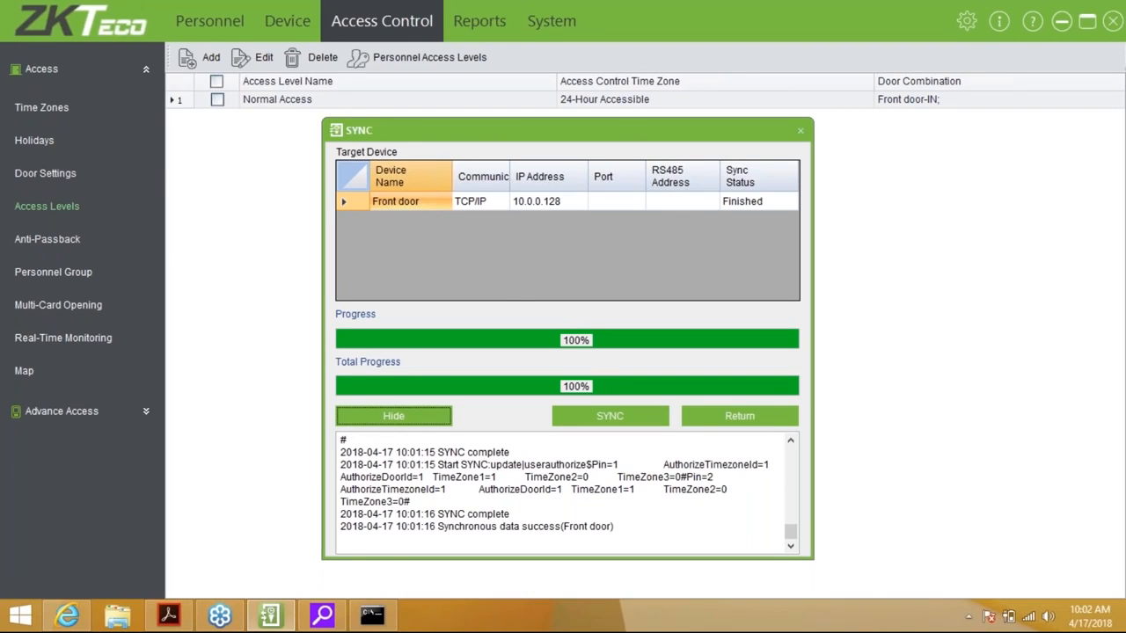
pyautogui.click(766, 418)
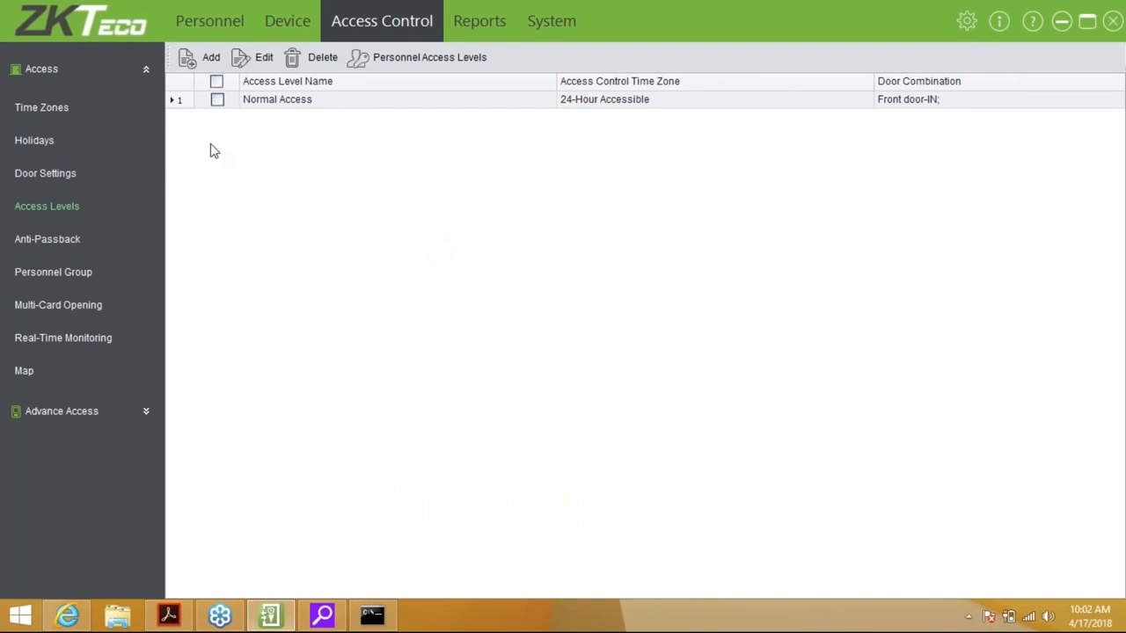
# Cancel the Front door's alarm in Real-Time Monitoring and reload the monitoring view
pyautogui.click(88, 342)
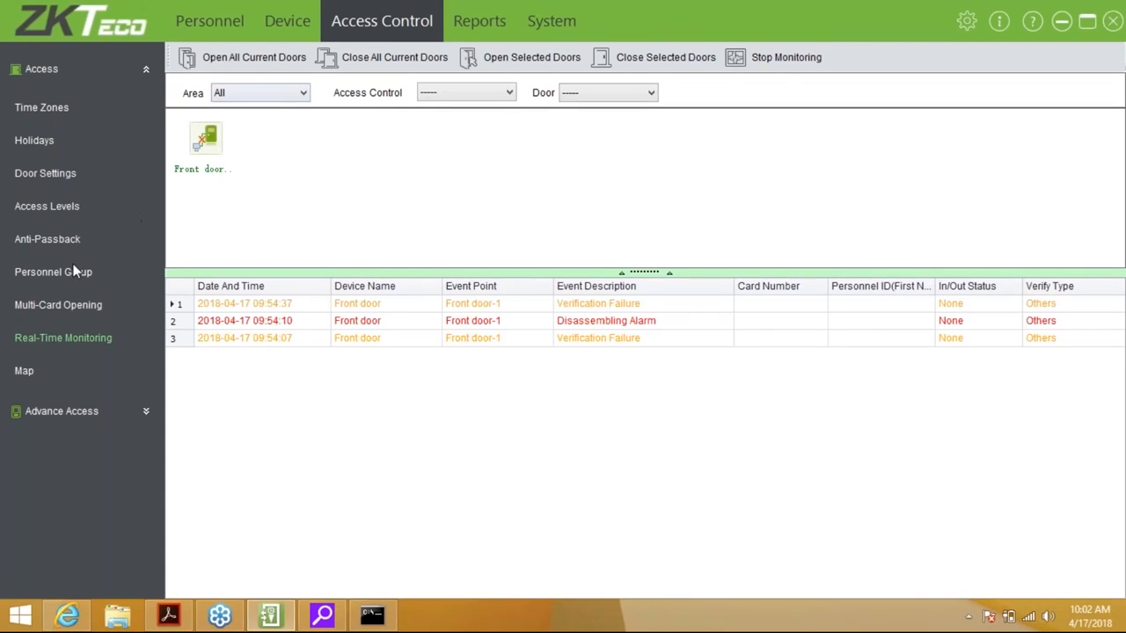
pyautogui.click(76, 340)
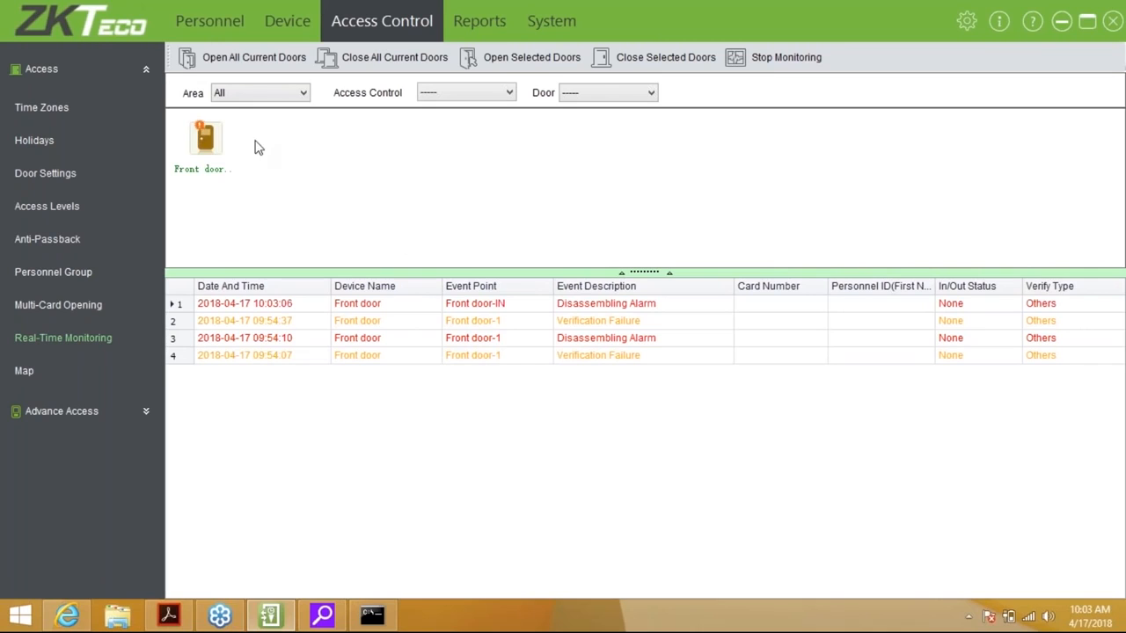
pyautogui.rightClick(216, 150)
pyautogui.click(259, 191)
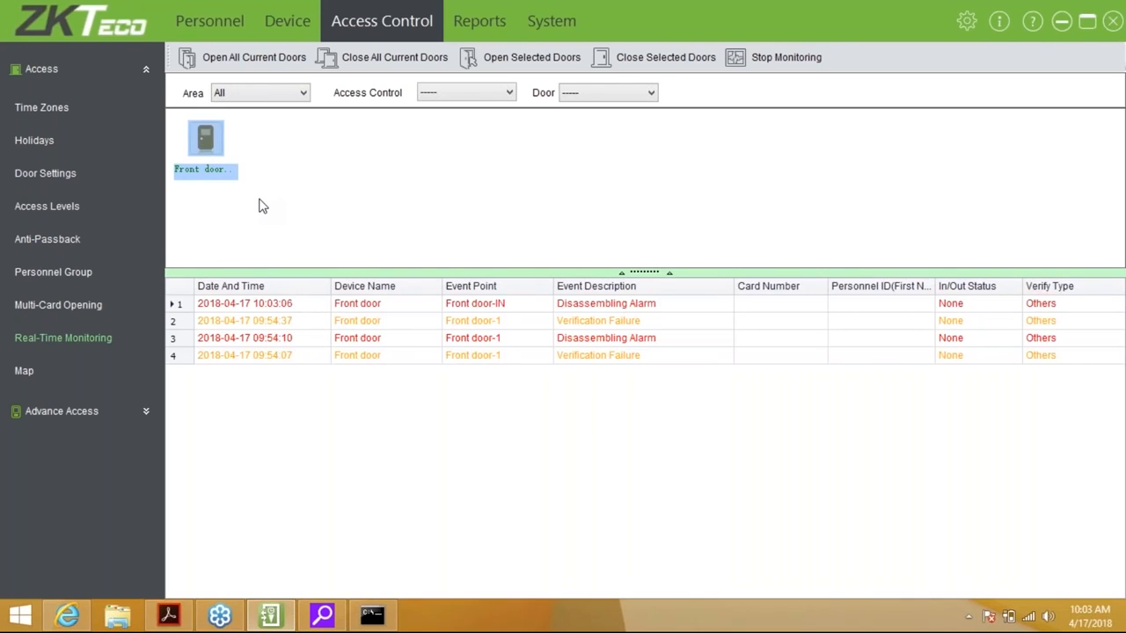
pyautogui.click(286, 226)
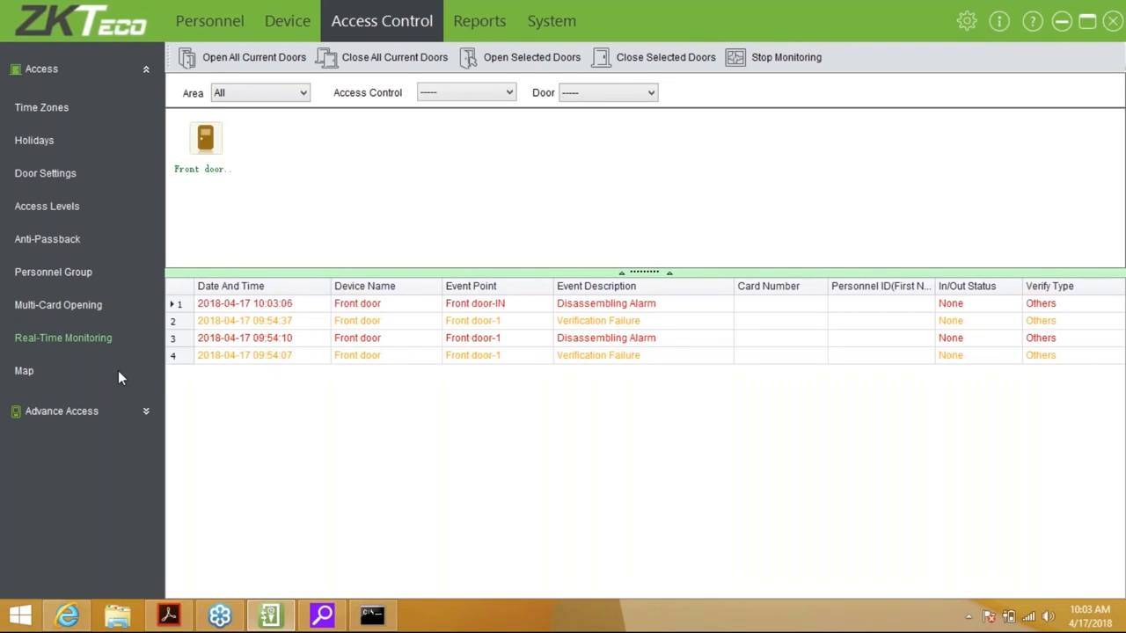
pyautogui.click(88, 338)
# Start a Front door anti-passback rule using the Null and Save combination
pyautogui.click(67, 245)
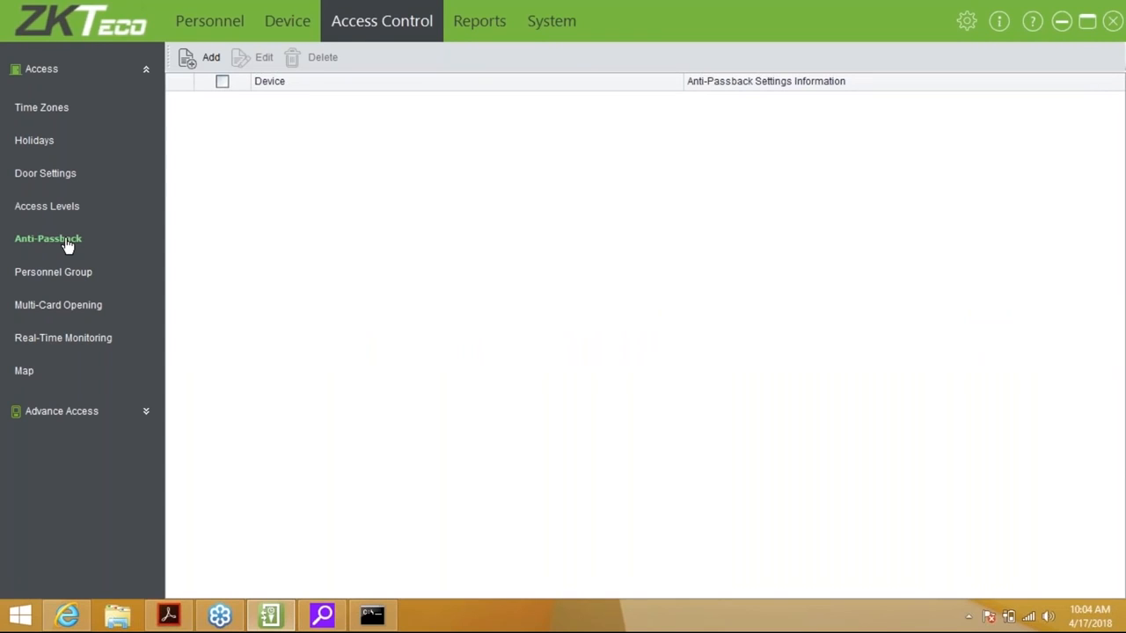
pyautogui.click(211, 57)
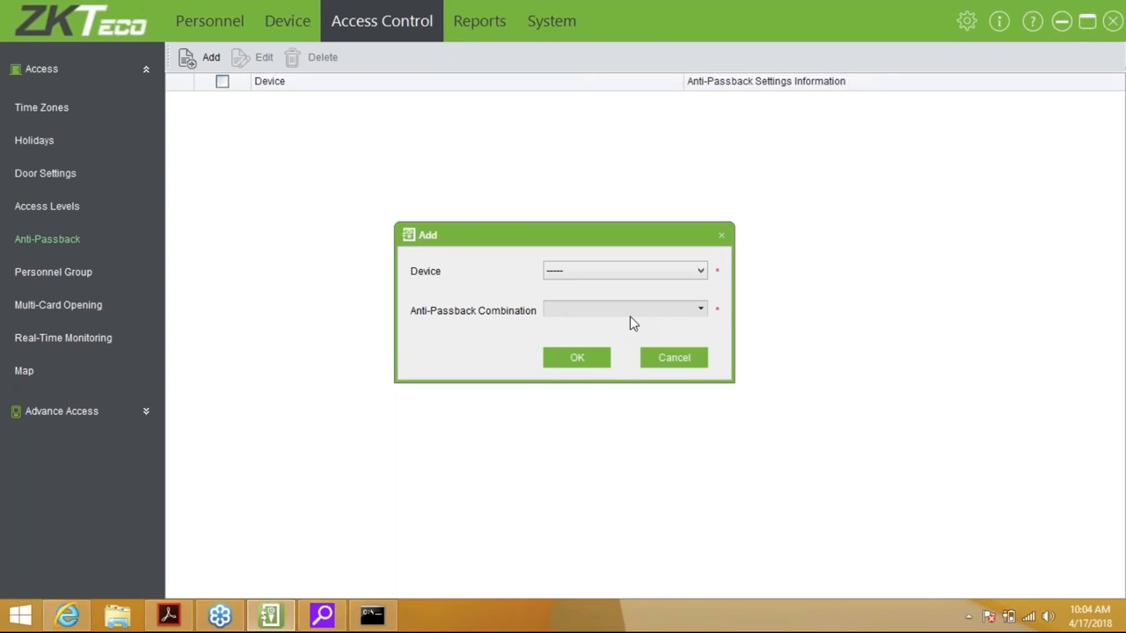
pyautogui.click(621, 273)
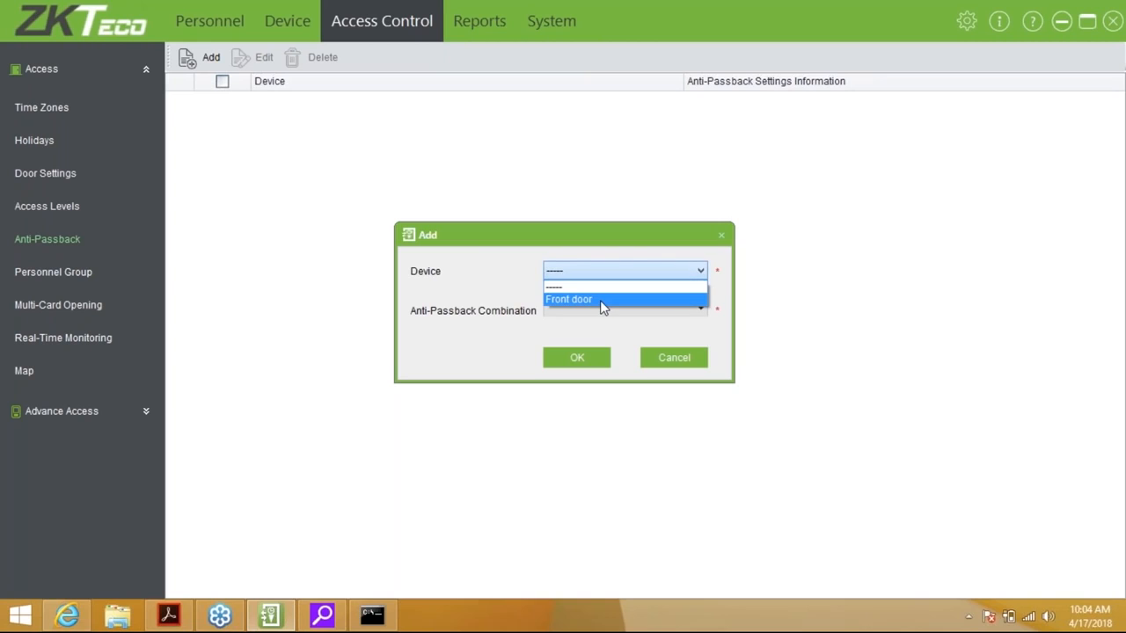
pyautogui.click(603, 300)
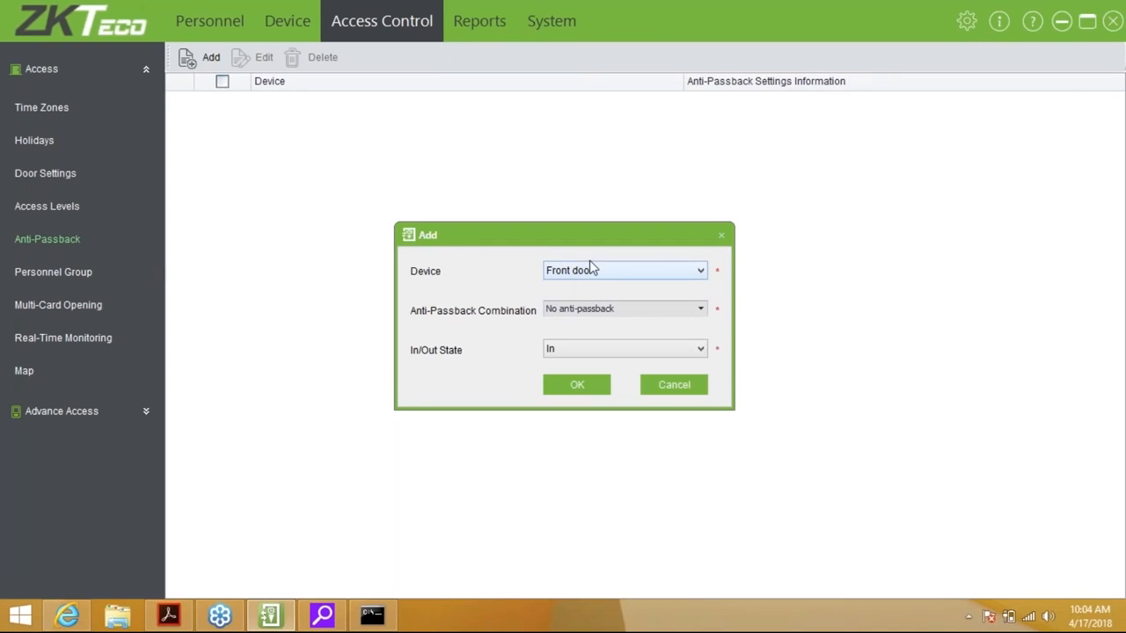
pyautogui.click(591, 315)
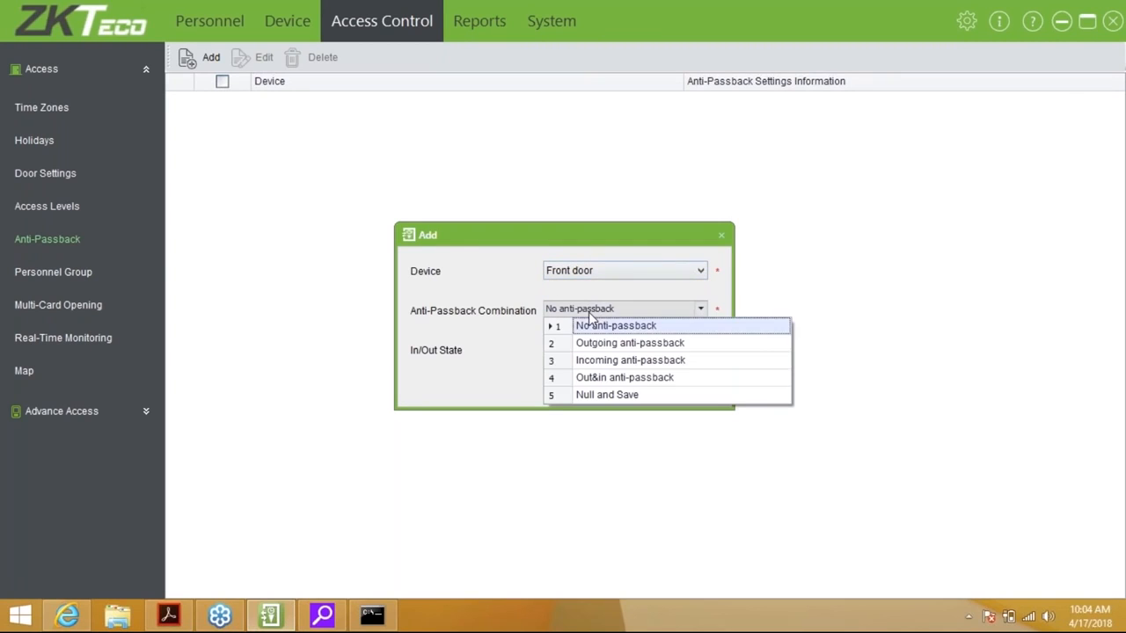
pyautogui.click(615, 395)
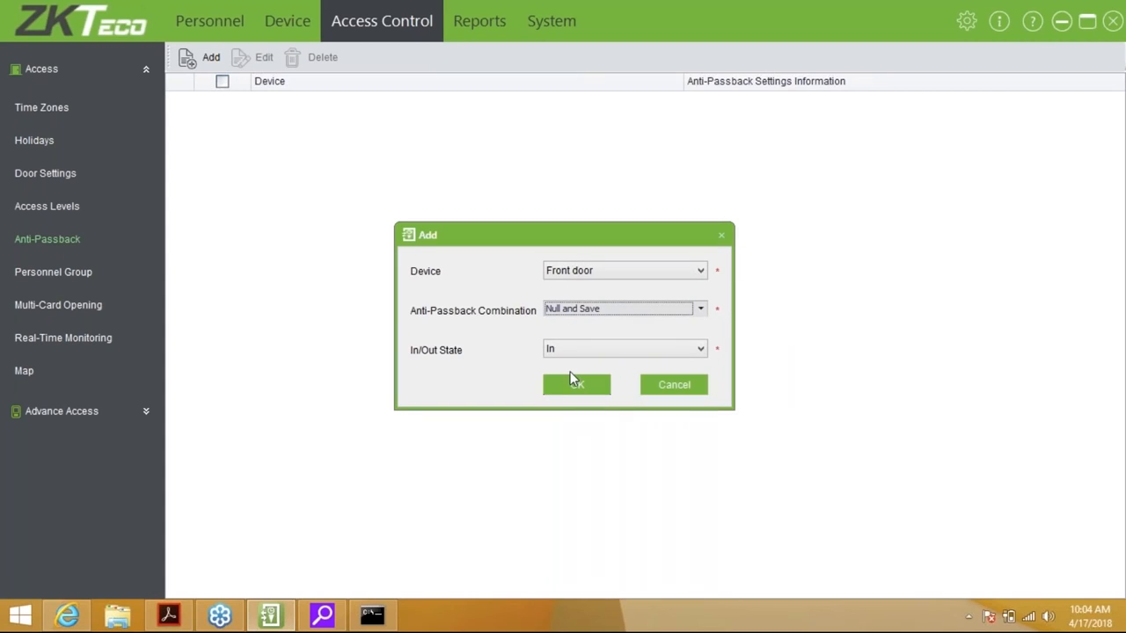
# Set the rule's in/out state to Out, save it, and sync later
pyautogui.click(599, 356)
pyautogui.click(586, 379)
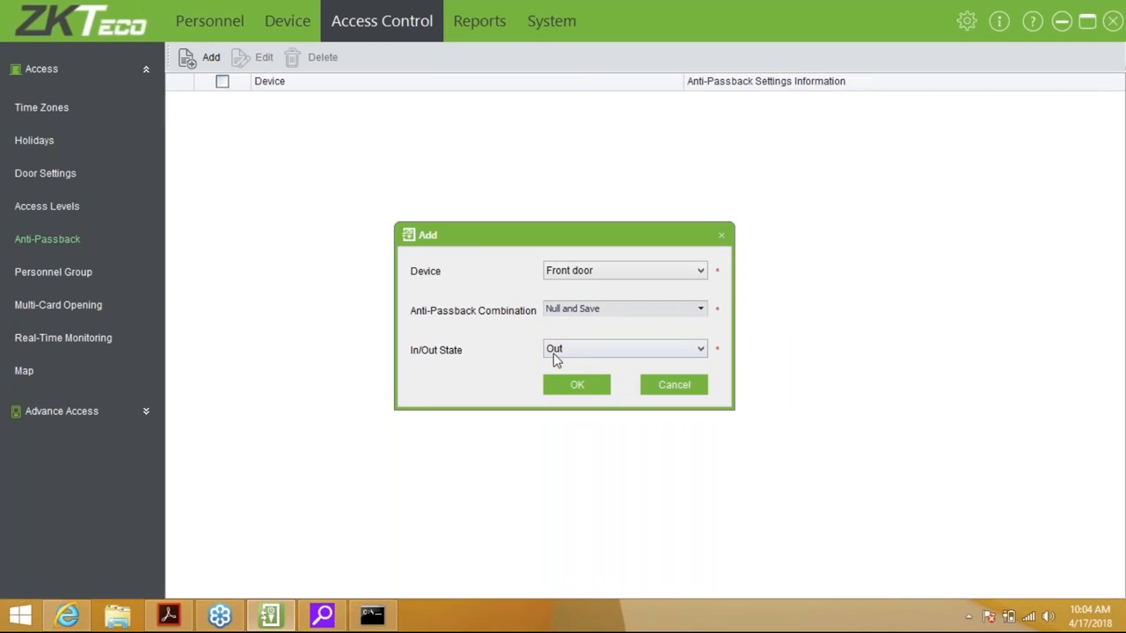
pyautogui.click(552, 350)
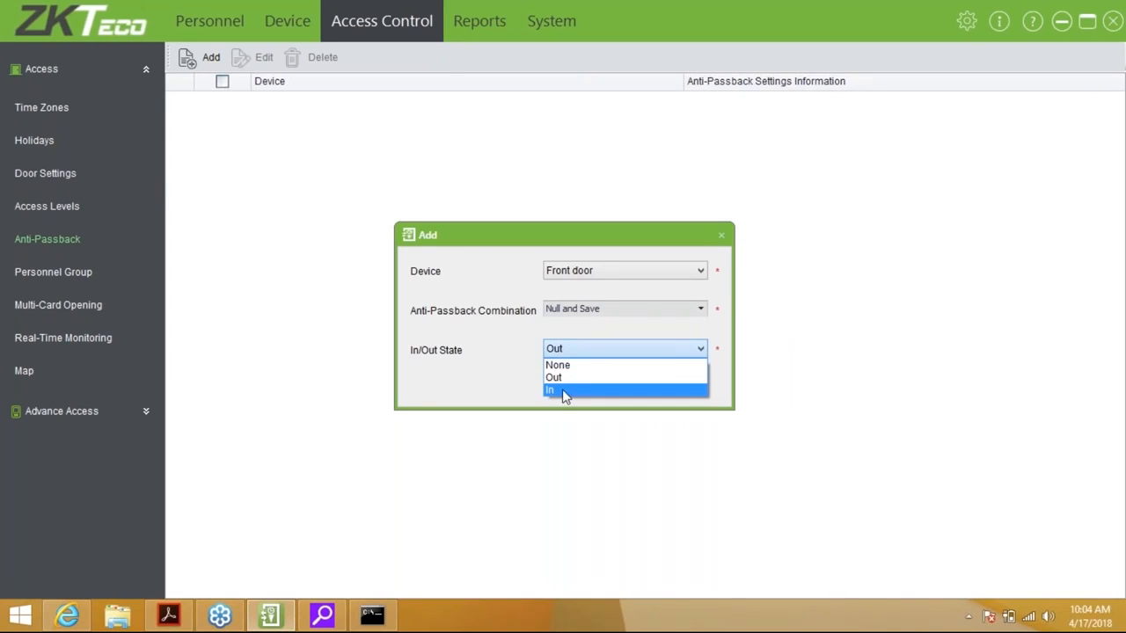
pyautogui.click(554, 378)
pyautogui.click(572, 387)
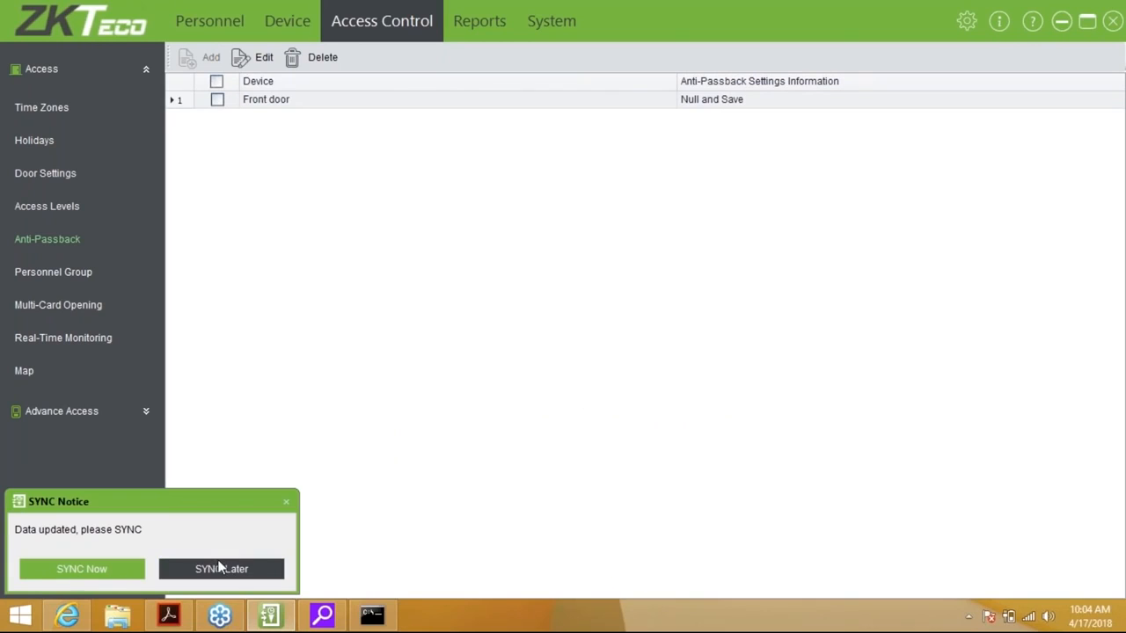
pyautogui.click(182, 569)
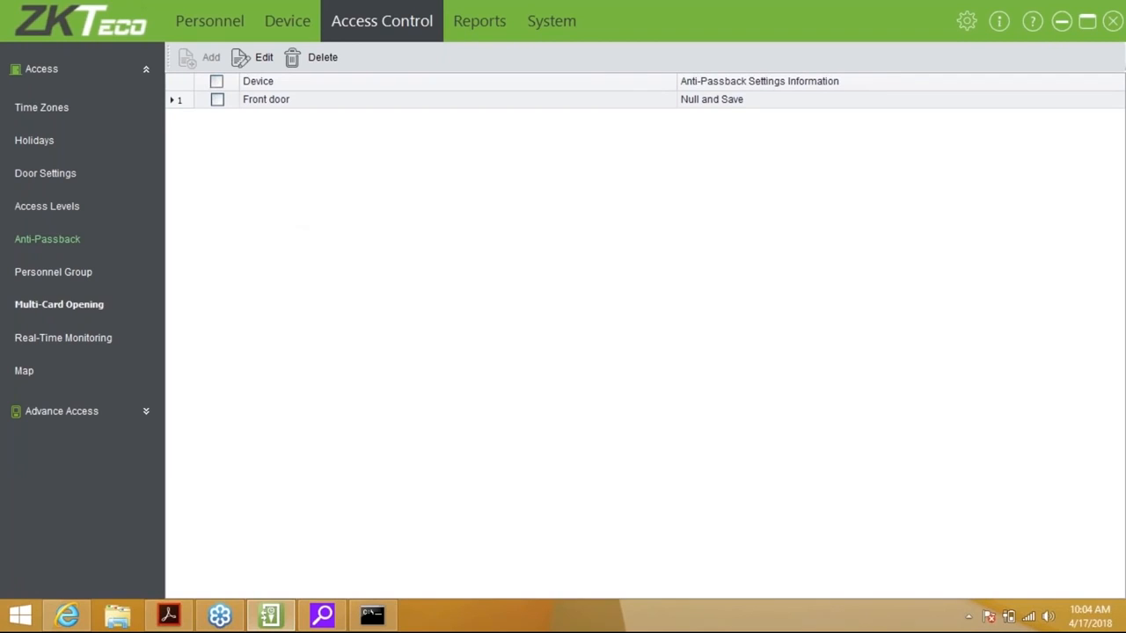
pyautogui.click(46, 279)
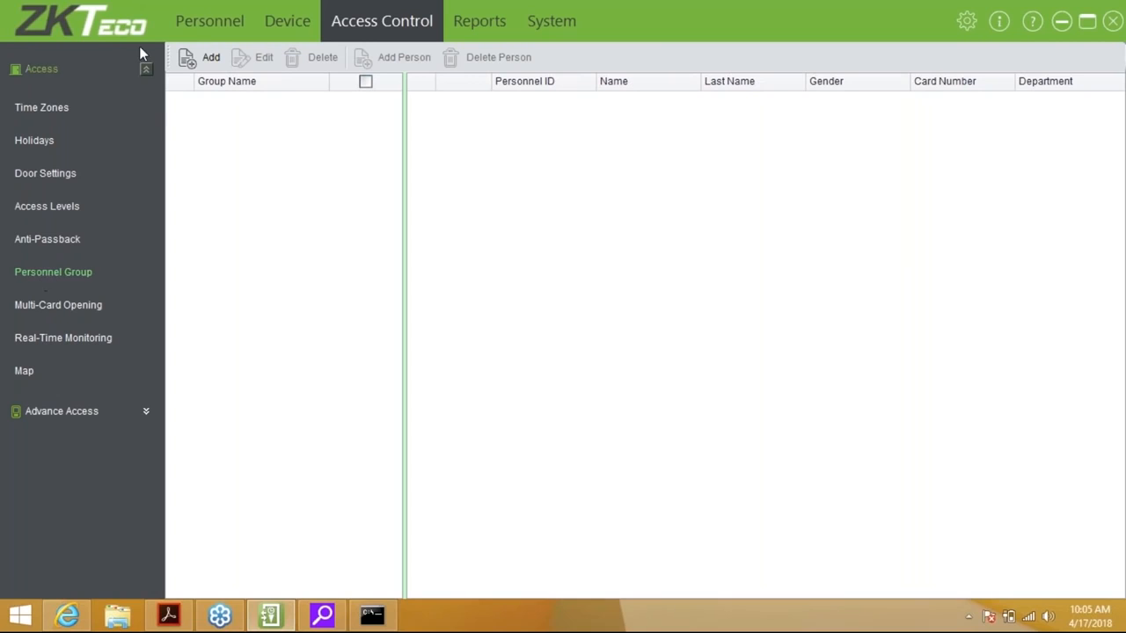
# Create Group 1 with group number 2, valid on holidays, sync later, adding no members
pyautogui.click(201, 58)
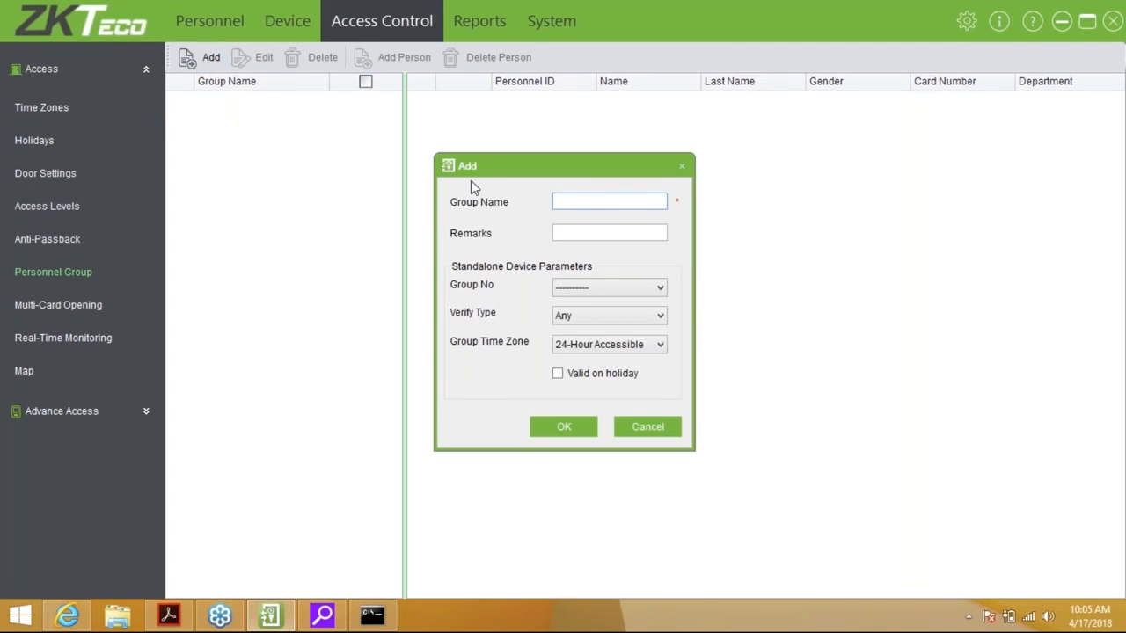
pyautogui.write('Group 1')
pyautogui.press('Tab')
pyautogui.press('Tab')
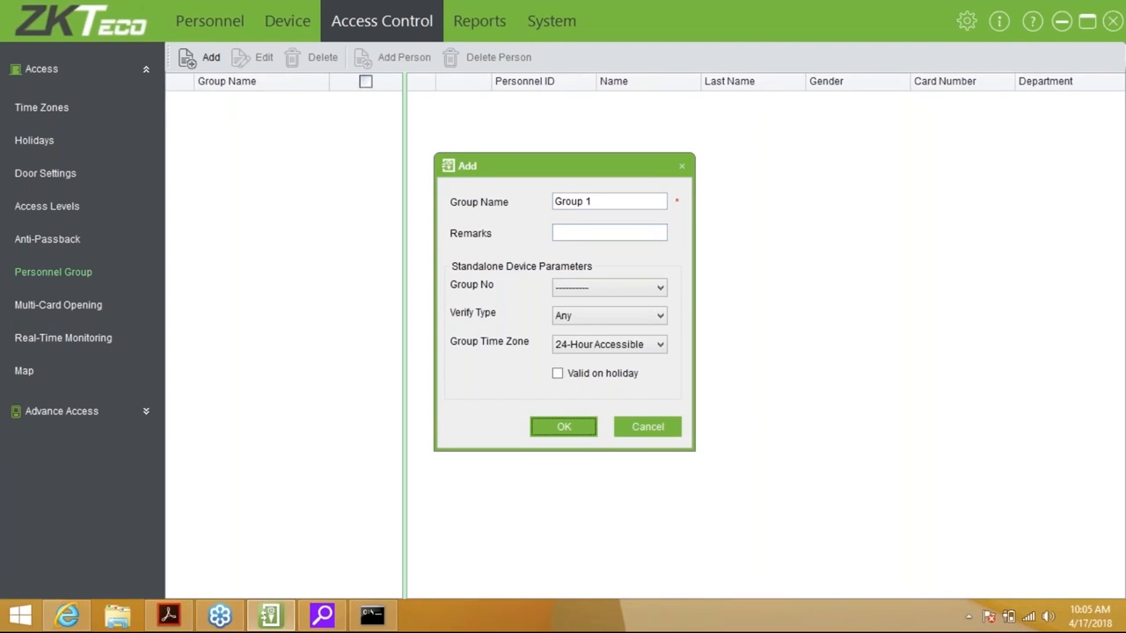
pyautogui.click(615, 286)
pyautogui.click(588, 321)
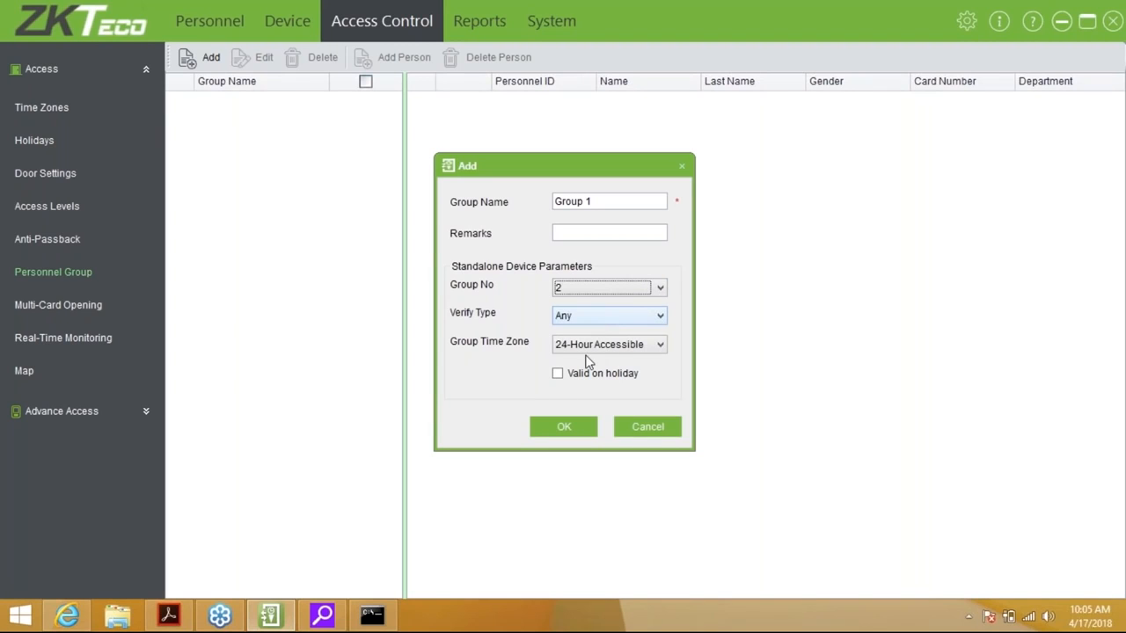
pyautogui.click(562, 379)
pyautogui.click(557, 425)
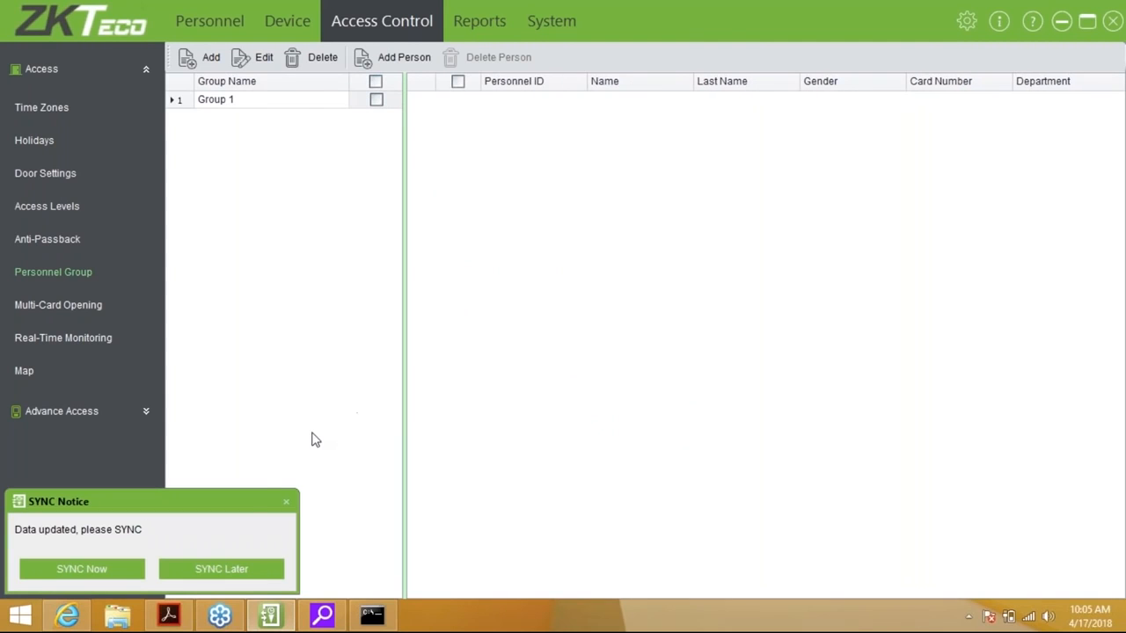
pyautogui.click(233, 570)
pyautogui.click(413, 61)
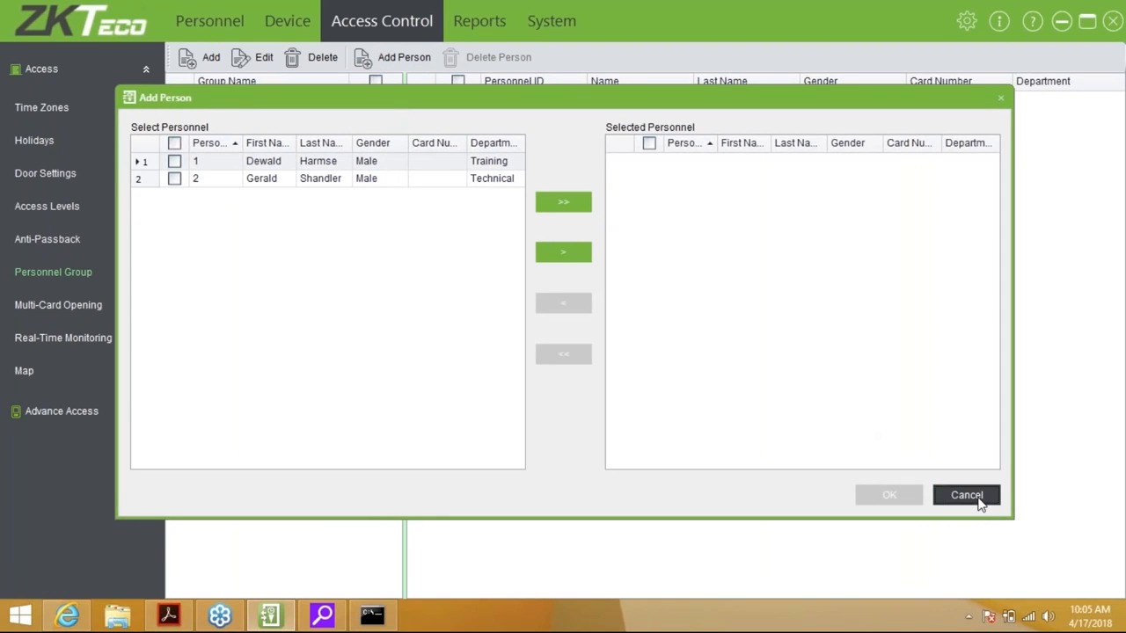
pyautogui.click(979, 500)
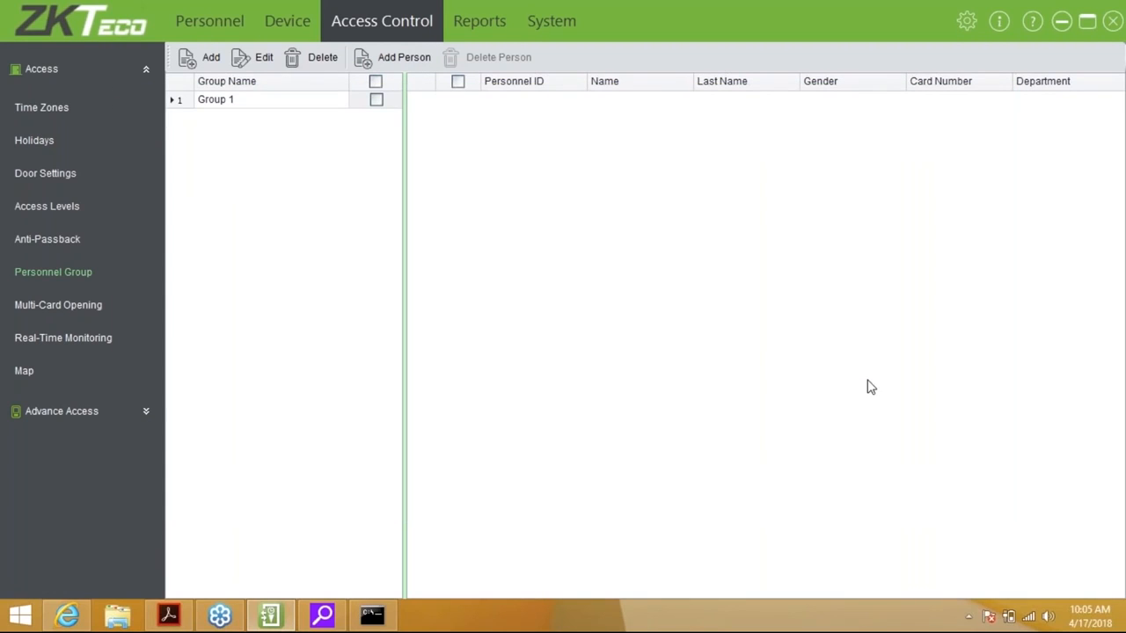
# Enlarge the Map page's map area above the event list and expand Advance Access
pyautogui.click(56, 308)
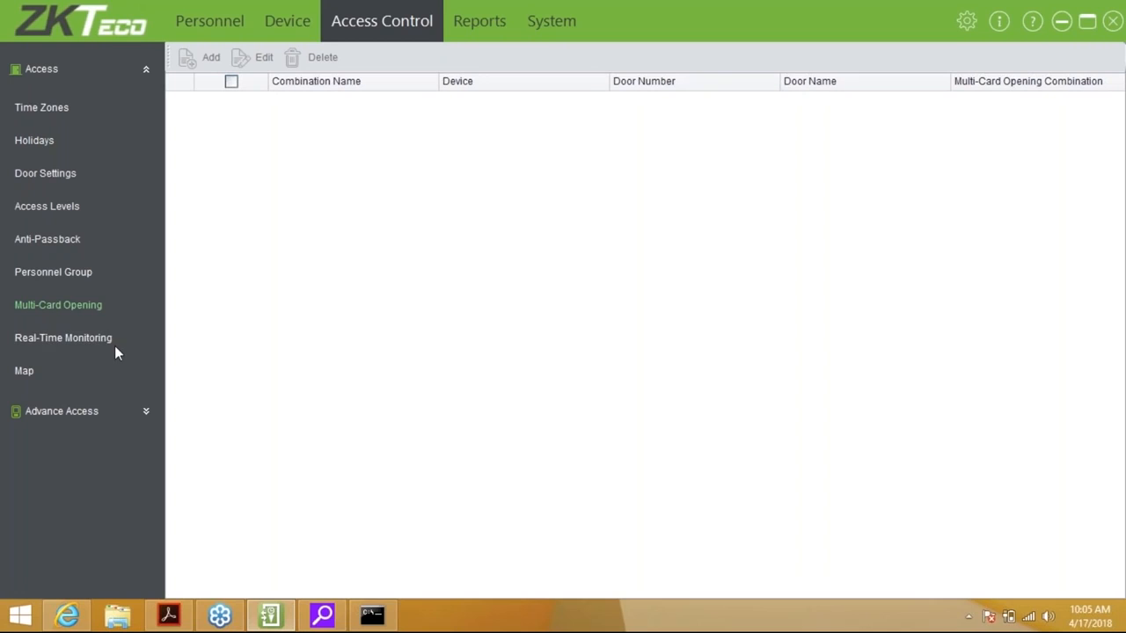
pyautogui.click(22, 370)
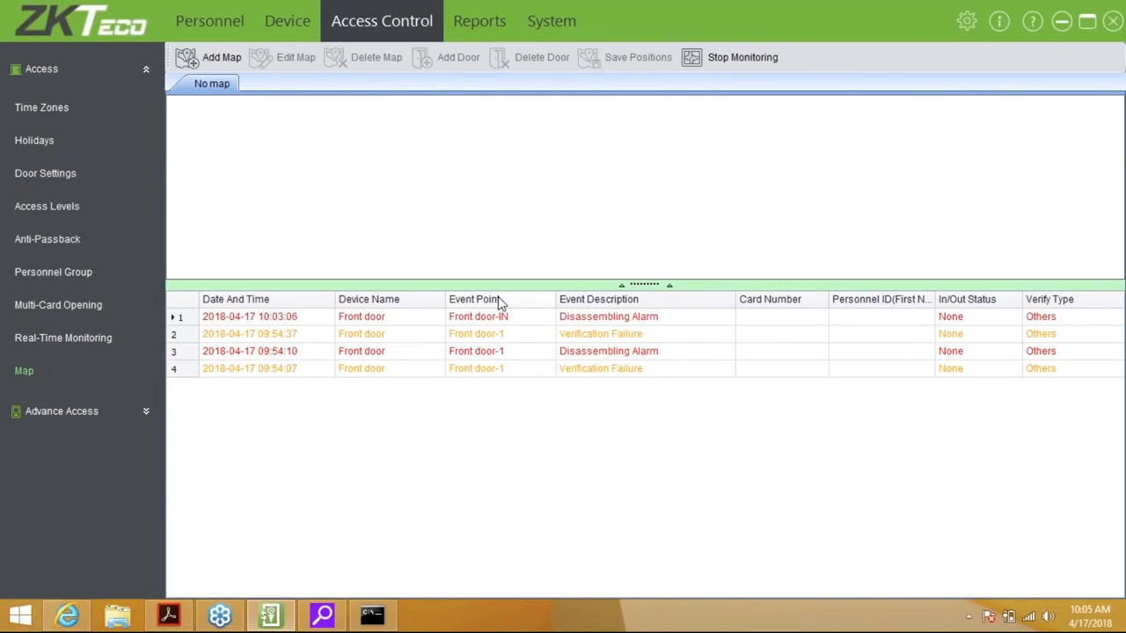
pyautogui.moveTo(657, 287); pyautogui.dragTo(648, 362)
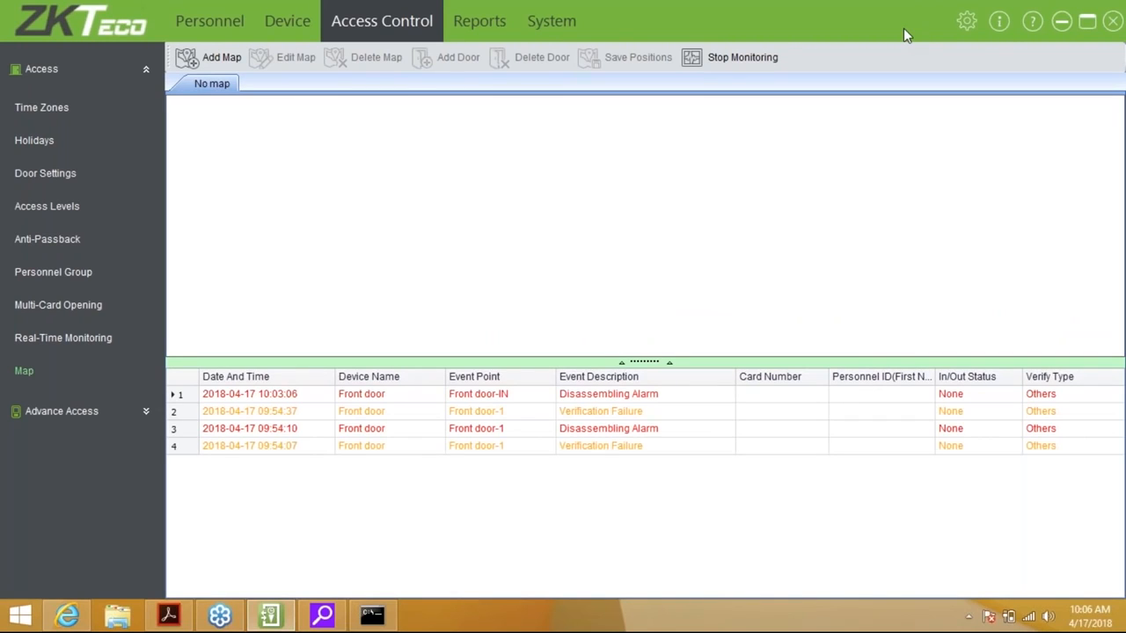
pyautogui.click(146, 411)
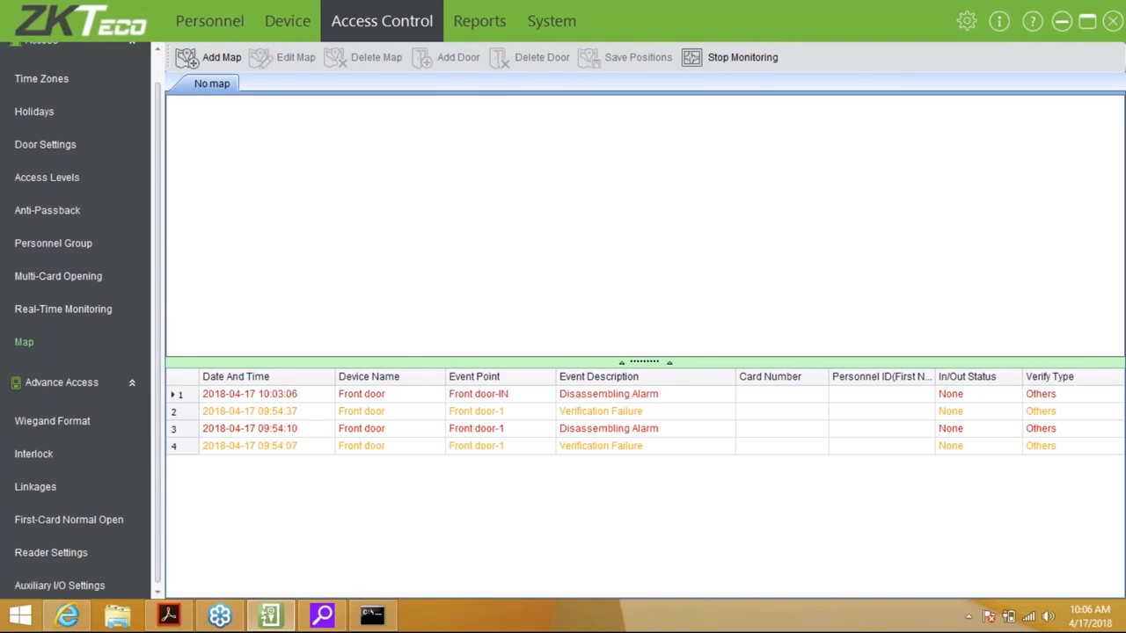
# Preview the Wiegand Format add dialog without saving a format, then show the Interlock page
pyautogui.moveTo(156, 388); pyautogui.dragTo(156, 432)
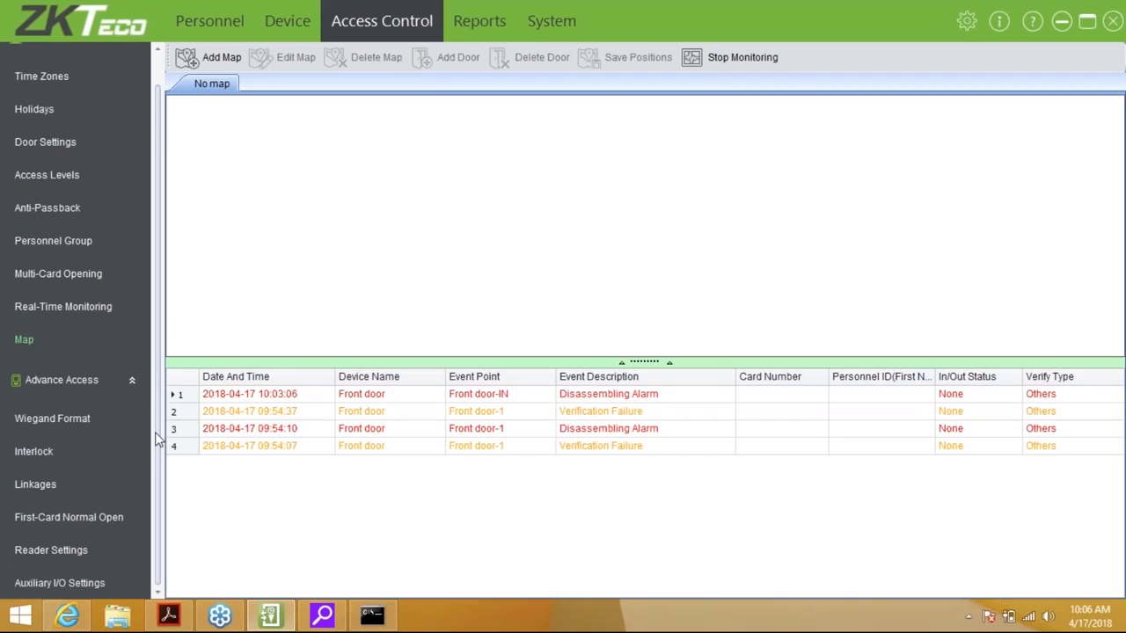
pyautogui.click(90, 423)
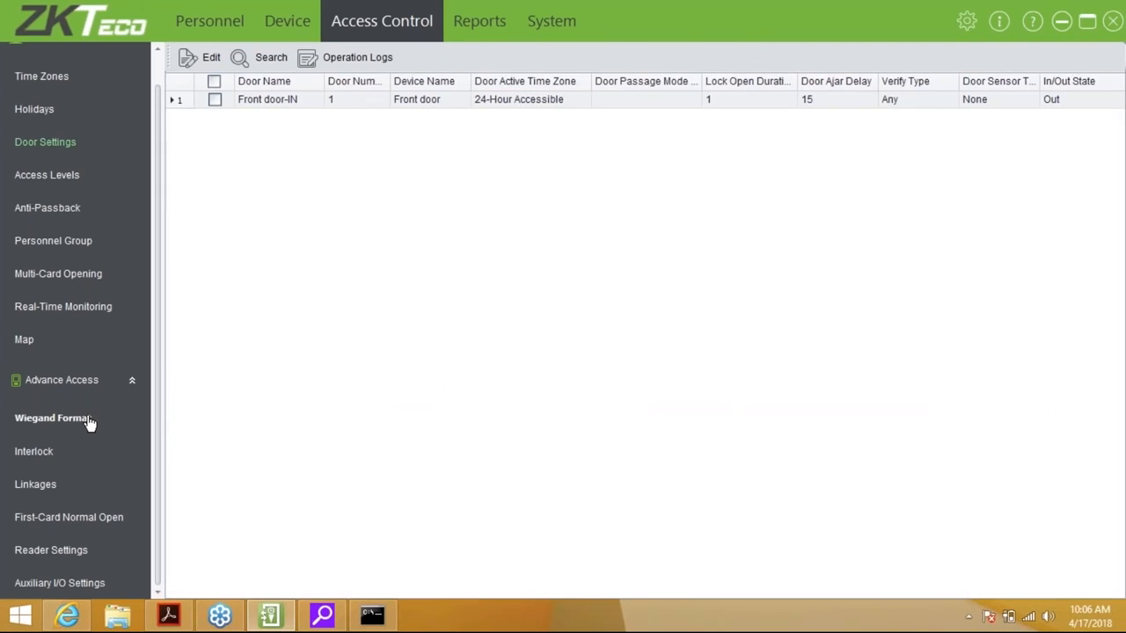
pyautogui.click(90, 423)
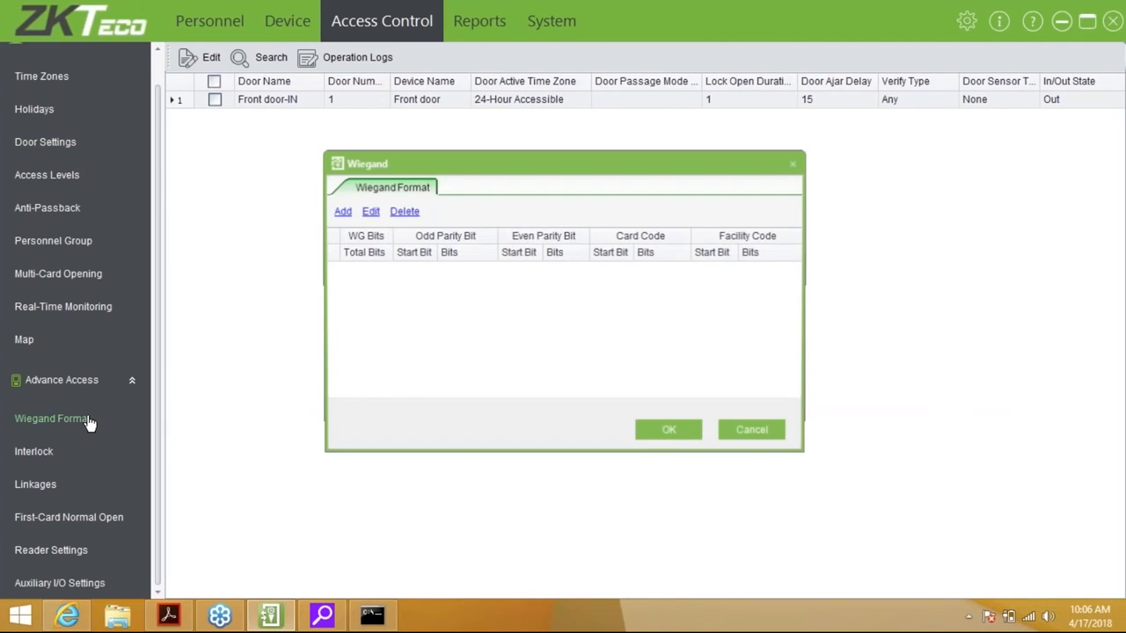
pyautogui.click(342, 213)
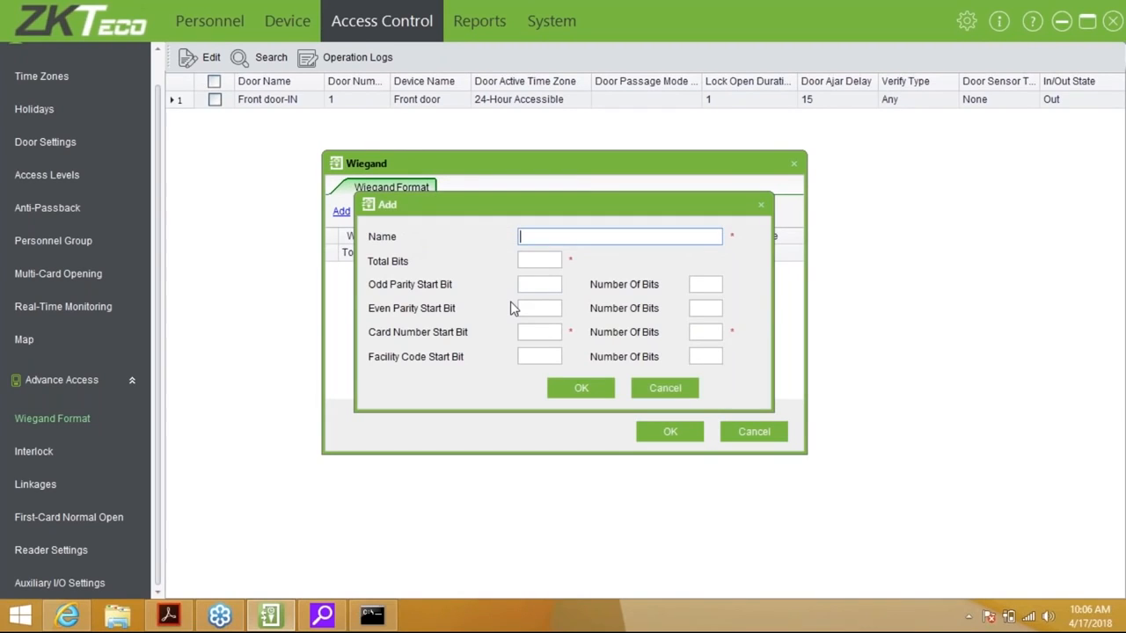
pyautogui.click(666, 388)
pyautogui.press('Escape')
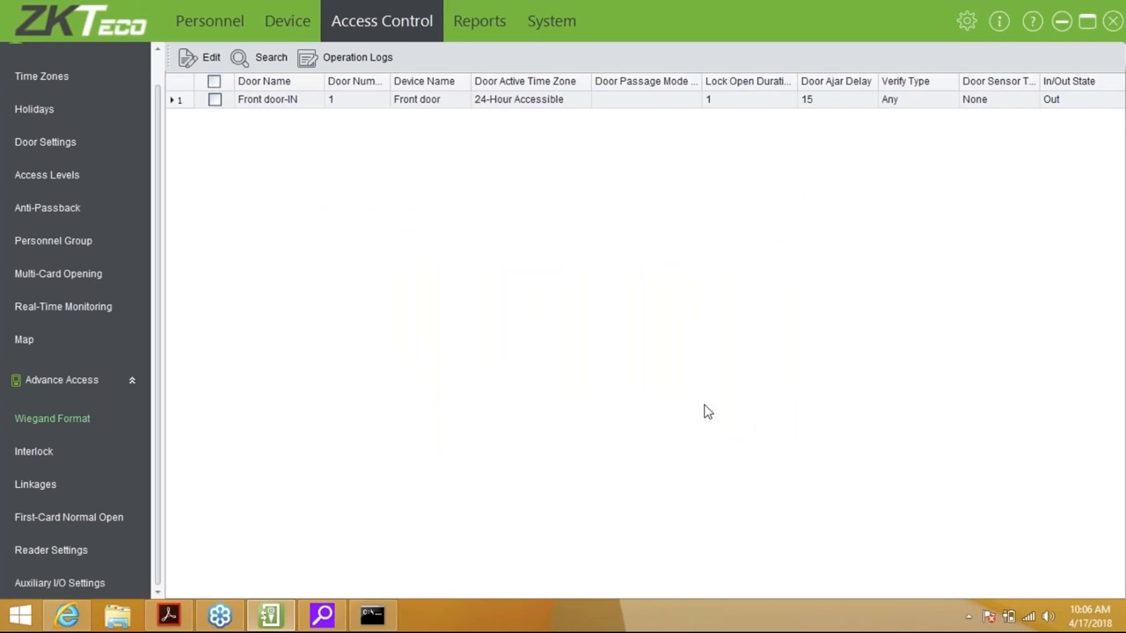
pyautogui.click(37, 454)
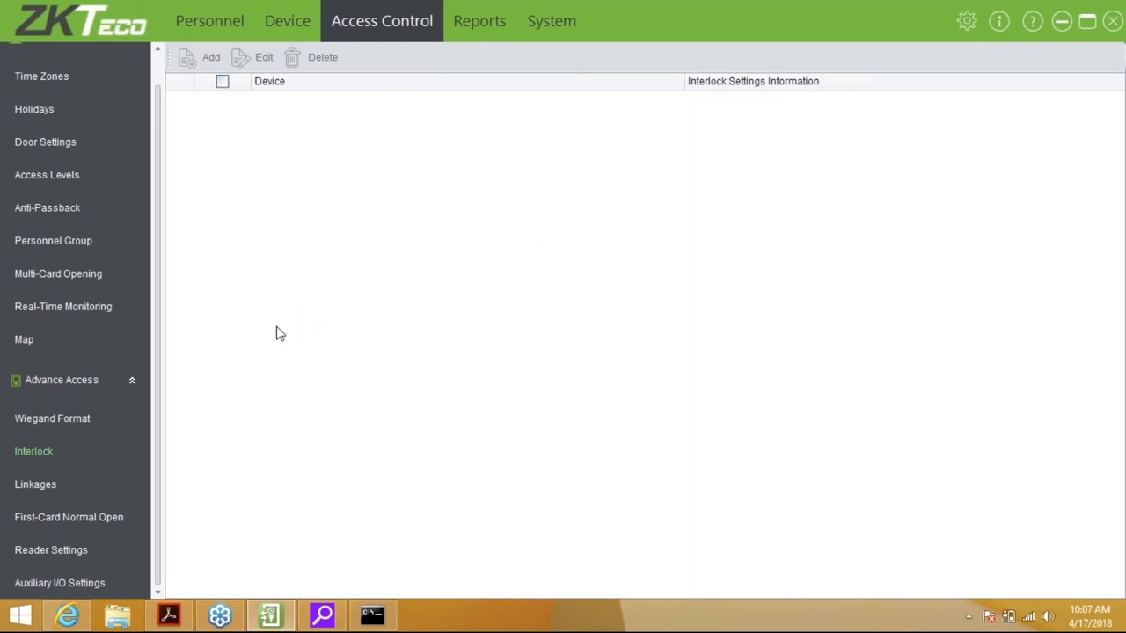
# Check the Linkages page, then display the empty First-Card Normal Open door list
pyautogui.click(40, 485)
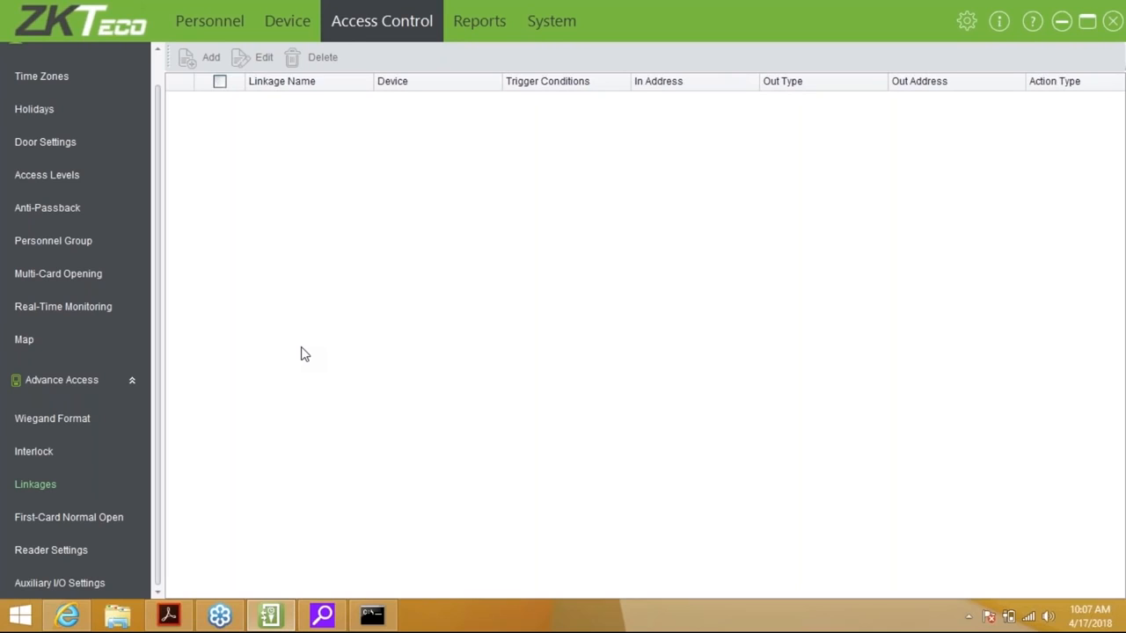
pyautogui.click(100, 524)
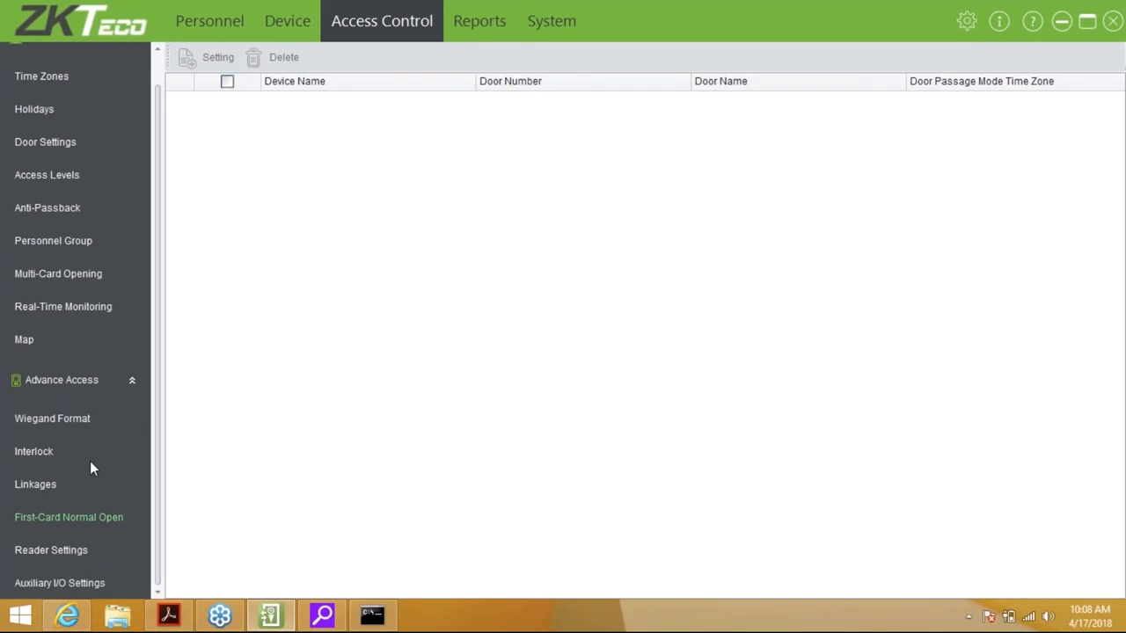
# Check Reader Settings and Auxiliary I/O Settings, then show the Events Today report
pyautogui.click(49, 554)
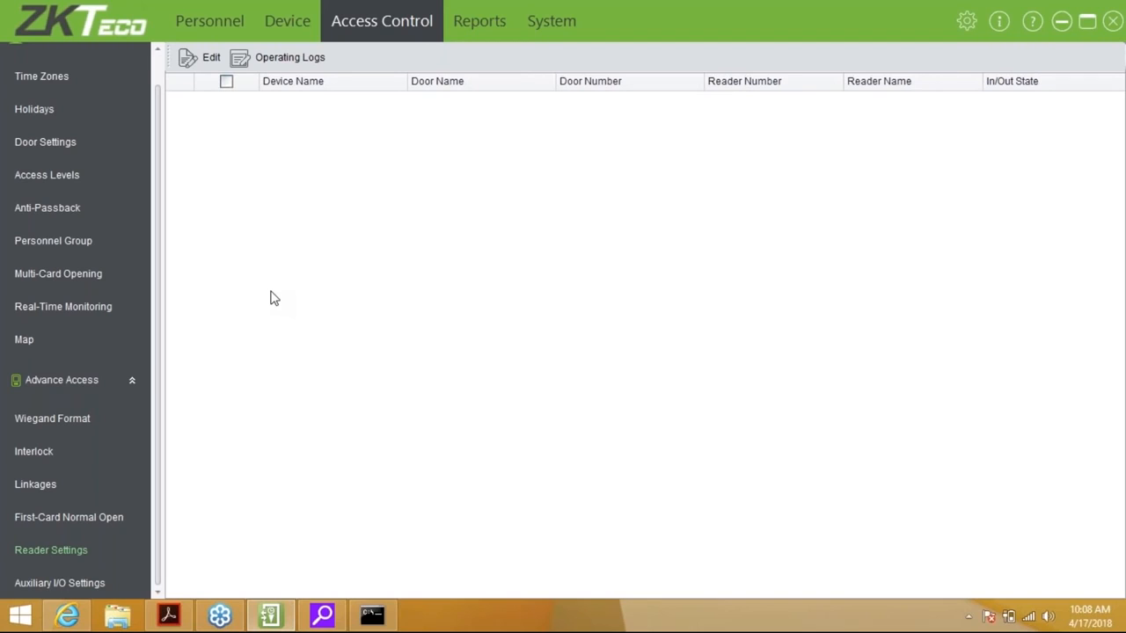
pyautogui.click(201, 57)
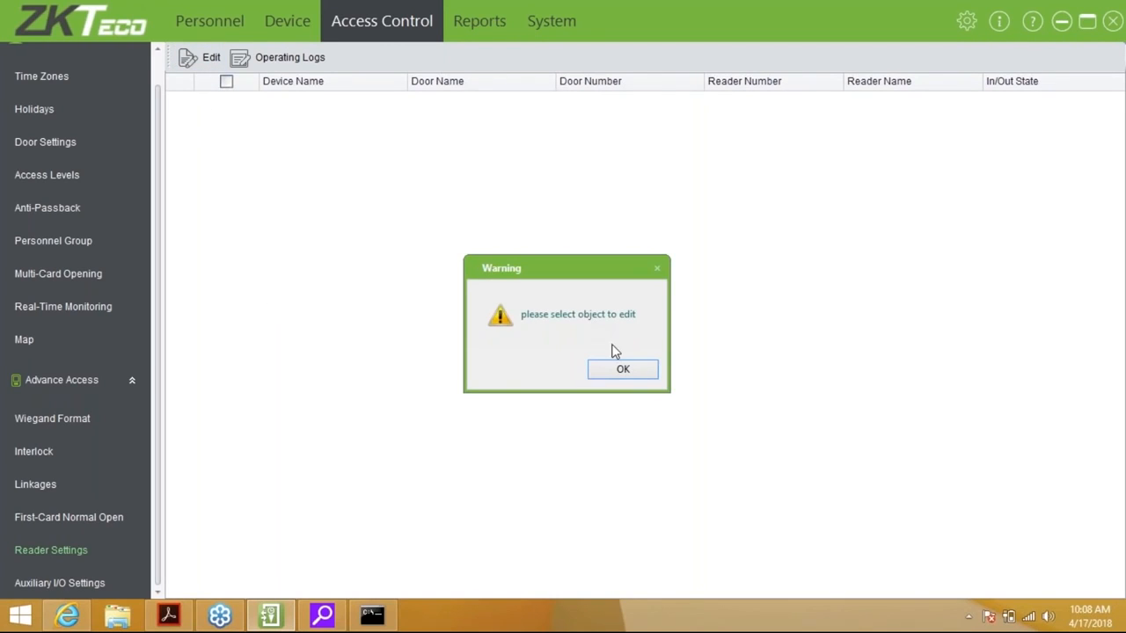
pyautogui.click(623, 370)
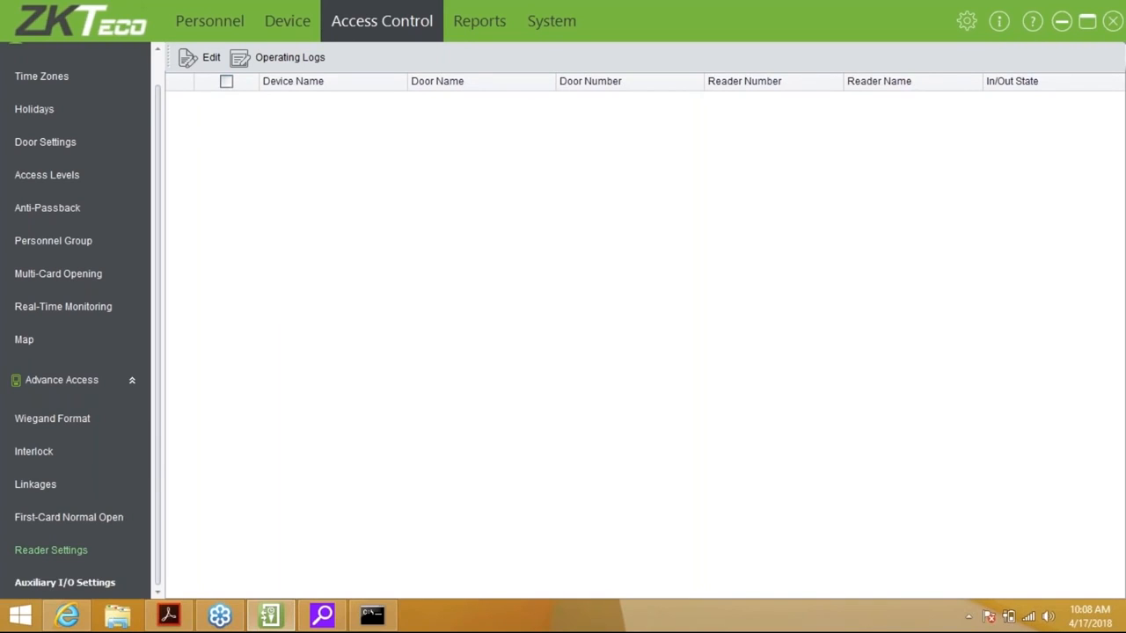
pyautogui.click(52, 583)
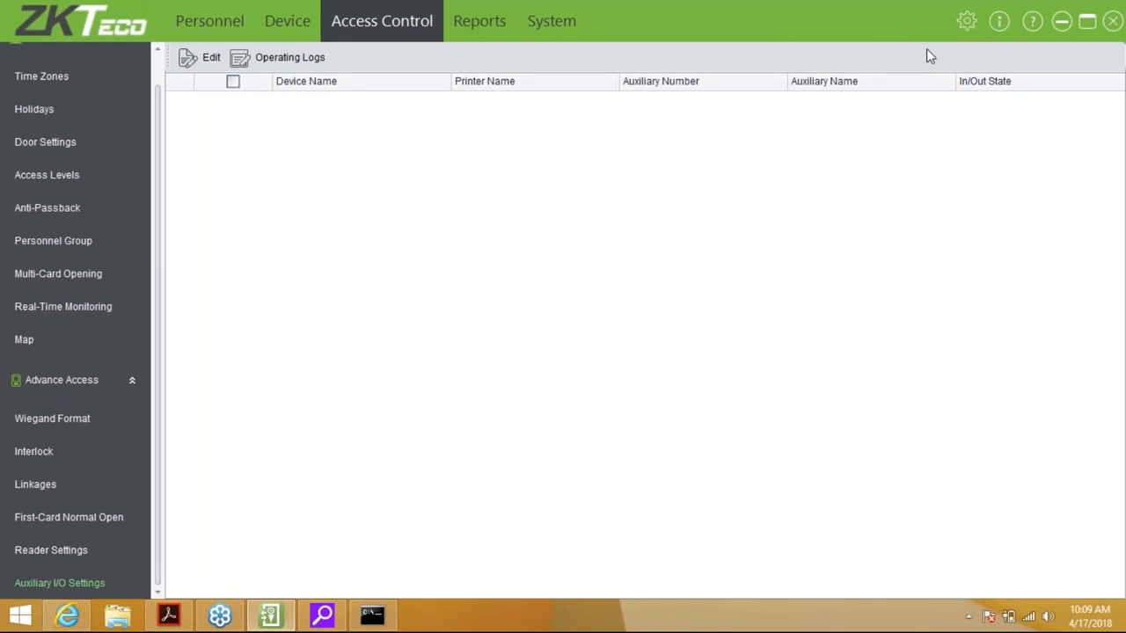
pyautogui.click(493, 20)
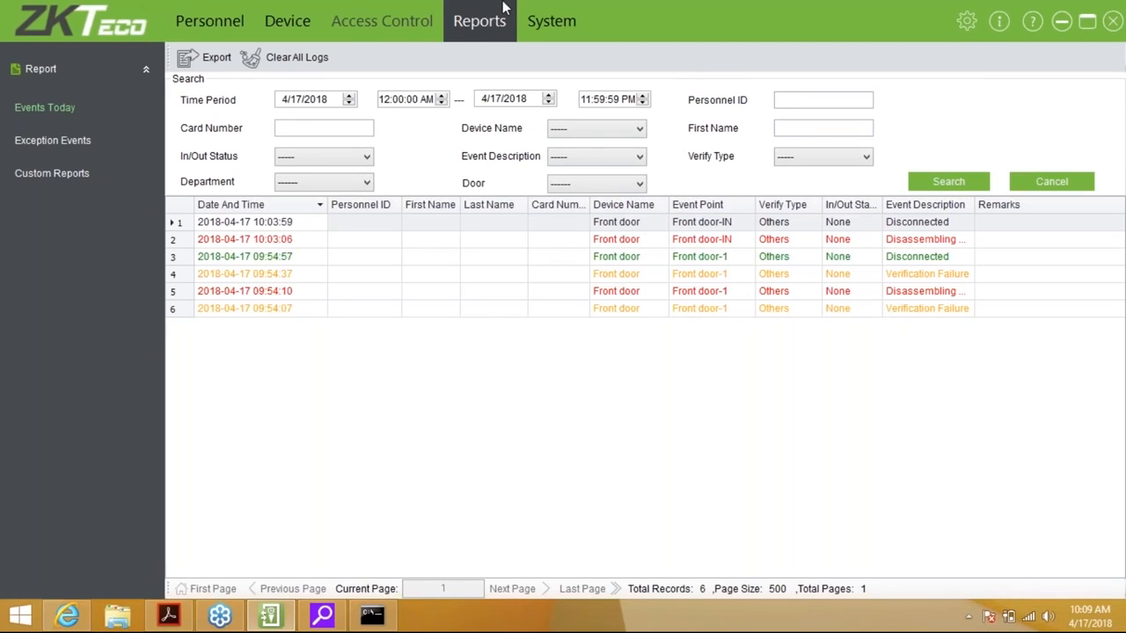
# Get the new logs from the Front door device, then return to Events Today showing 12 records
pyautogui.moveTo(301, 24)
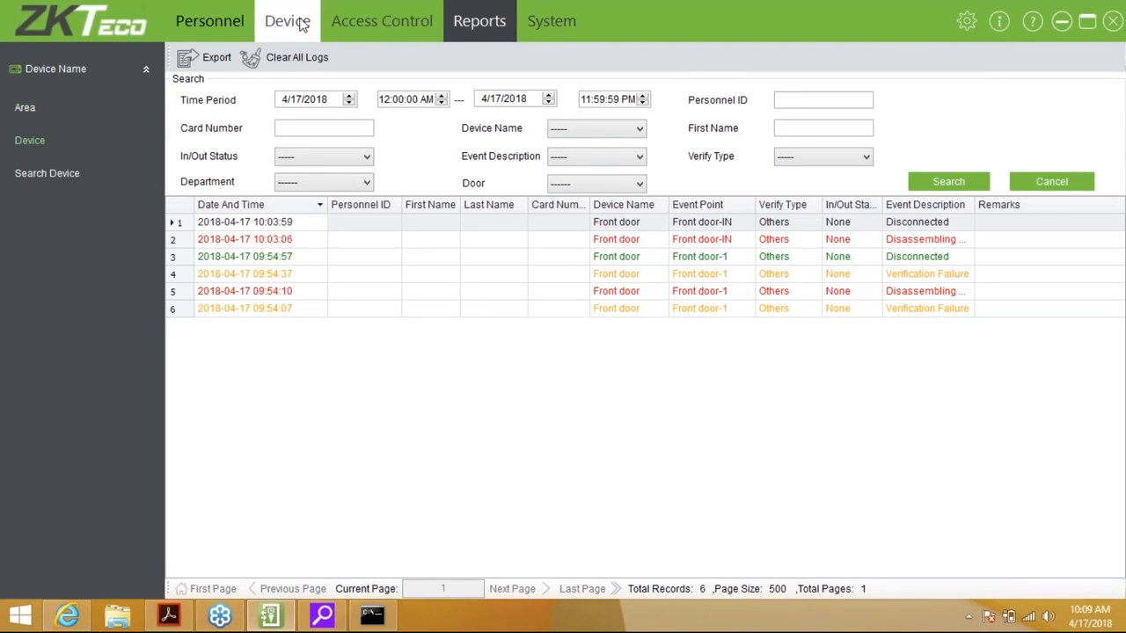
pyautogui.click(301, 23)
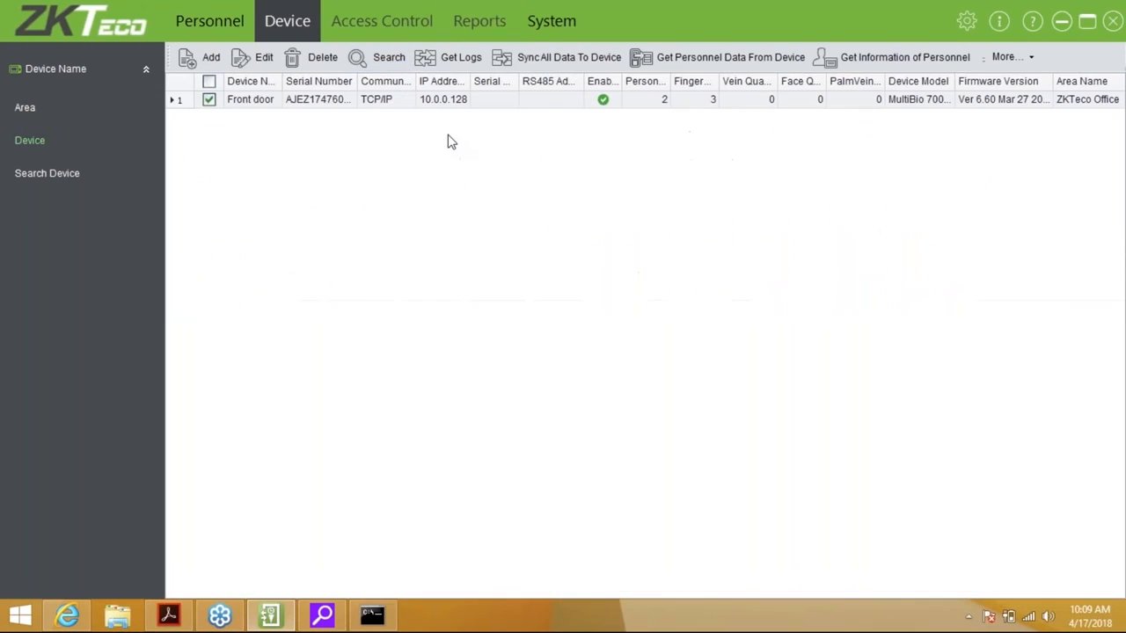
pyautogui.click(461, 60)
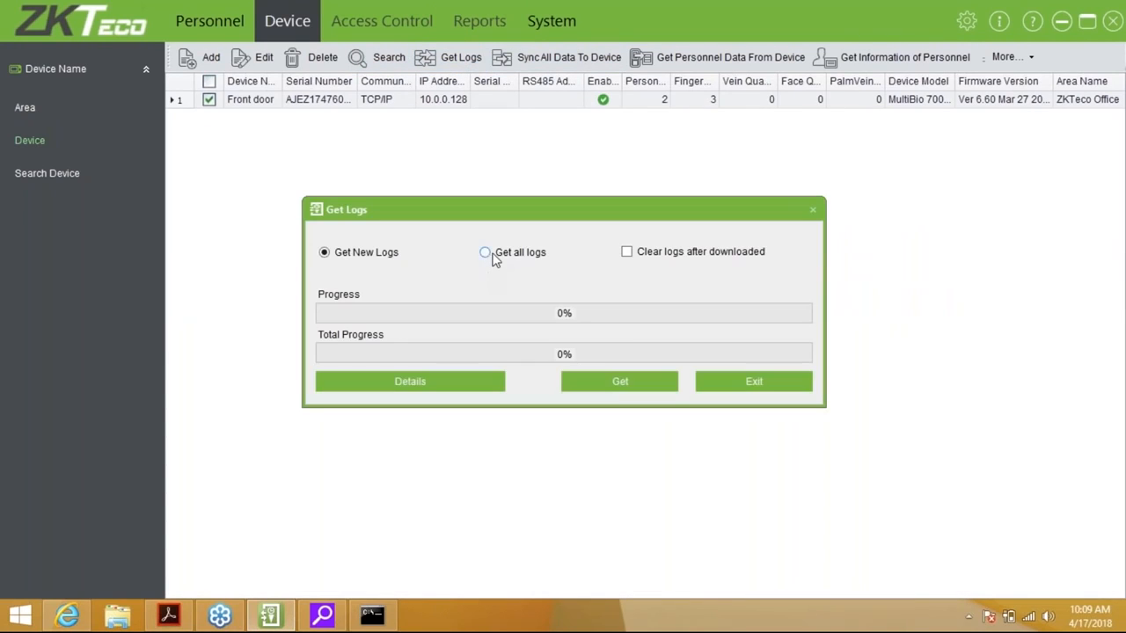
pyautogui.click(618, 381)
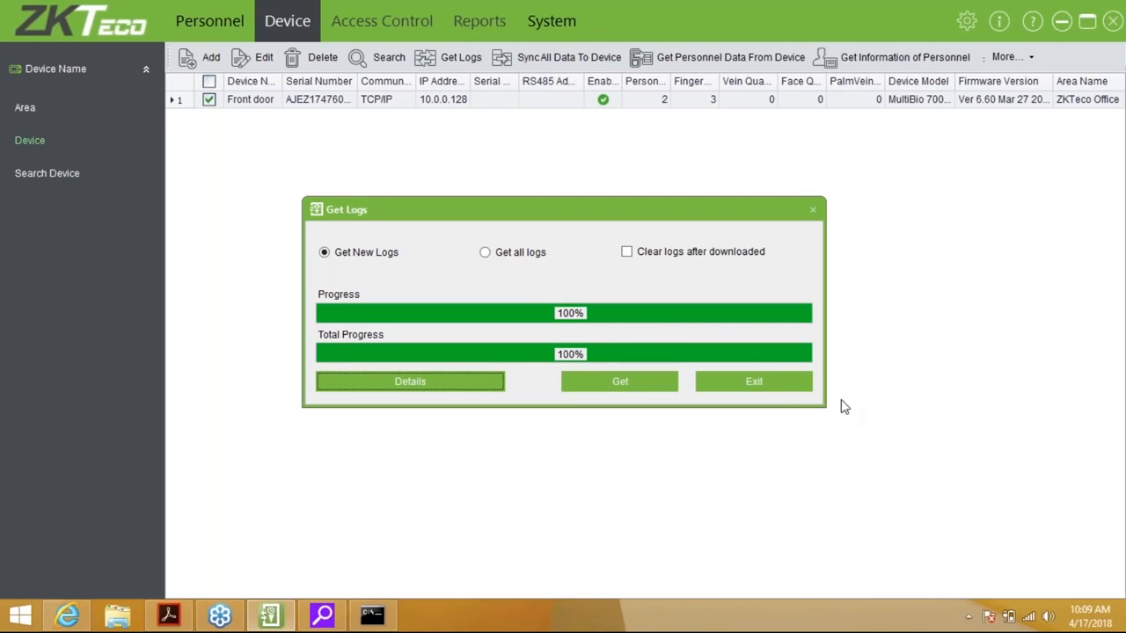
pyautogui.click(778, 387)
pyautogui.click(485, 27)
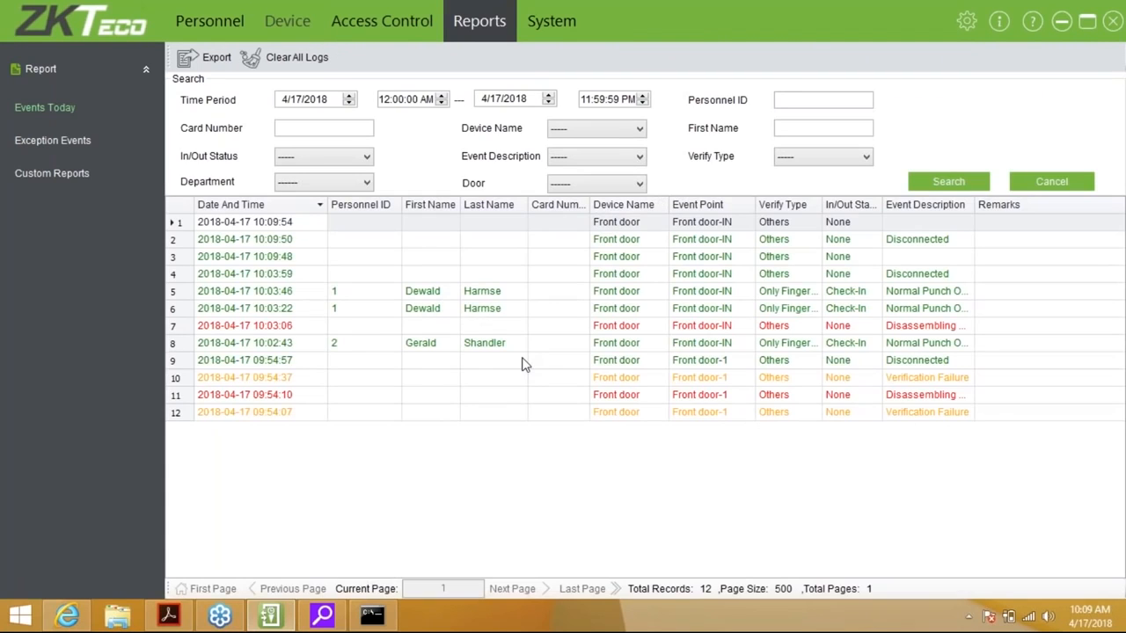
# Search events for personnel ID 2, then show Exception Events with a wider Event Description column
pyautogui.click(522, 362)
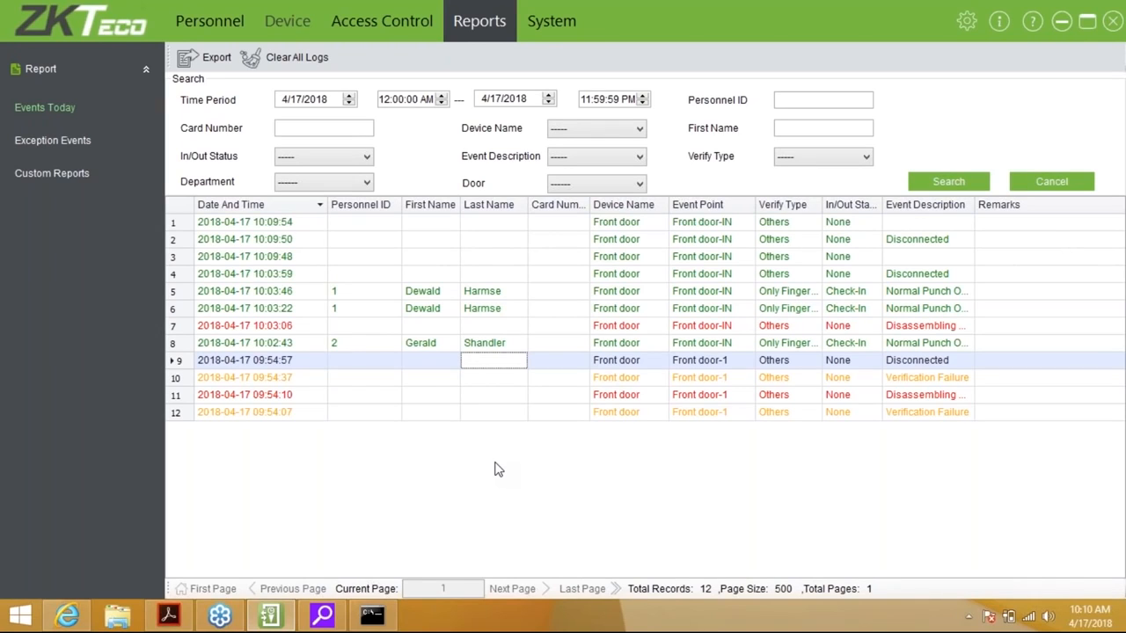
pyautogui.click(347, 125)
pyautogui.click(783, 98)
pyautogui.write('2')
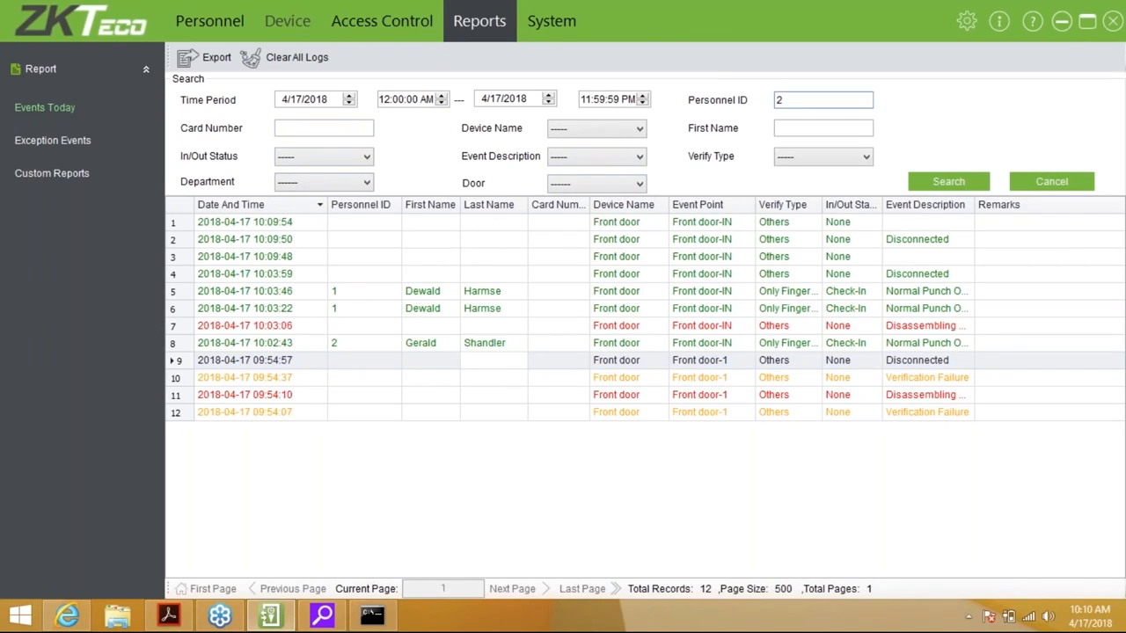
pyautogui.click(940, 180)
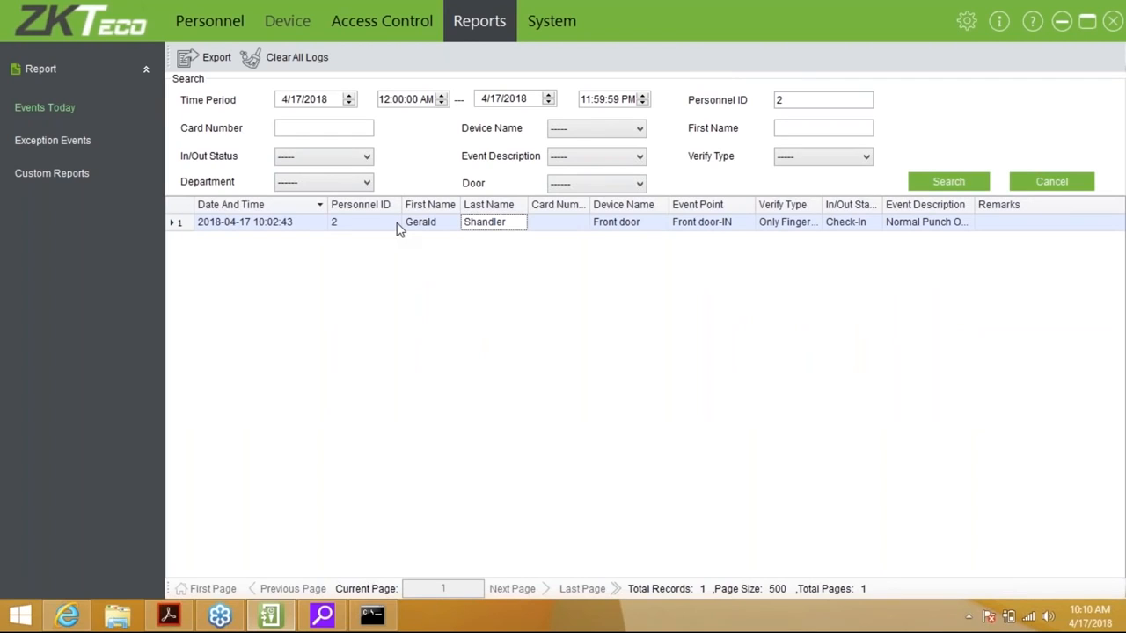
pyautogui.click(53, 140)
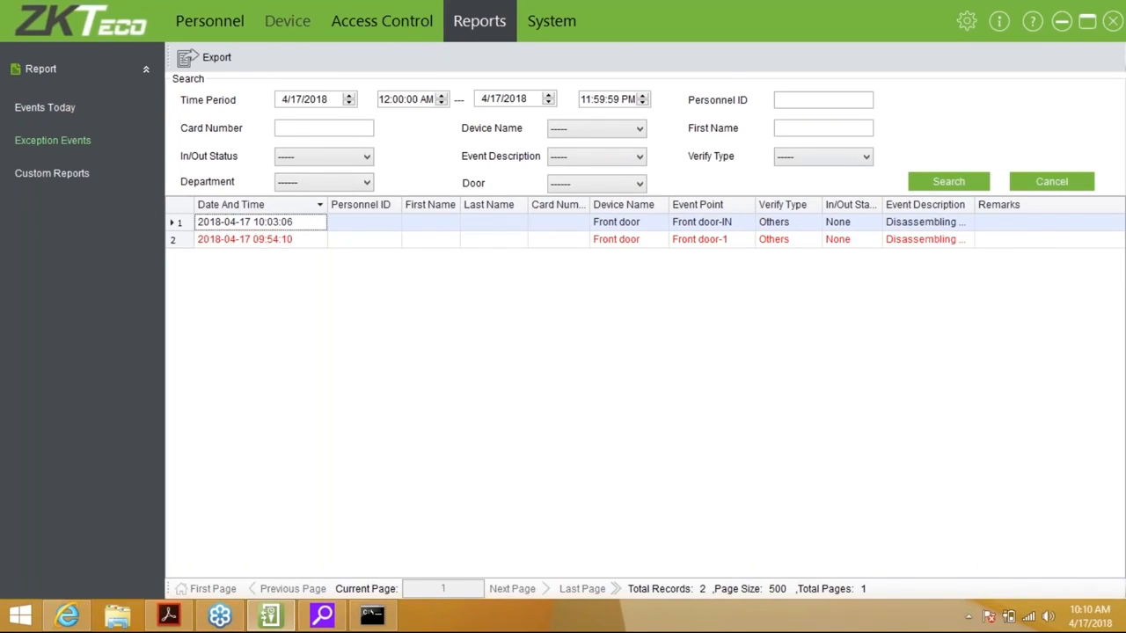
pyautogui.moveTo(976, 204); pyautogui.dragTo(1003, 204)
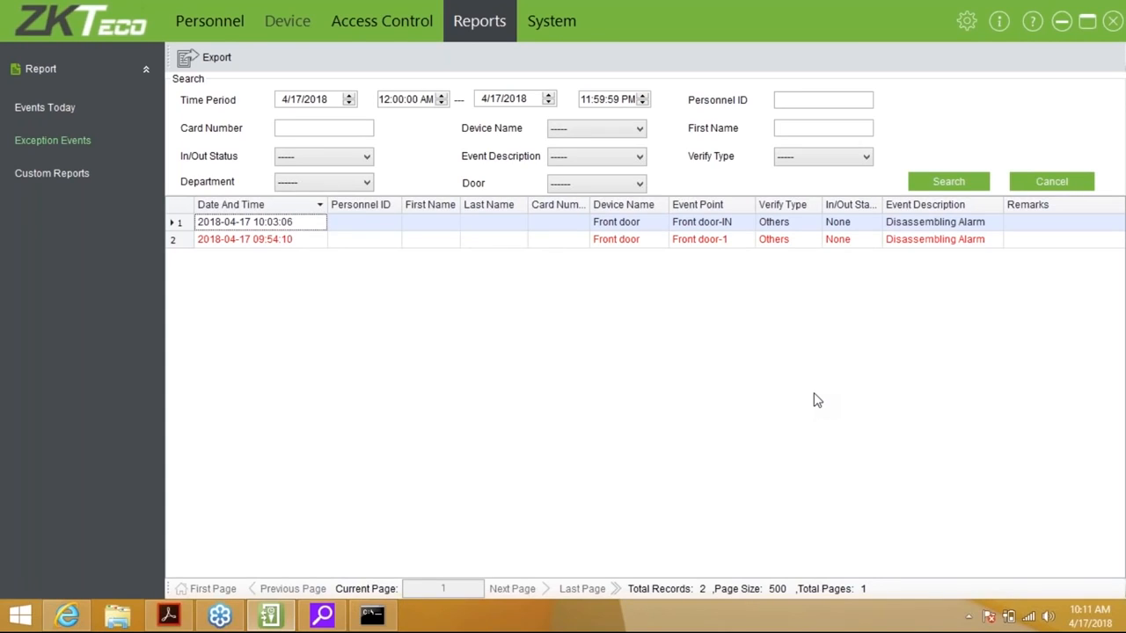
# Show the Custom Reports page with its empty list of saved reports
pyautogui.click(63, 173)
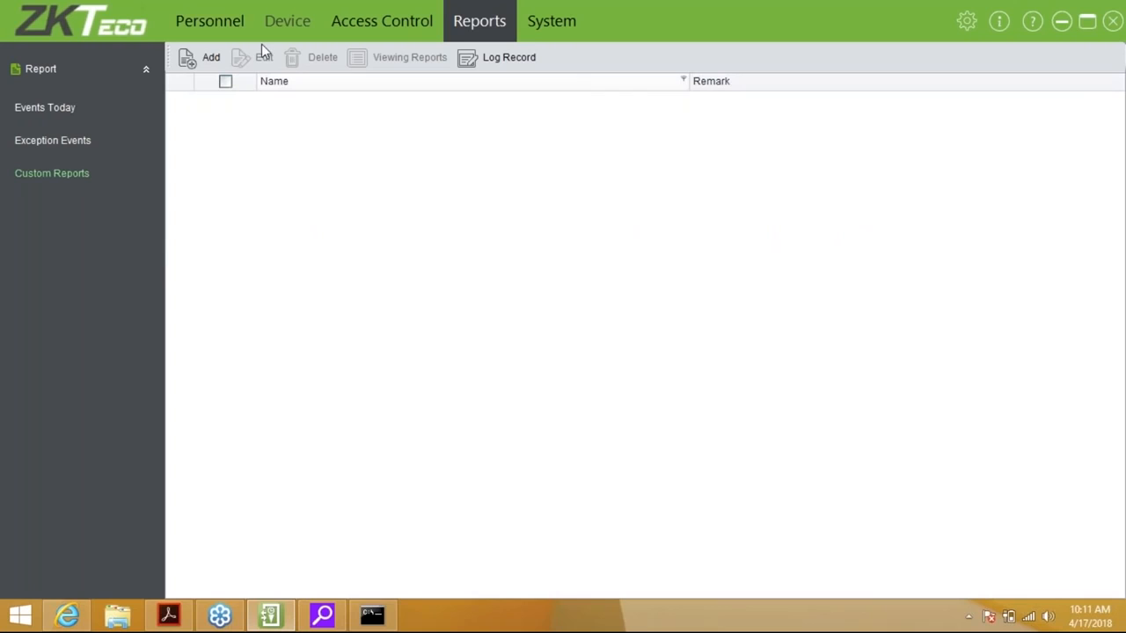
# Preview a new custom report's auxiliary input, department and device fields, discard it, then view System roles
pyautogui.click(202, 51)
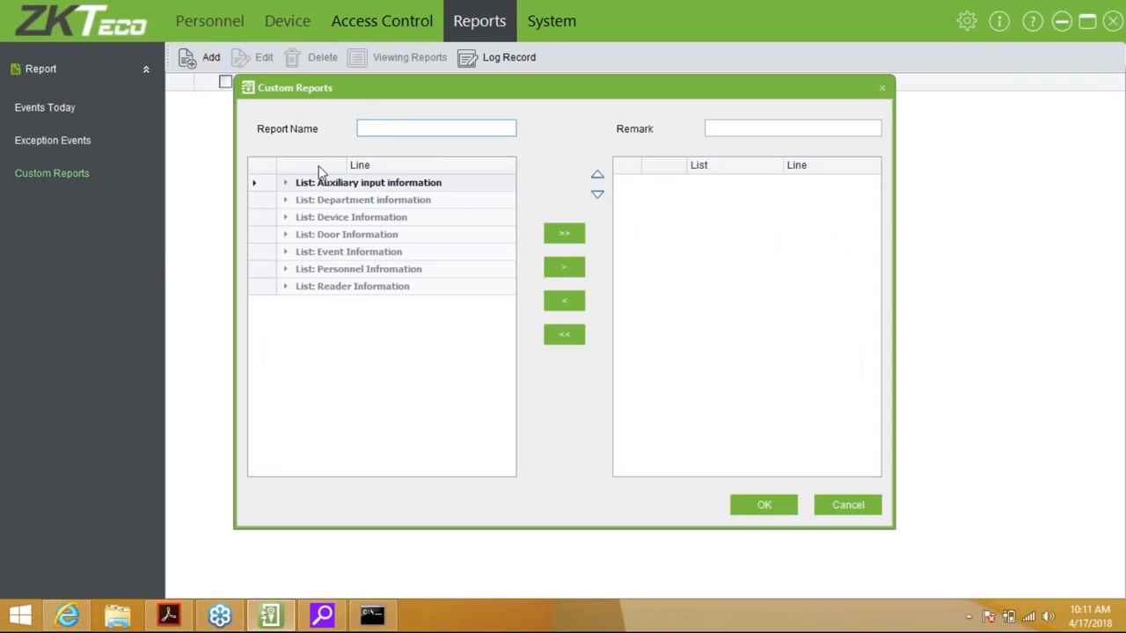
pyautogui.click(287, 182)
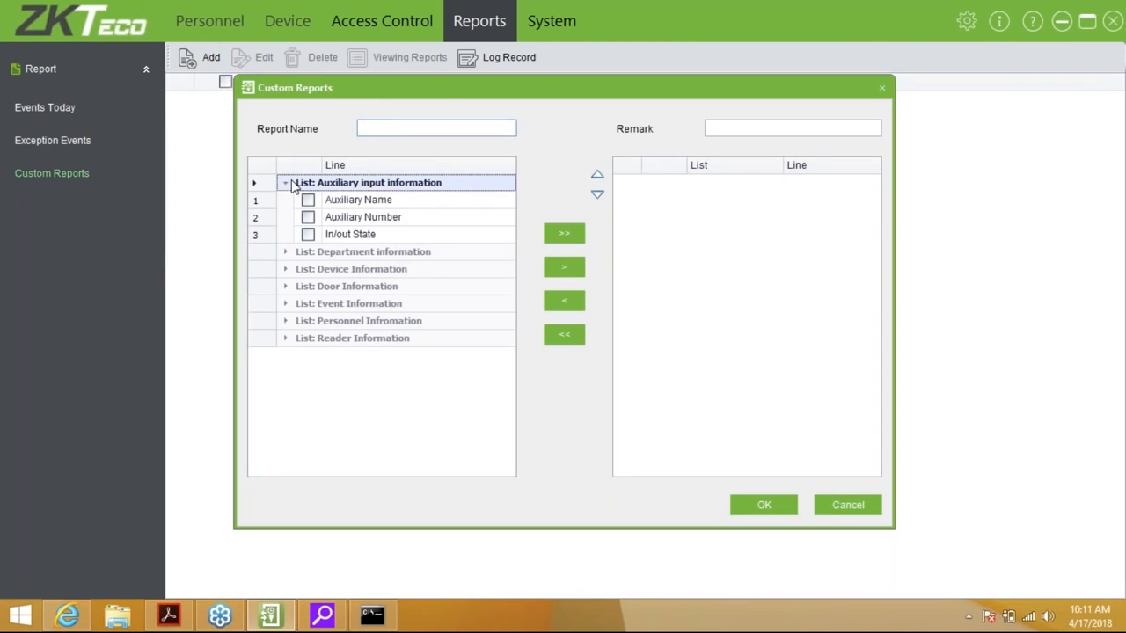
pyautogui.click(287, 252)
pyautogui.click(288, 339)
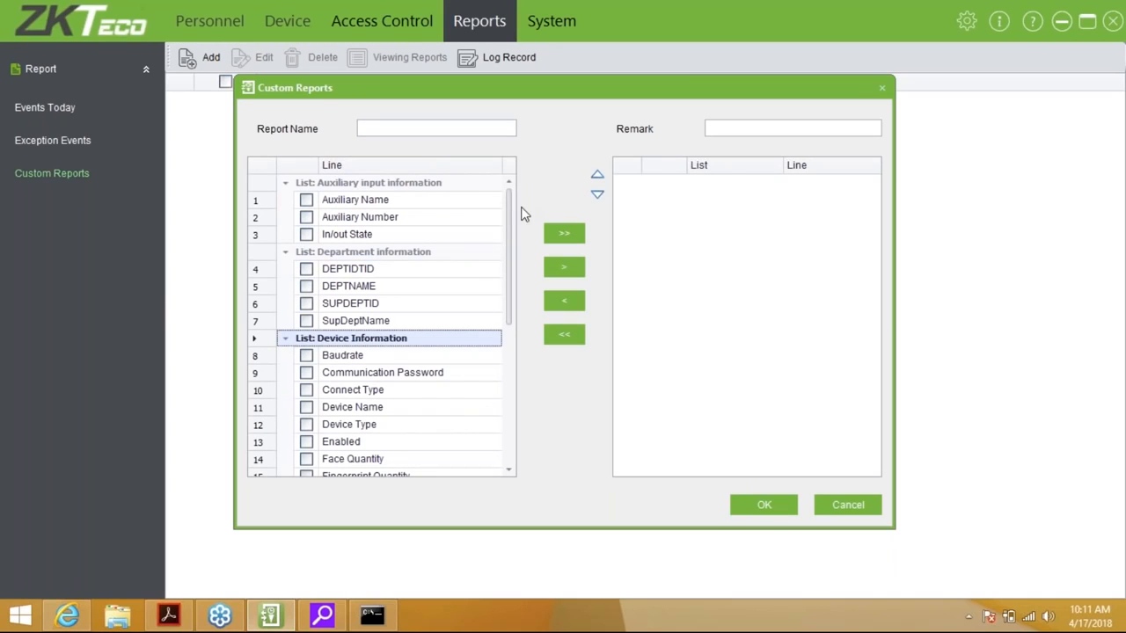
pyautogui.moveTo(510, 231); pyautogui.dragTo(505, 391)
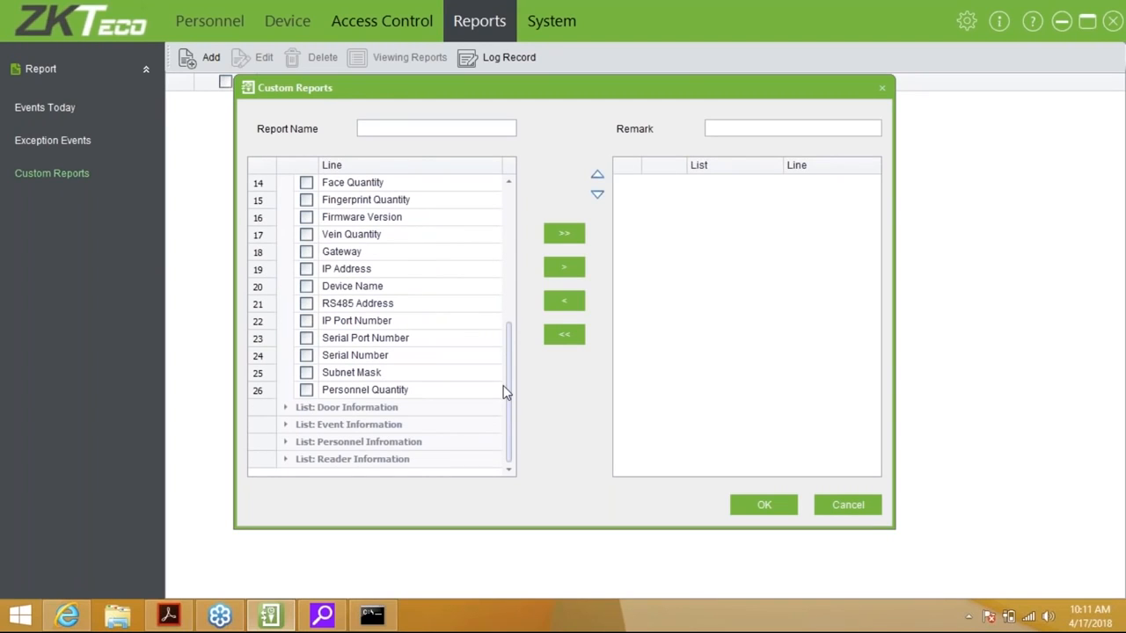
pyautogui.click(833, 513)
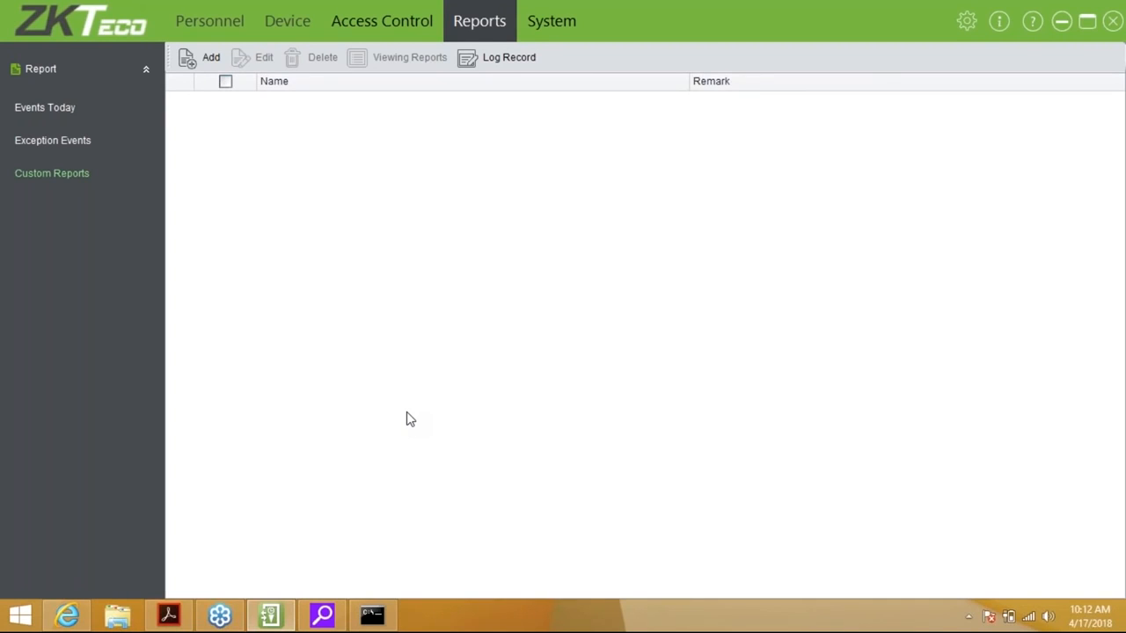
pyautogui.click(574, 16)
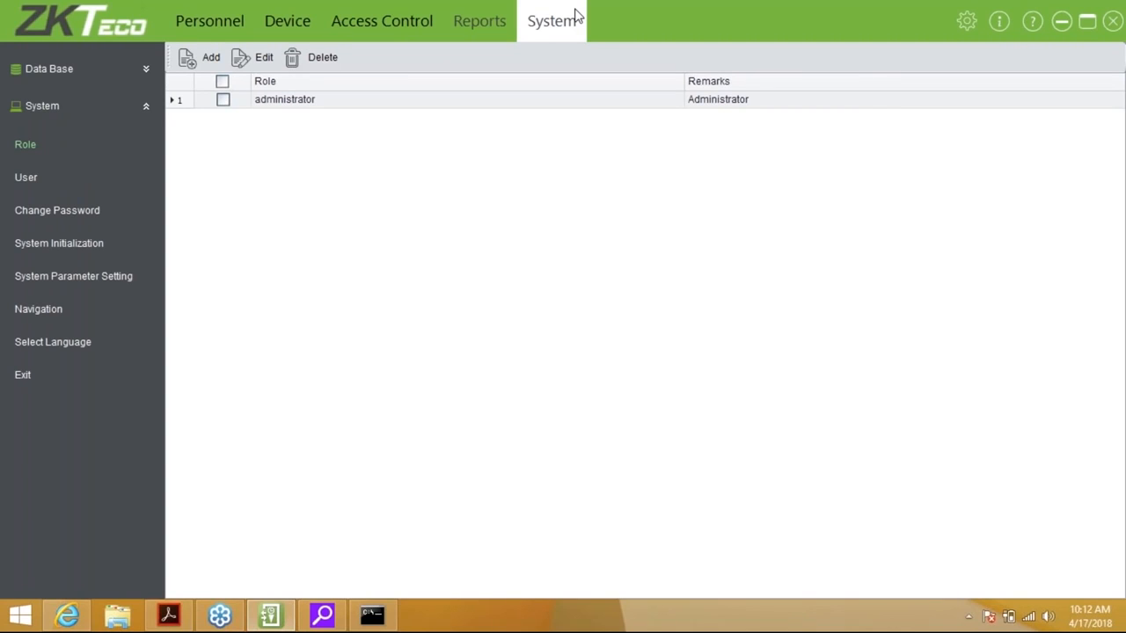
# Review the Access or Microsoft SQL Server database connection choice under Data Base, leaving it unchanged
pyautogui.click(144, 69)
pyautogui.click(97, 111)
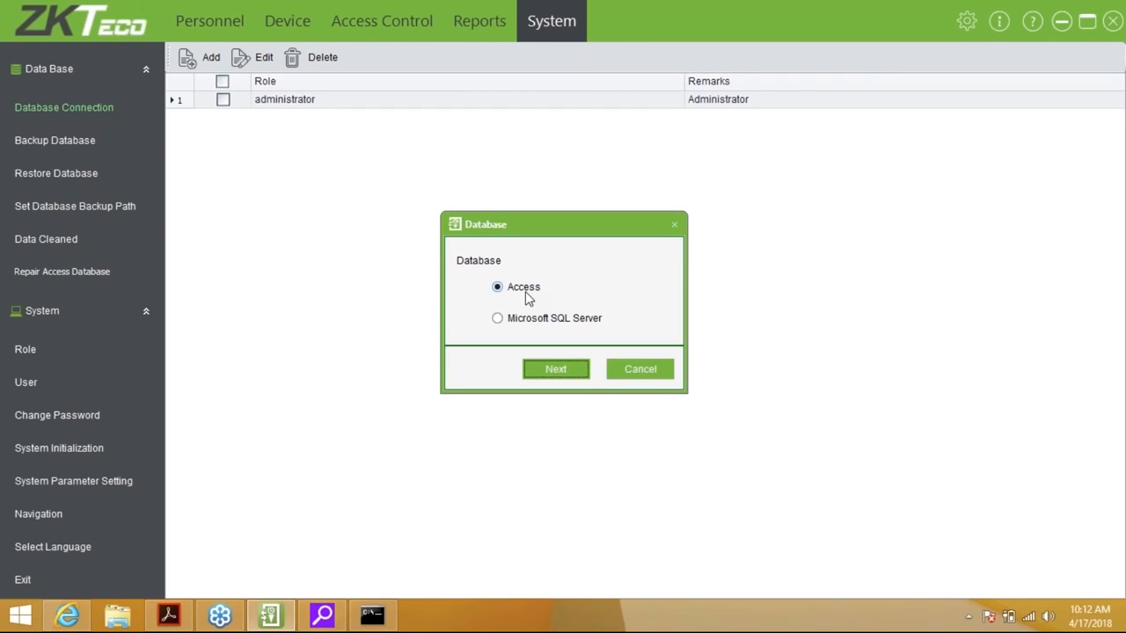
pyautogui.click(642, 370)
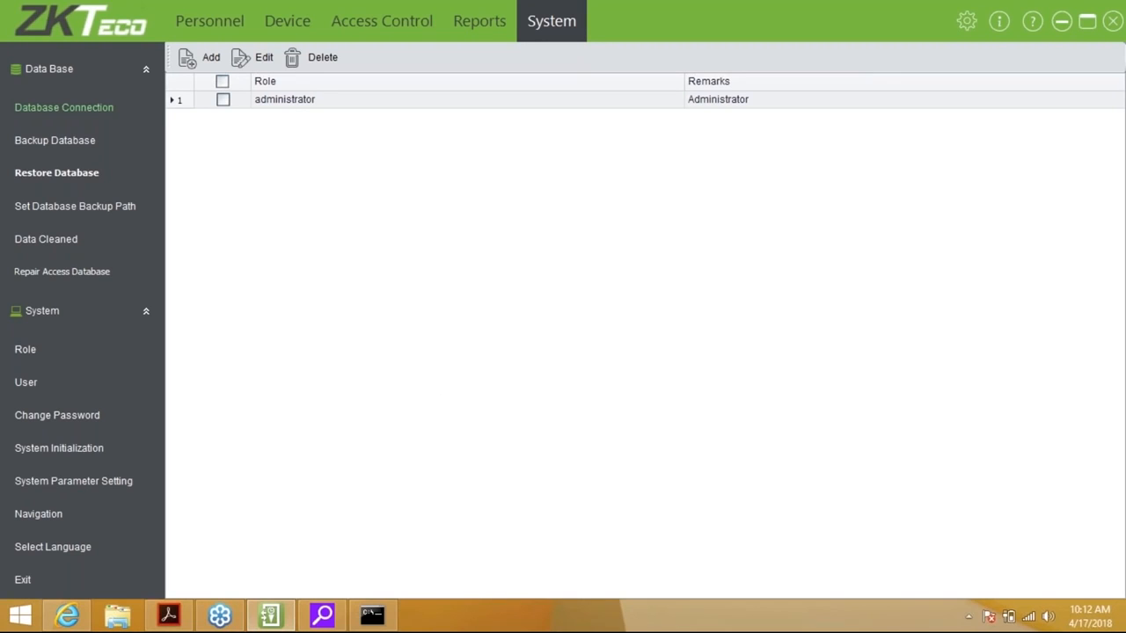
# Back up the database as 'Access 3.5' (.mdb) in the Access3.5 Backup folder
pyautogui.click(60, 142)
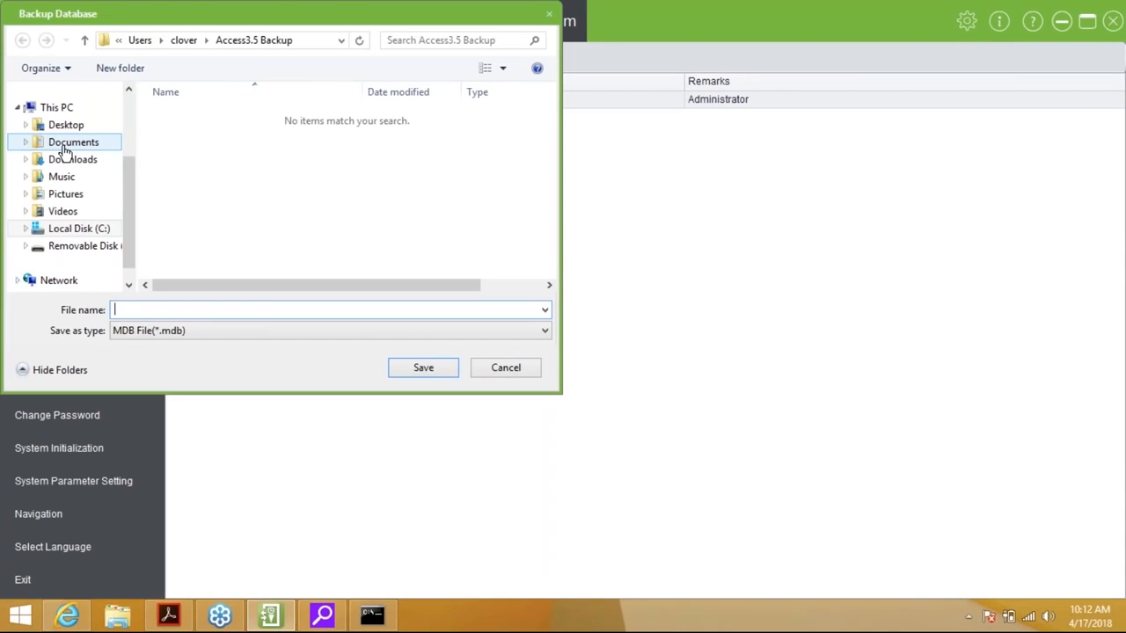
pyautogui.write('A')
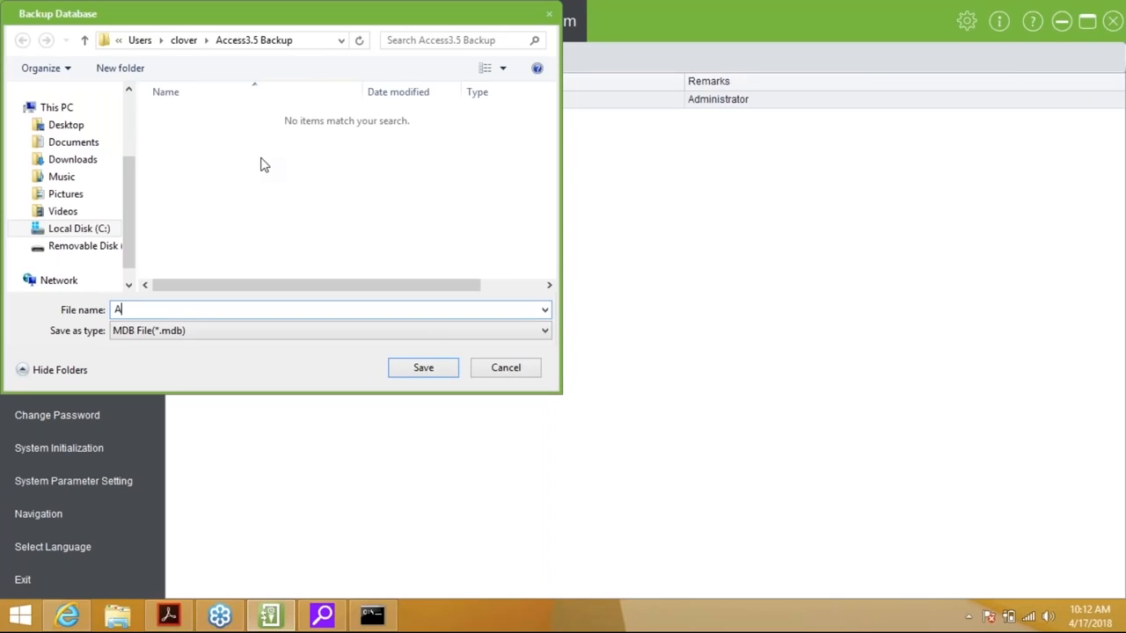
pyautogui.write('ccess 3.5')
pyautogui.press('Return')
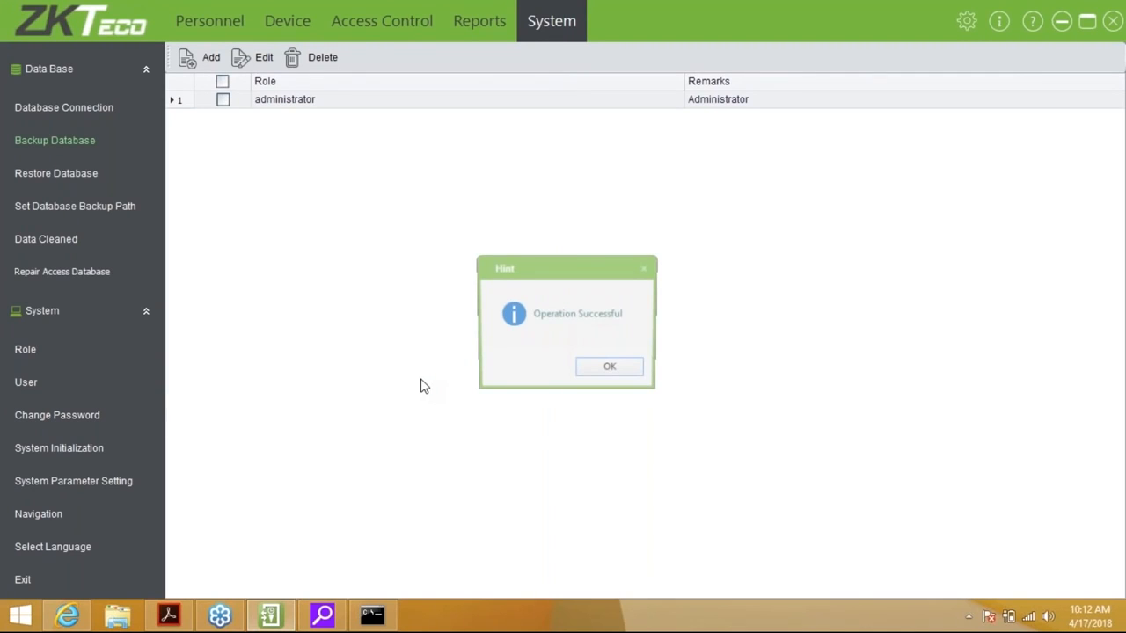
pyautogui.press('Return')
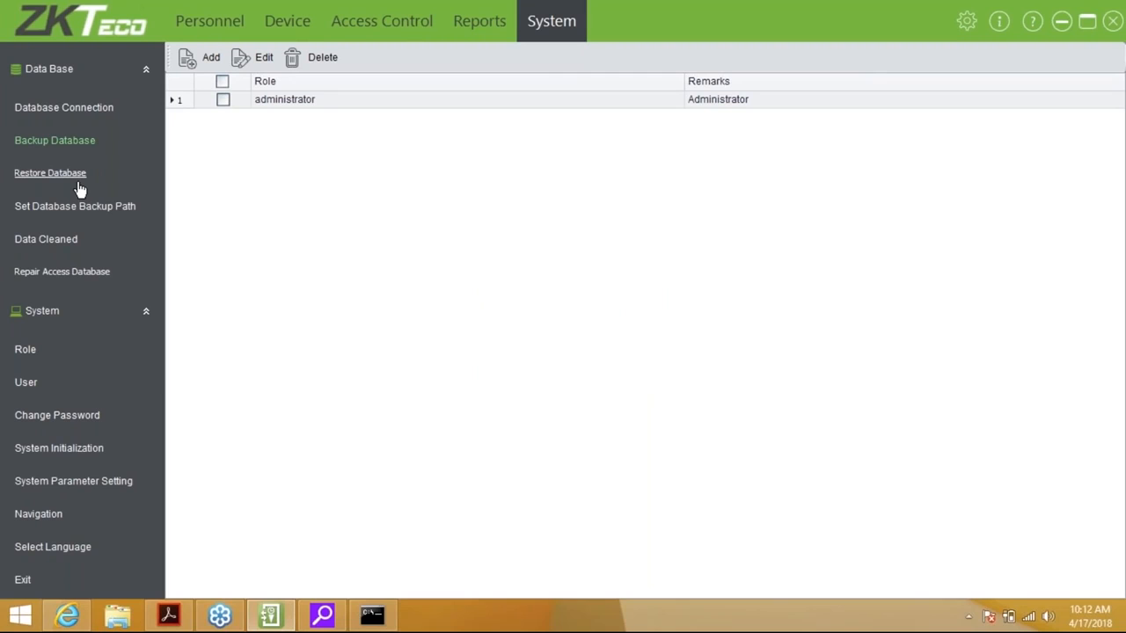
# Confirm the Access3.5 Backup folder as the backup path with automatic backup on exit
pyautogui.click(79, 190)
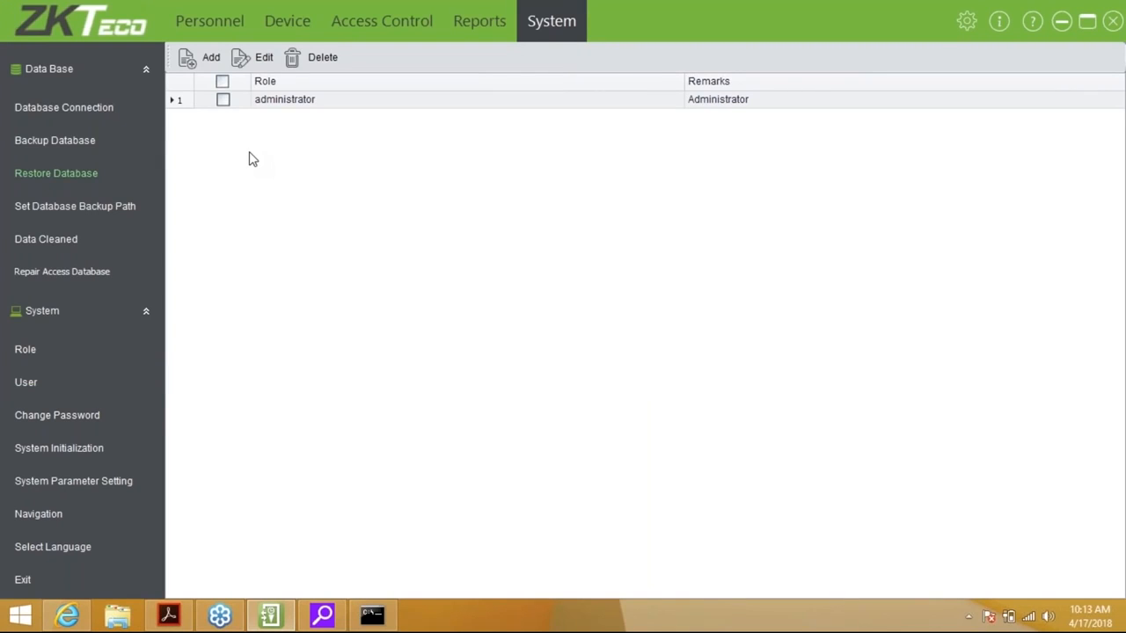
pyautogui.click(74, 206)
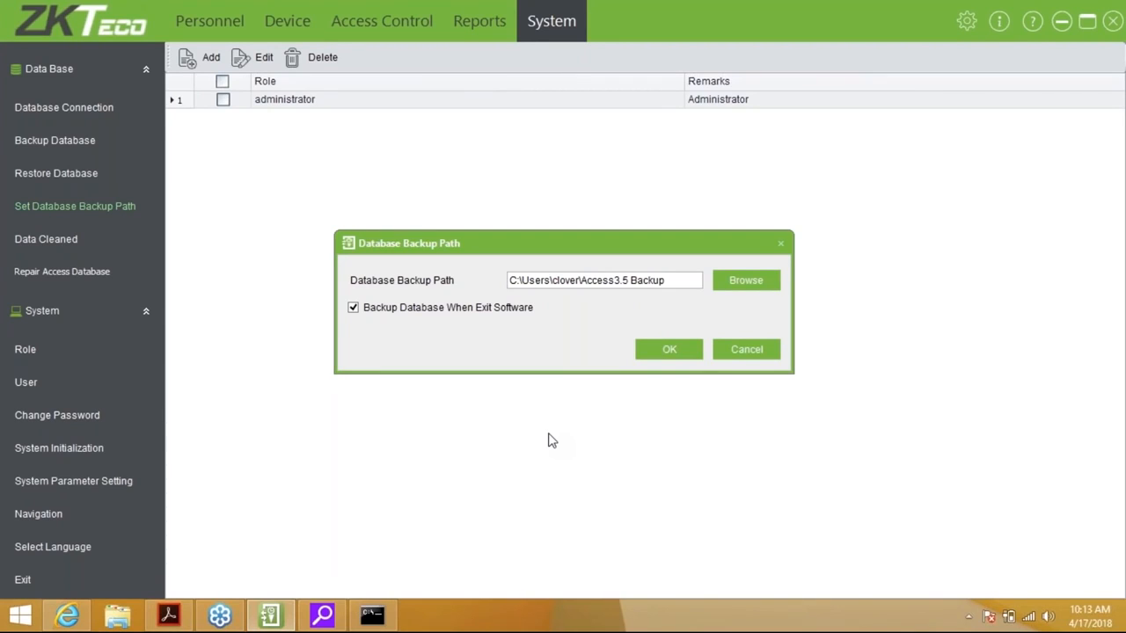
pyautogui.click(669, 351)
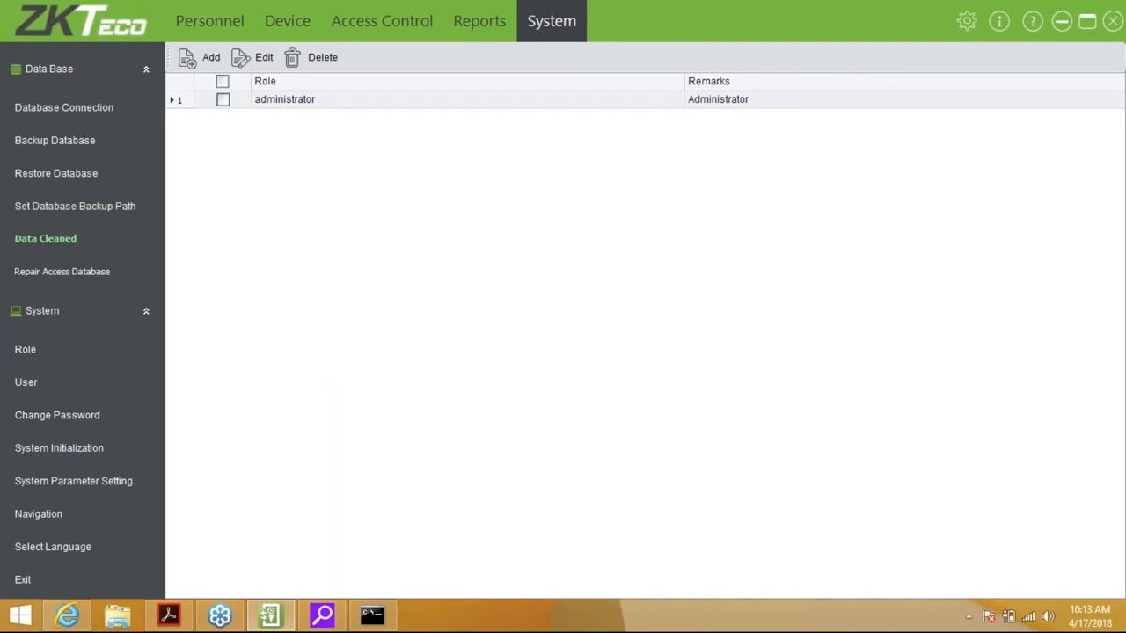
pyautogui.click(45, 238)
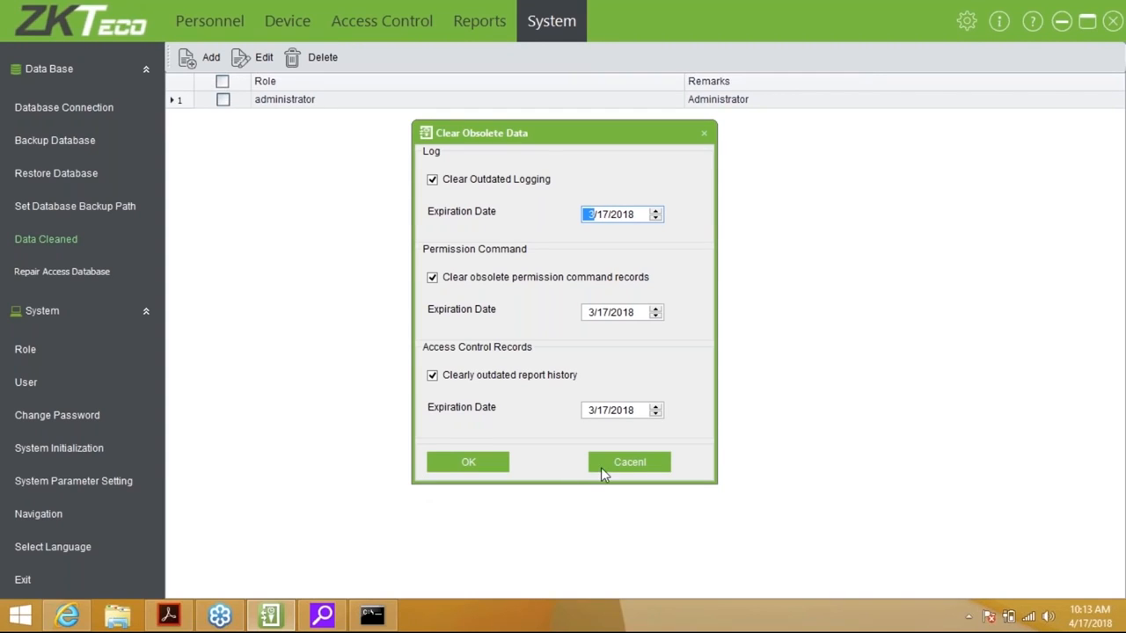
# Purge logs, permission commands and report history older than 3/17/2018, and repair the Access database
pyautogui.click(482, 472)
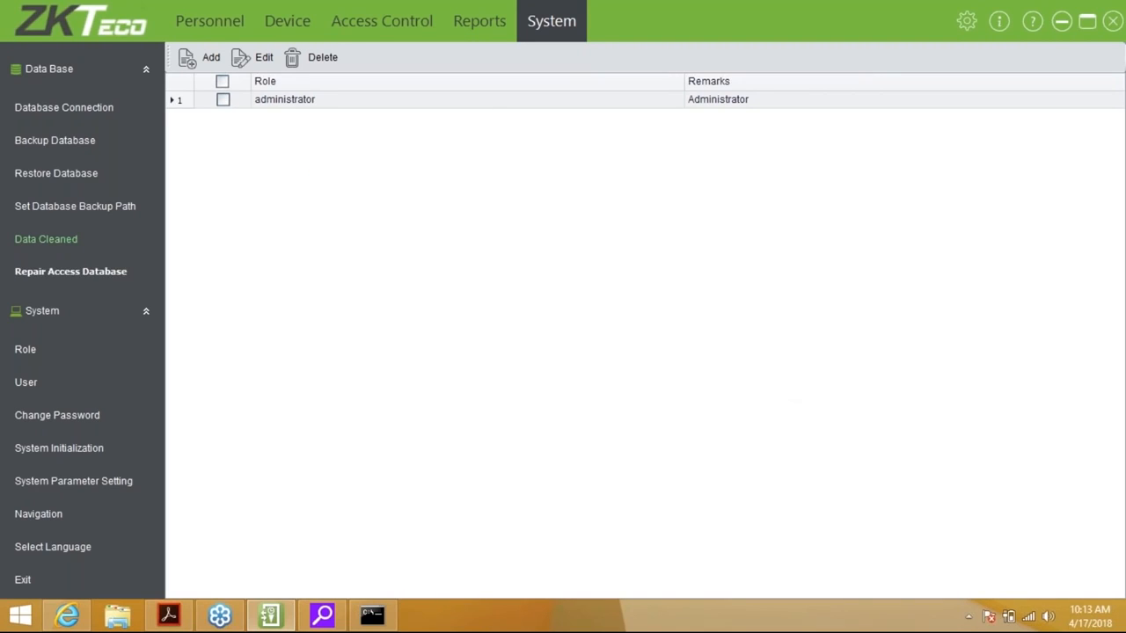
pyautogui.click(71, 272)
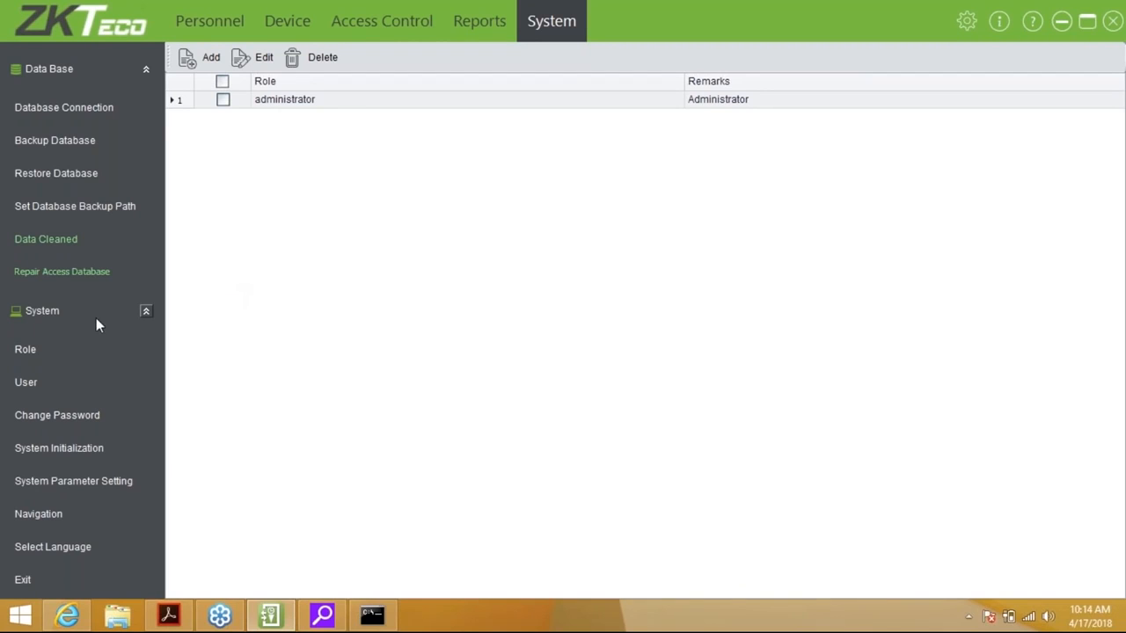
# Start a new role granting only browse permission for Real-Time Monitoring
pyautogui.click(27, 350)
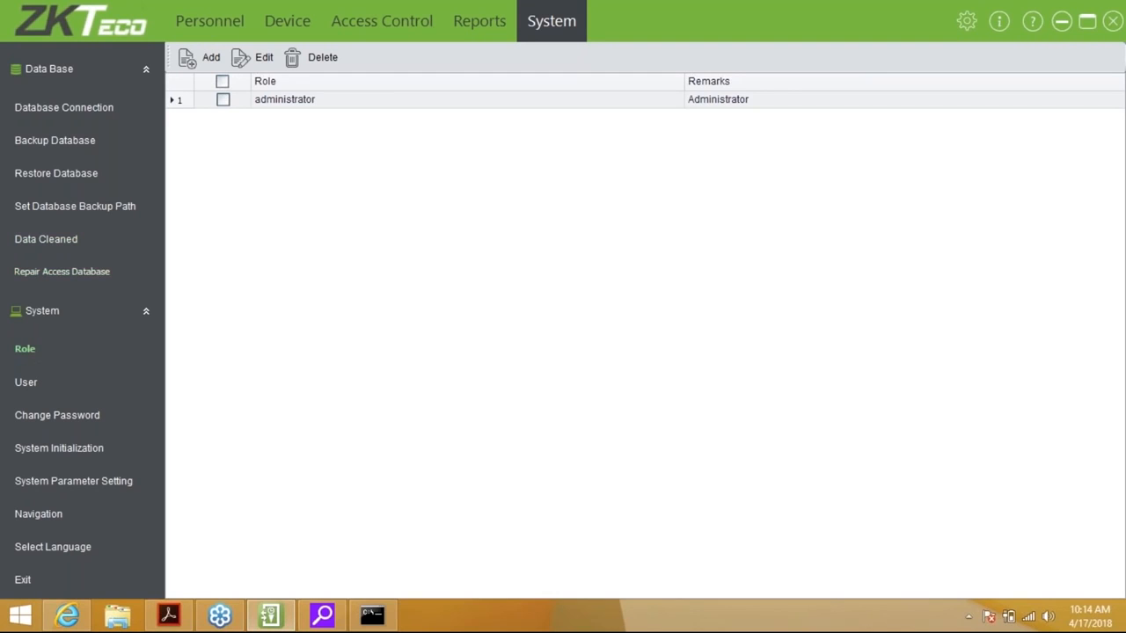
pyautogui.click(201, 65)
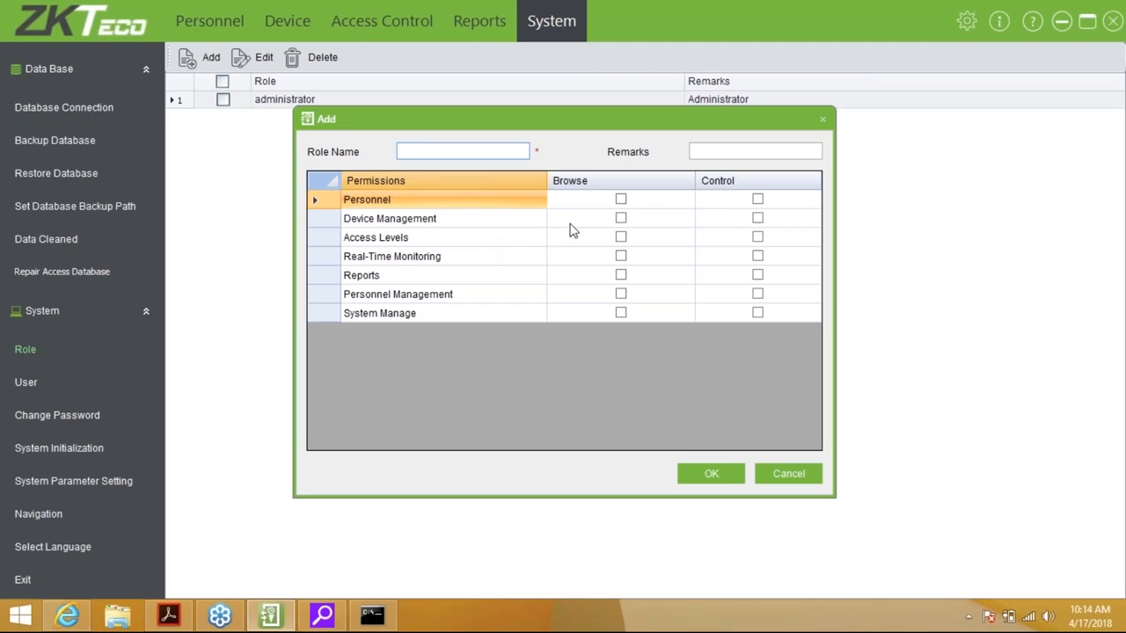
pyautogui.click(621, 203)
pyautogui.click(621, 201)
pyautogui.click(622, 202)
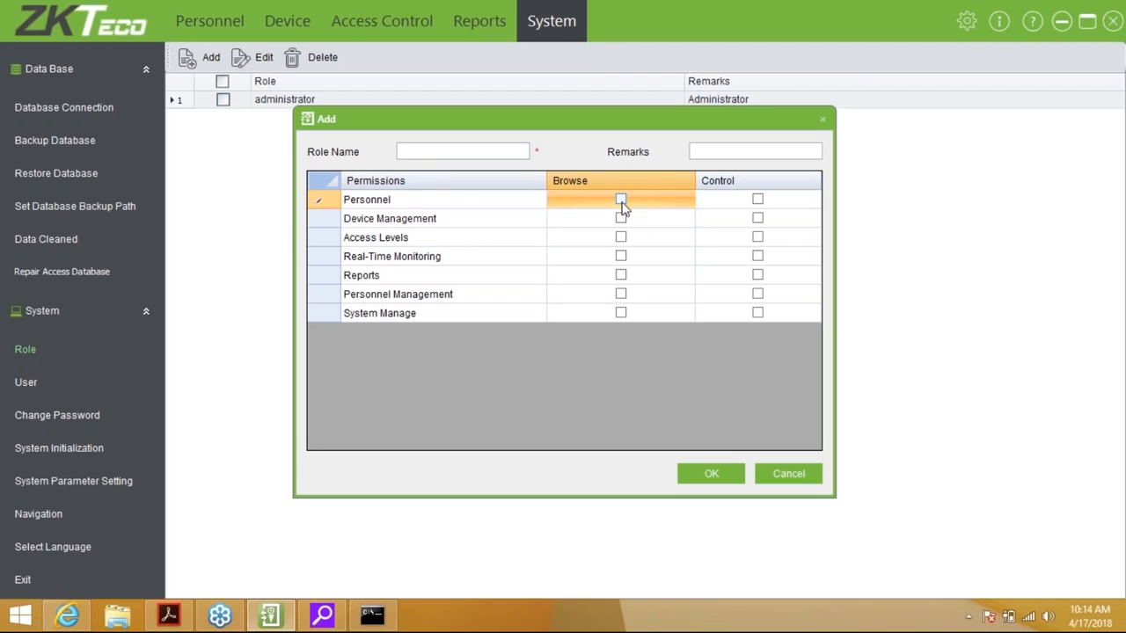
pyautogui.click(620, 256)
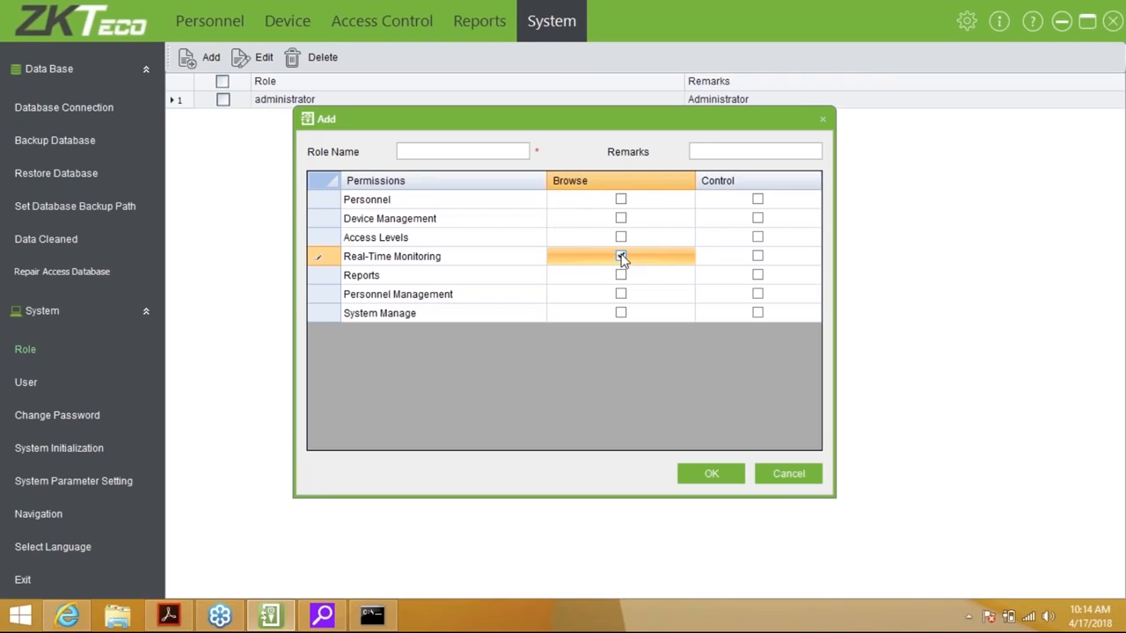
# Name the role 'Monitoring' and save it, then show the User list
pyautogui.click(462, 151)
pyautogui.write('Gua')
pyautogui.press('BackSpace')
pyautogui.press('BackSpace')
pyautogui.press('BackSpace')
pyautogui.write('Monori')
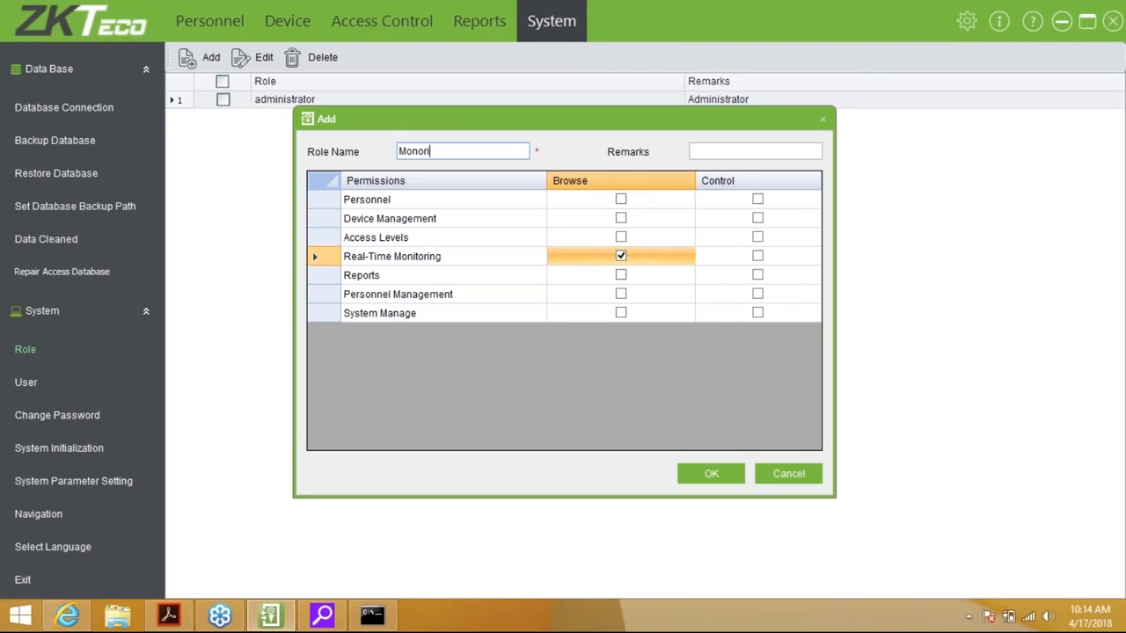
pyautogui.press('BackSpace')
pyautogui.press('BackSpace')
pyautogui.press('BackSpace')
pyautogui.write('itoring')
pyautogui.press('Tab')
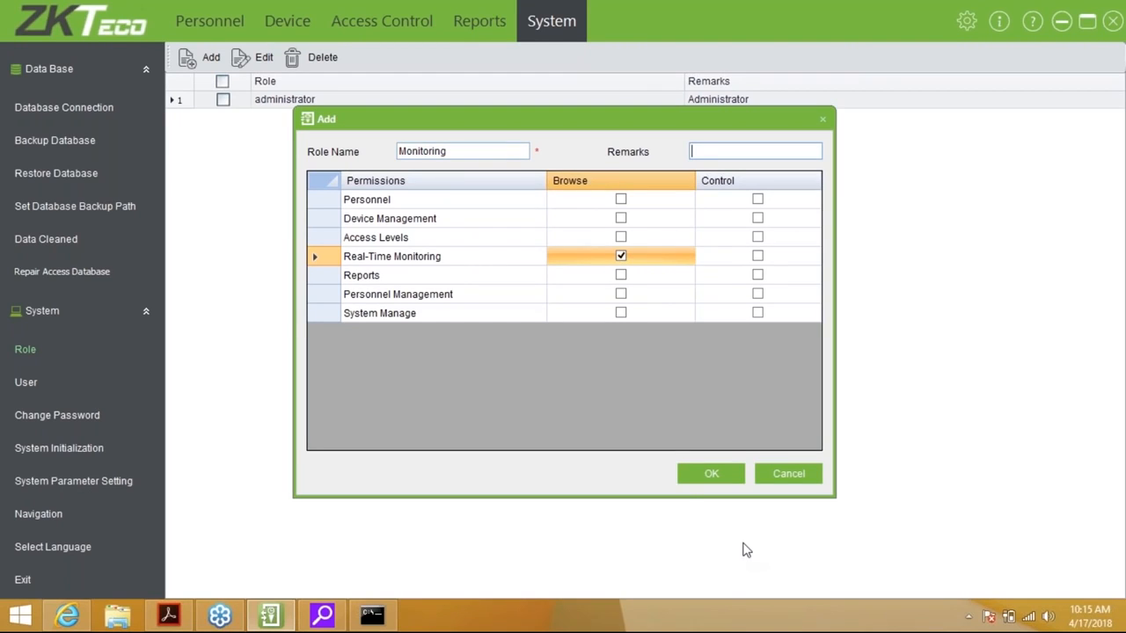
pyautogui.click(689, 477)
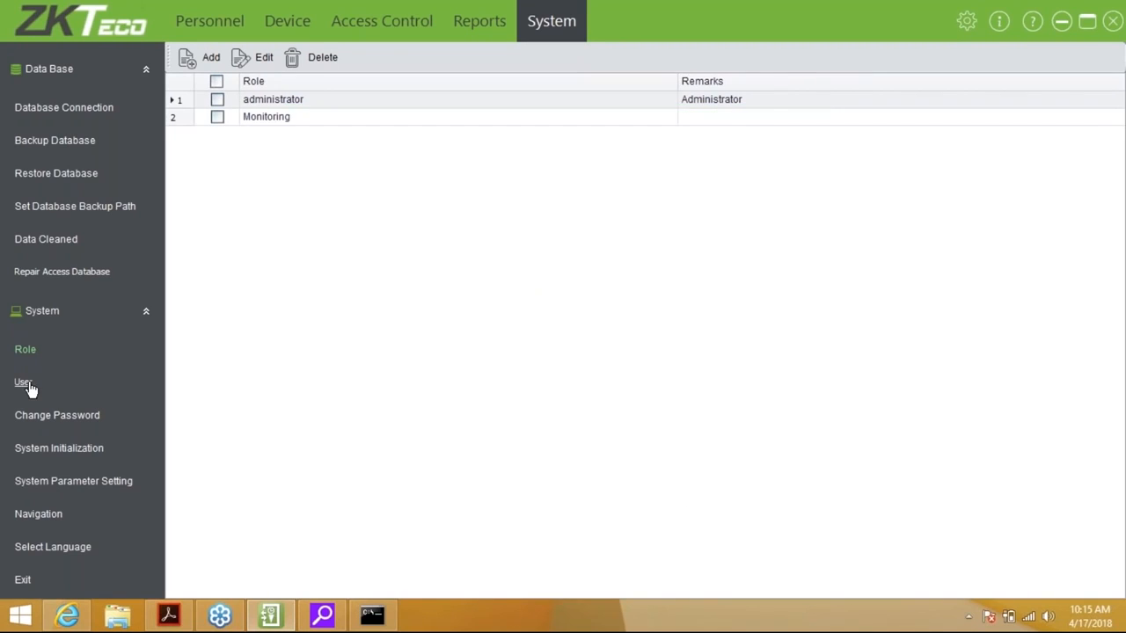
pyautogui.click(25, 383)
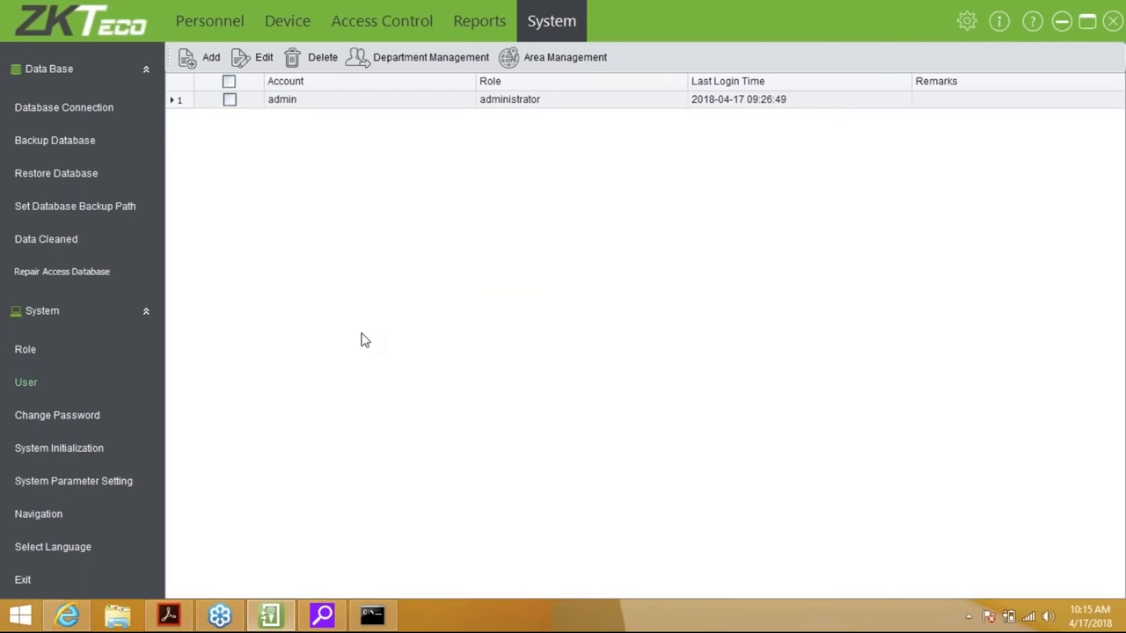
# Add a user account with a matching password and the Monitoring role
pyautogui.click(209, 60)
pyautogui.write('dewald')
pyautogui.press('Tab')
pyautogui.write('*******')
pyautogui.press('Tab')
pyautogui.write('******')
pyautogui.press('Tab')
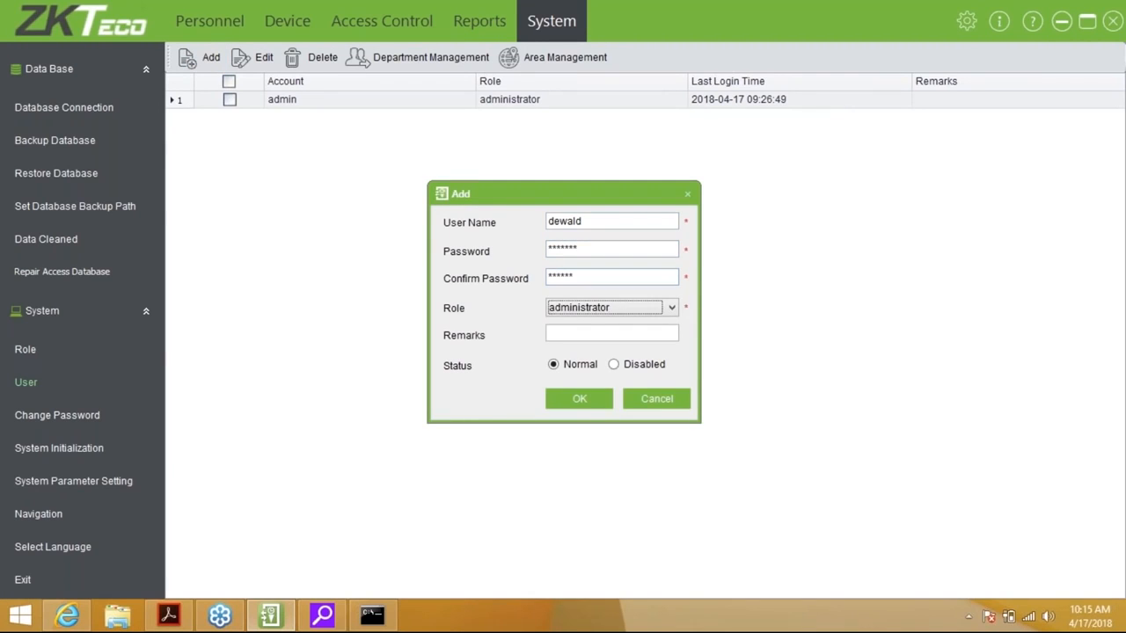
pyautogui.click(622, 249)
pyautogui.press('BackSpace')
pyautogui.press('BackSpace')
pyautogui.press('BackSpace')
pyautogui.press('BackSpace')
pyautogui.press('BackSpace')
pyautogui.press('BackSpace')
pyautogui.press('BackSpace')
pyautogui.write('******')
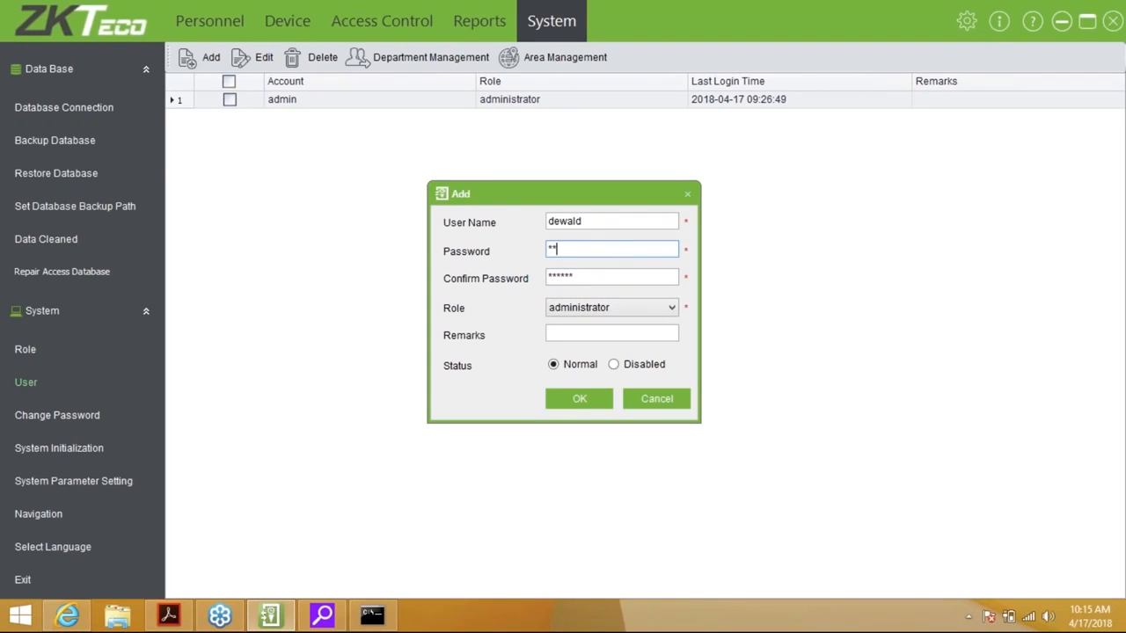
pyautogui.press('Tab')
pyautogui.press('Tab')
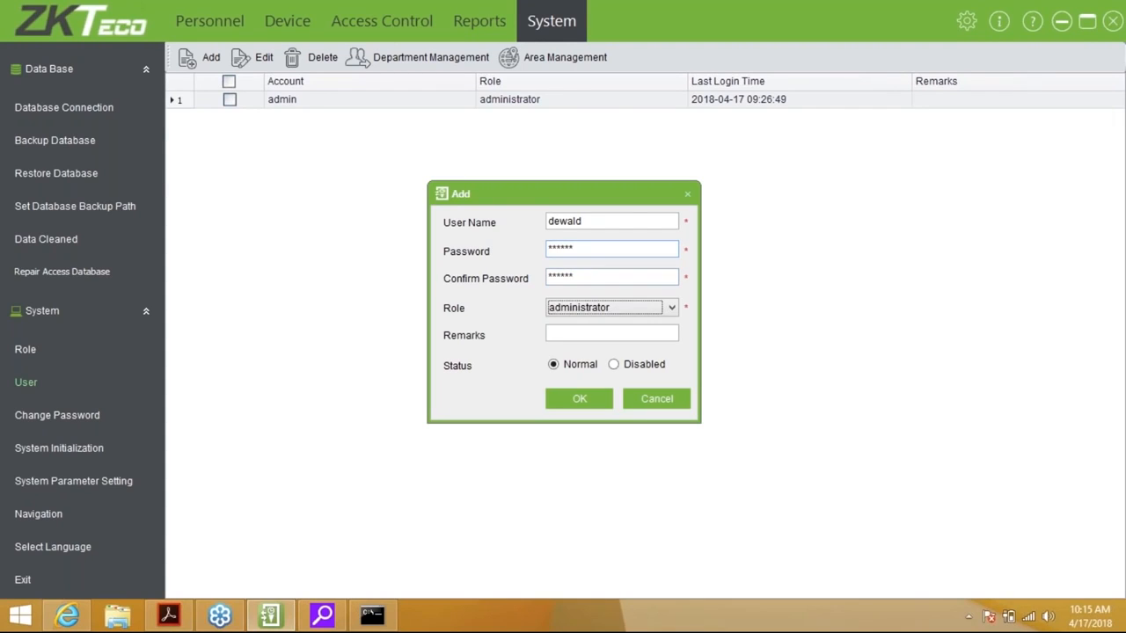
pyautogui.click(656, 309)
pyautogui.click(597, 336)
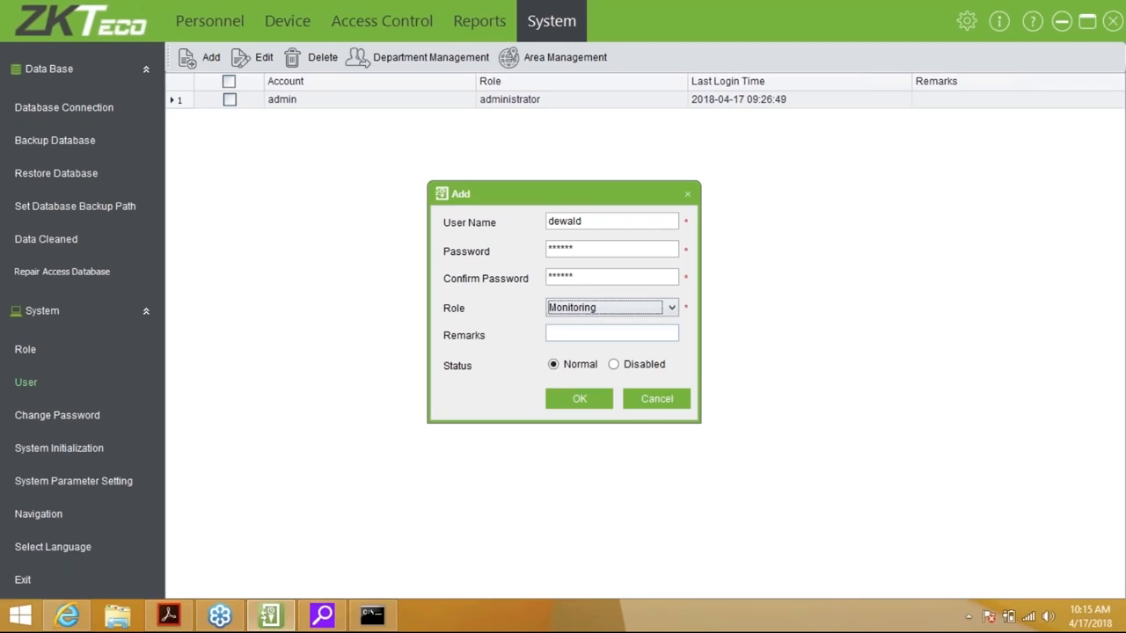
pyautogui.click(600, 400)
# Open the password change form and close it without changing anything
pyautogui.click(68, 419)
pyautogui.write('****')
pyautogui.press('BackSpace')
pyautogui.press('BackSpace')
pyautogui.press('BackSpace')
pyautogui.press('BackSpace')
pyautogui.press('Escape')
pyautogui.click(86, 452)
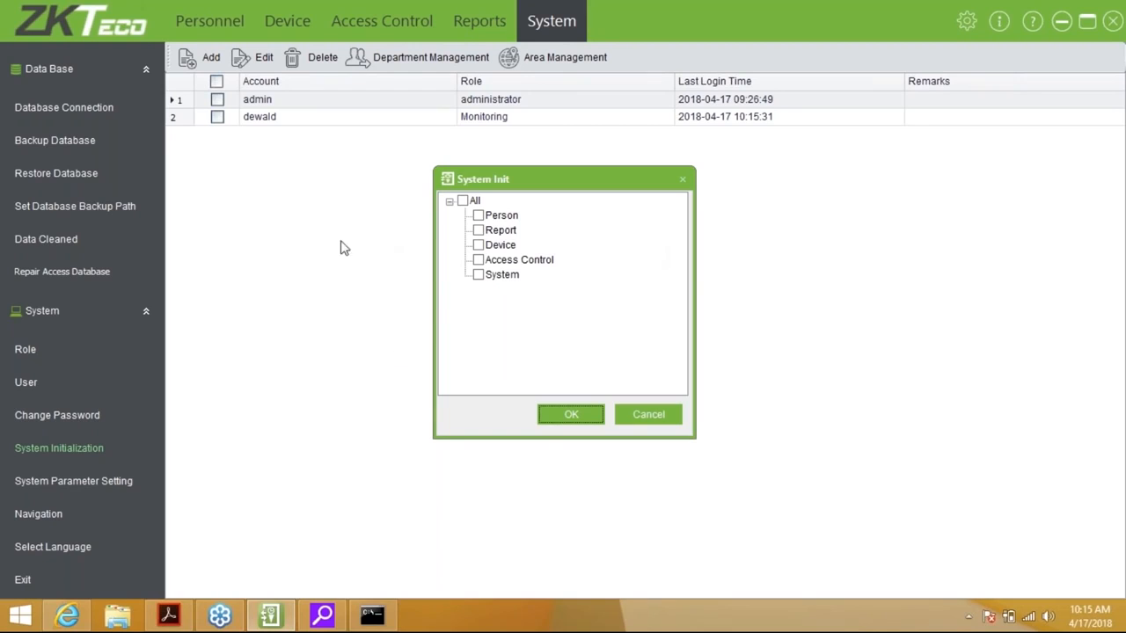
# Tick All modules in System Init to preview them, then cancel without initializing
pyautogui.click(464, 200)
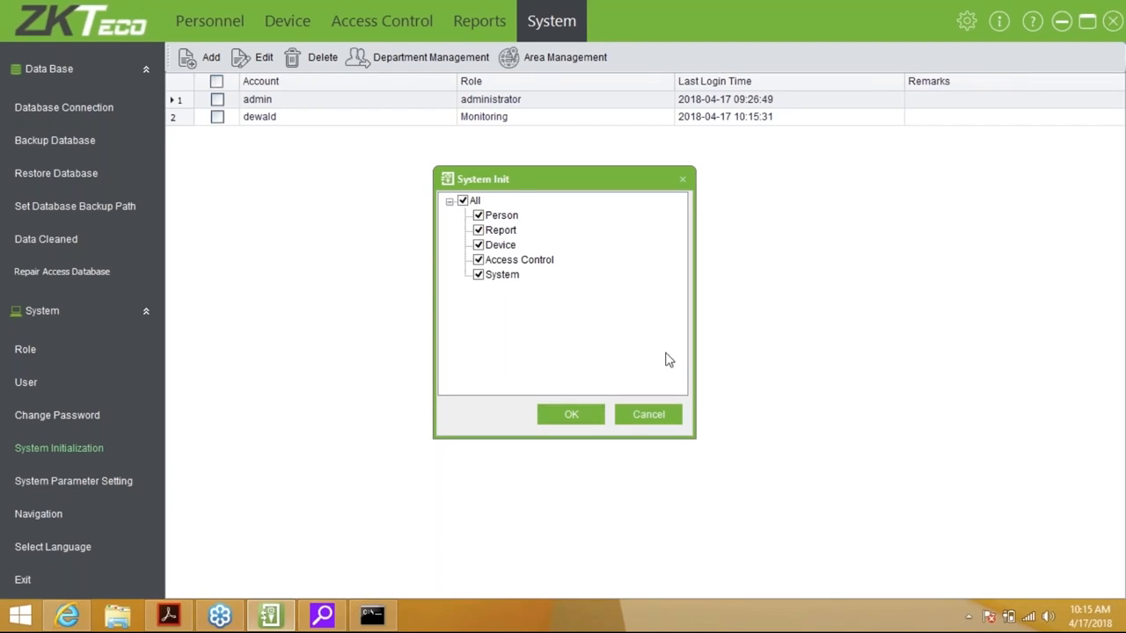
pyautogui.click(641, 415)
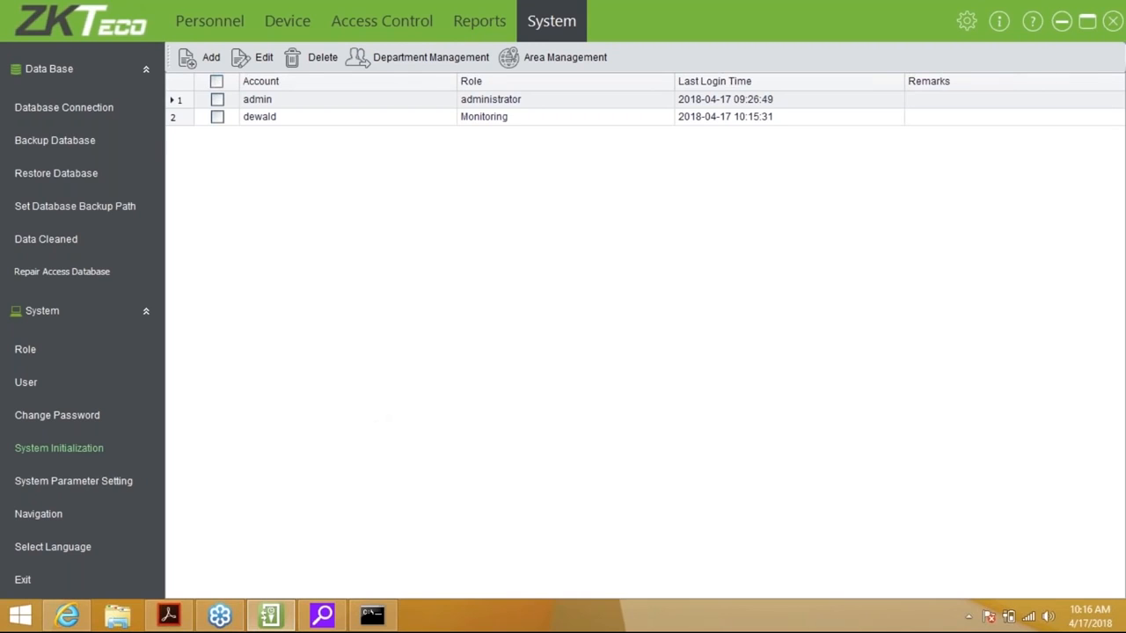
pyautogui.click(65, 481)
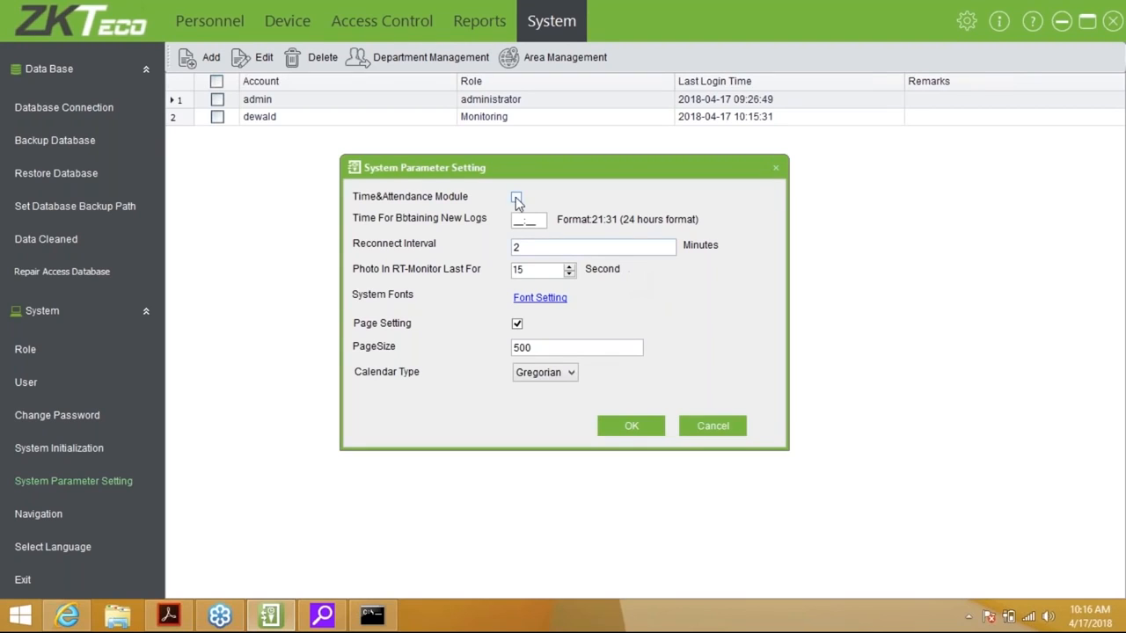
# Set Time For Obtaining New Logs to 22:30 and Reconnect Interval to 1 minute, and save
pyautogui.click(520, 220)
pyautogui.write('230')
pyautogui.press('Left')
pyautogui.press('Left')
pyautogui.press('Left')
pyautogui.press('Left')
pyautogui.write('2')
pyautogui.click(542, 246)
pyautogui.write('1')
pyautogui.press('BackSpace')
pyautogui.press('BackSpace')
pyautogui.write('1')
pyautogui.click(540, 273)
pyautogui.click(634, 427)
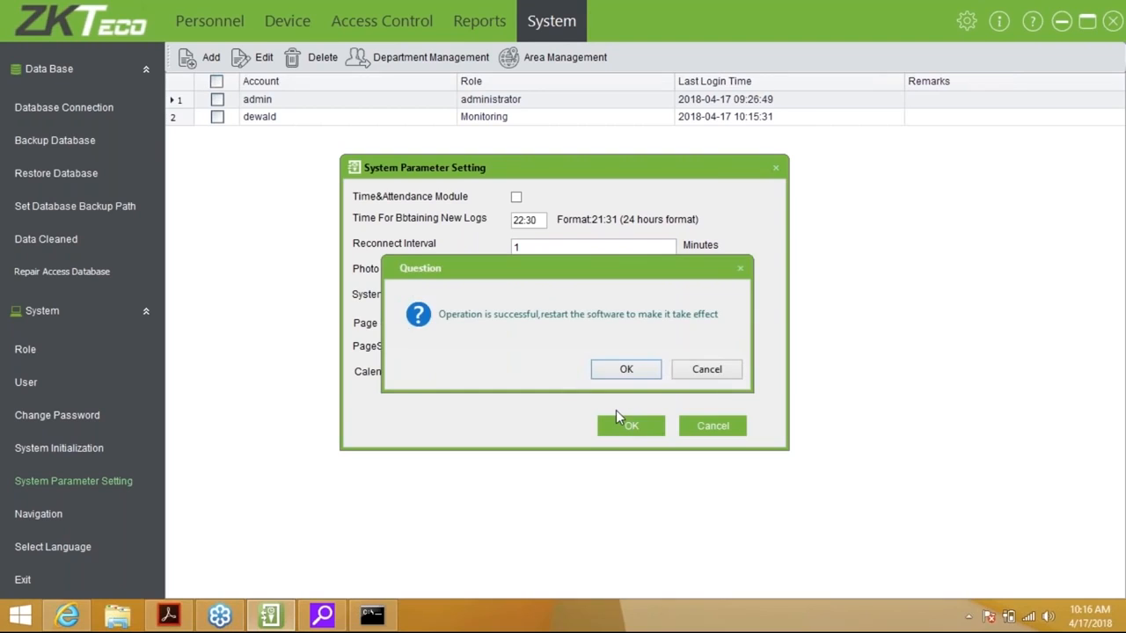
pyautogui.press('Return')
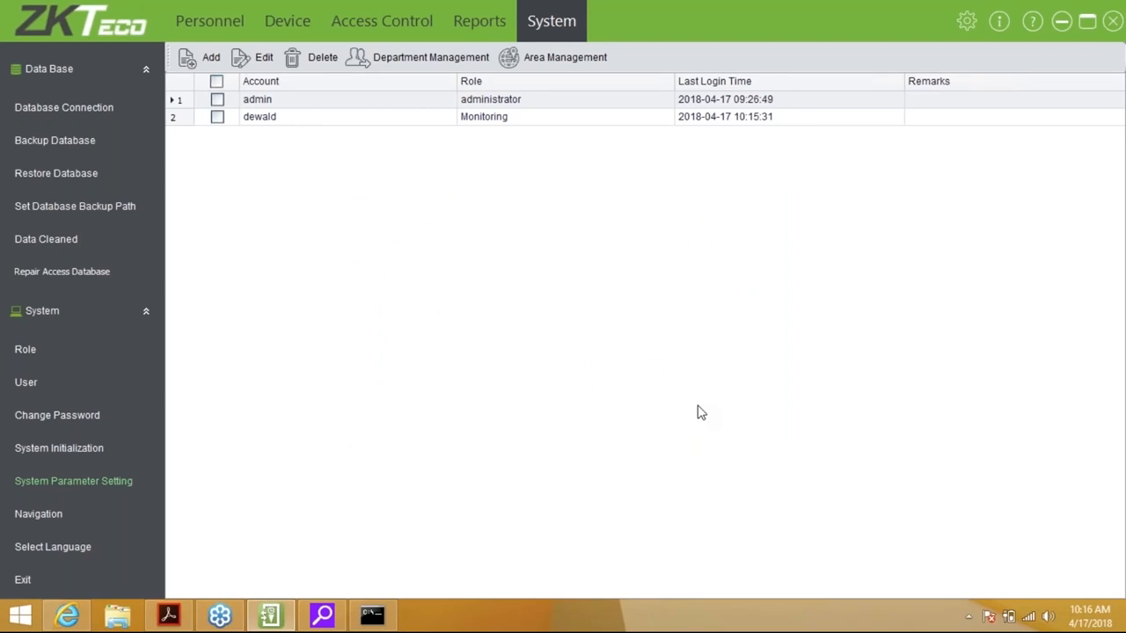
pyautogui.click(37, 513)
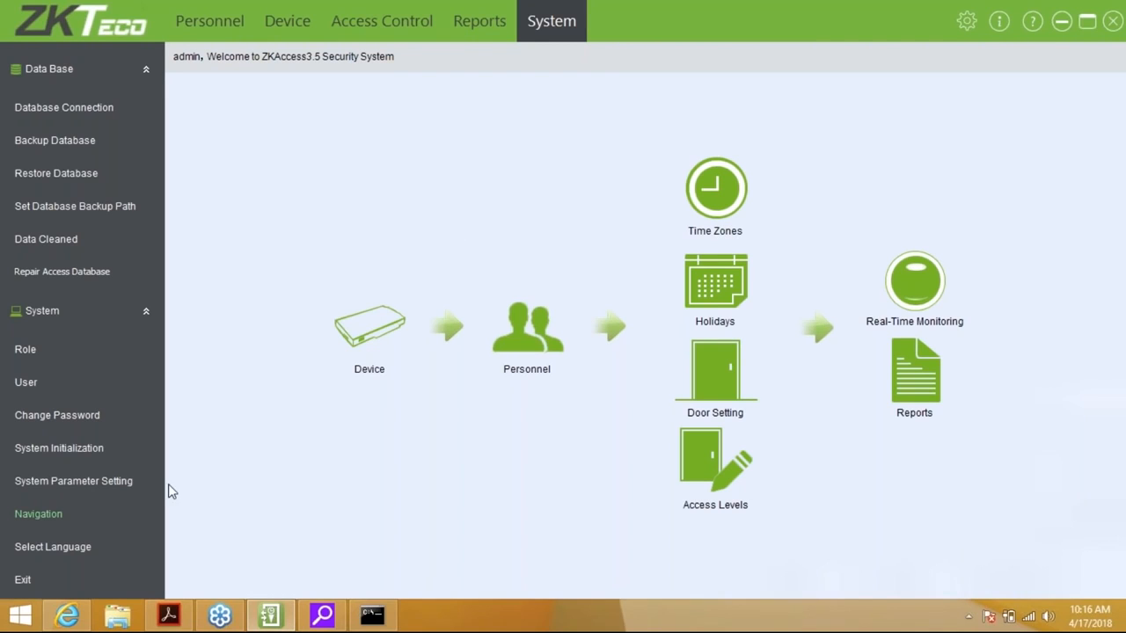
# Open the Language Switch dialog and review the language list, leaving English as current
pyautogui.click(53, 547)
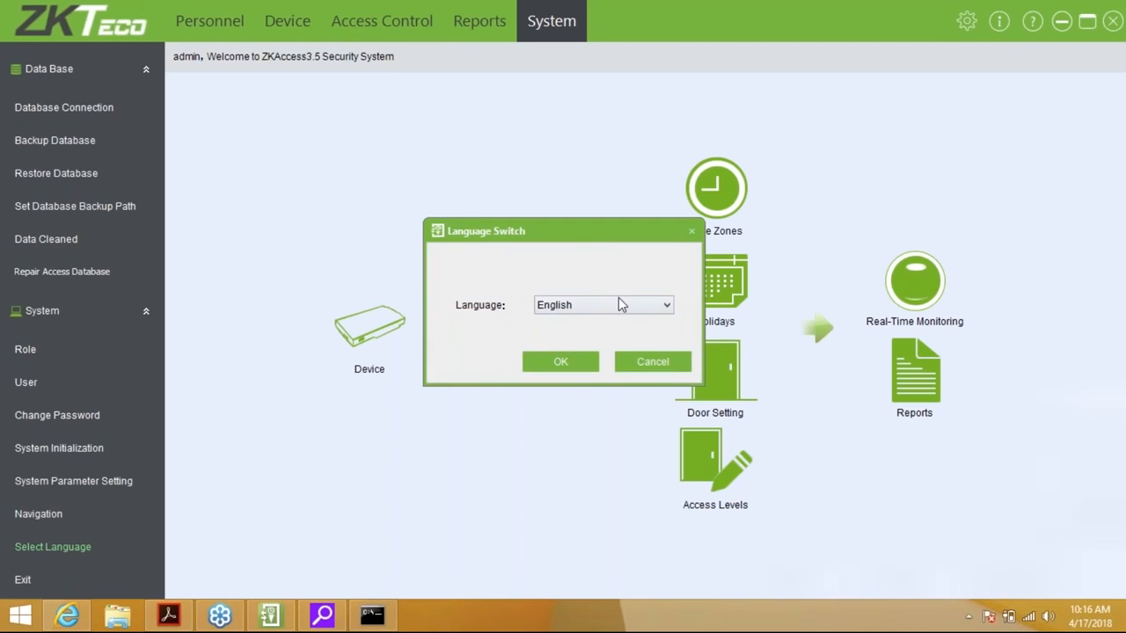
pyautogui.click(618, 301)
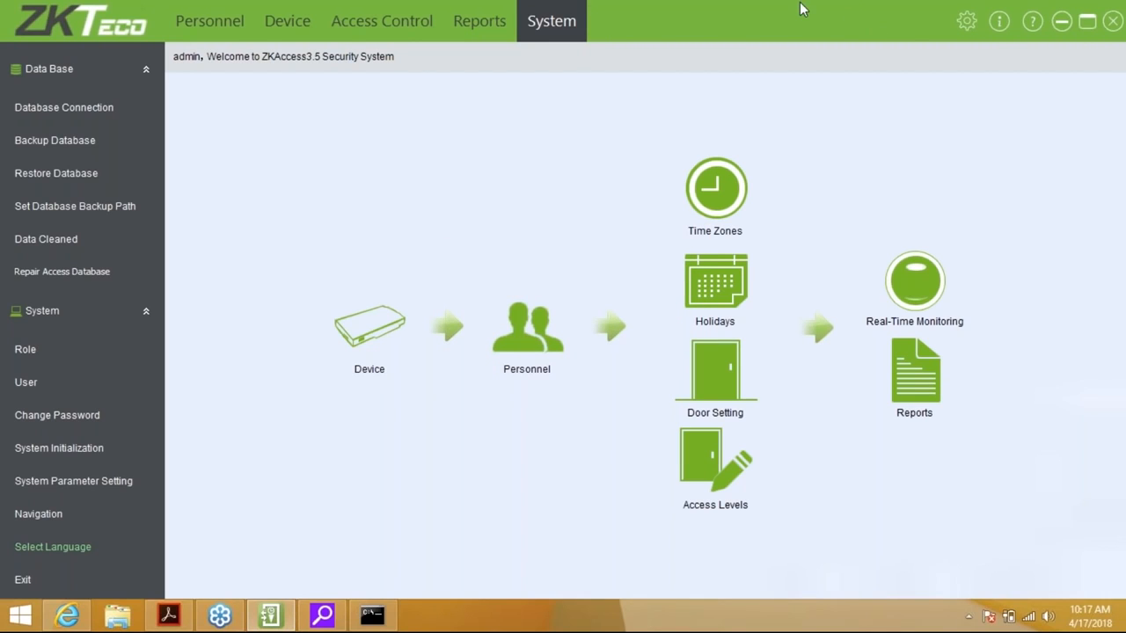
pyautogui.click(999, 21)
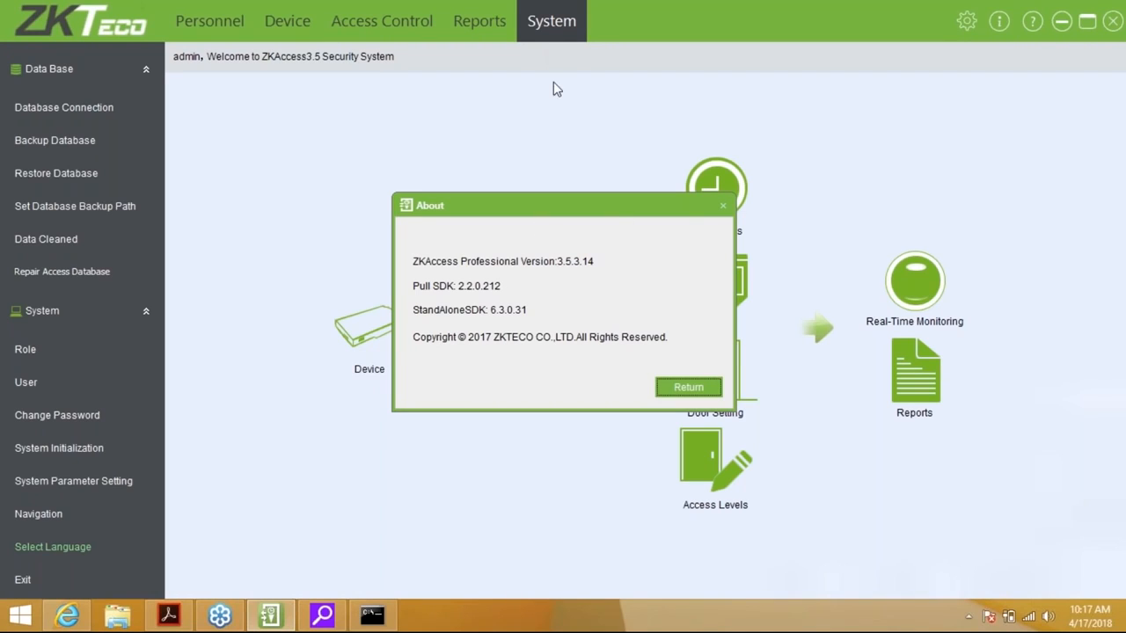
pyautogui.click(709, 391)
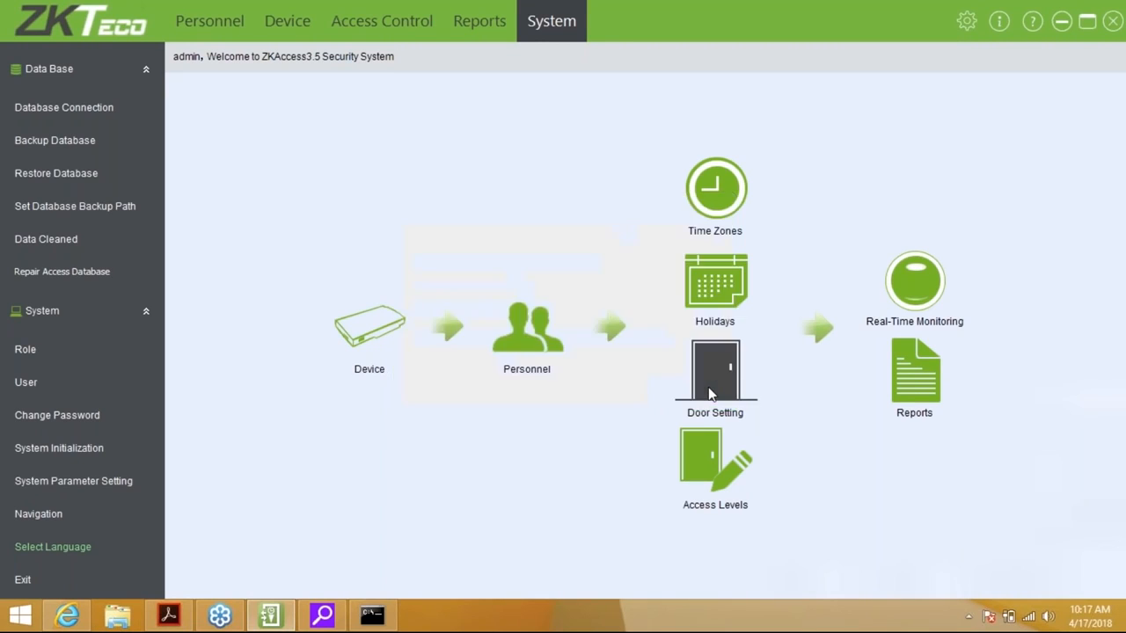
pyautogui.click(1033, 22)
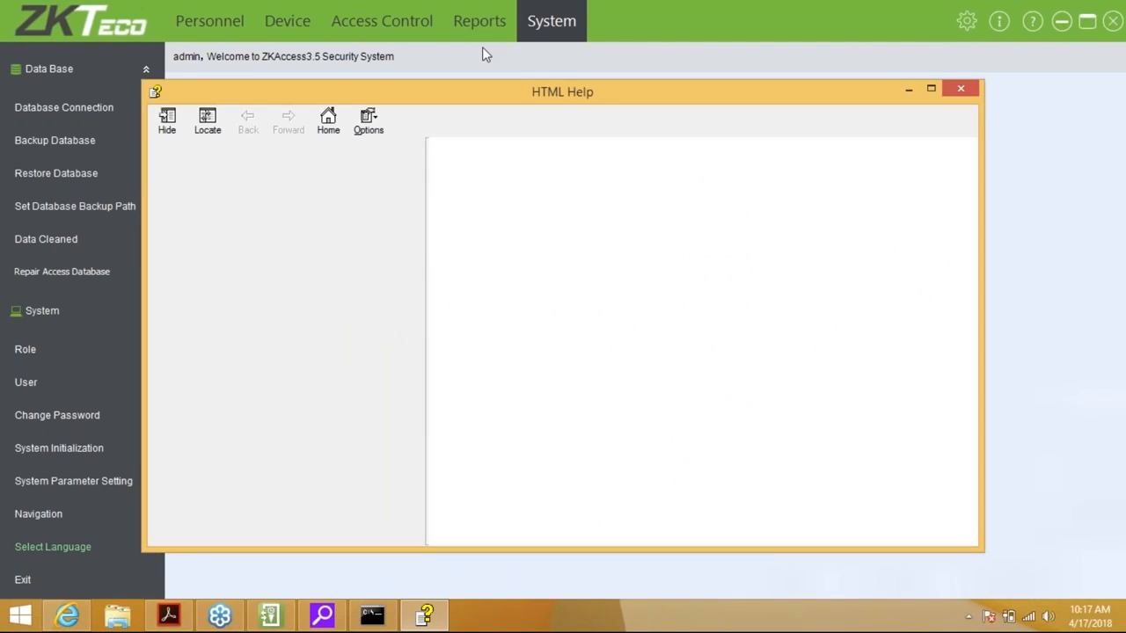
pyautogui.click(960, 90)
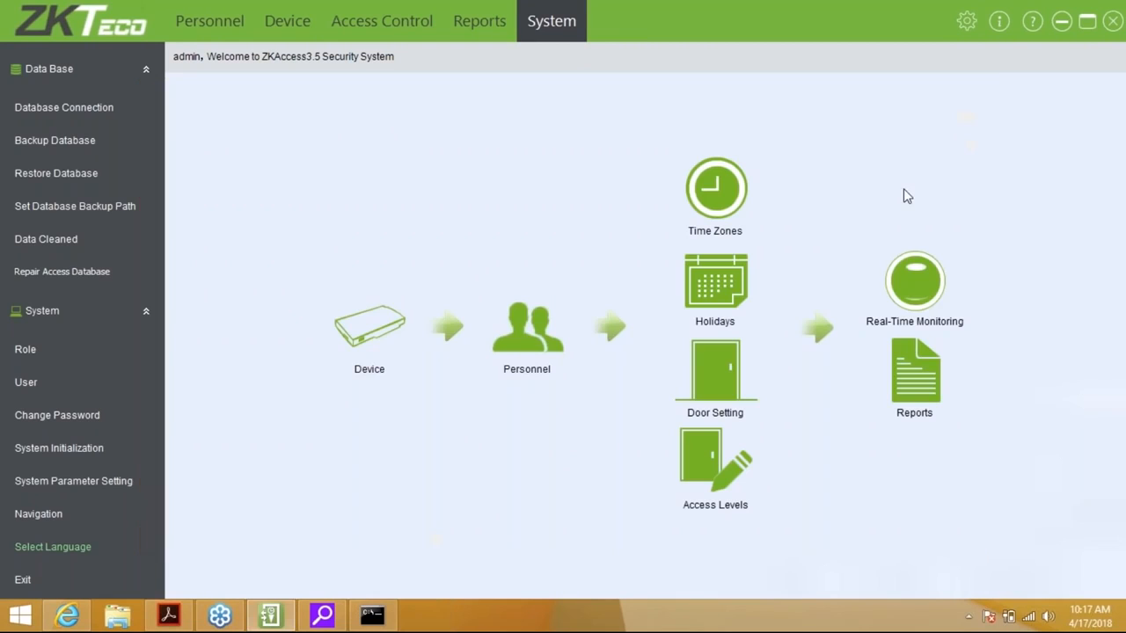